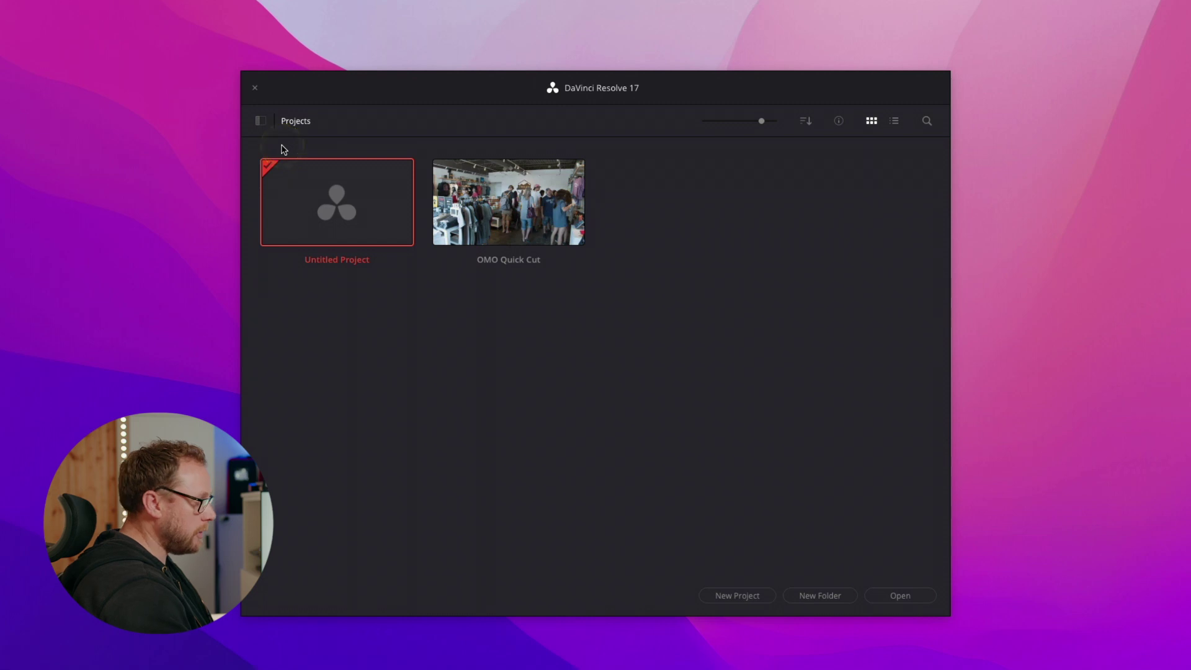
# Back up the 2021_training database as 2021_training.resolve to the ResolveDatabaseBackups folder in the Google Drive location My Drive > Depiqd.
pyautogui.click(256, 121)
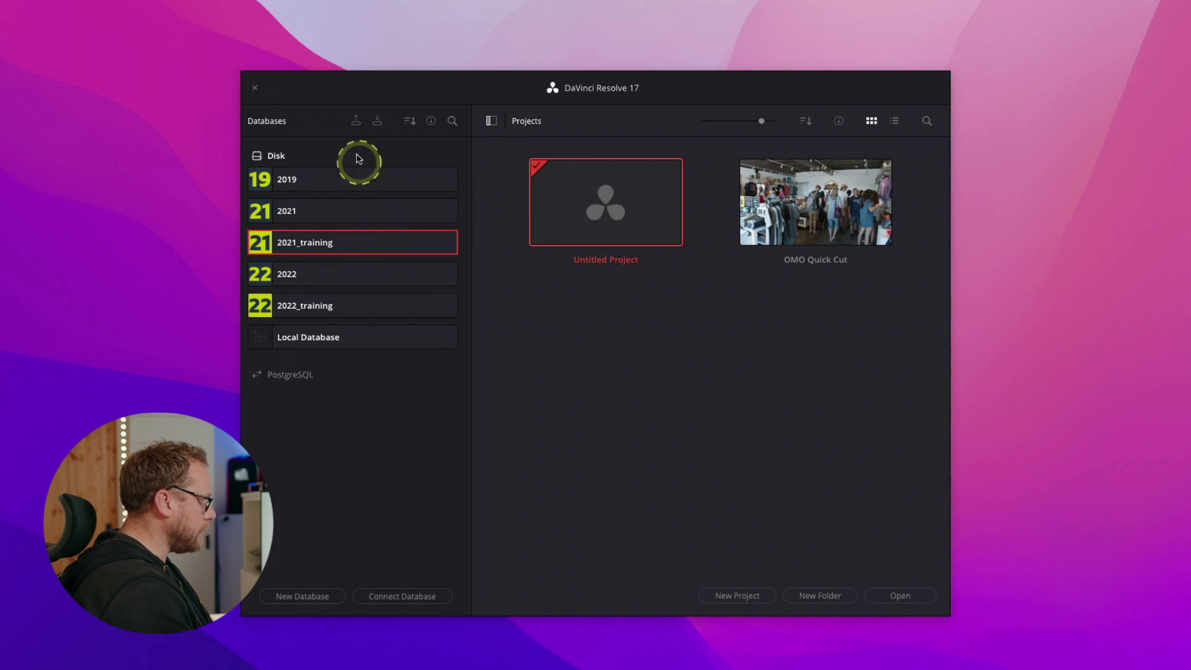
pyautogui.click(356, 122)
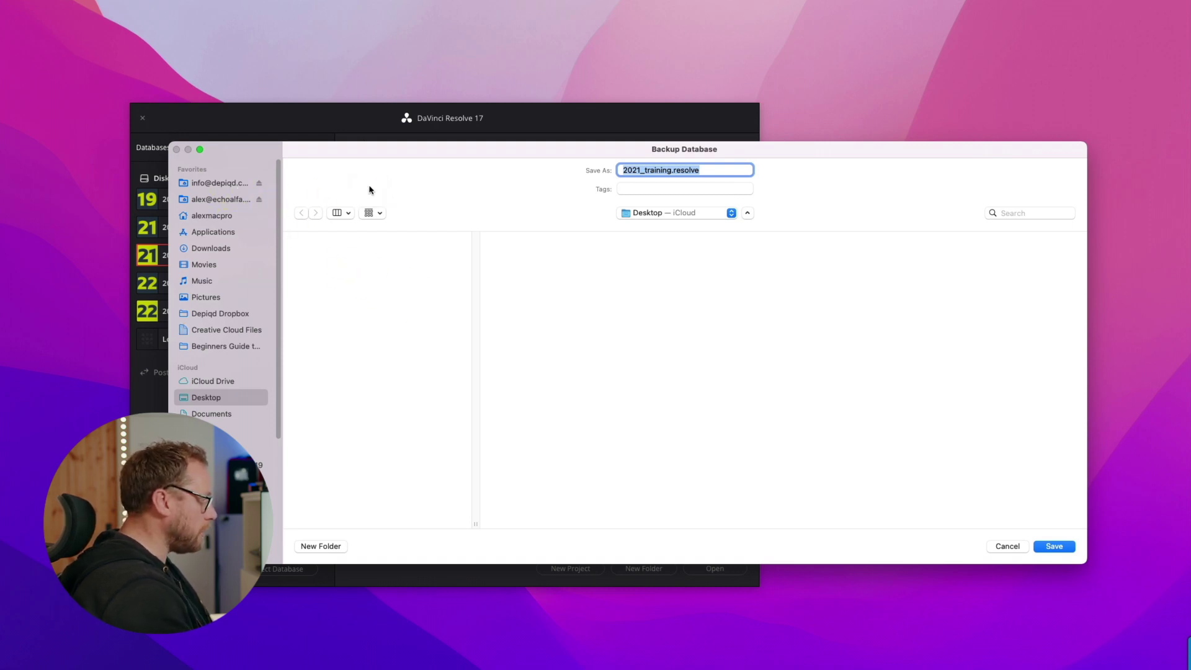
pyautogui.click(207, 184)
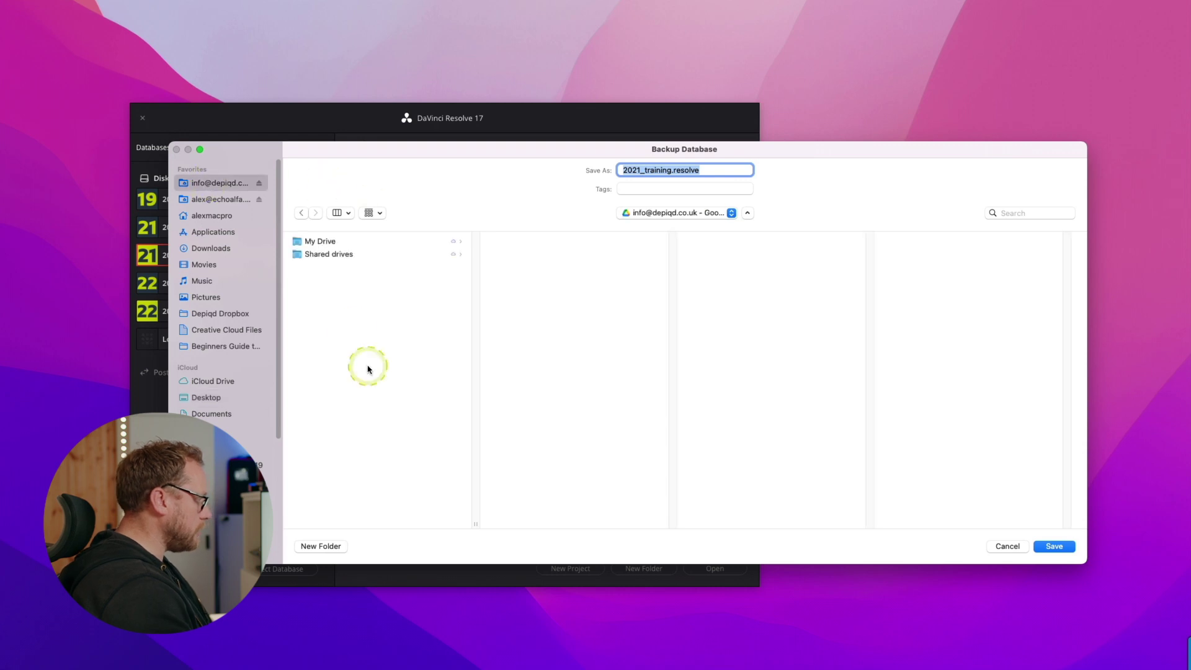
pyautogui.click(331, 242)
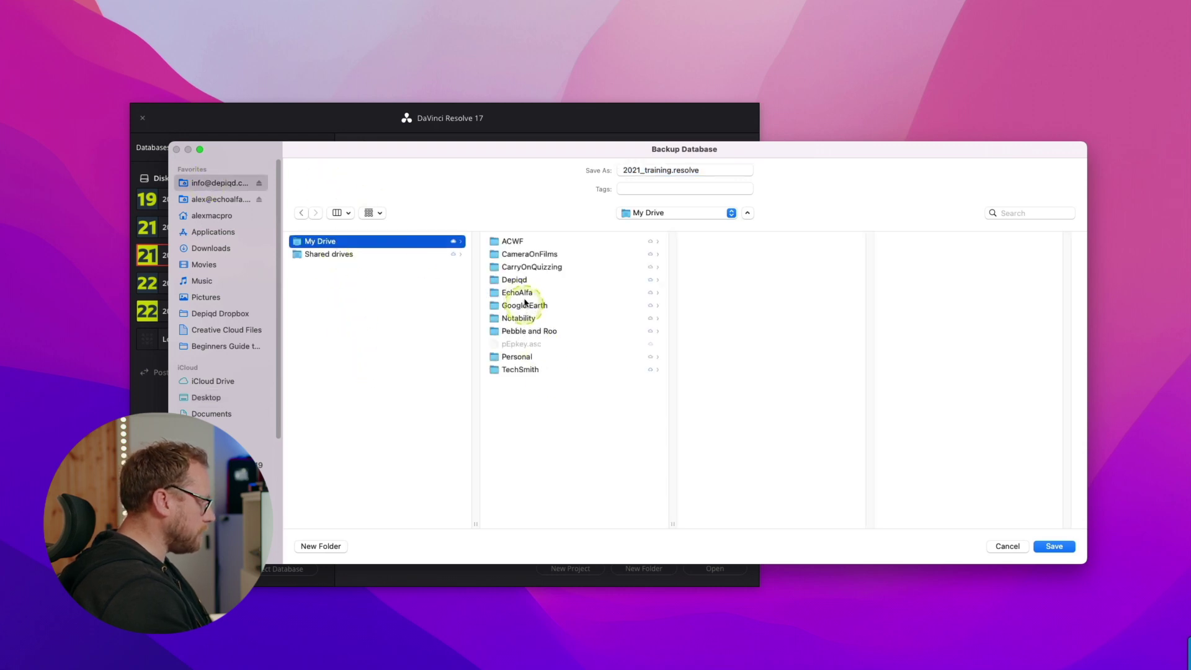
pyautogui.click(518, 280)
pyautogui.click(737, 461)
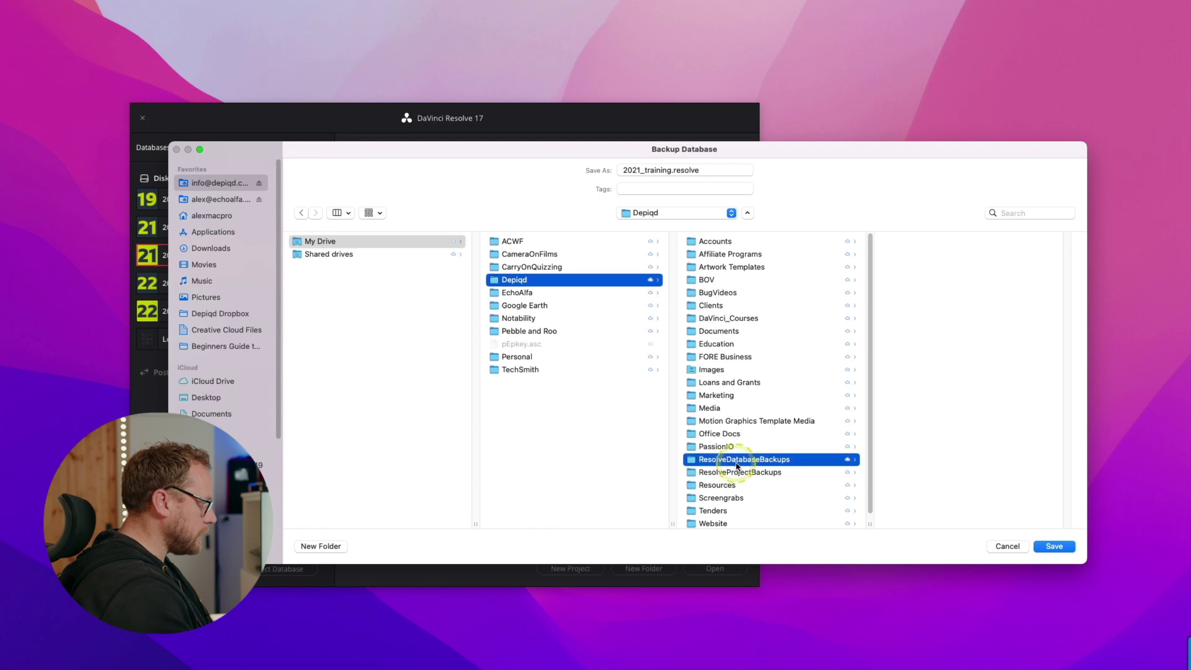
pyautogui.click(1053, 547)
pyautogui.click(665, 415)
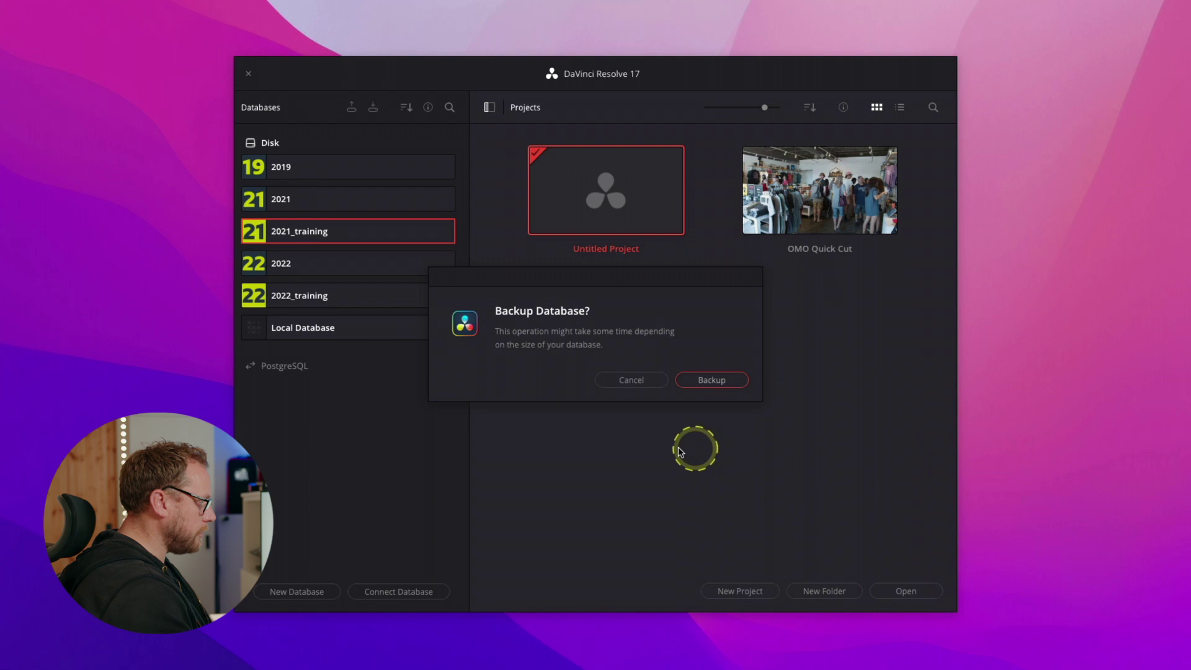
pyautogui.click(711, 380)
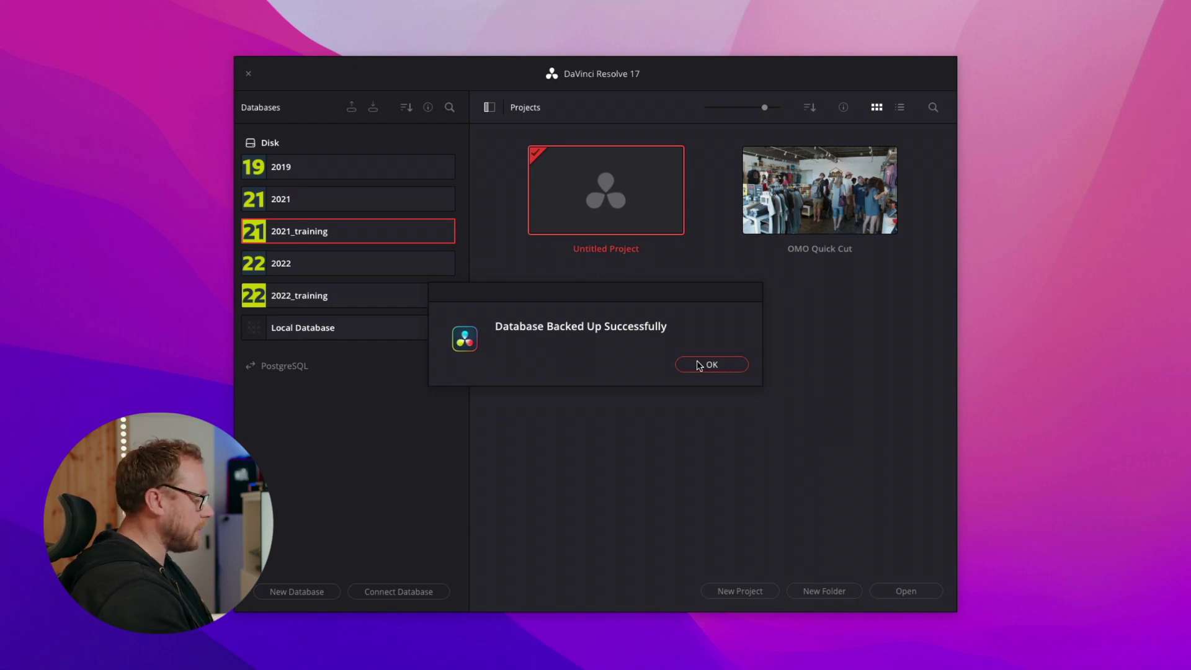
pyautogui.click(699, 366)
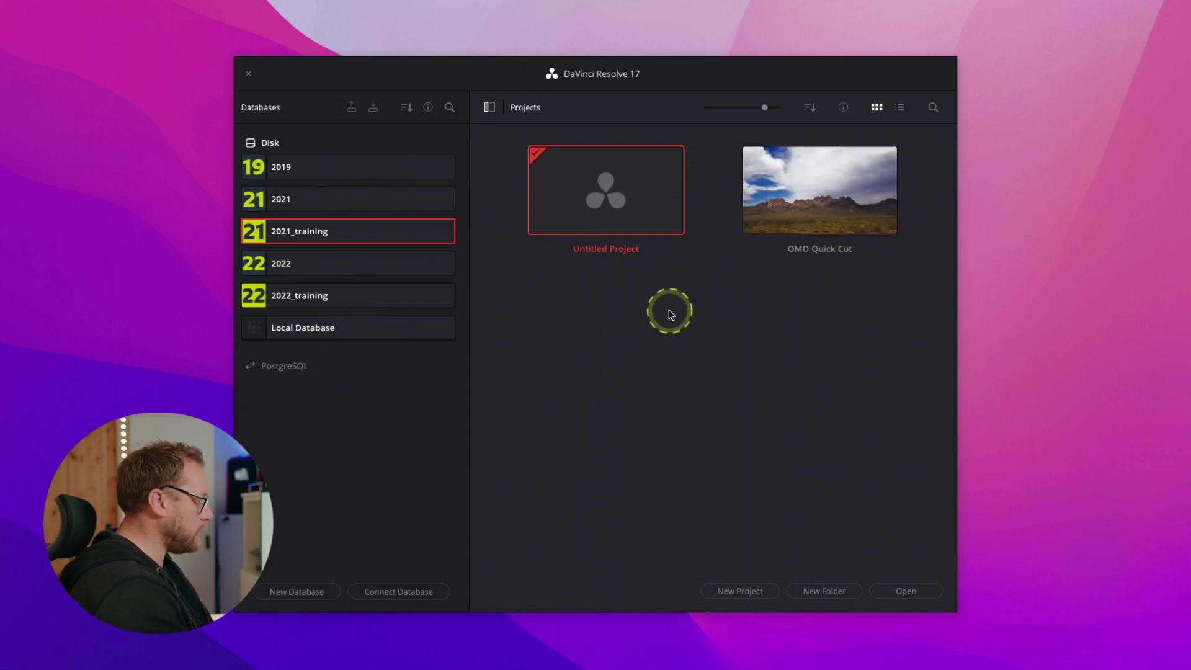
pyautogui.rightClick(805, 186)
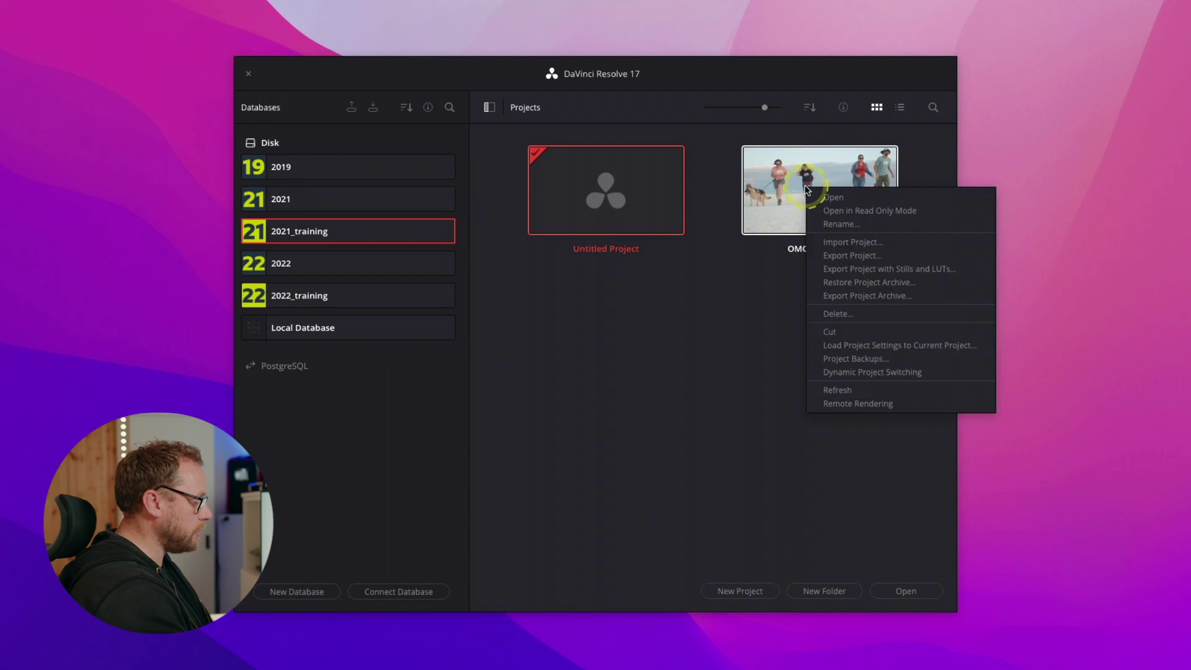
pyautogui.click(845, 257)
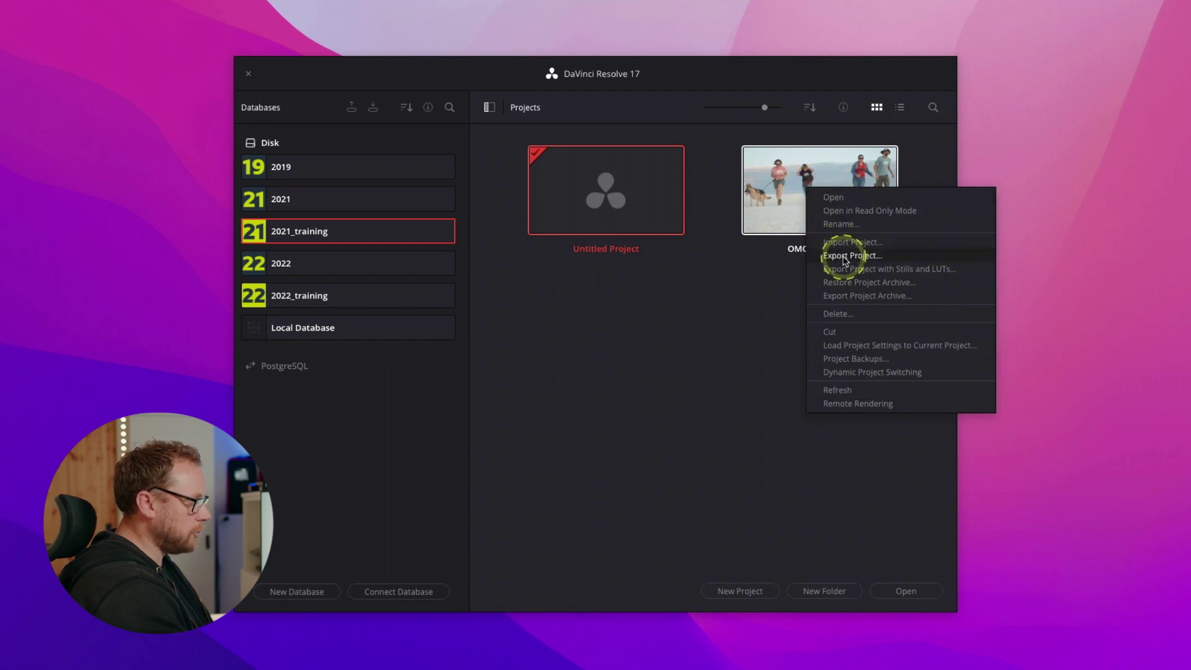
pyautogui.click(895, 271)
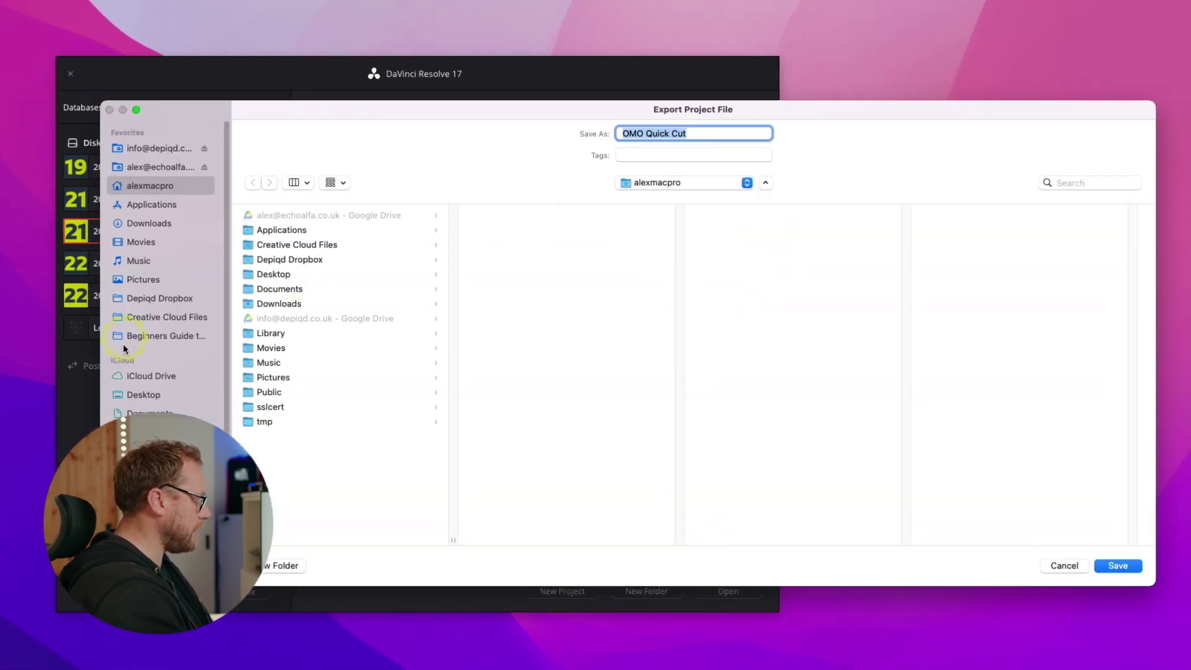
pyautogui.click(1061, 565)
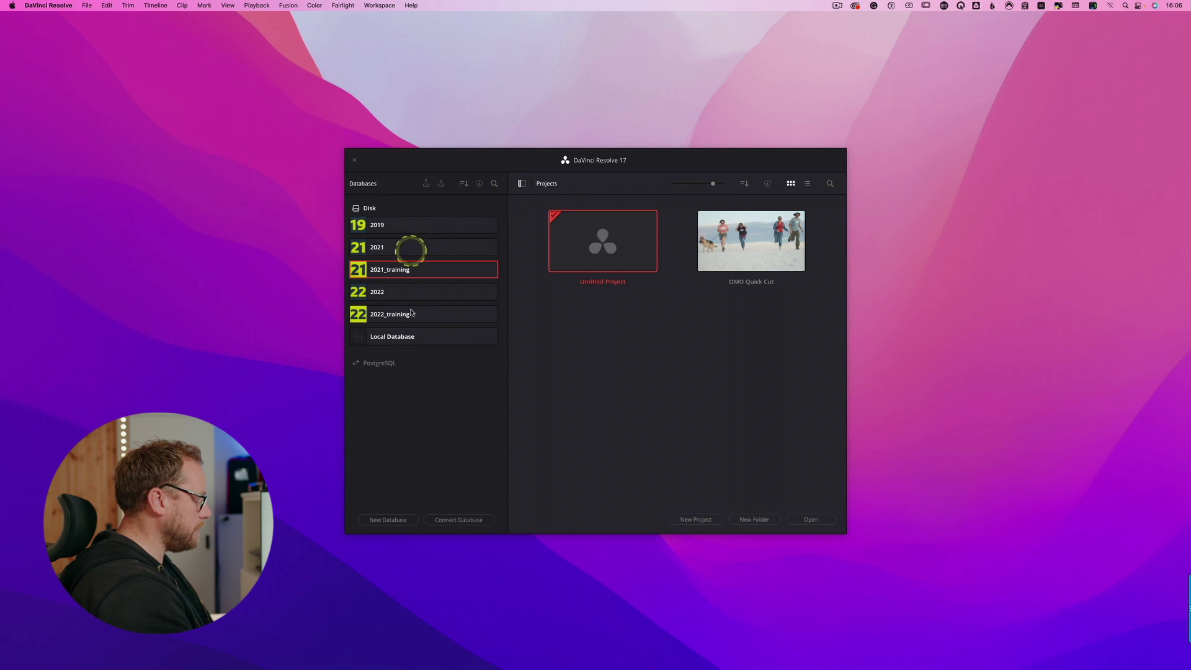
# Open the OMO Quick Cut project and display the LUTs browser on the Color page.
pyautogui.click(522, 183)
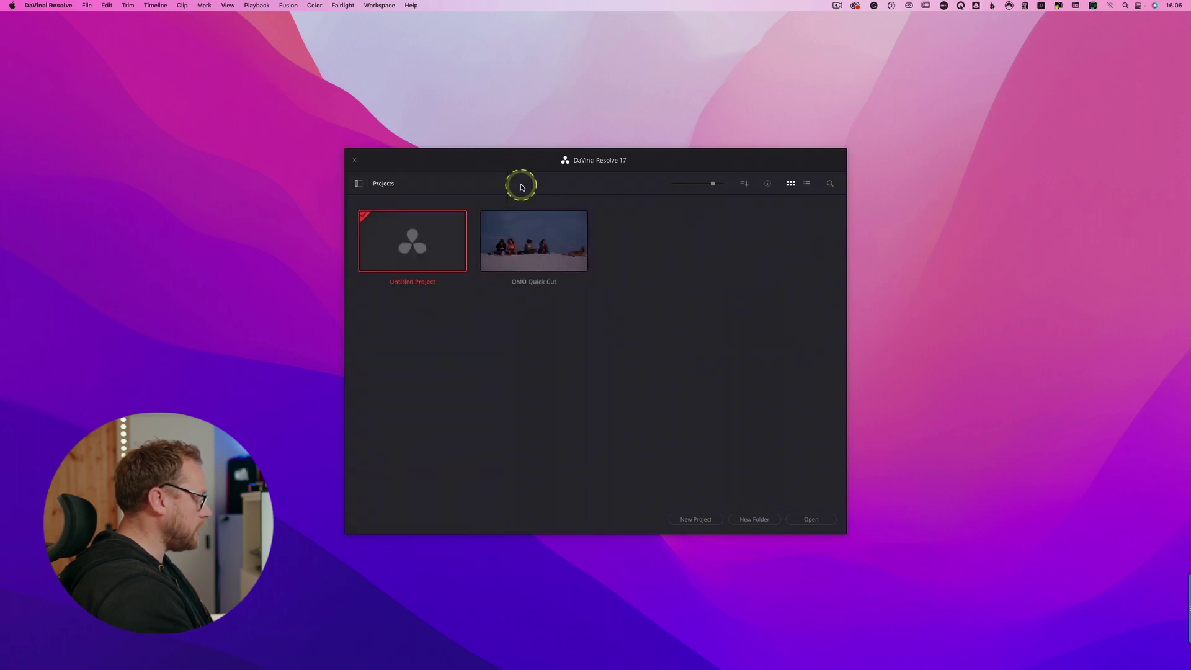
pyautogui.doubleClick(532, 247)
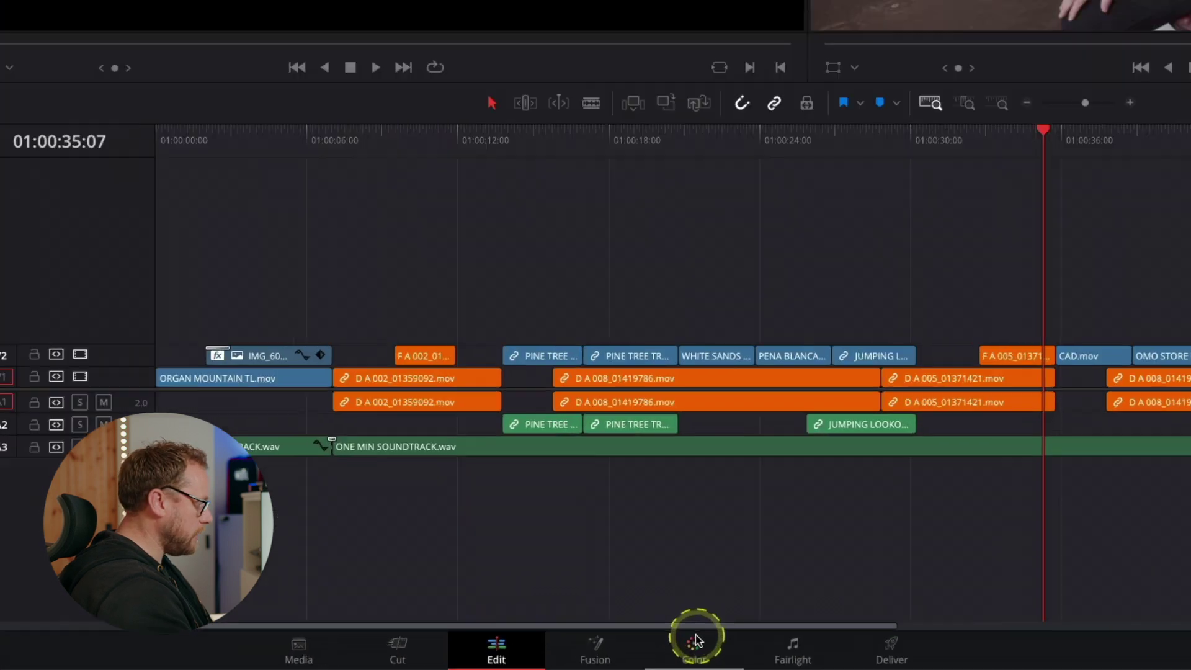
pyautogui.click(651, 658)
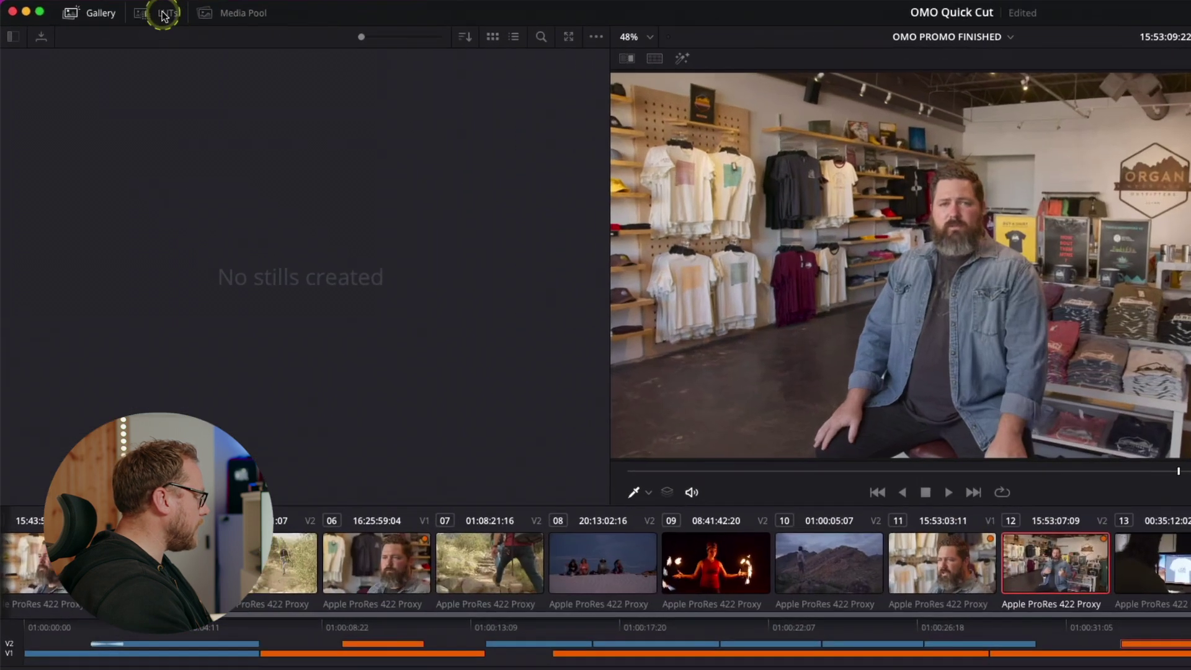
pyautogui.click(102, 20)
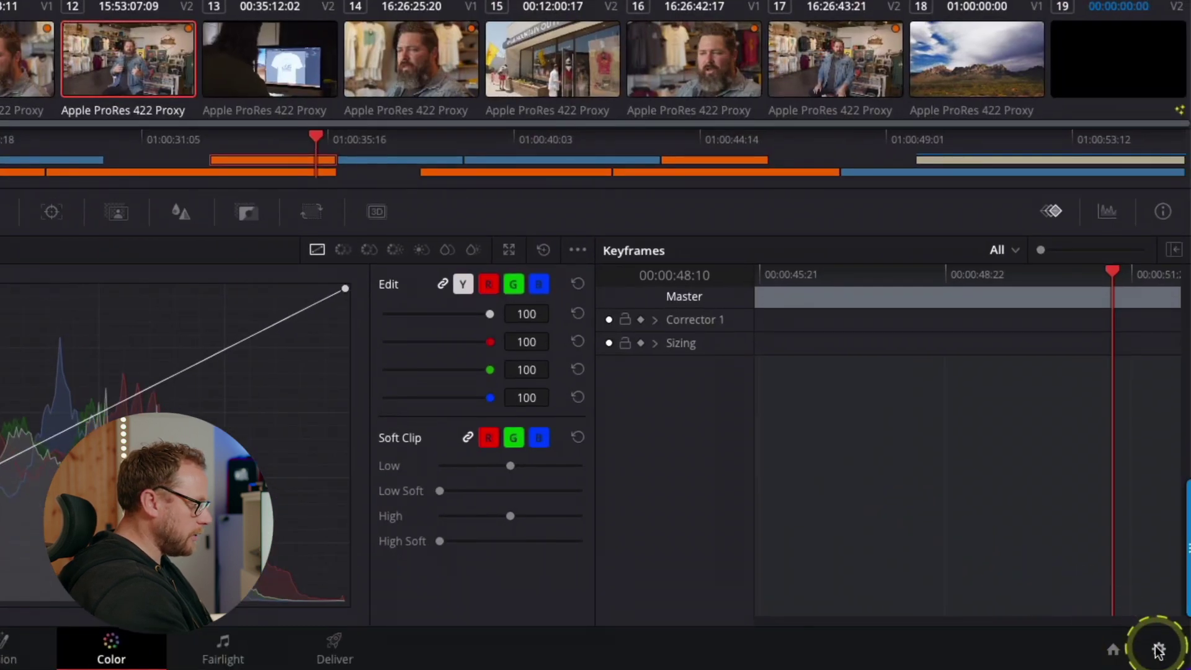
# Open the LUT folder in Finder from the Lookup Tables section of the project's Color Management settings.
pyautogui.click(1158, 650)
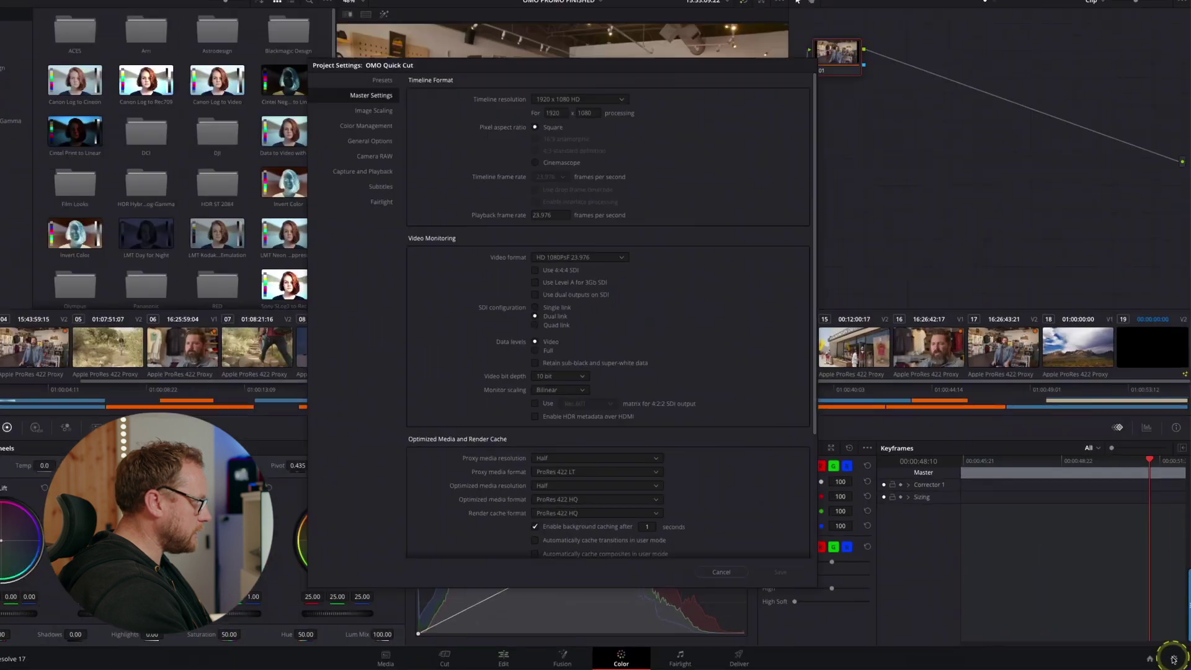
pyautogui.click(745, 576)
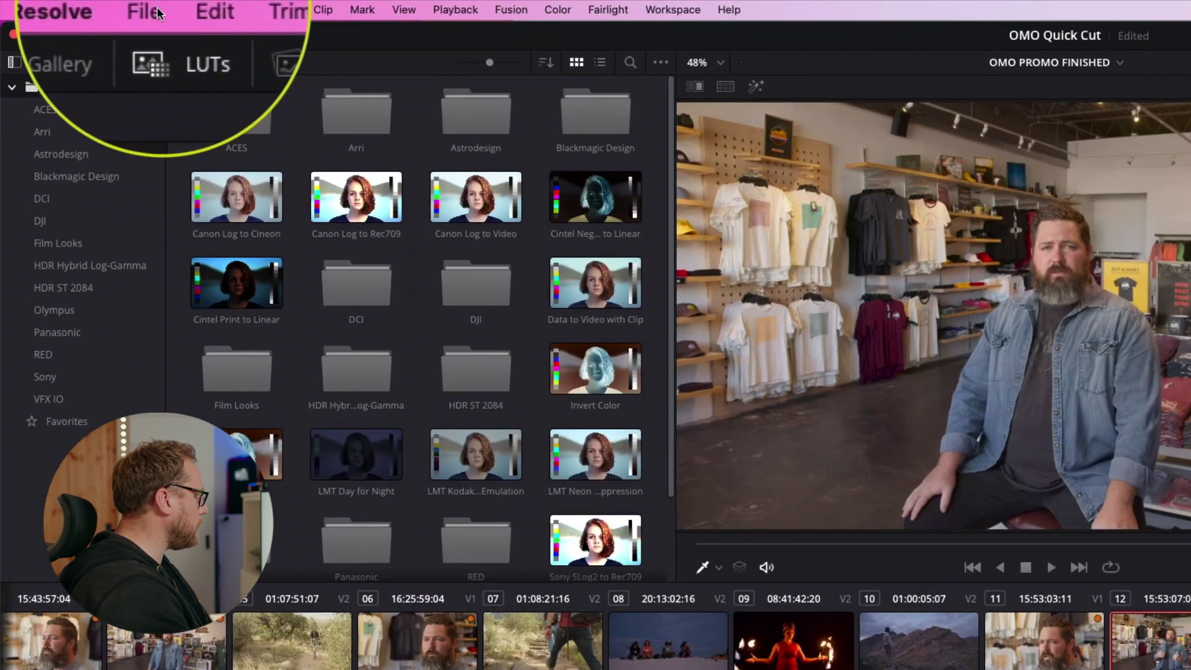
pyautogui.click(154, 10)
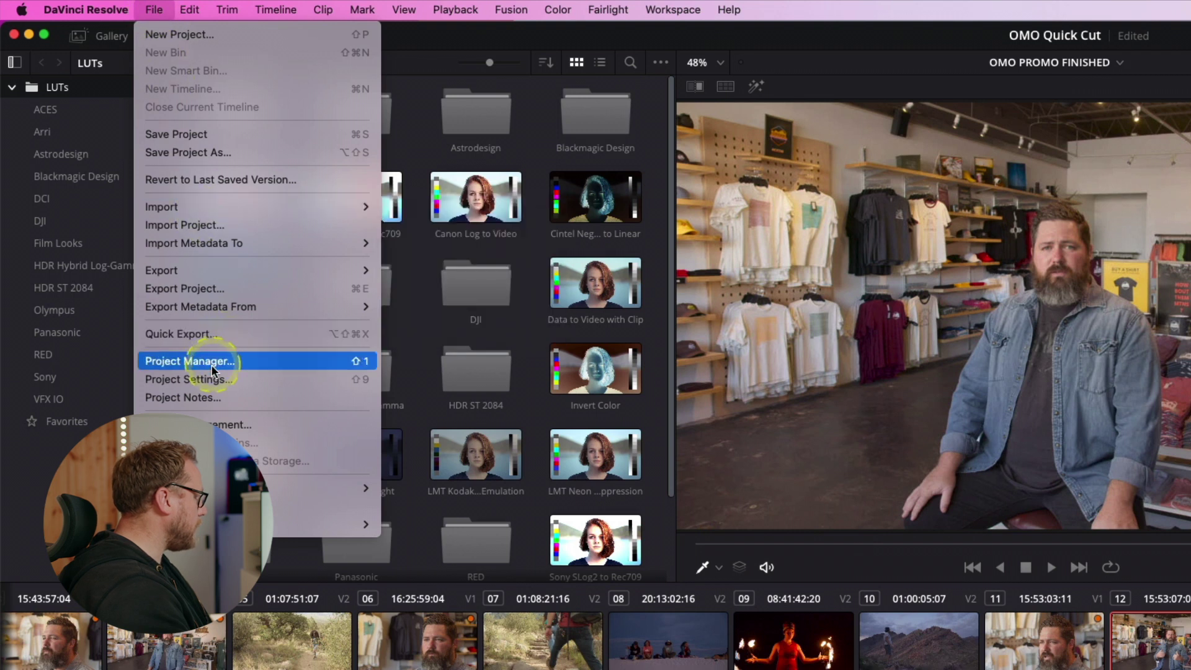
pyautogui.click(261, 380)
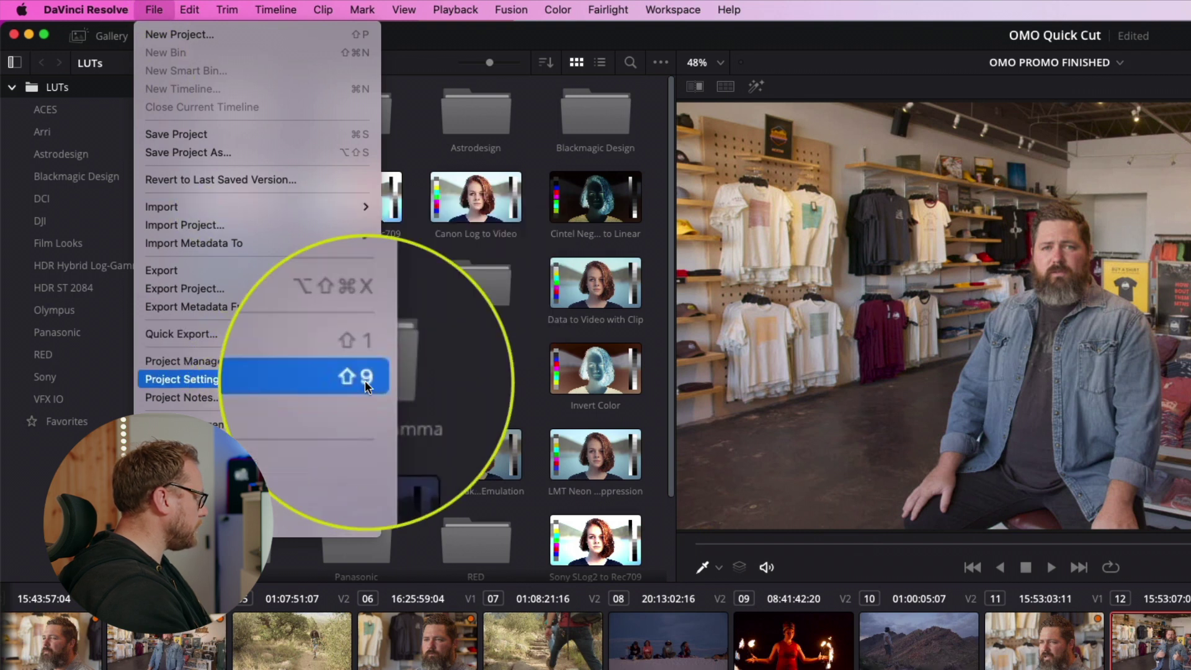
pyautogui.click(322, 379)
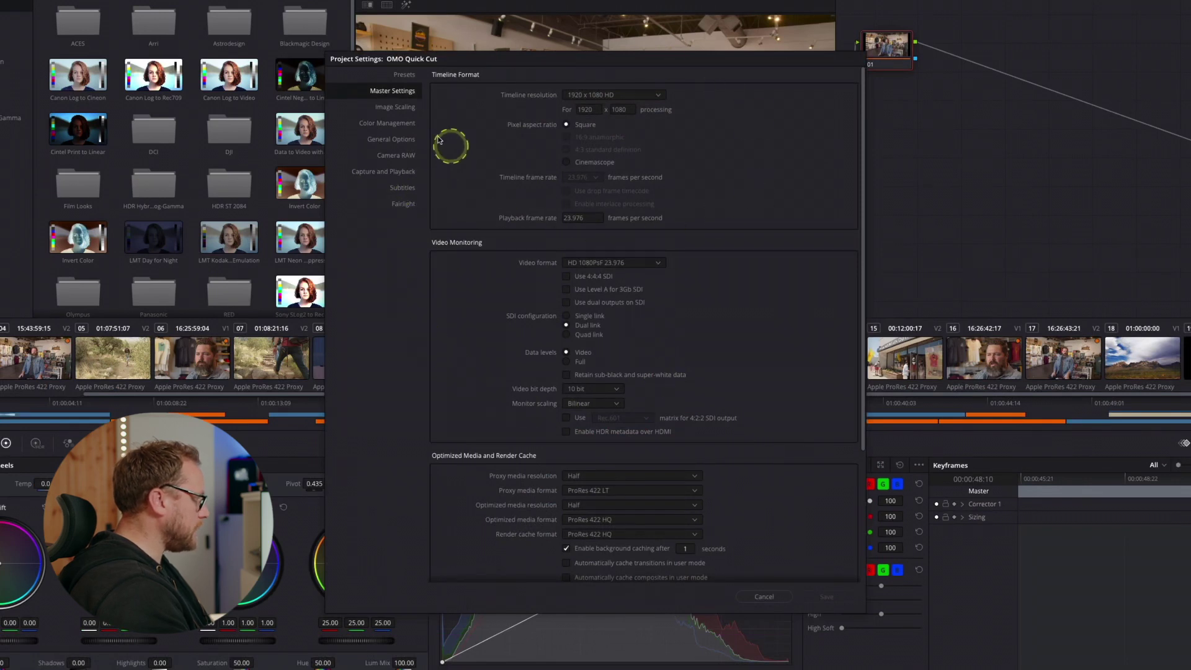
pyautogui.click(403, 126)
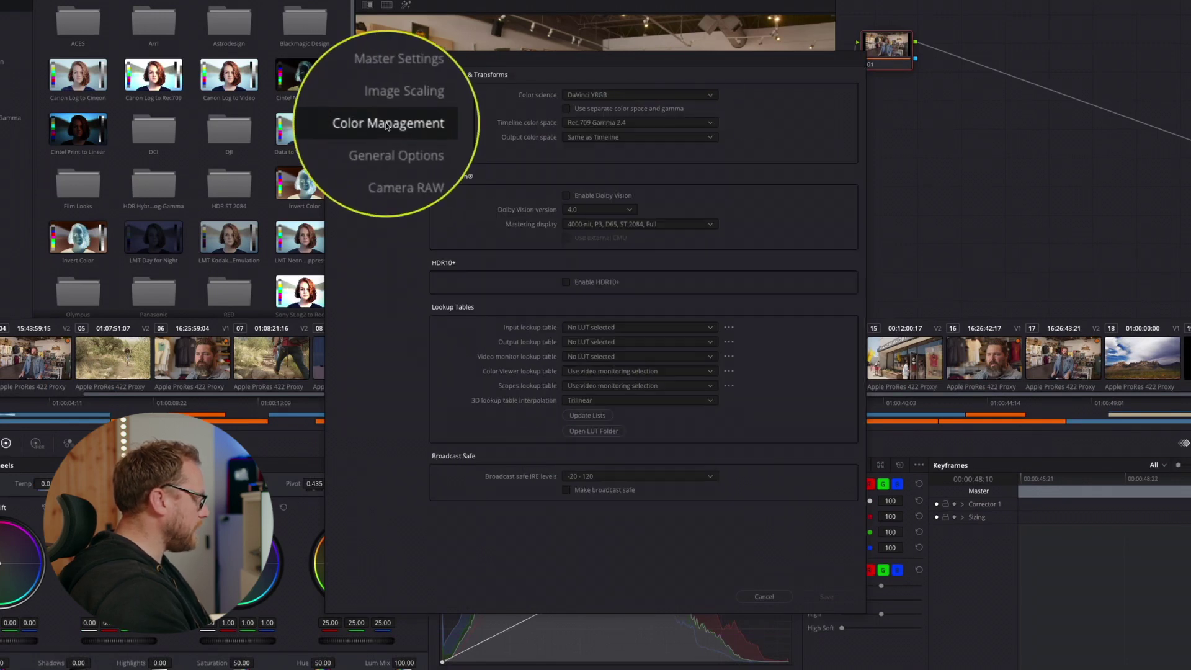
pyautogui.moveTo(472, 294); pyautogui.dragTo(445, 318)
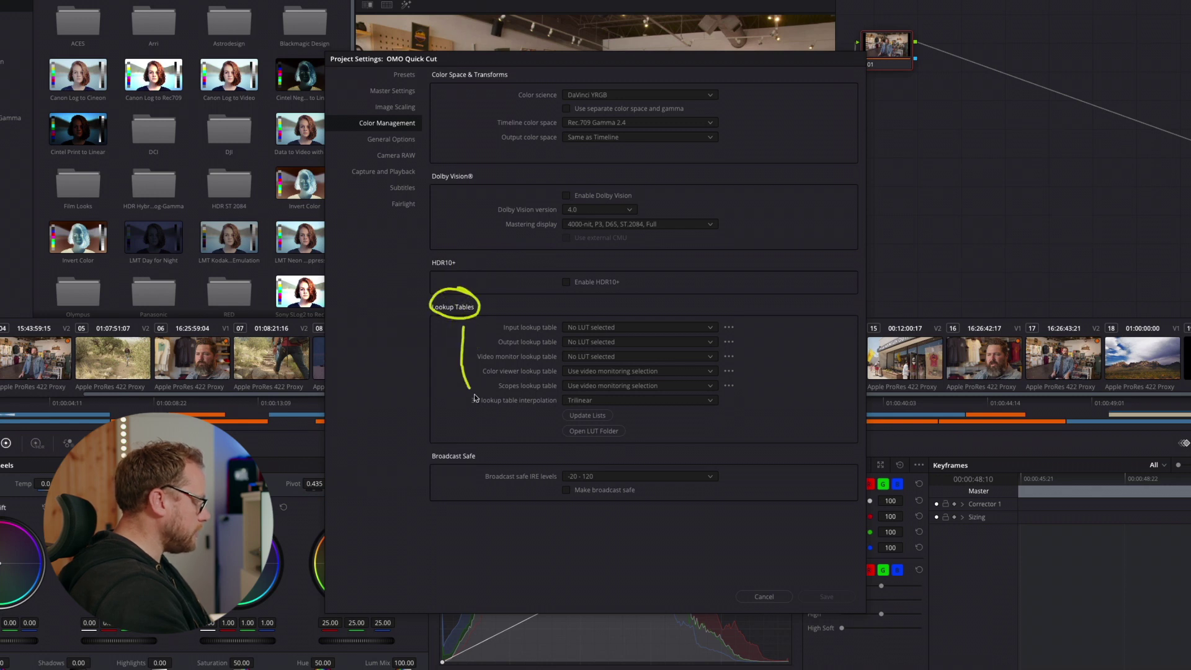
pyautogui.moveTo(544, 415); pyautogui.dragTo(559, 427)
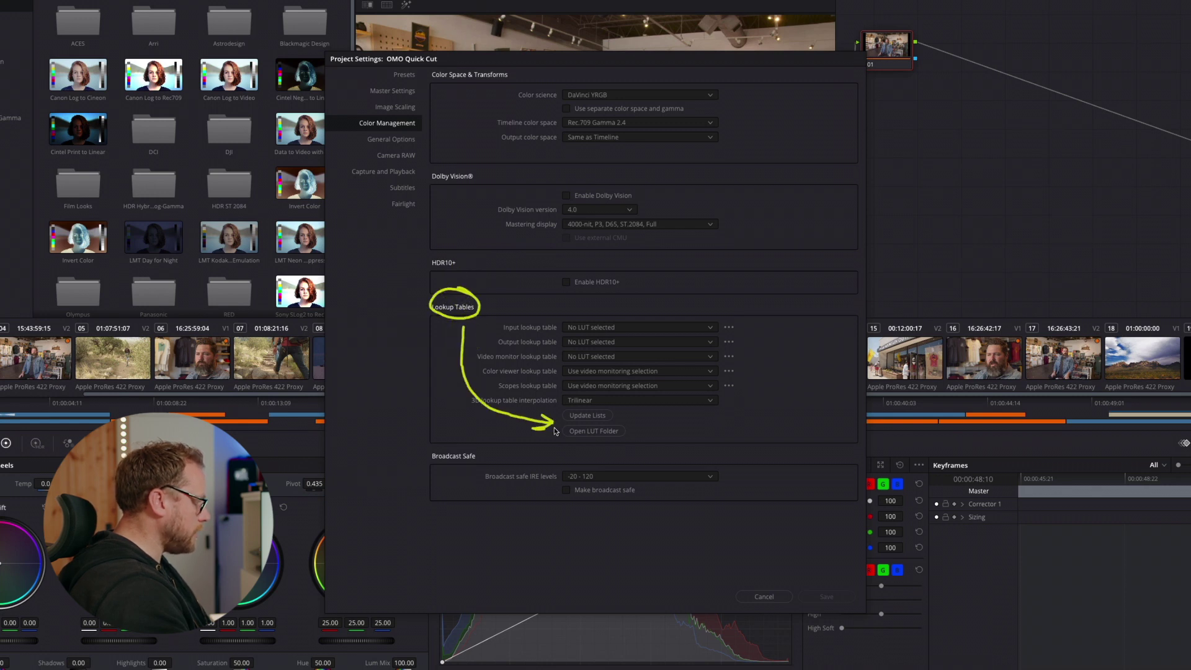
pyautogui.click(592, 431)
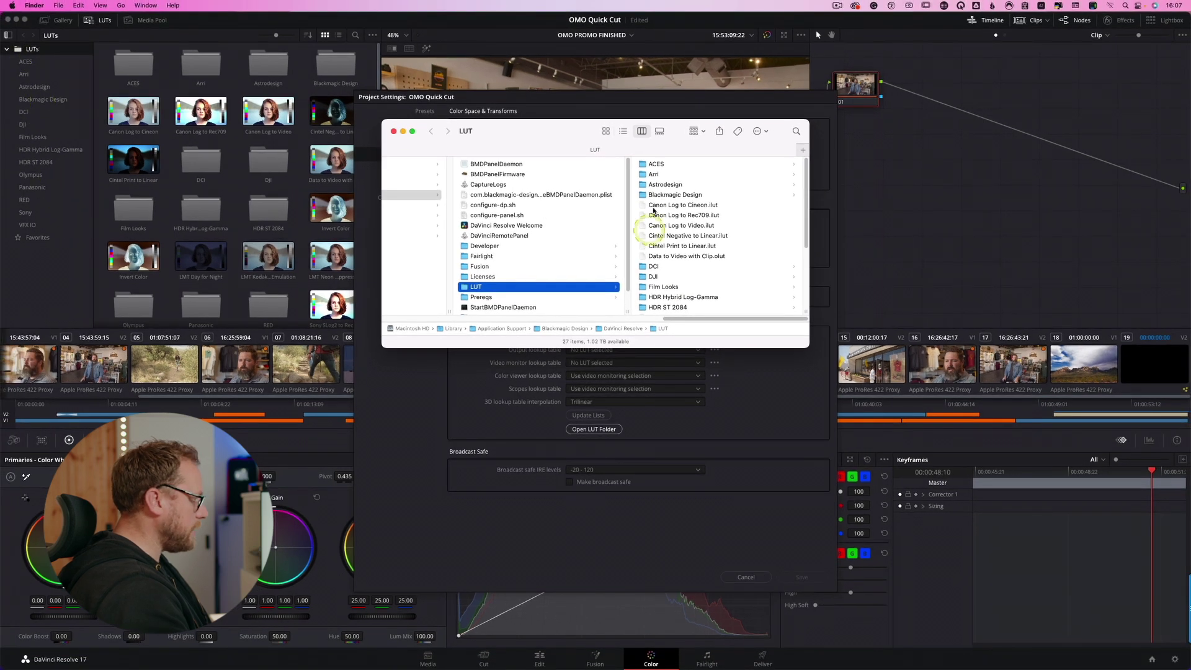
# Enlarge the Finder window and trace the LUT folder's parent folders back to Macintosh HD.
pyautogui.moveTo(805, 347); pyautogui.dragTo(852, 484)
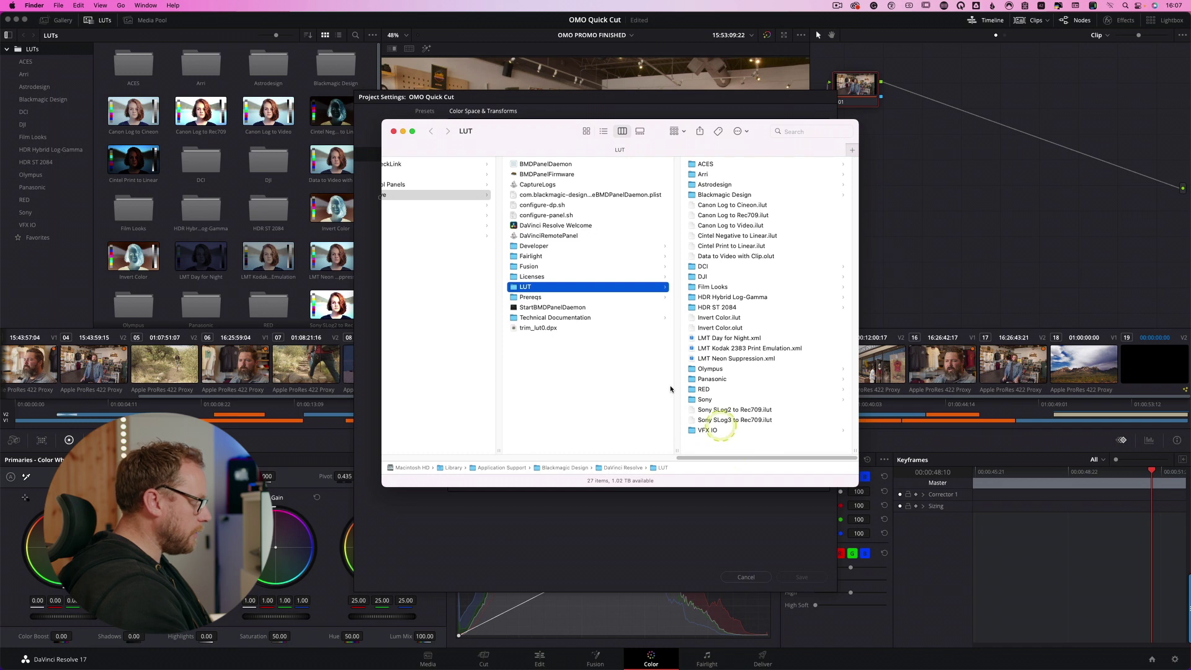
pyautogui.hscroll(-10, 620, 360)
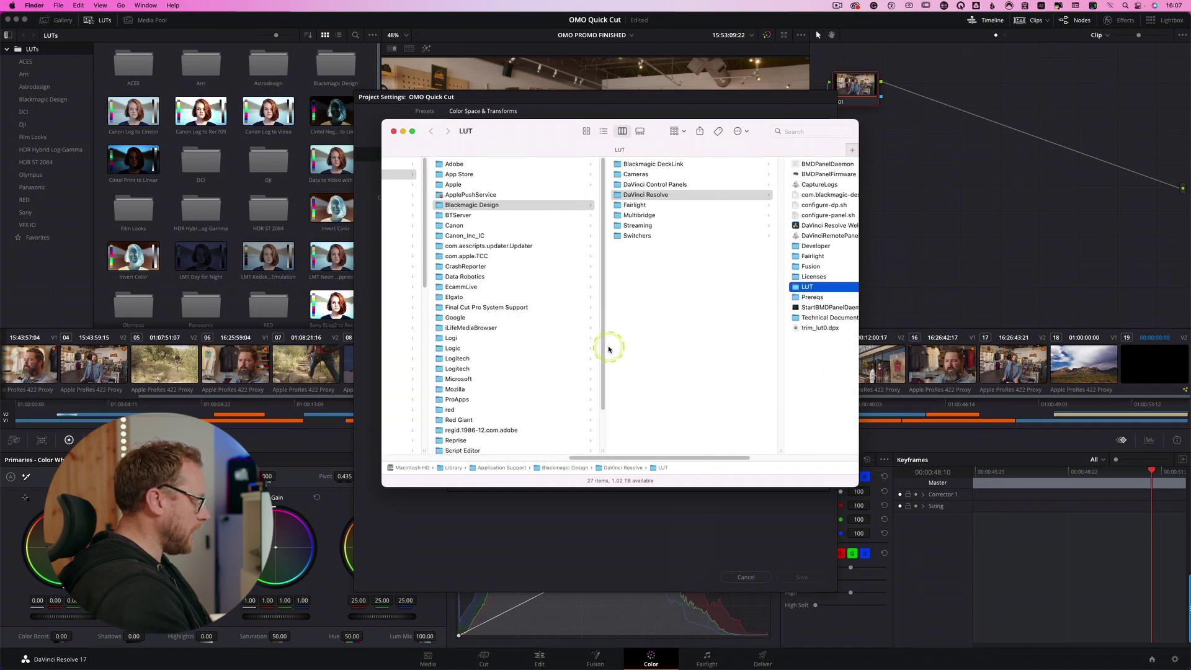
pyautogui.hscroll(-8, 609, 350)
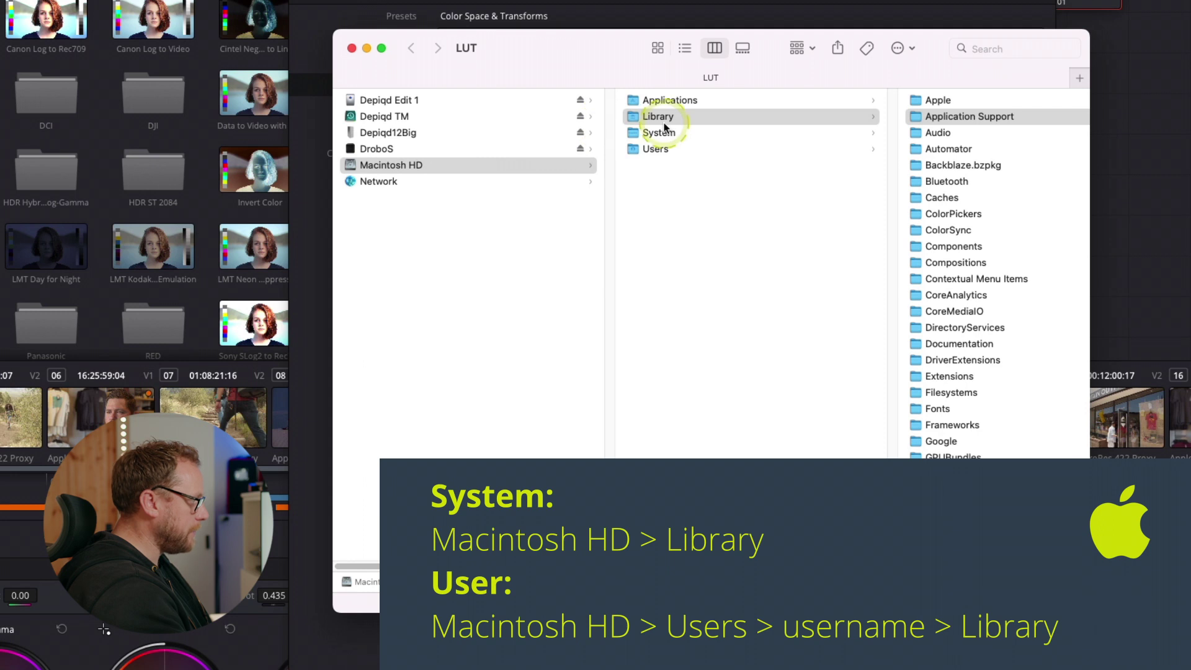
# Look up the user-level Library folder inside the Users folder on Macintosh HD.
pyautogui.click(667, 147)
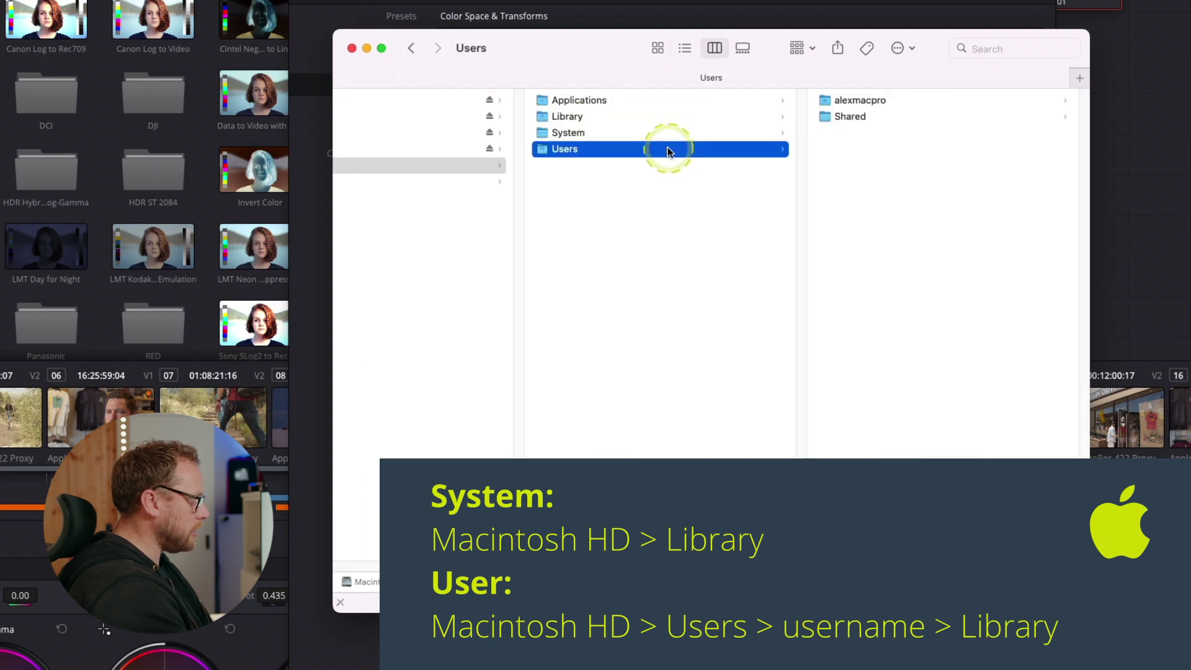
pyautogui.click(851, 104)
pyautogui.click(855, 194)
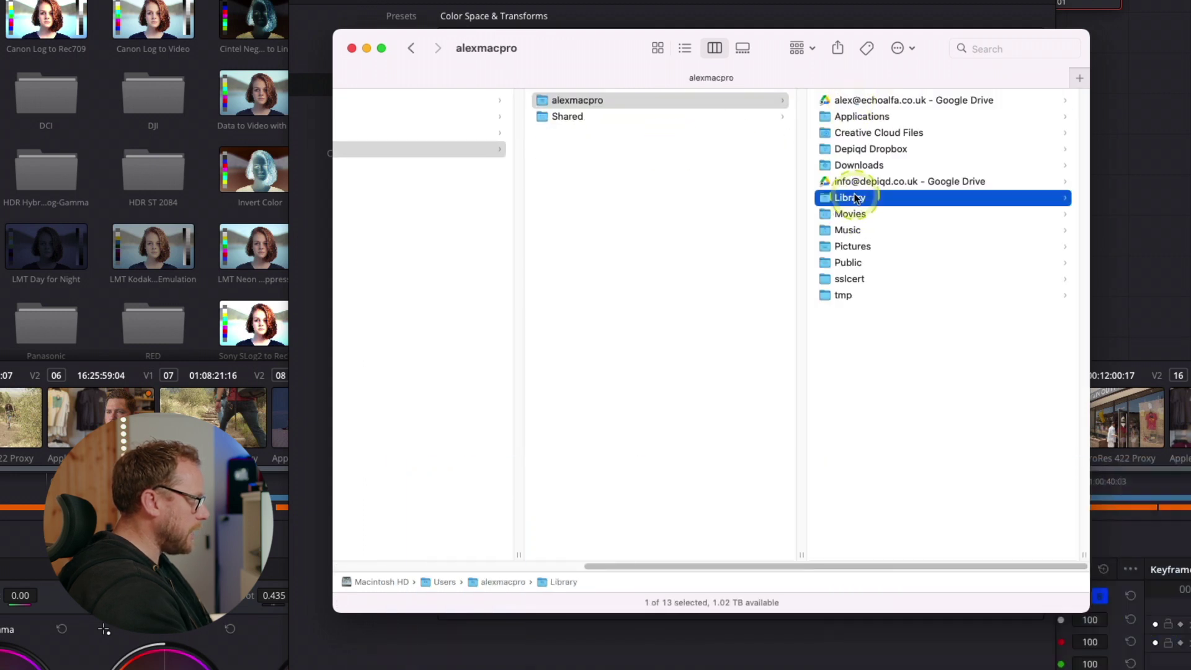
pyautogui.hscroll(-10, 801, 211)
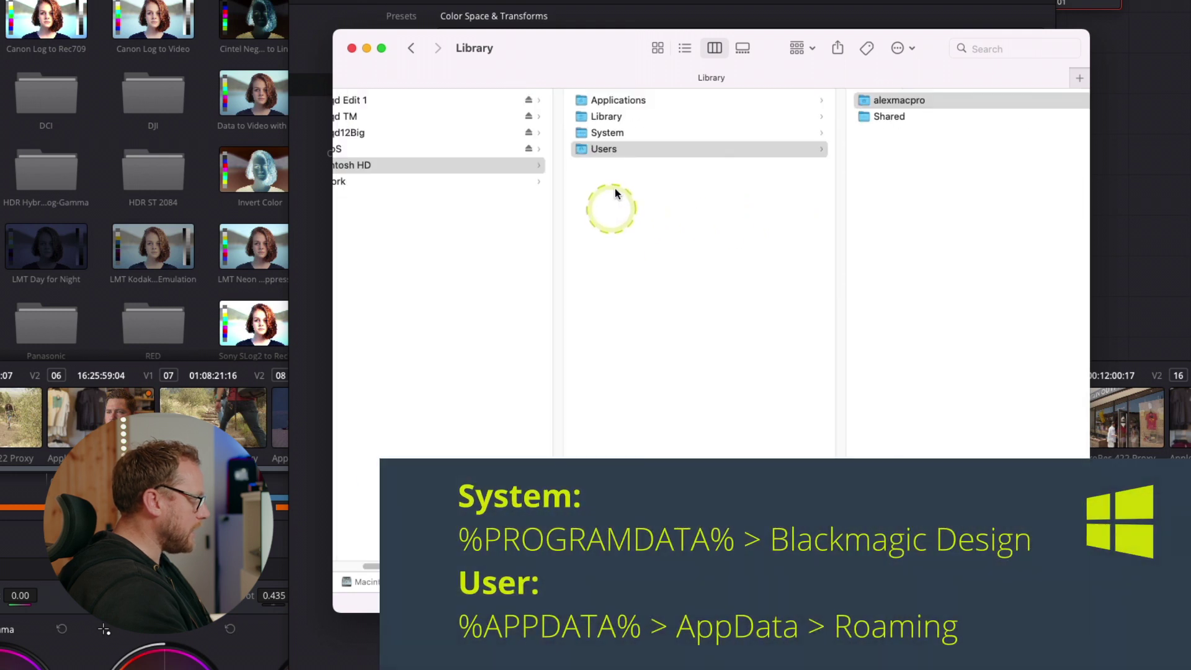
# Go to the system-level LUT folder at Library > Application Support > Blackmagic Design > DaVinci Resolve > LUT.
pyautogui.click(621, 118)
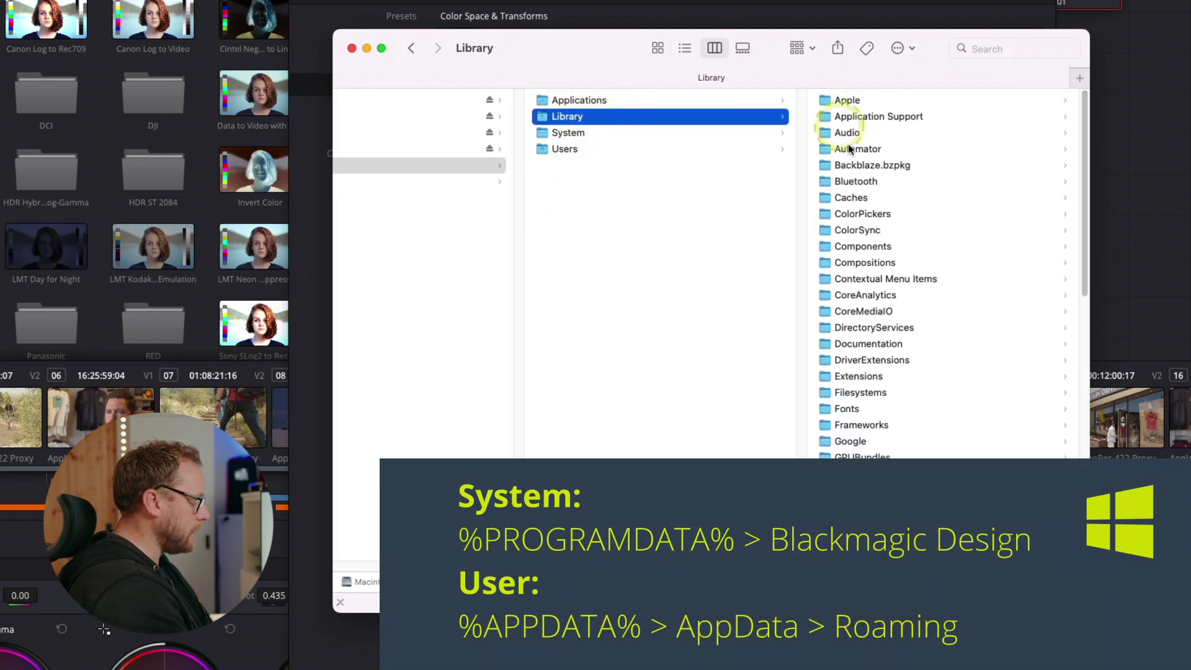
pyautogui.click(860, 117)
pyautogui.click(855, 166)
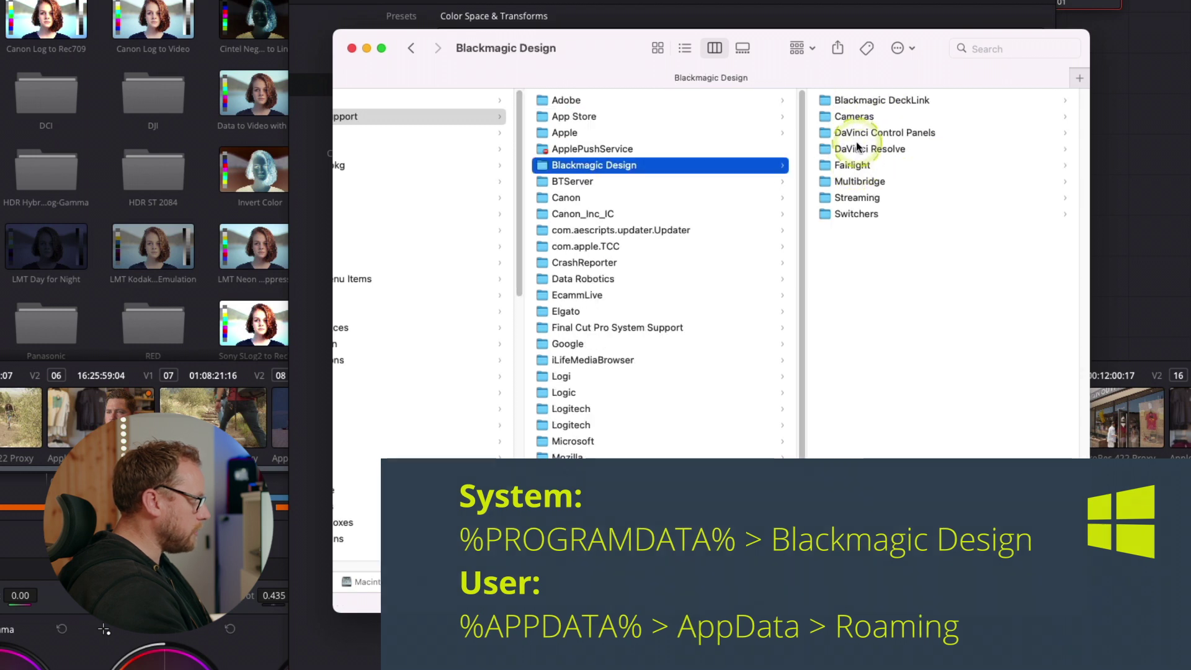
pyautogui.click(858, 150)
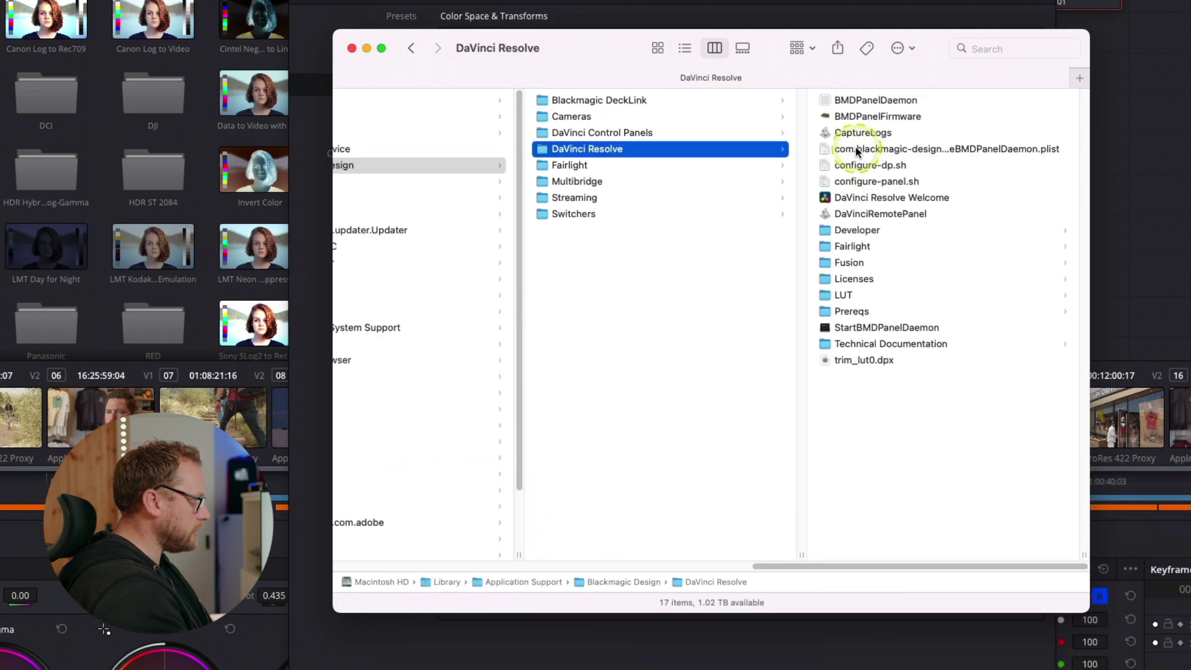
pyautogui.click(846, 295)
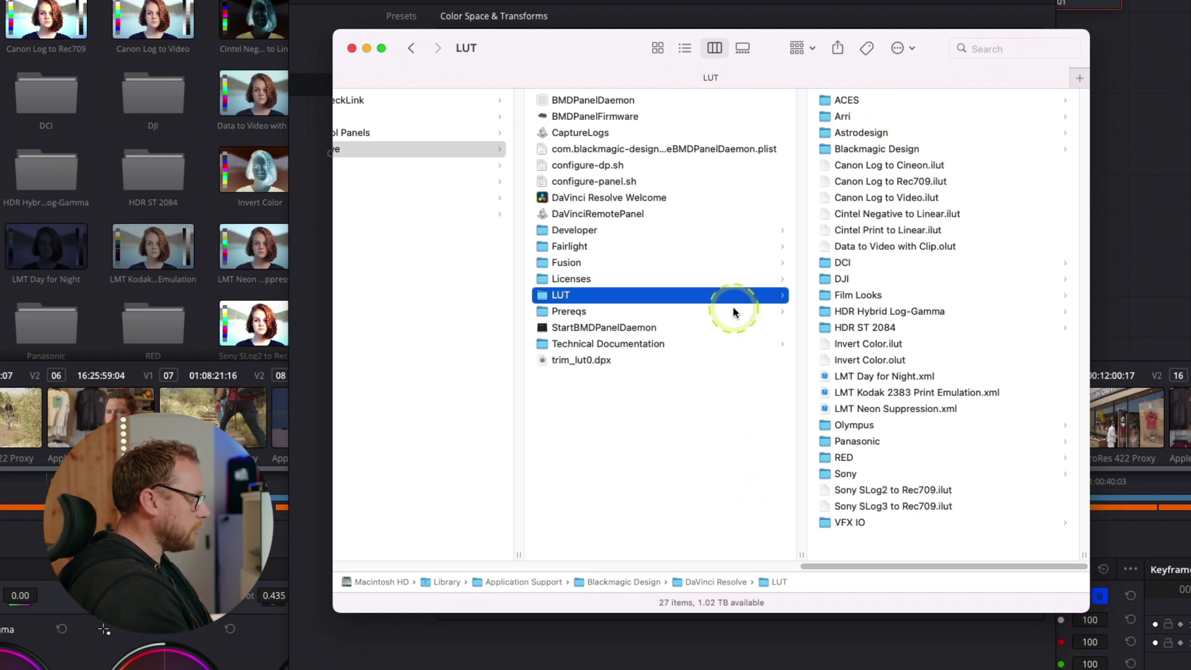
# Copy the DaVinci Resolve LUT folder in the system-level Library.
pyautogui.rightClick(542, 297)
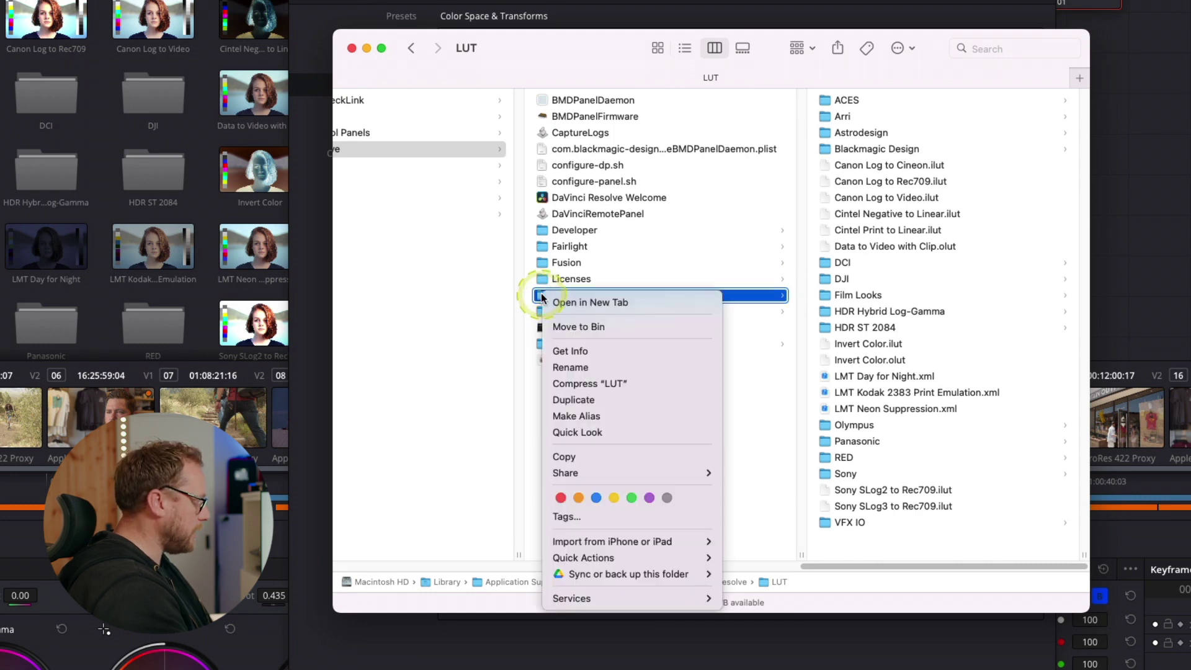
pyautogui.click(529, 250)
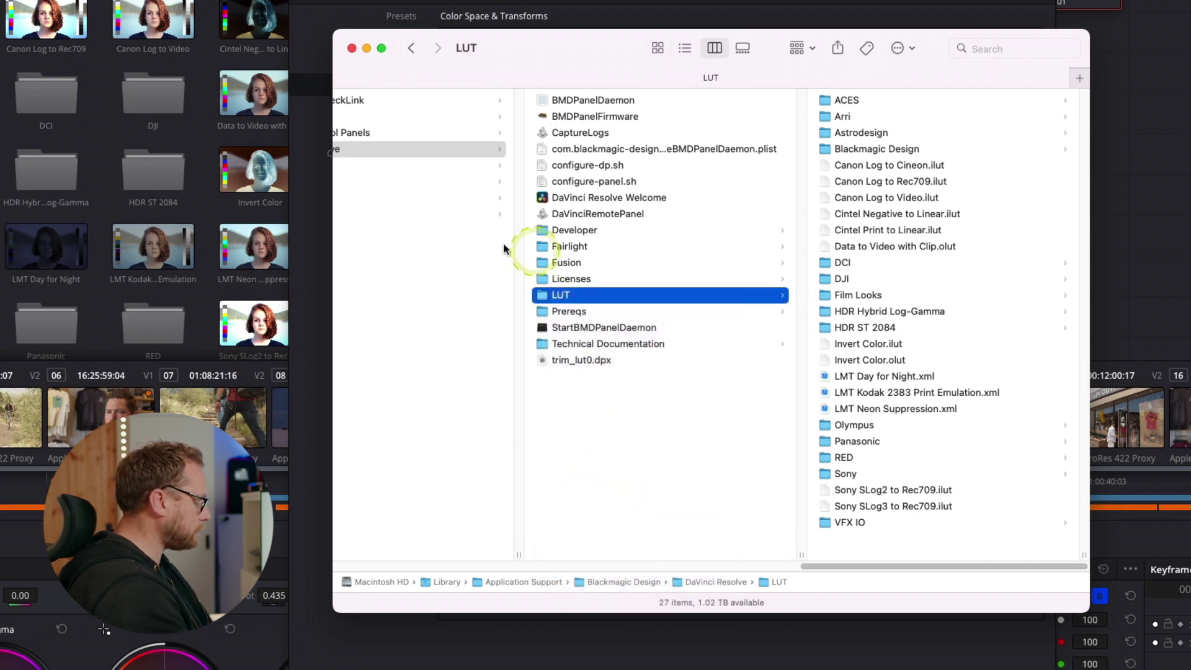
pyautogui.hscroll(-15, 473, 372)
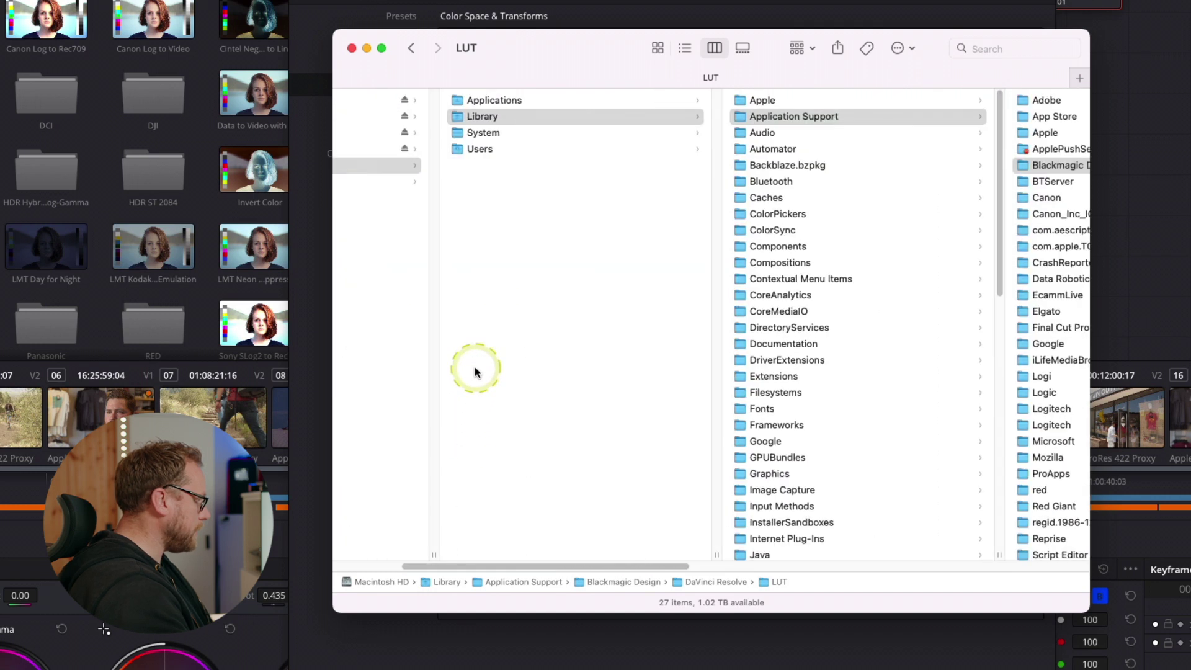
pyautogui.hscroll(-5, 475, 367)
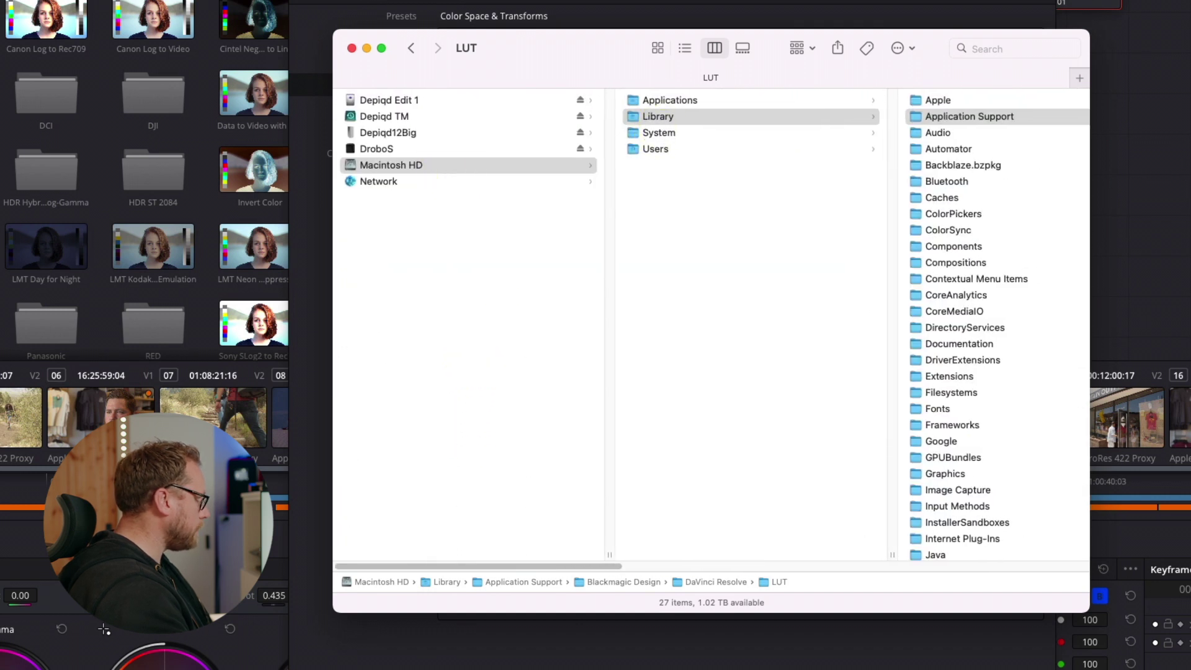
# Go to the Desktop and create a new folder named Backup there.
pyautogui.press('shift+super+d')
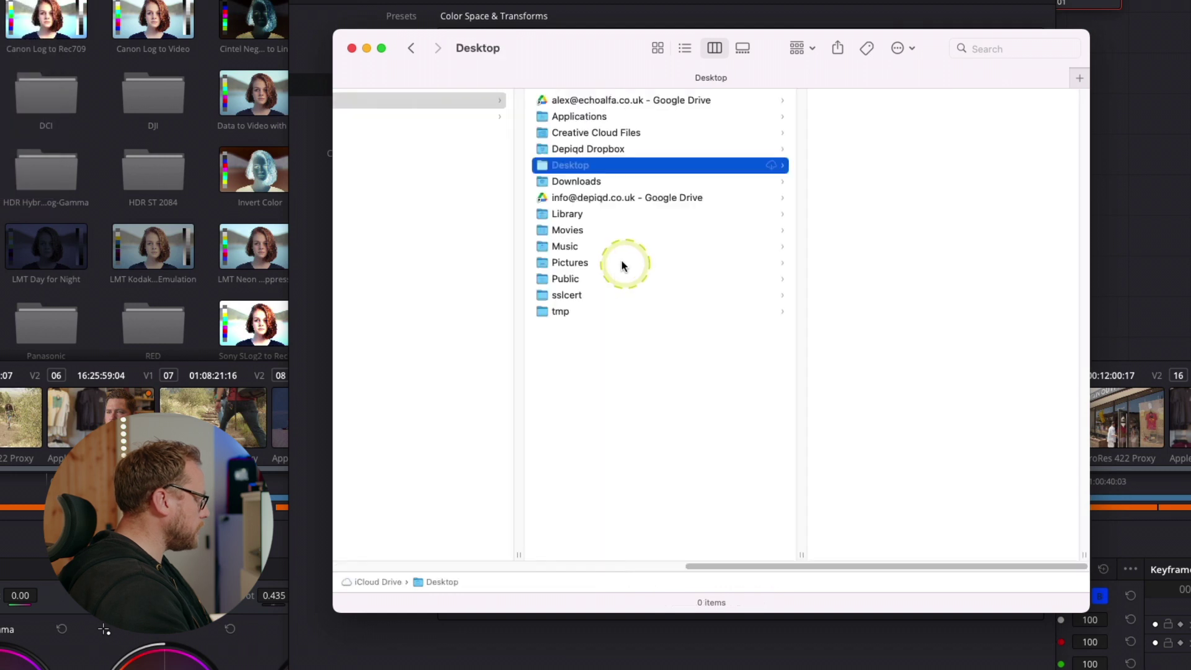
pyautogui.rightClick(851, 245)
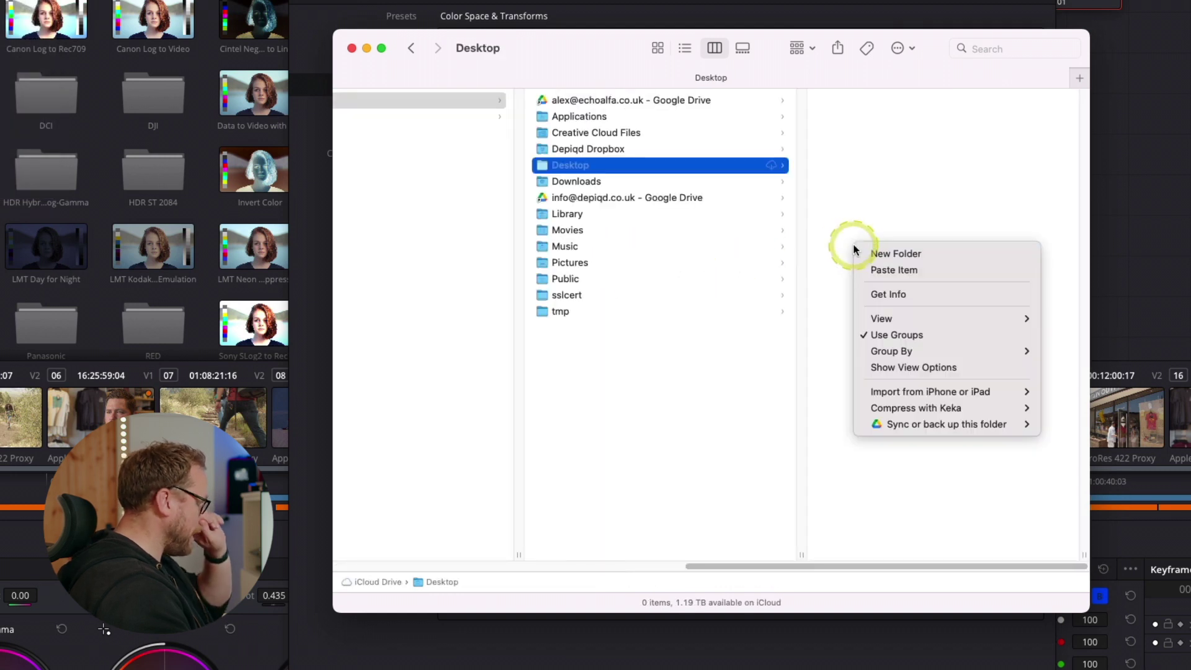
pyautogui.click(907, 254)
pyautogui.write('Backu')
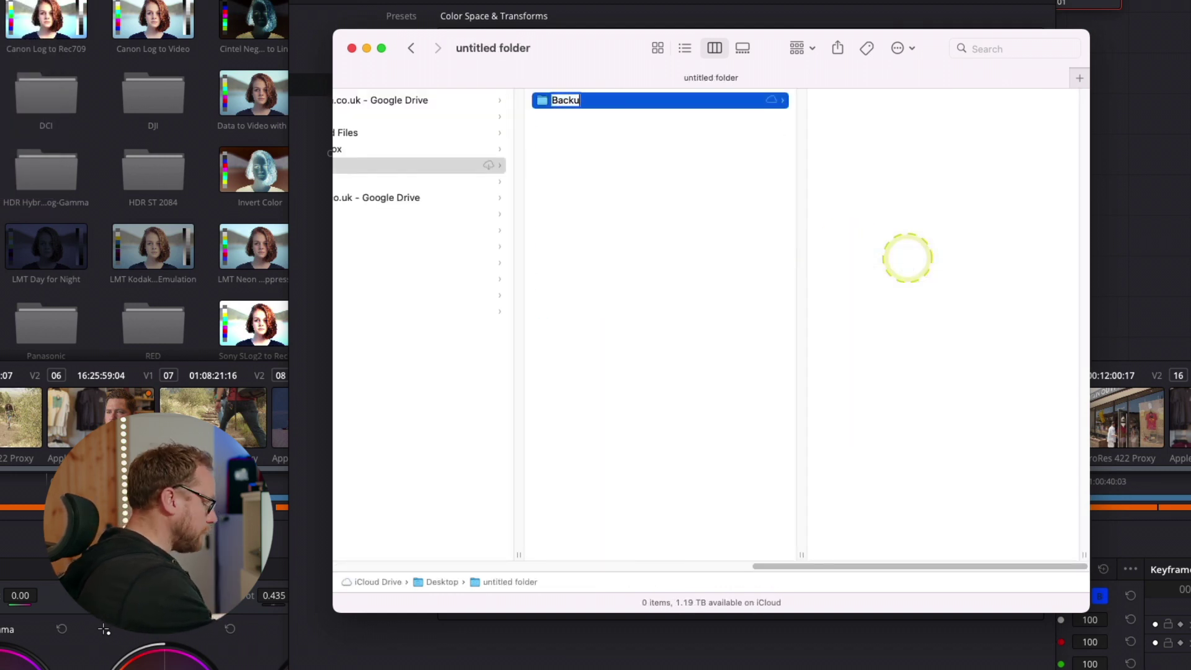
pyautogui.press('Return')
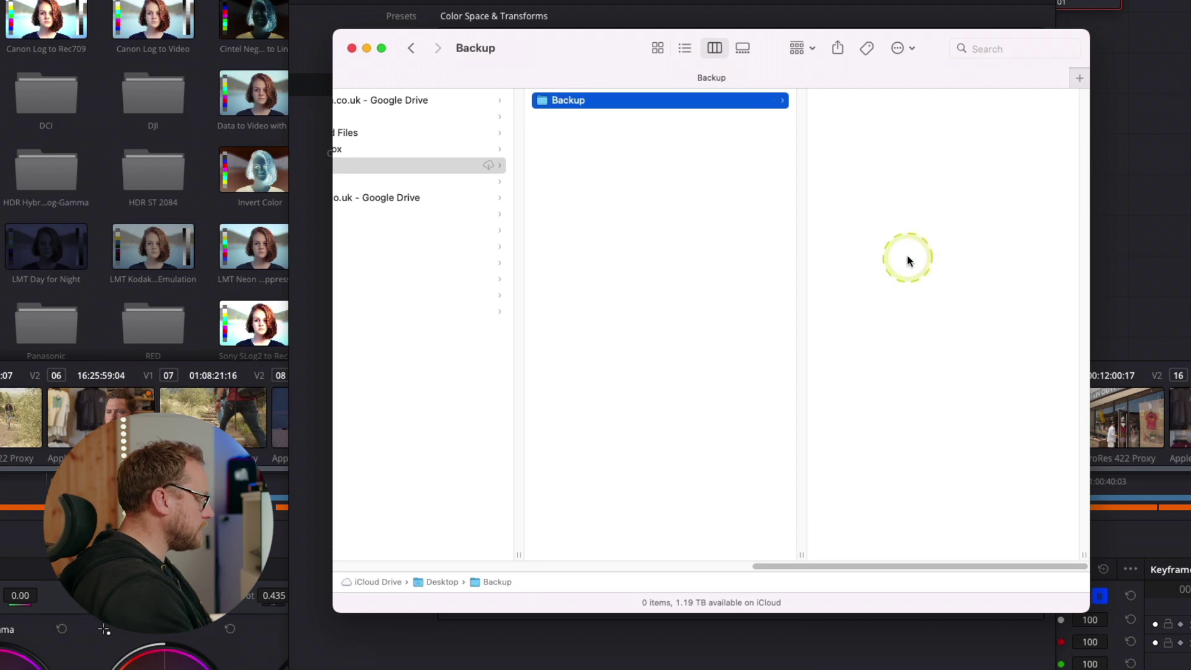
# Paste the copied LUT folder into the Backup folder and close the Finder window.
pyautogui.rightClick(848, 210)
pyautogui.click(881, 235)
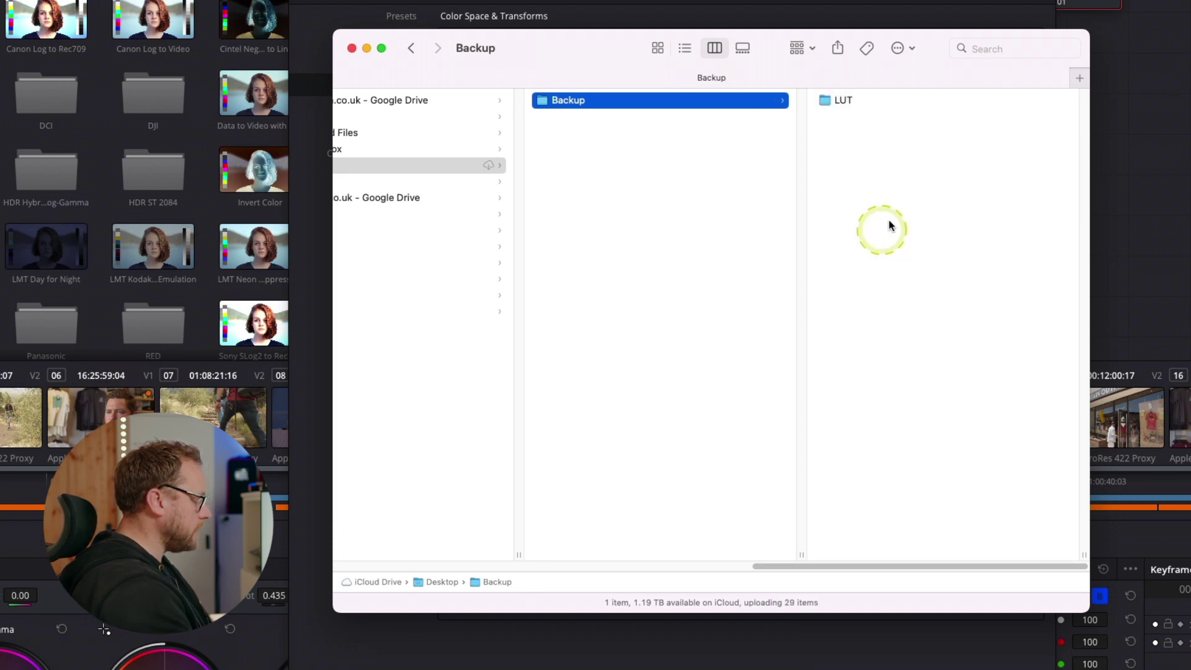
pyautogui.click(351, 49)
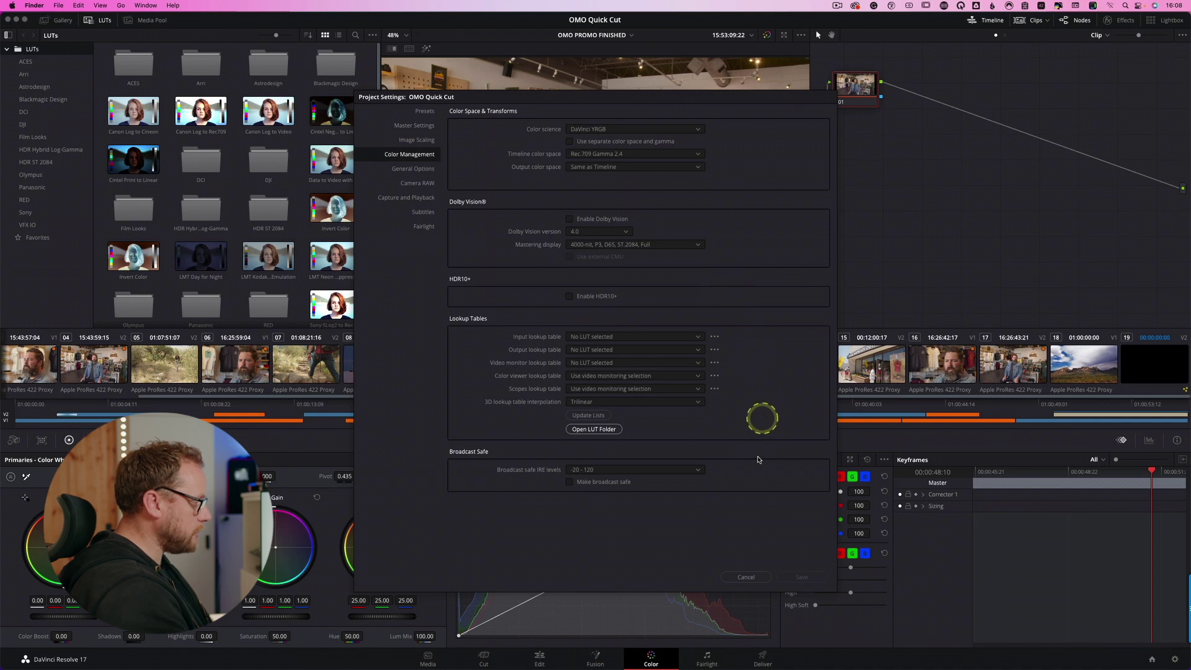
# Leave the project settings without saving and open the General section of the DaVinci Resolve system preferences.
pyautogui.click(727, 544)
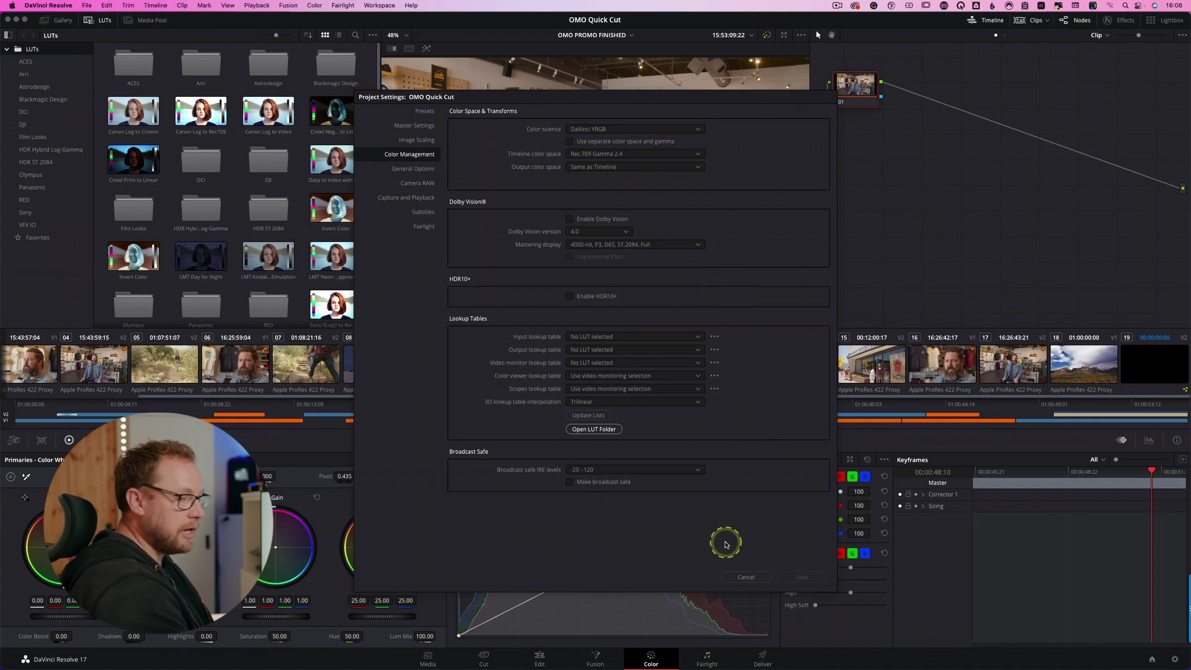
pyautogui.click(740, 576)
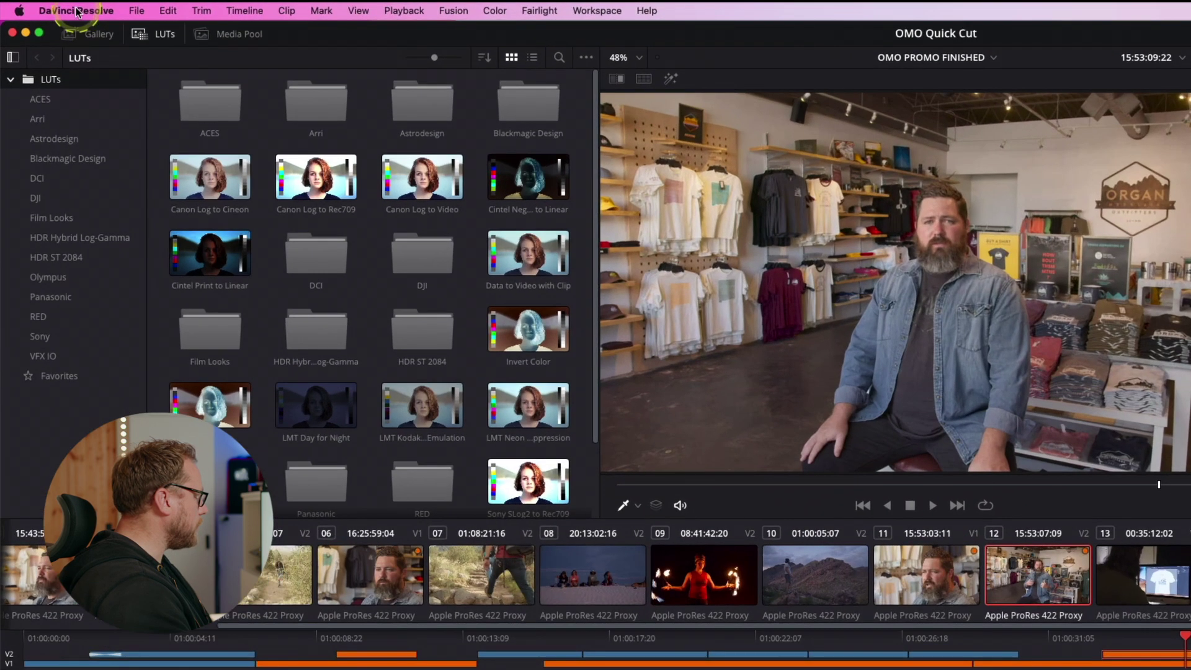
pyautogui.click(48, 5)
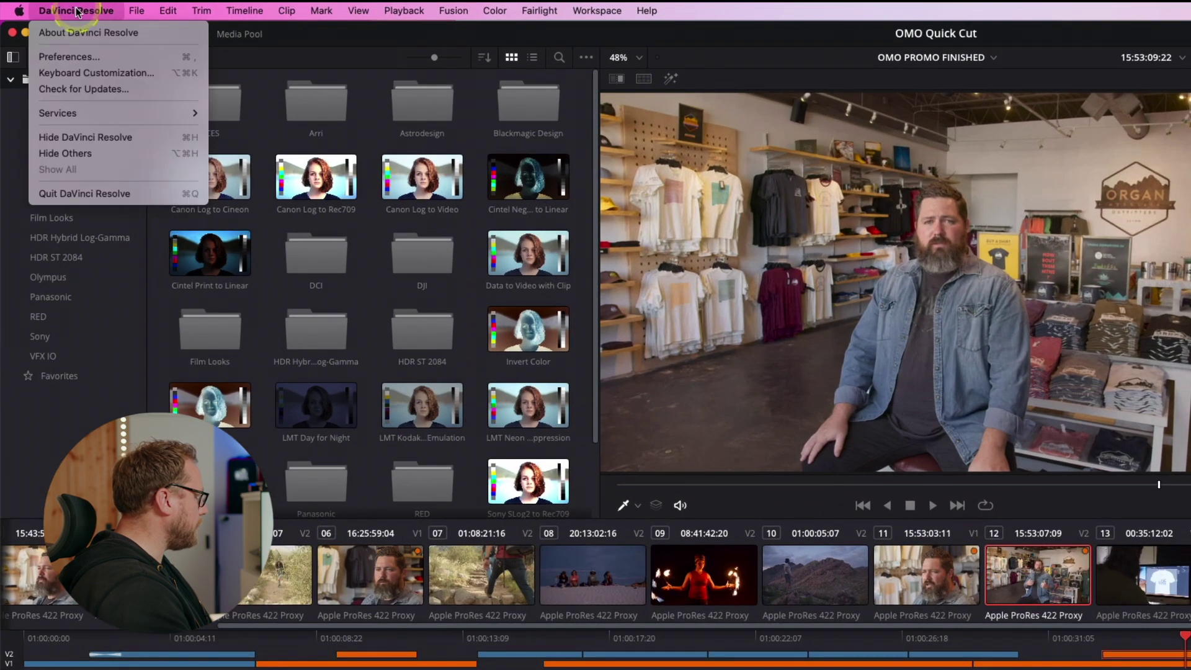
pyautogui.click(69, 56)
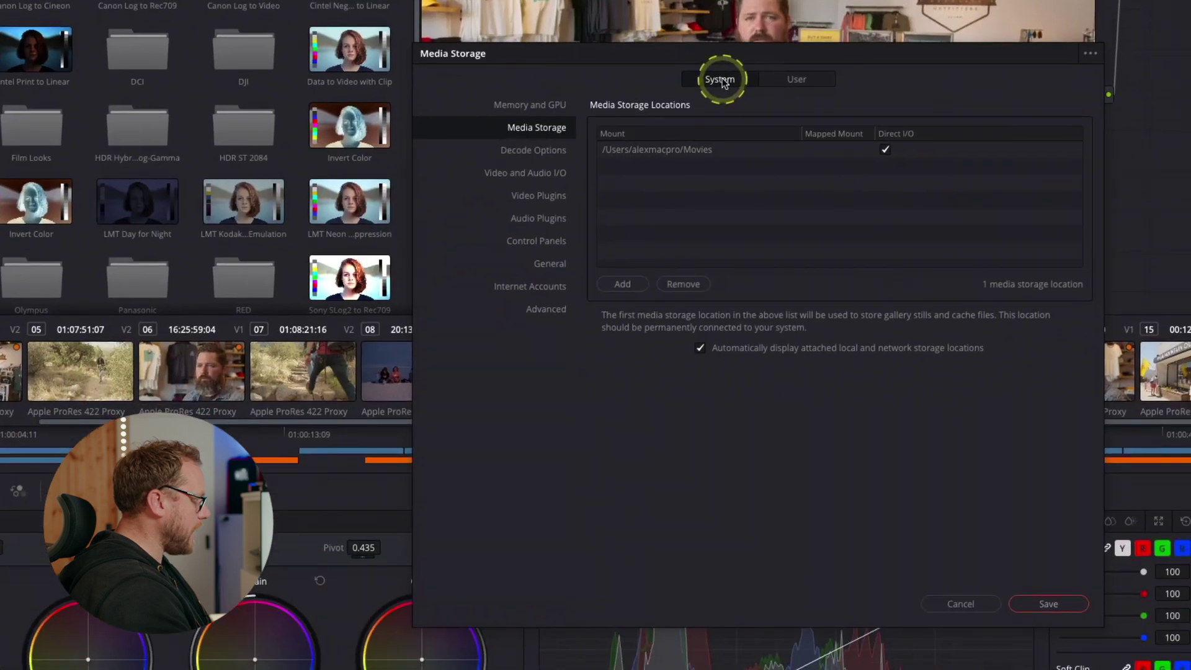
pyautogui.click(553, 273)
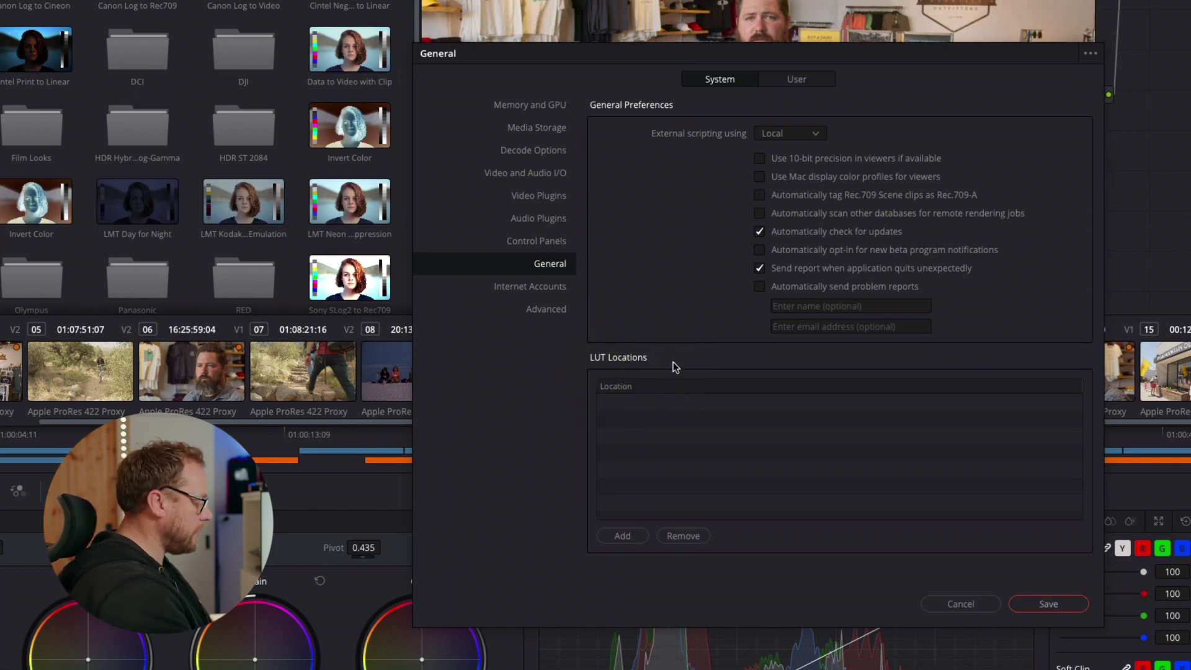
# Add the LUTs folder inside Movies as a LUT location and save the preferences.
pyautogui.click(623, 537)
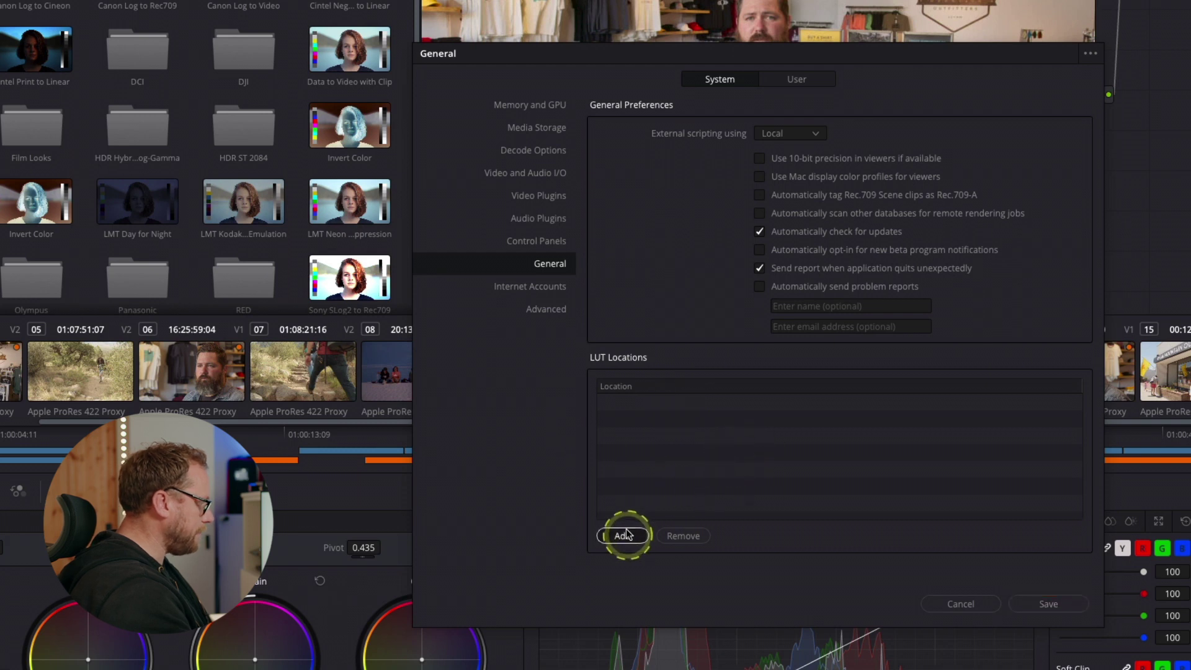
pyautogui.click(504, 247)
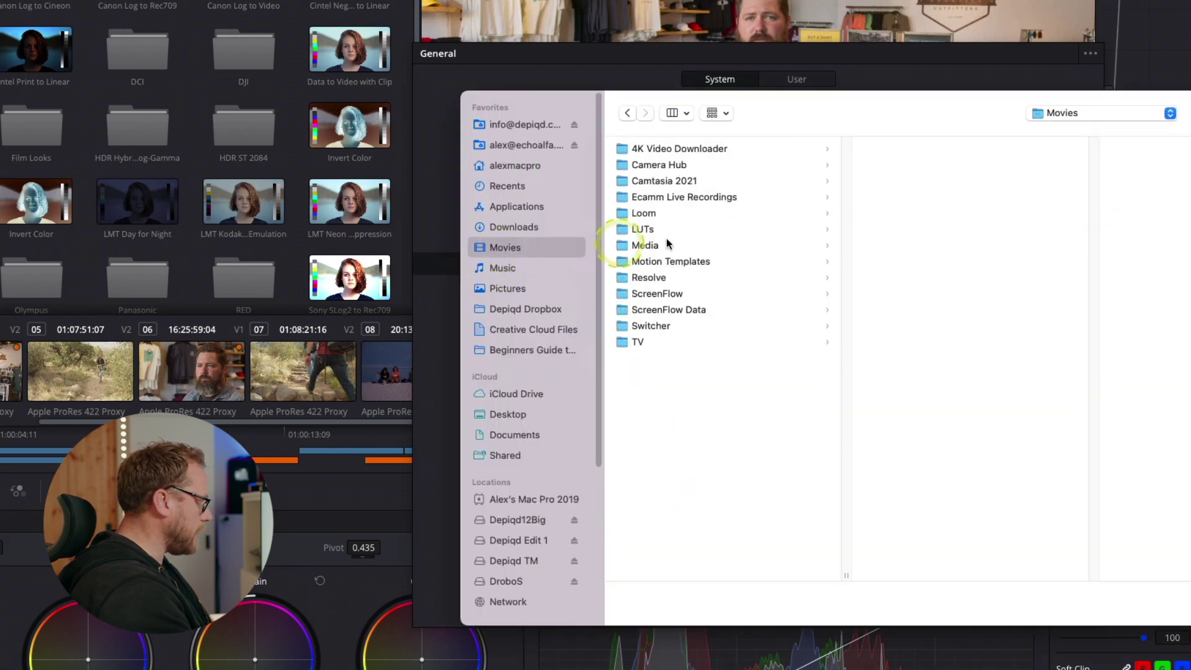
pyautogui.click(673, 230)
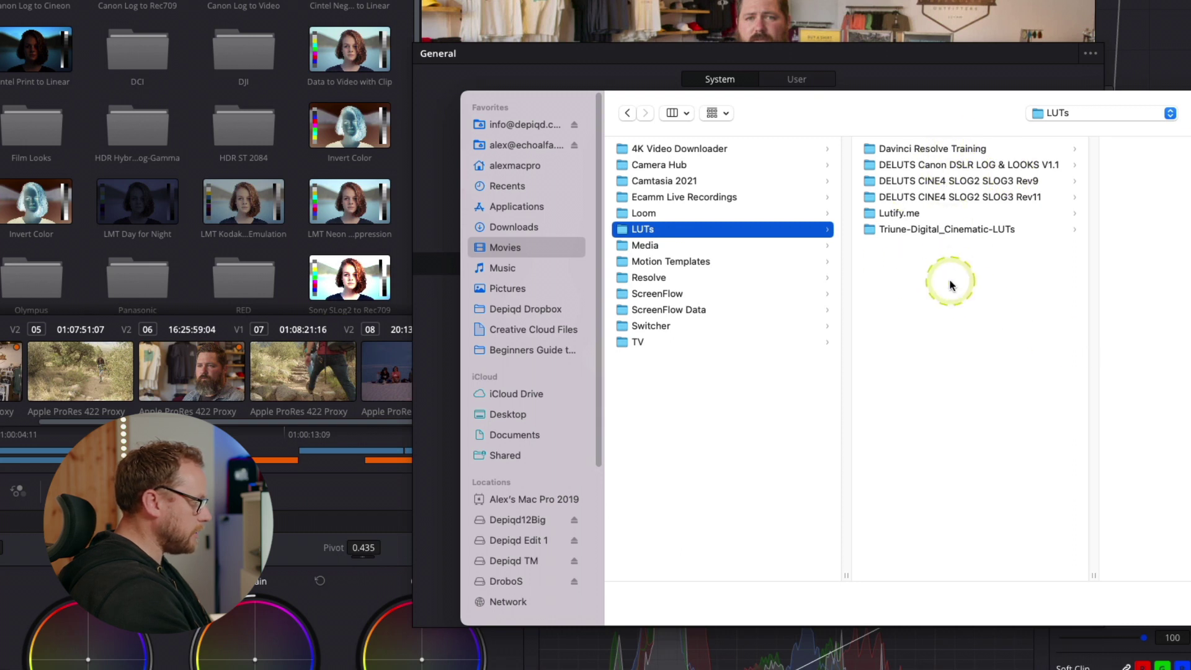
pyautogui.click(956, 151)
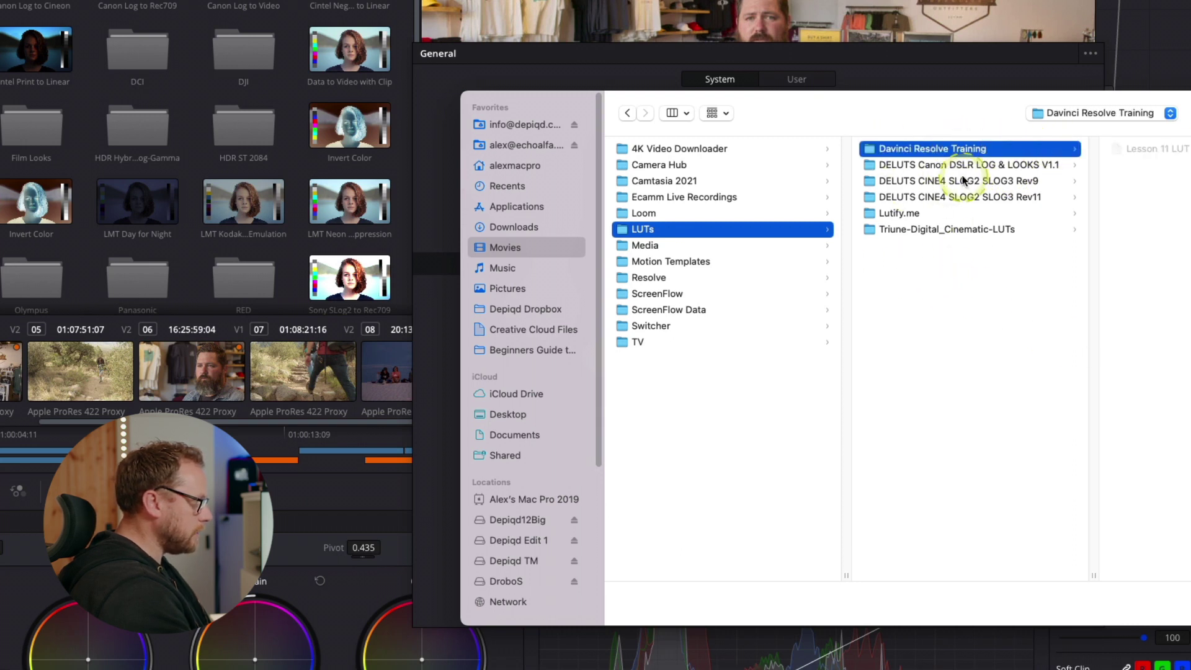
pyautogui.click(761, 230)
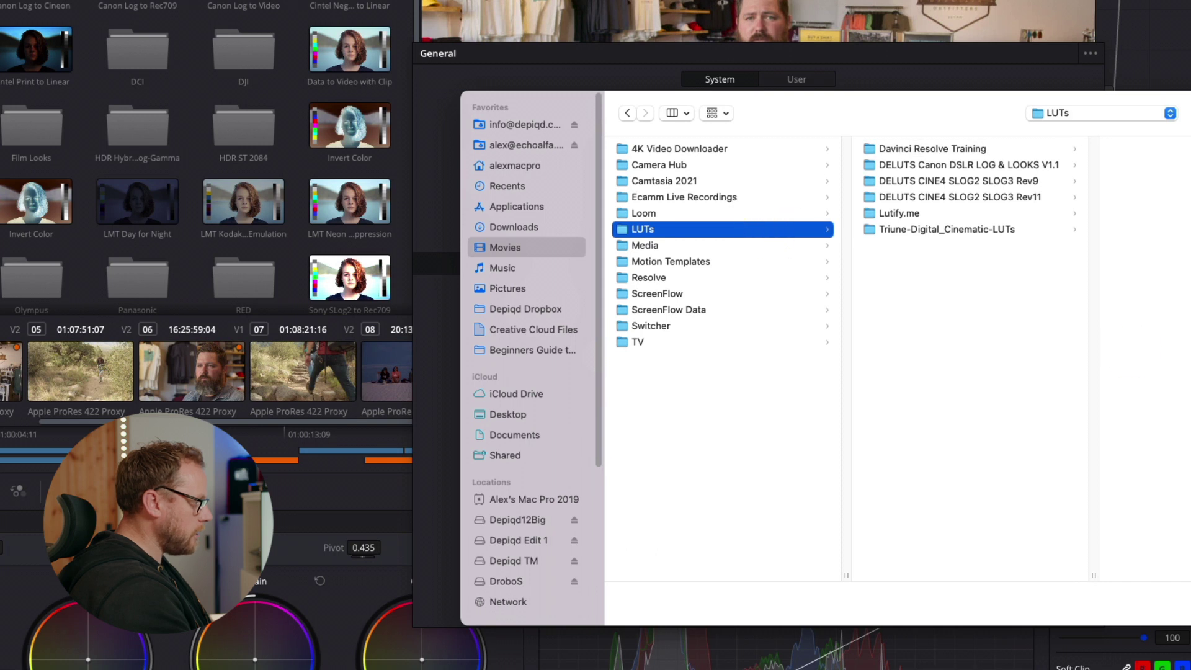
pyautogui.press('Return')
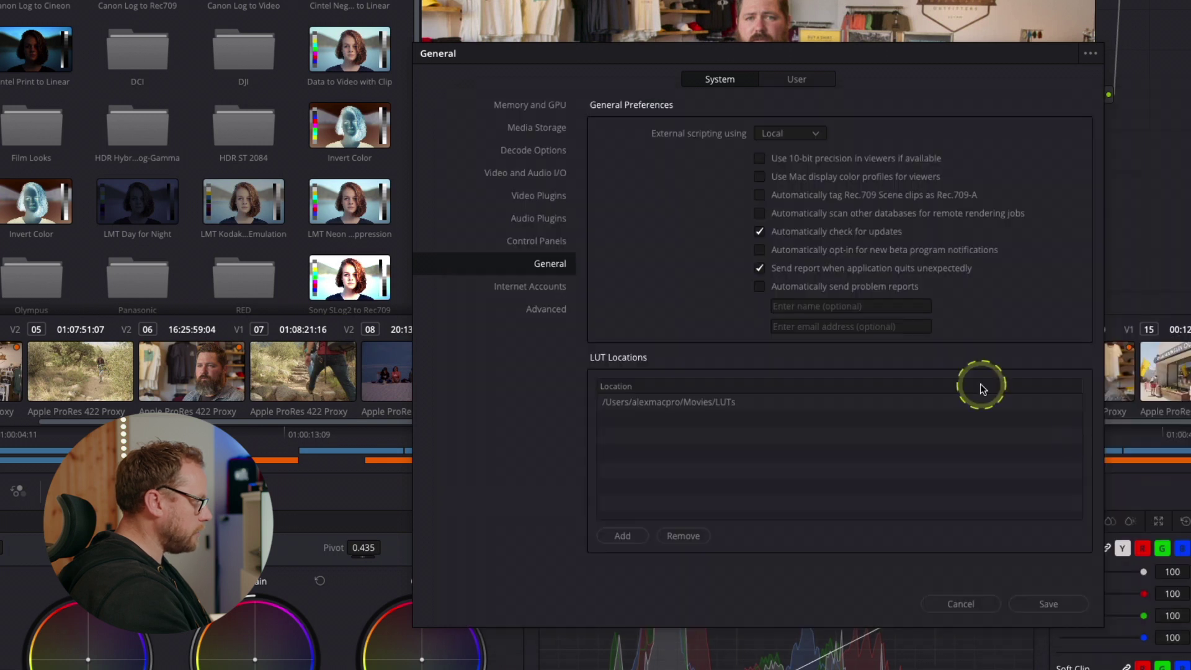
pyautogui.click(1061, 605)
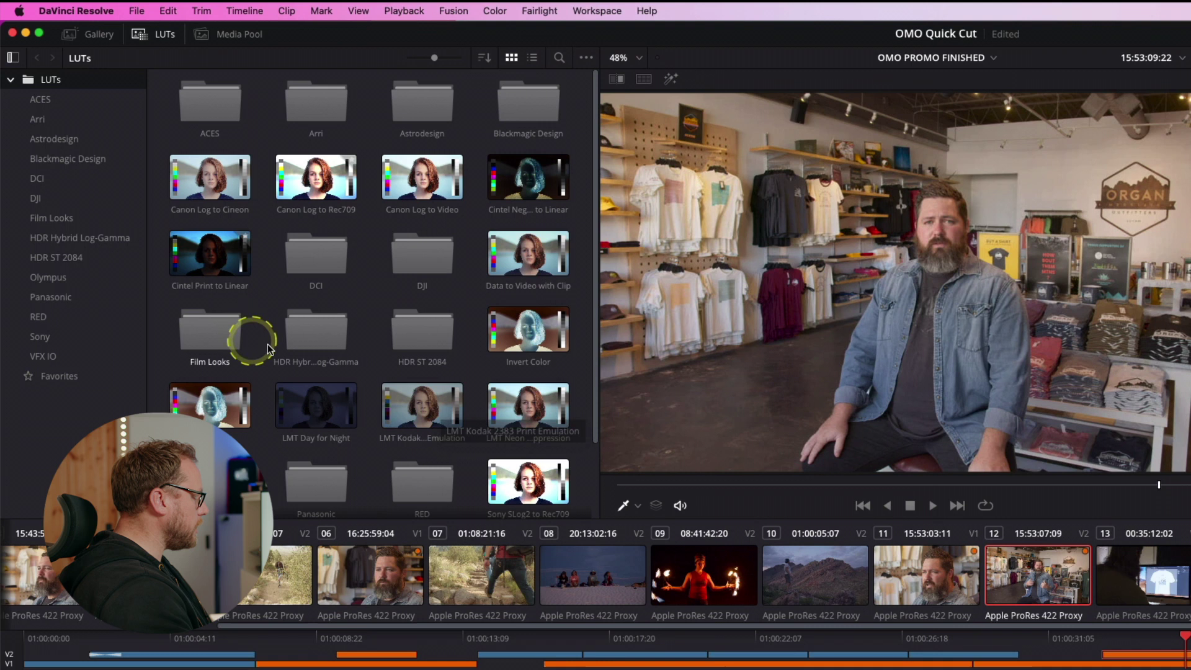
# Refresh the LUT browser on the Color page to load the folders from the added LUT location.
pyautogui.rightClick(367, 296)
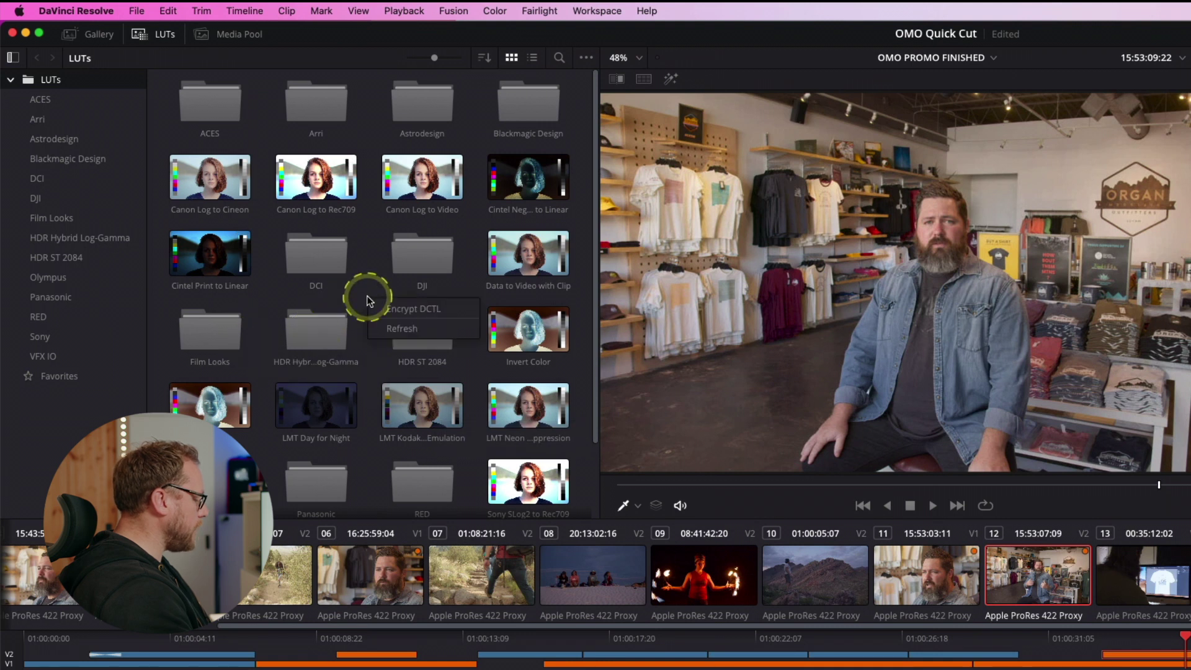
pyautogui.click(392, 330)
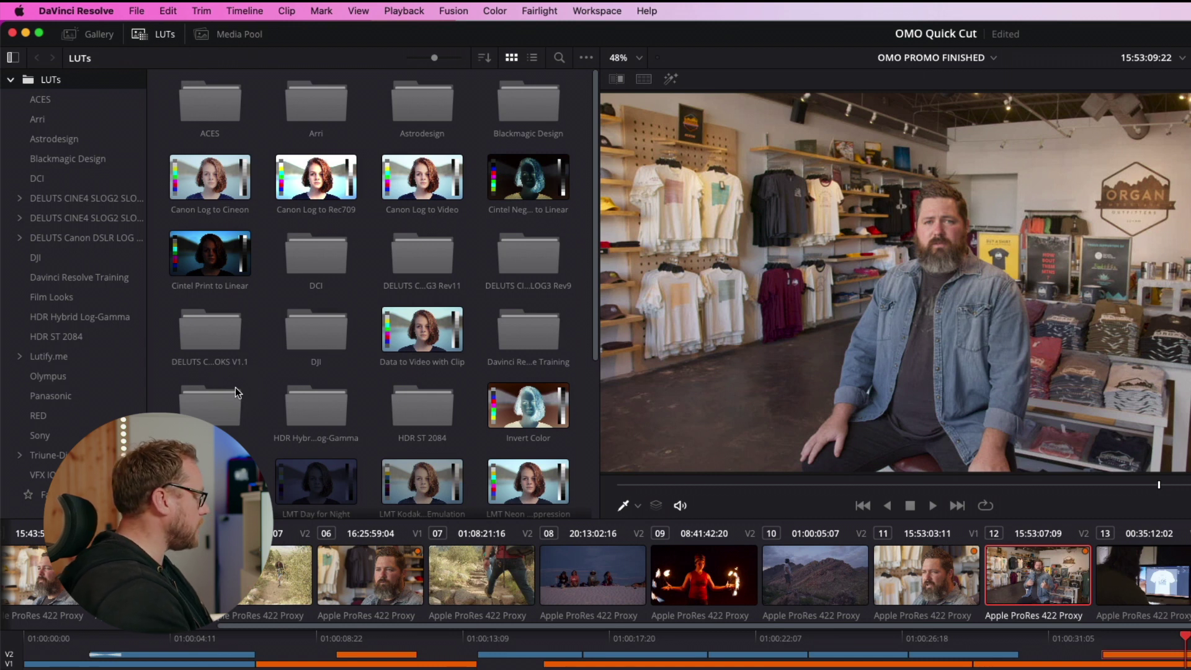
pyautogui.click(211, 287)
pyautogui.click(244, 382)
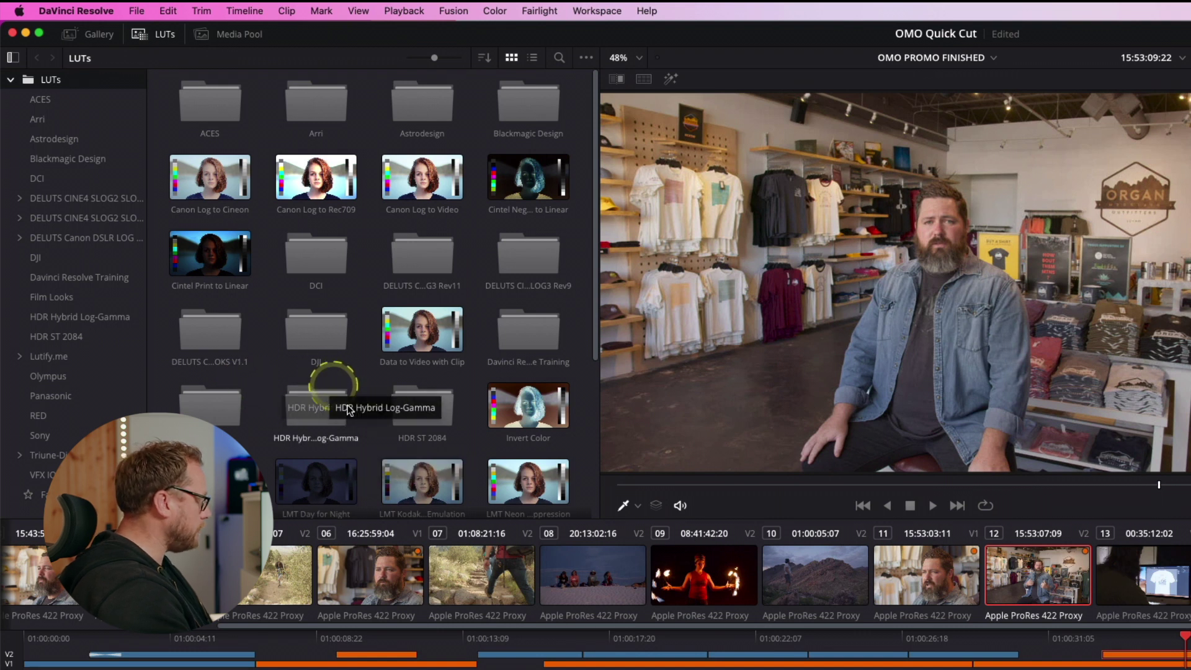
# Switch to the Fairlight page and open its Presets Library.
pyautogui.click(628, 656)
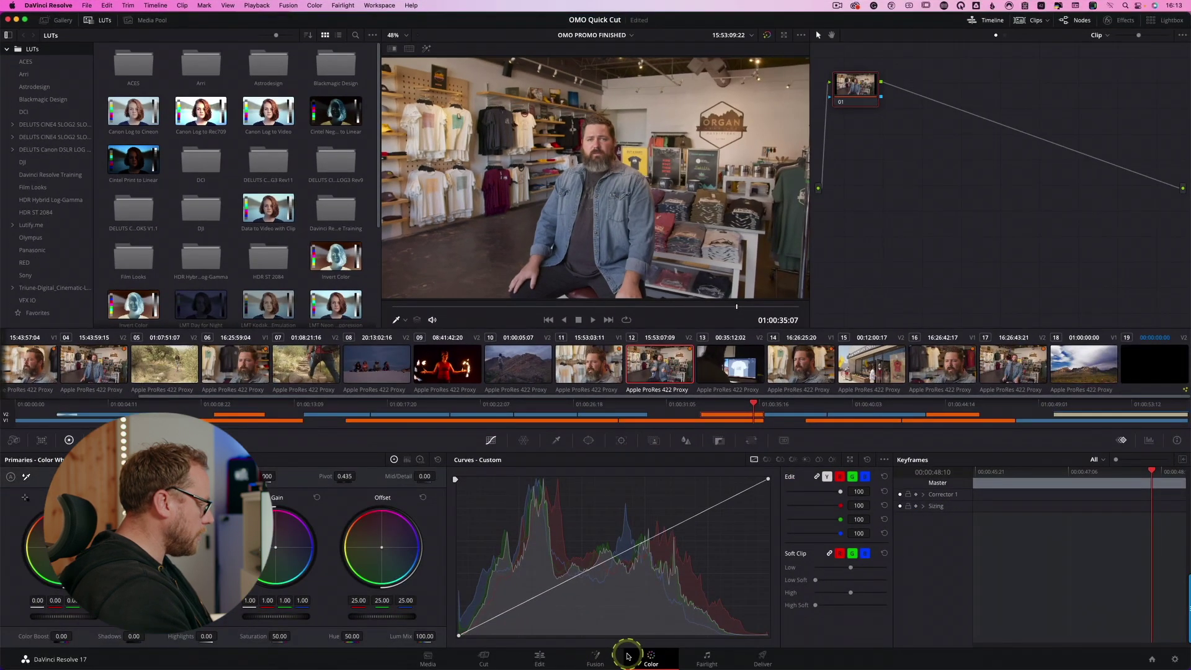
pyautogui.click(707, 657)
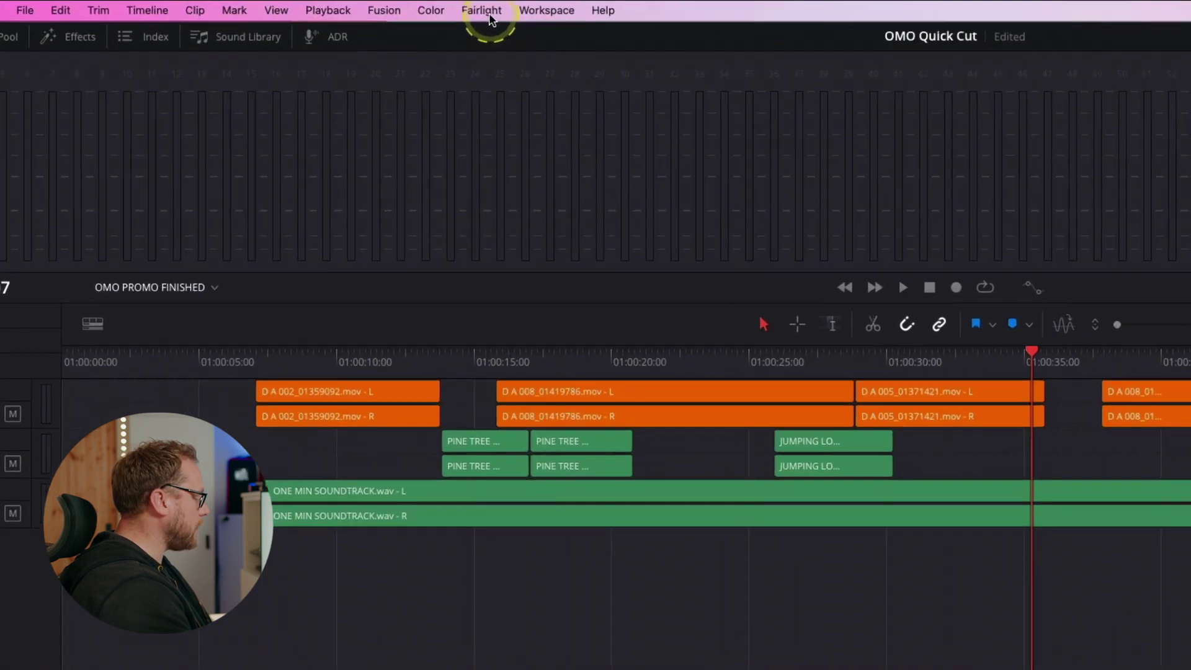
pyautogui.click(490, 18)
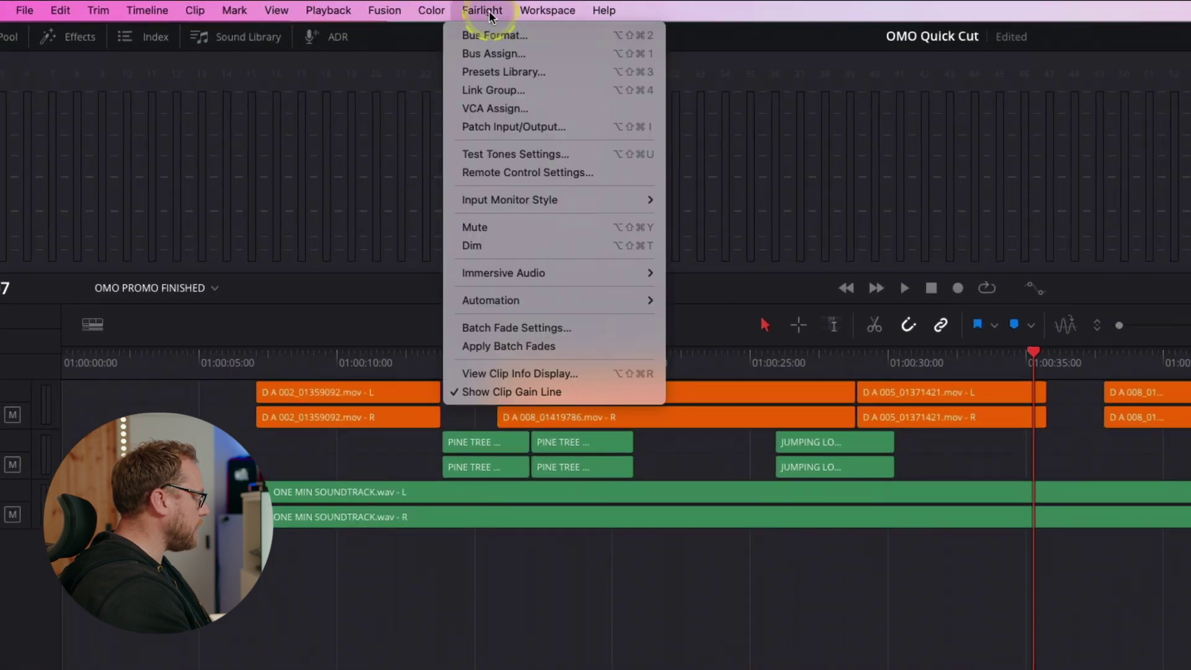
pyautogui.click(494, 70)
# Review the Dynamics Presets and Fairlight Configuration Presets in the library, and close it.
pyautogui.click(785, 473)
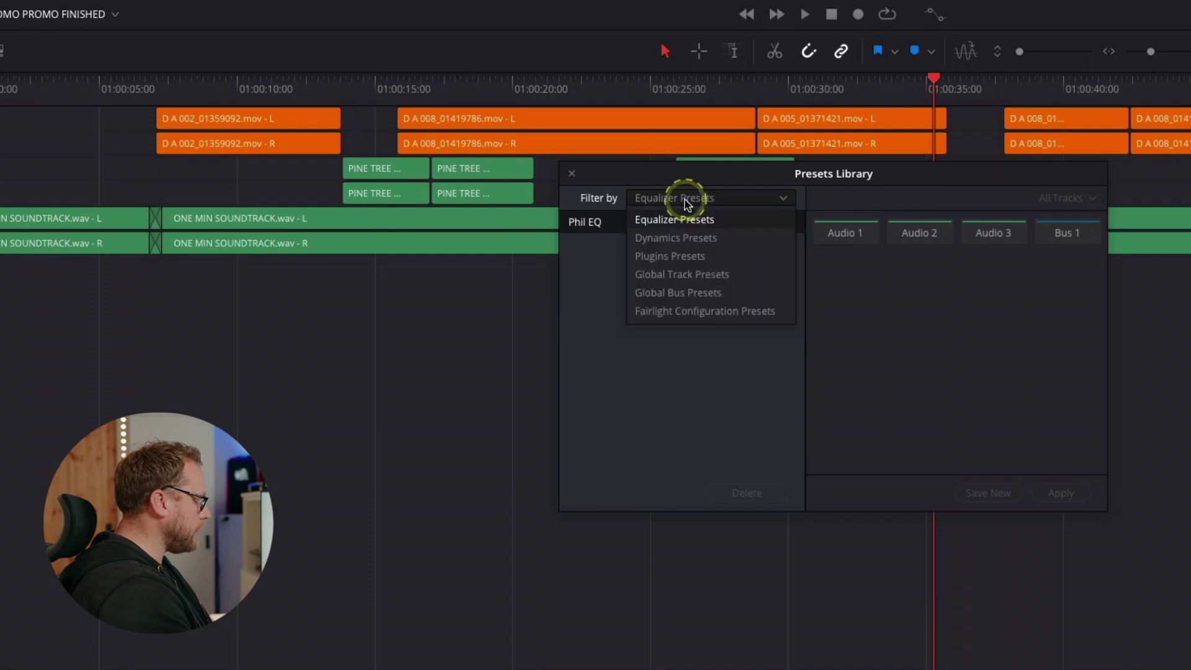
pyautogui.click(676, 237)
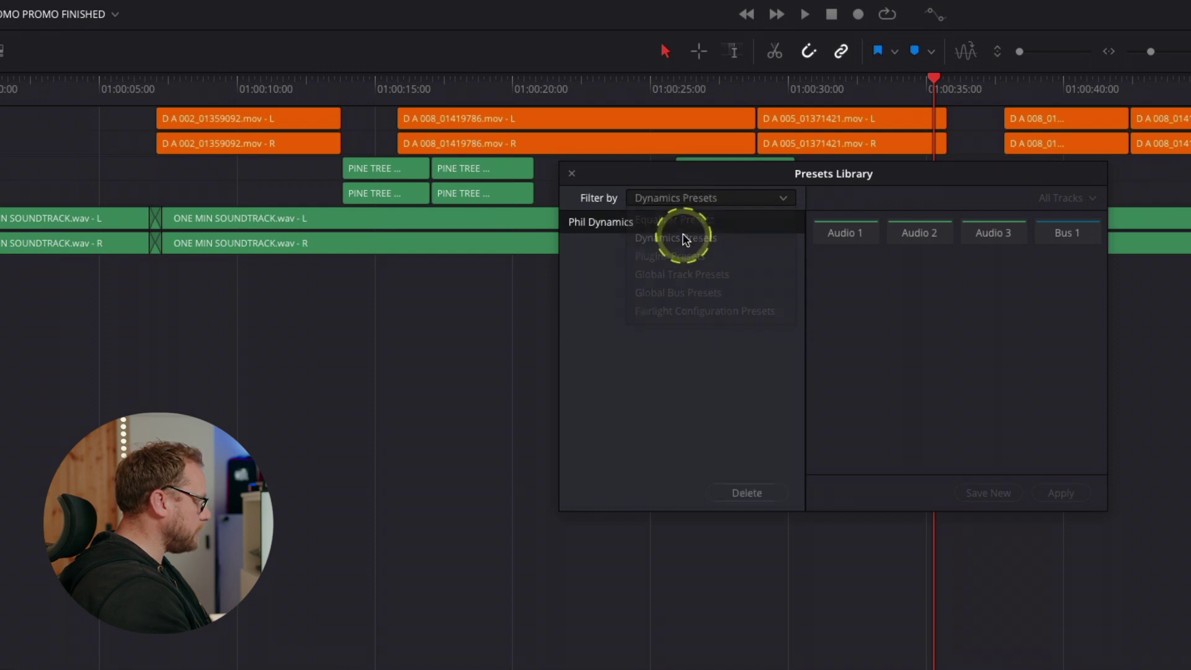
pyautogui.click(686, 197)
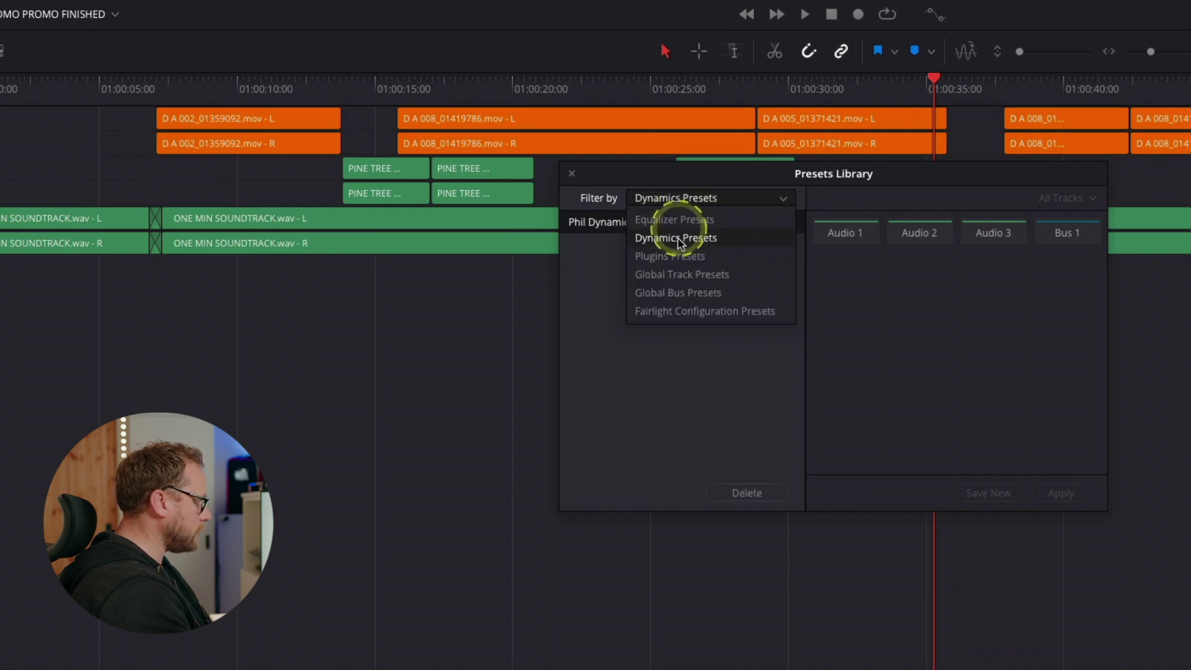
pyautogui.click(700, 313)
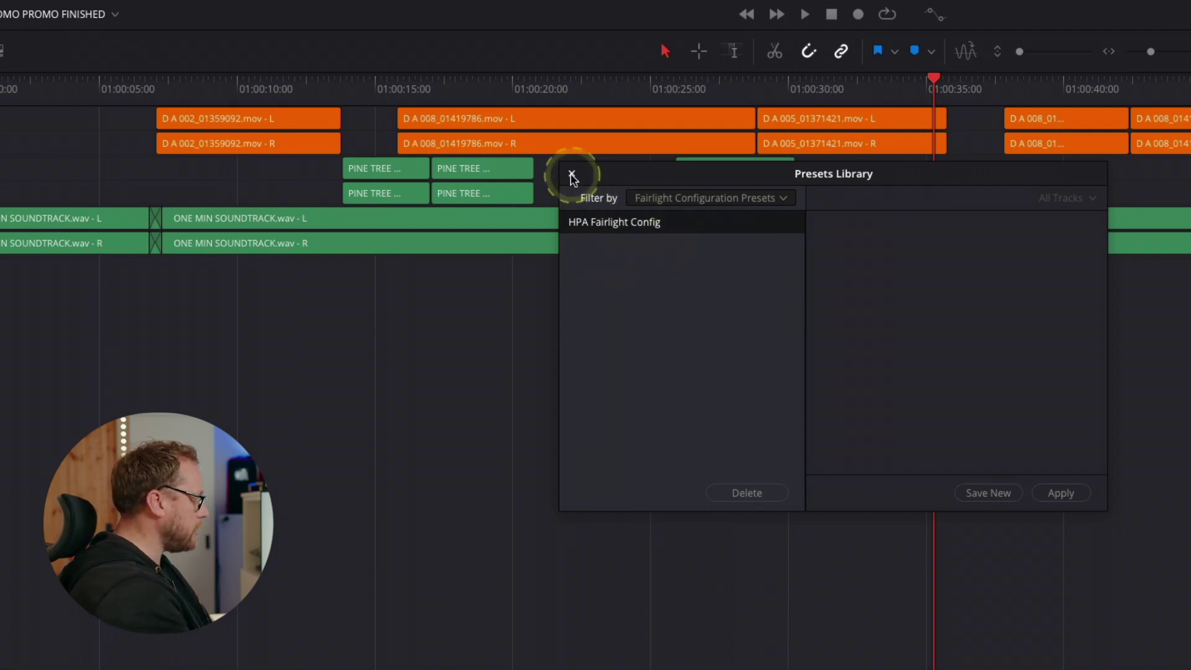
pyautogui.click(572, 175)
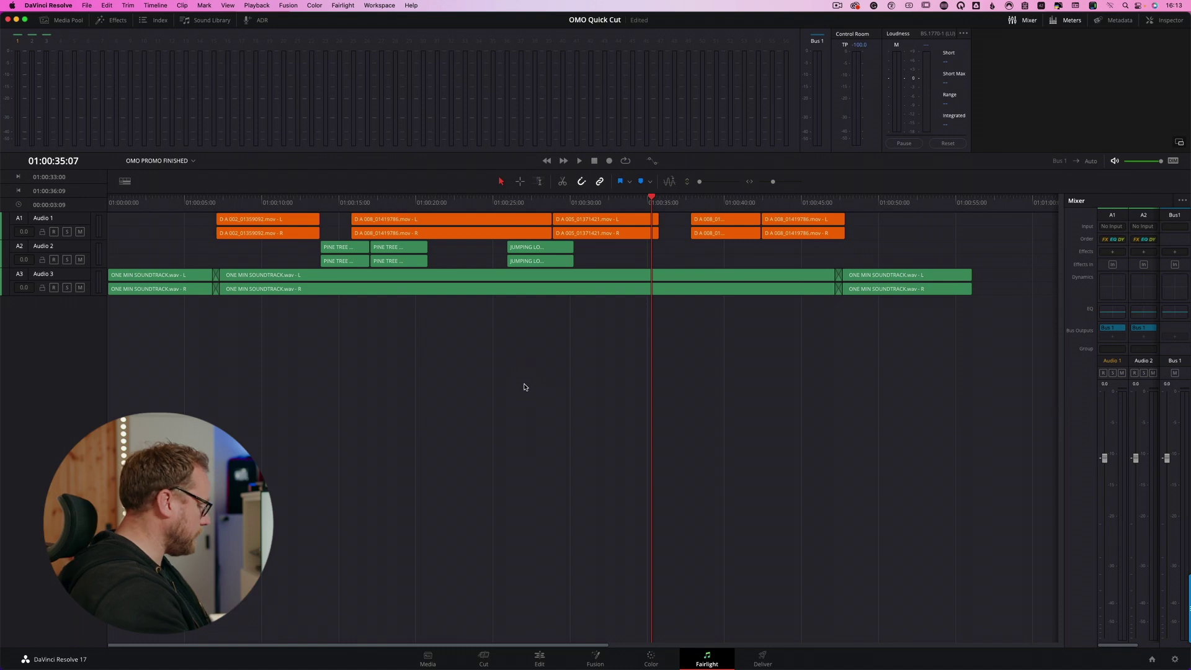
# Switch to Finder and open a new window.
pyautogui.press('super+Tab')
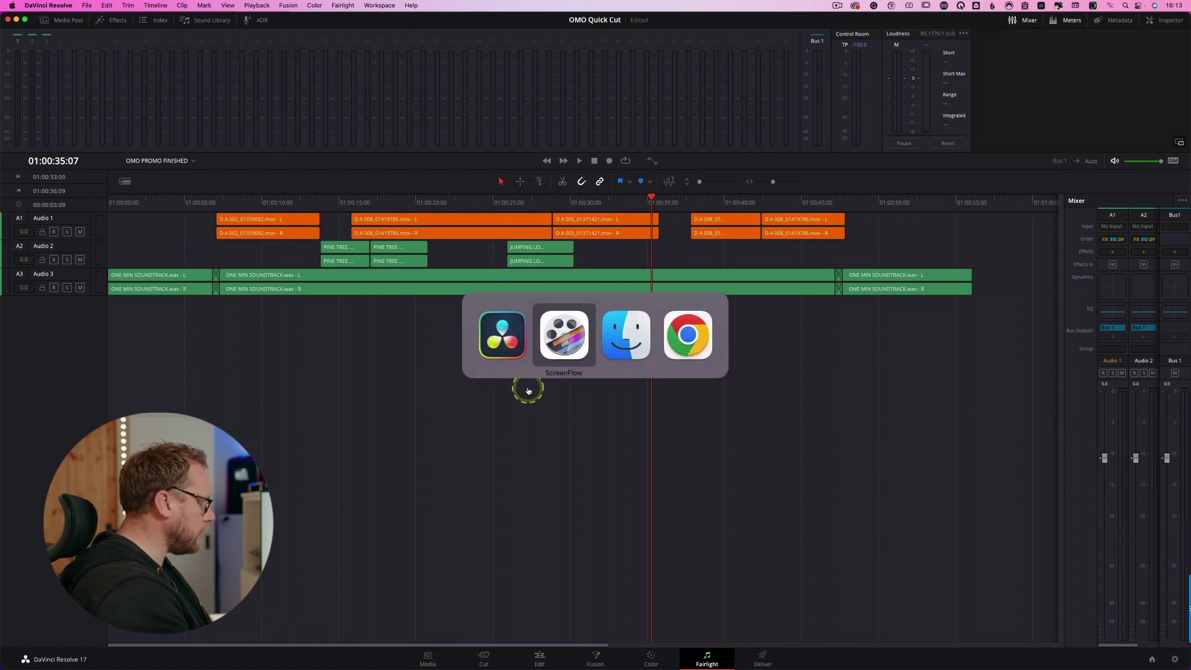
pyautogui.press('super+Tab')
pyautogui.press('super+n')
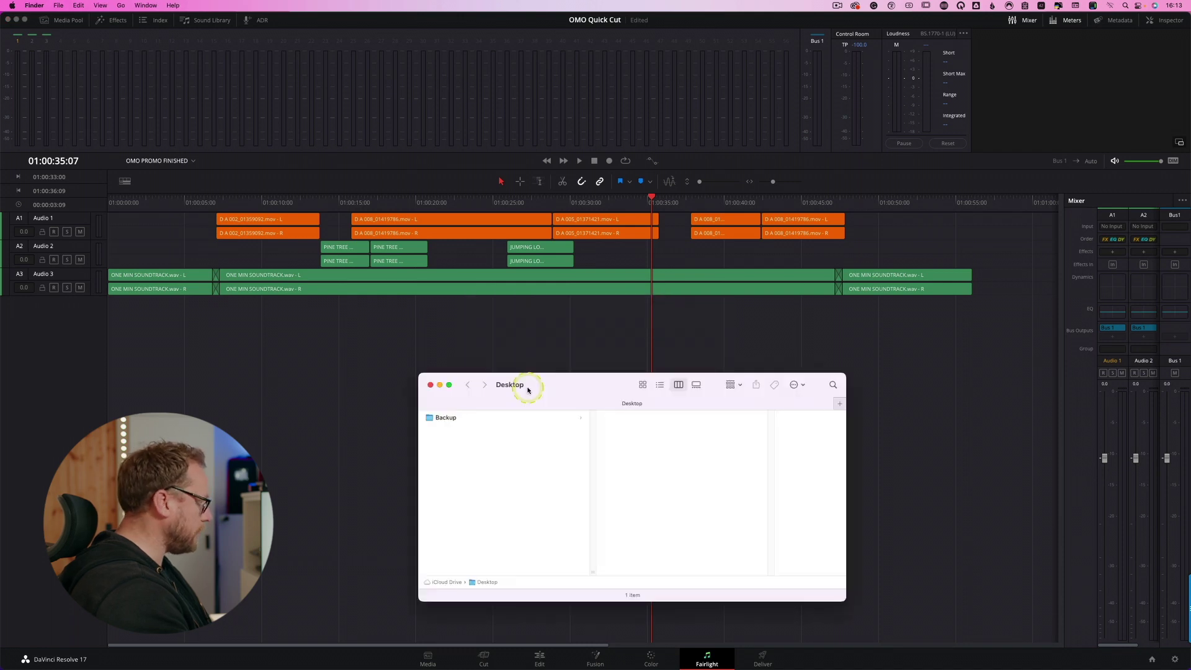
# Go to the user Library in the Finder window and open its Preferences folder.
pyautogui.moveTo(581, 380); pyautogui.dragTo(586, 197)
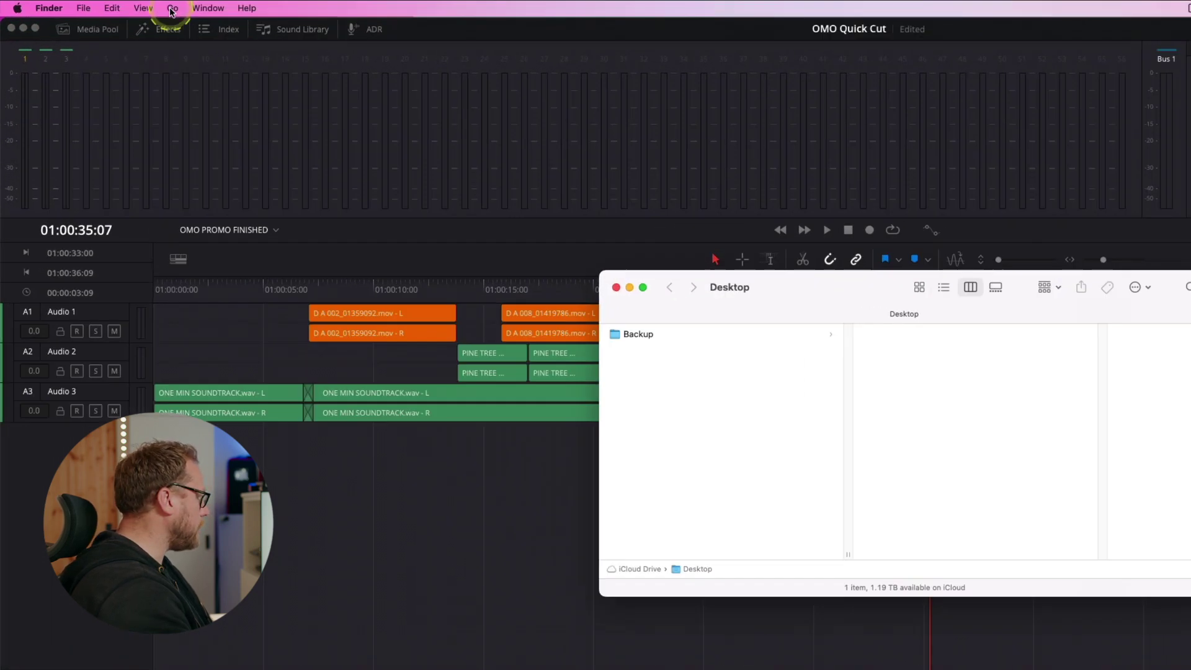
pyautogui.click(171, 11)
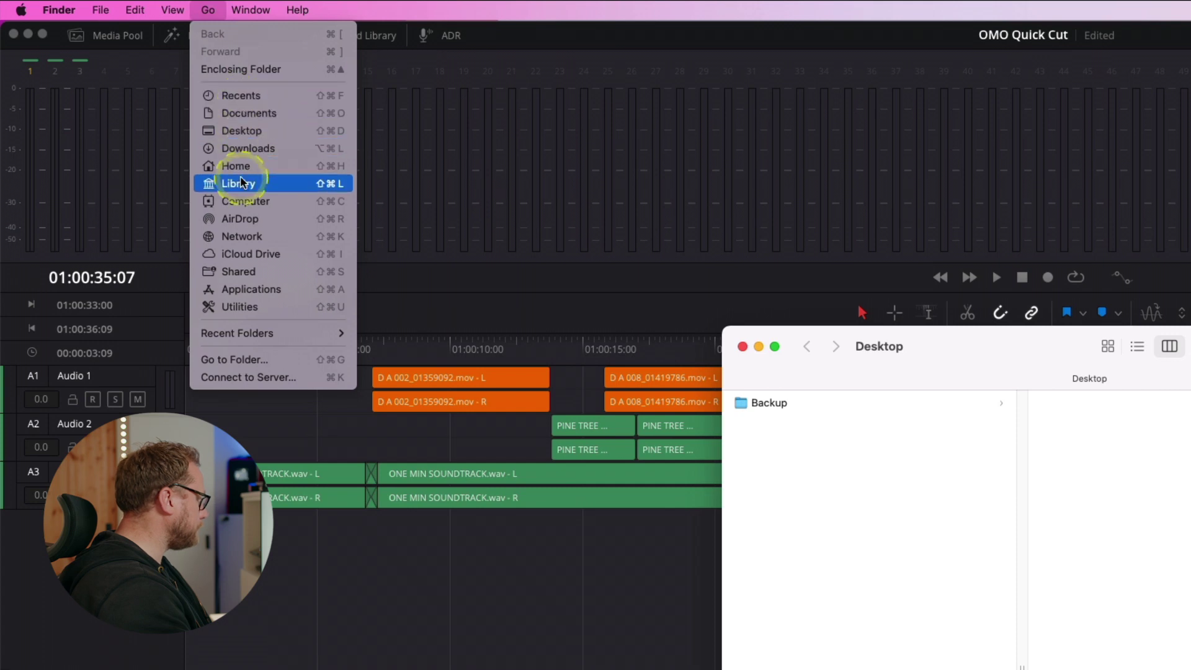
pyautogui.click(242, 188)
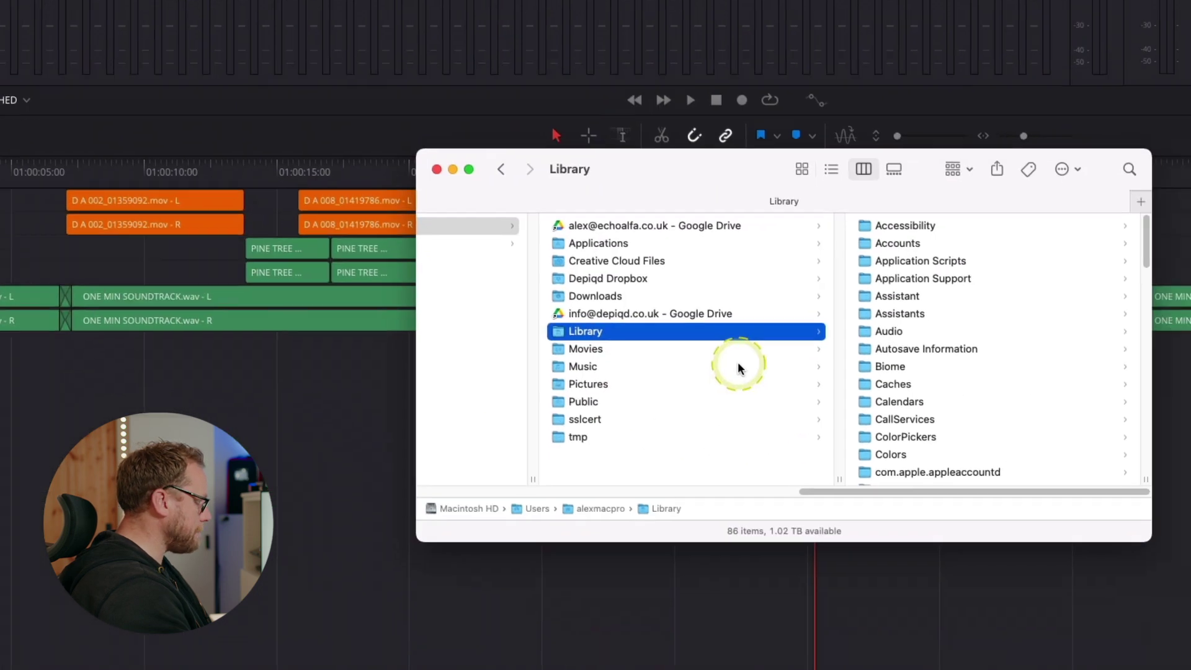
pyautogui.scroll(-10, 928, 363)
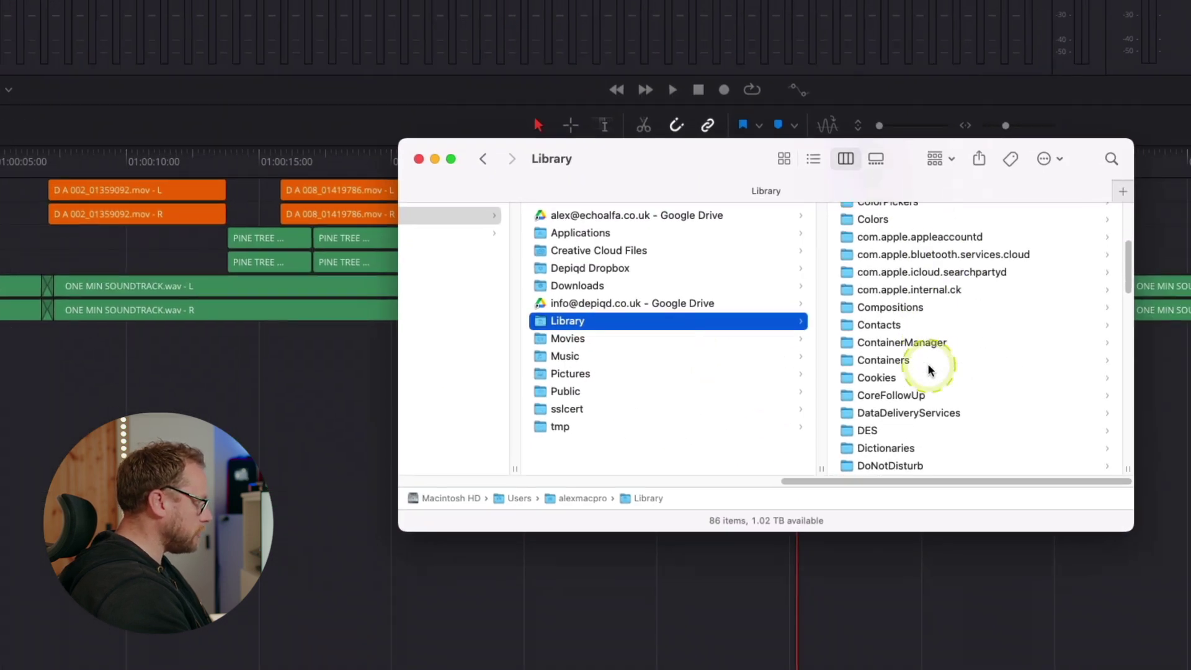
pyautogui.scroll(-15, 928, 369)
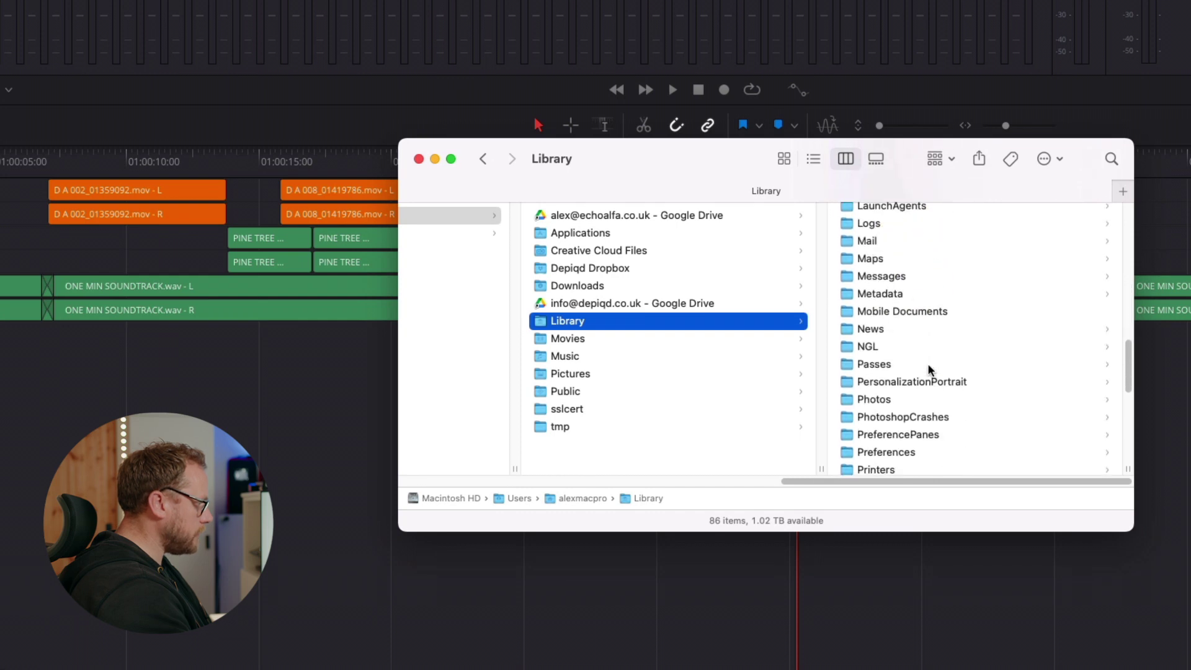
pyautogui.click(893, 422)
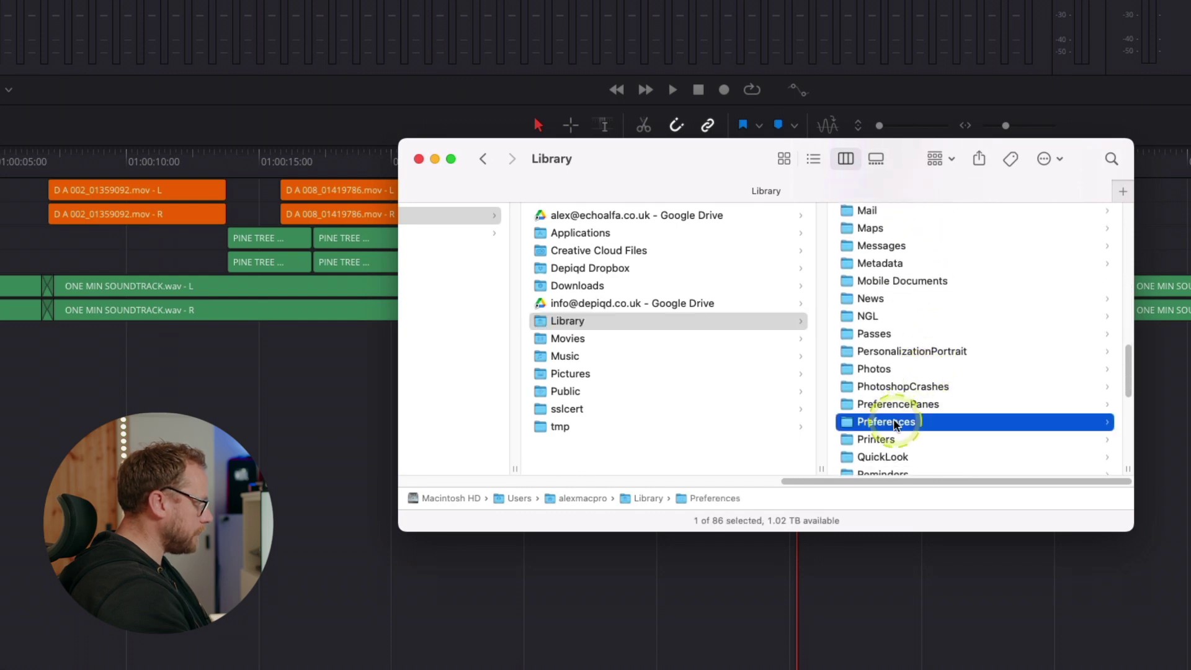
pyautogui.scroll(-3, 940, 392)
pyautogui.scroll(-5, 940, 392)
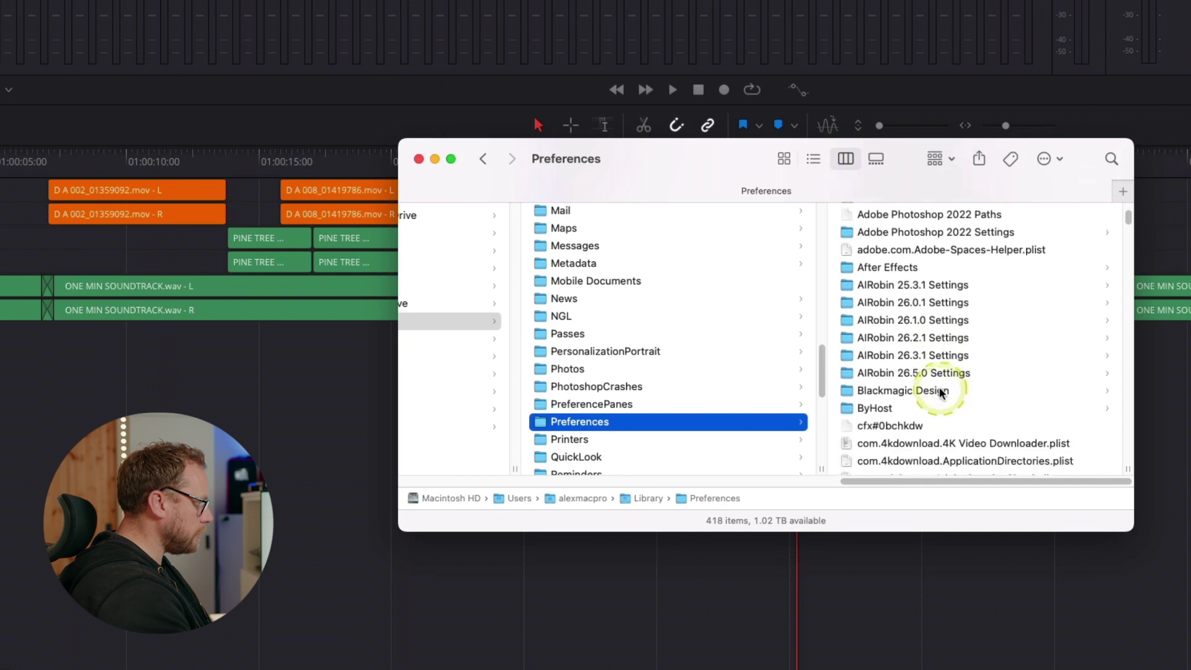
# Open the Presets folder under Blackmagic Design > DaVinci Resolve > Fairlight and check the contents of its CONSOLE_FLEXI folder.
pyautogui.click(920, 391)
pyautogui.click(895, 218)
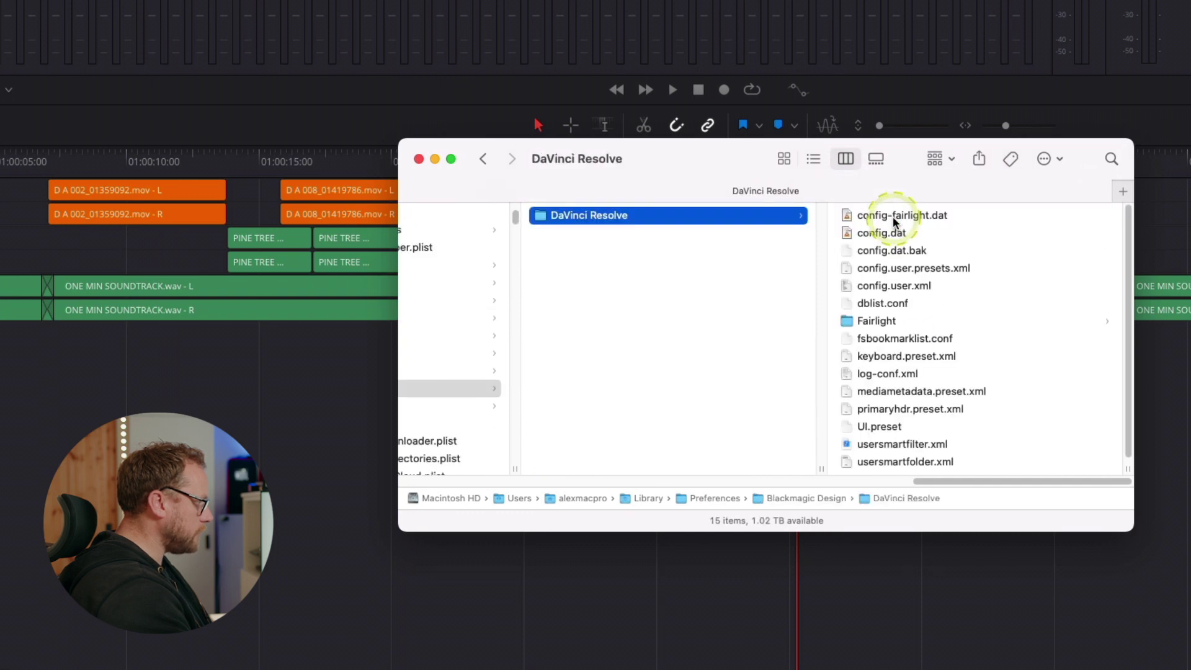
pyautogui.click(878, 320)
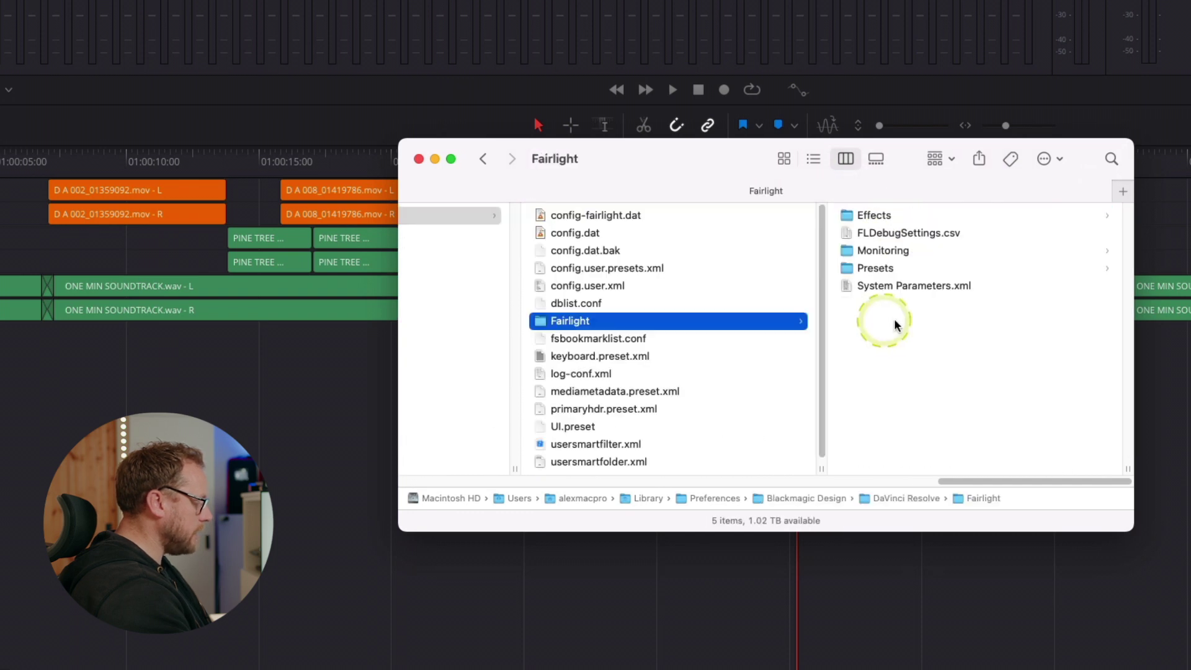
pyautogui.click(878, 270)
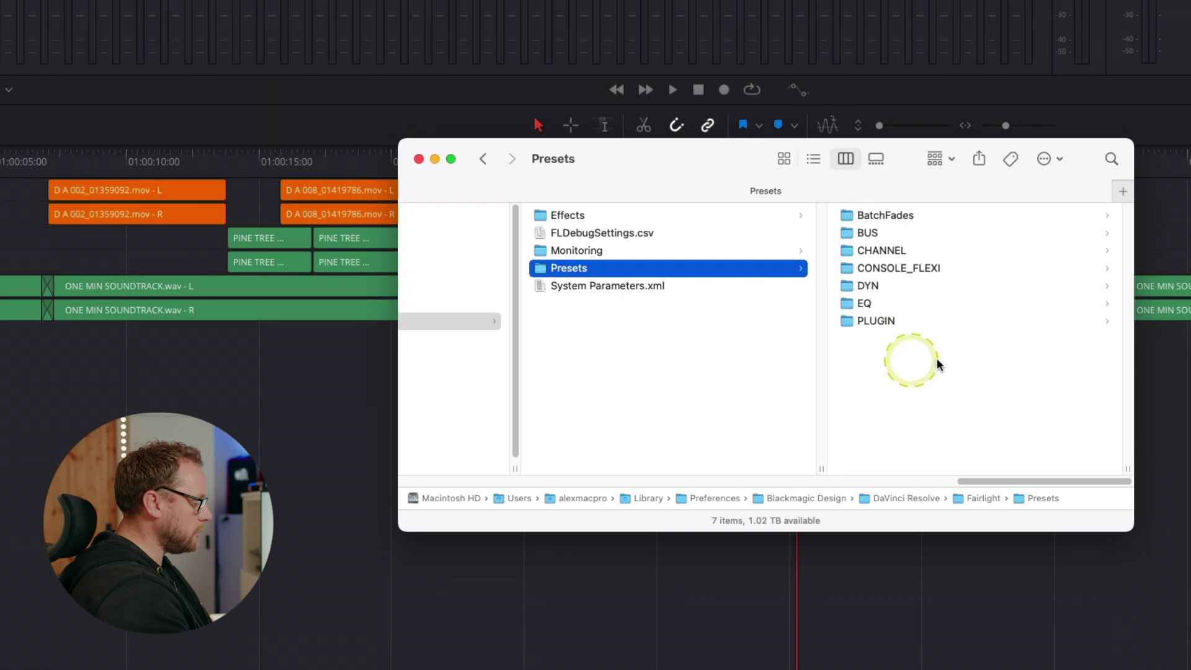
pyautogui.click(896, 270)
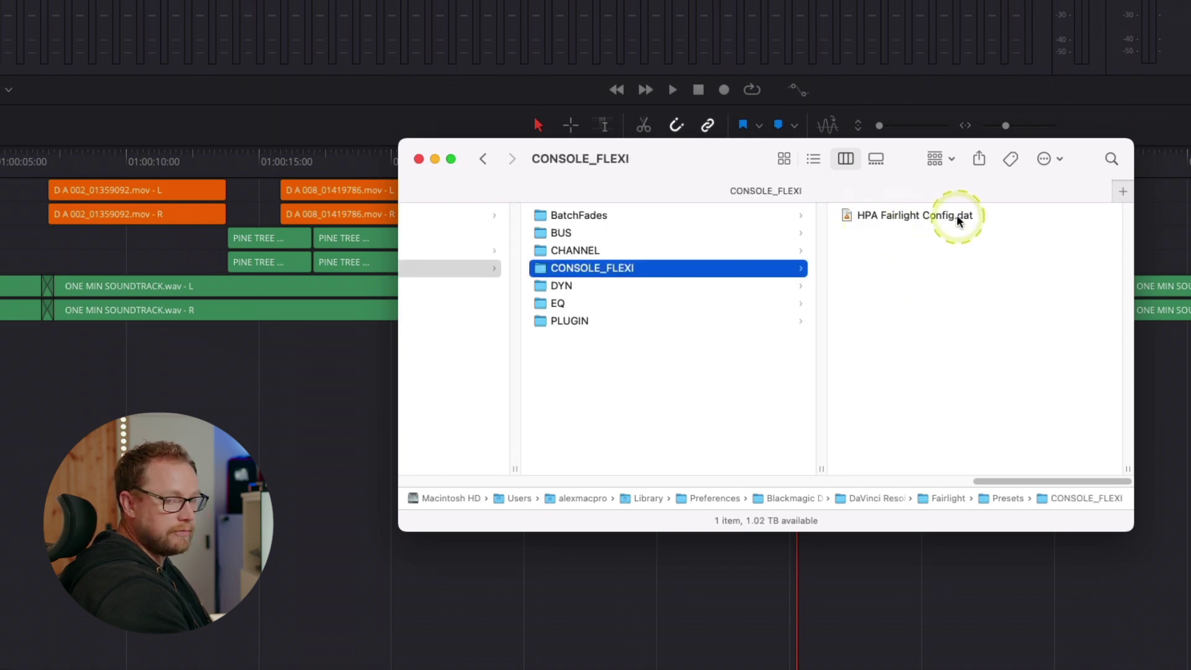
pyautogui.hscroll(-5, 913, 335)
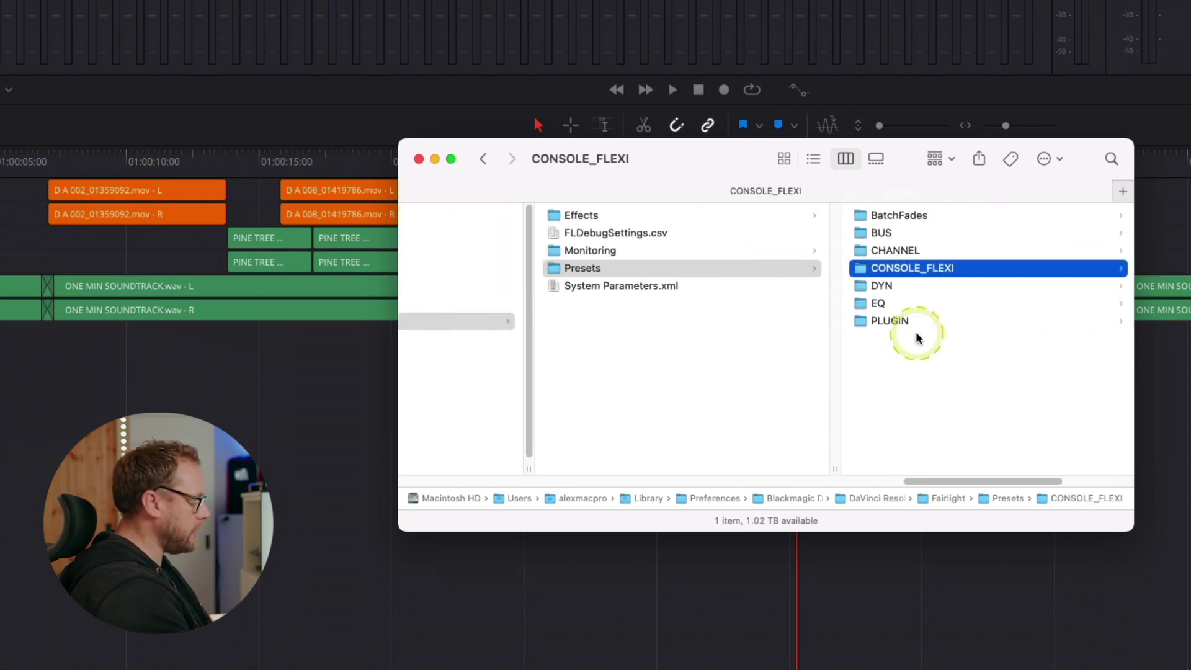
# Copy the Presets folder located inside the Fairlight preferences folder.
pyautogui.click(683, 266)
pyautogui.rightClick(543, 272)
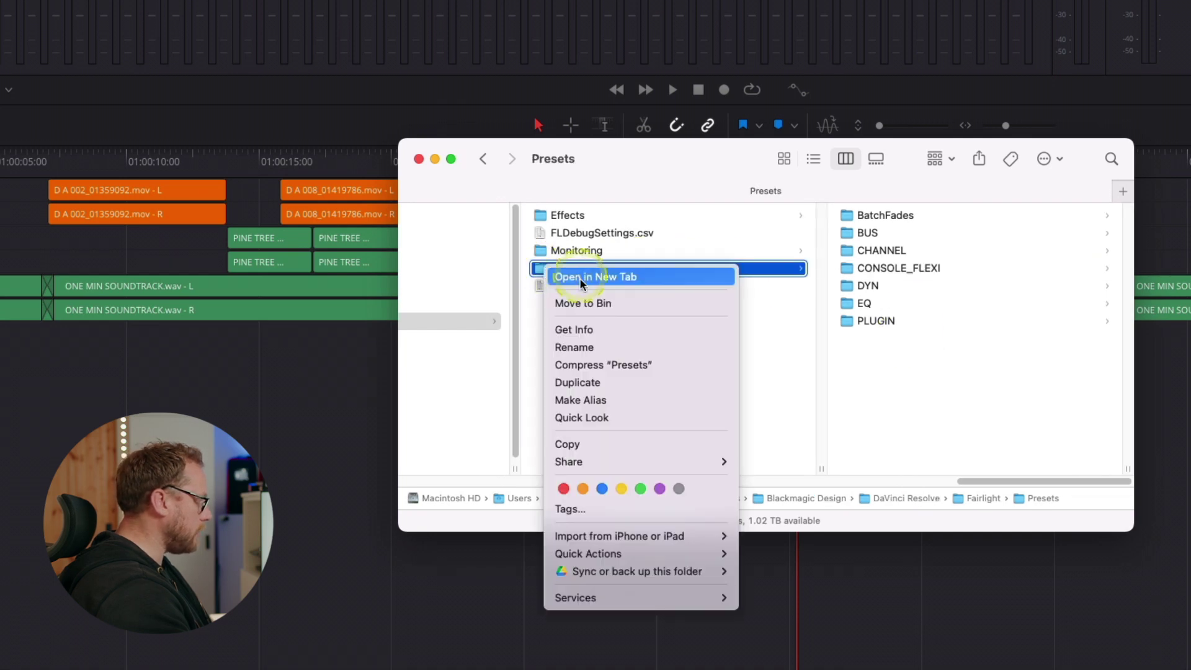
pyautogui.click(582, 445)
pyautogui.click(380, 205)
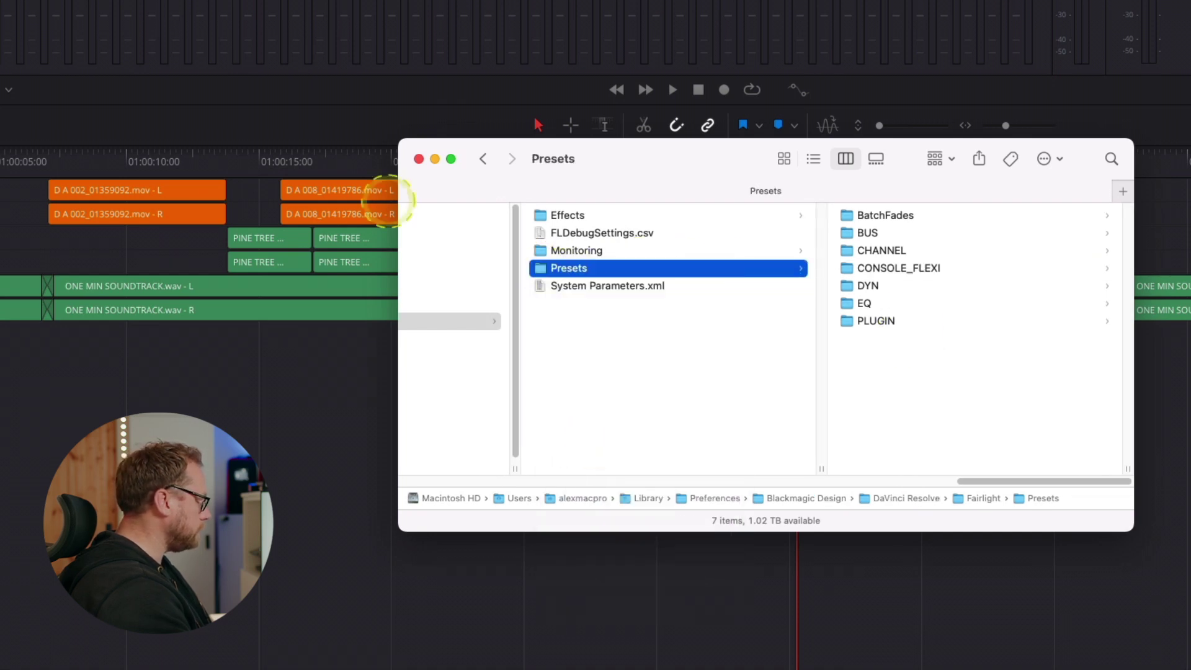
# Paste the copied Presets folder into the Backup folder on the Desktop and close the Finder window.
pyautogui.press('shift+super+d')
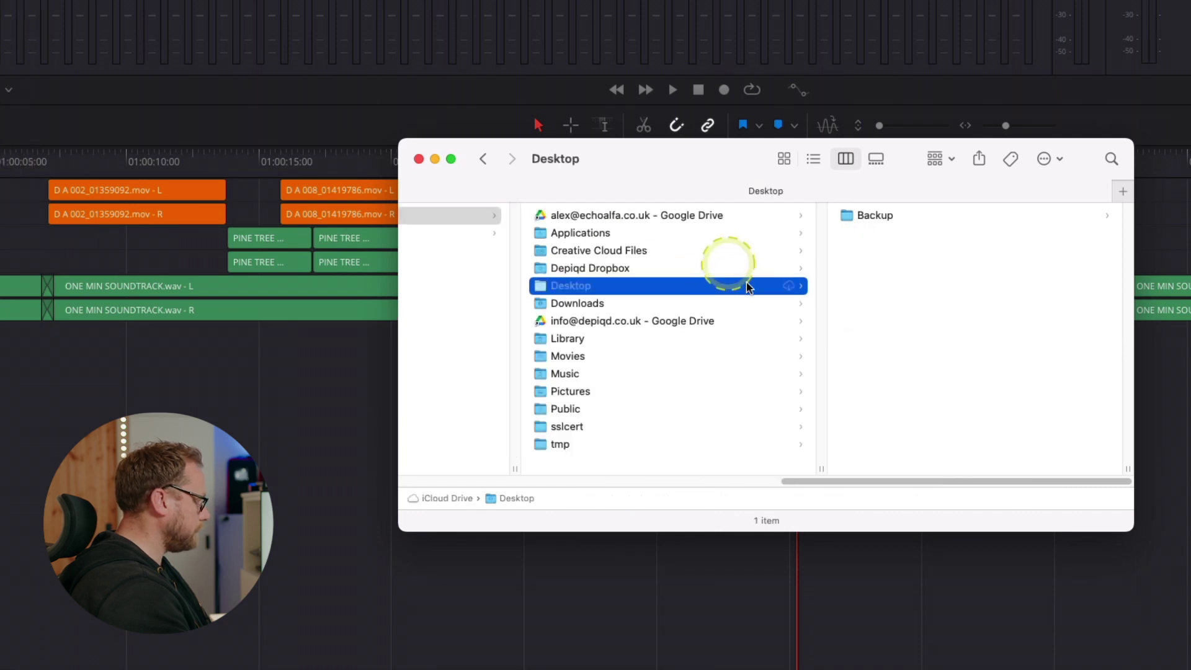
pyautogui.click(886, 216)
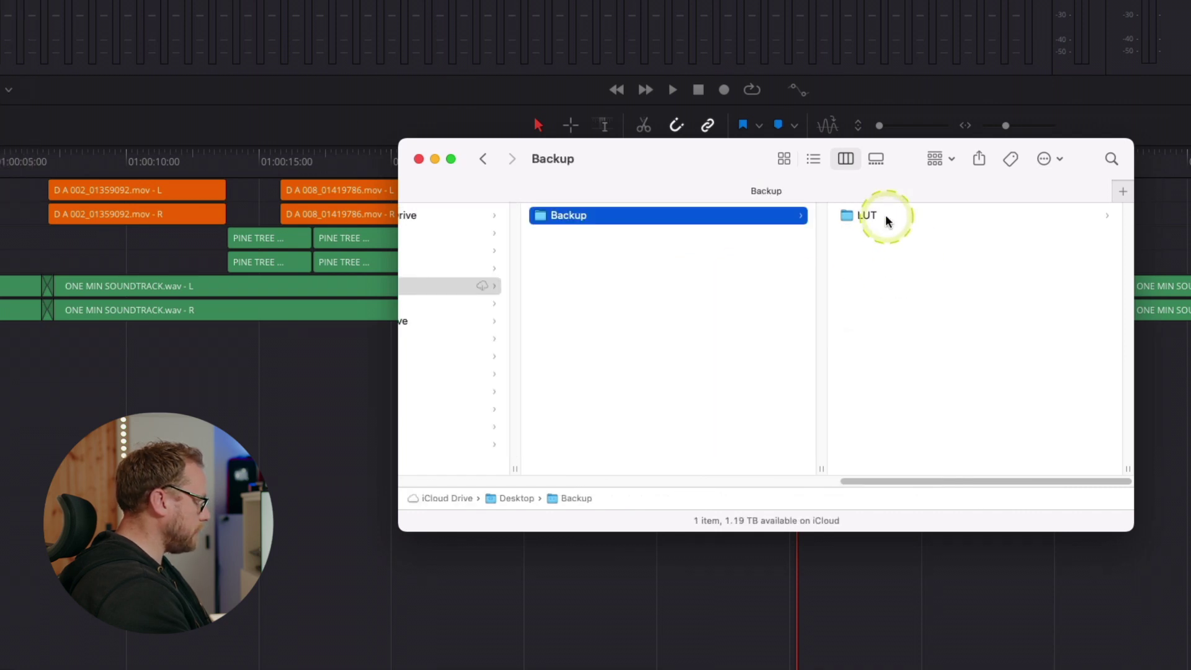
pyautogui.rightClick(863, 256)
pyautogui.click(904, 288)
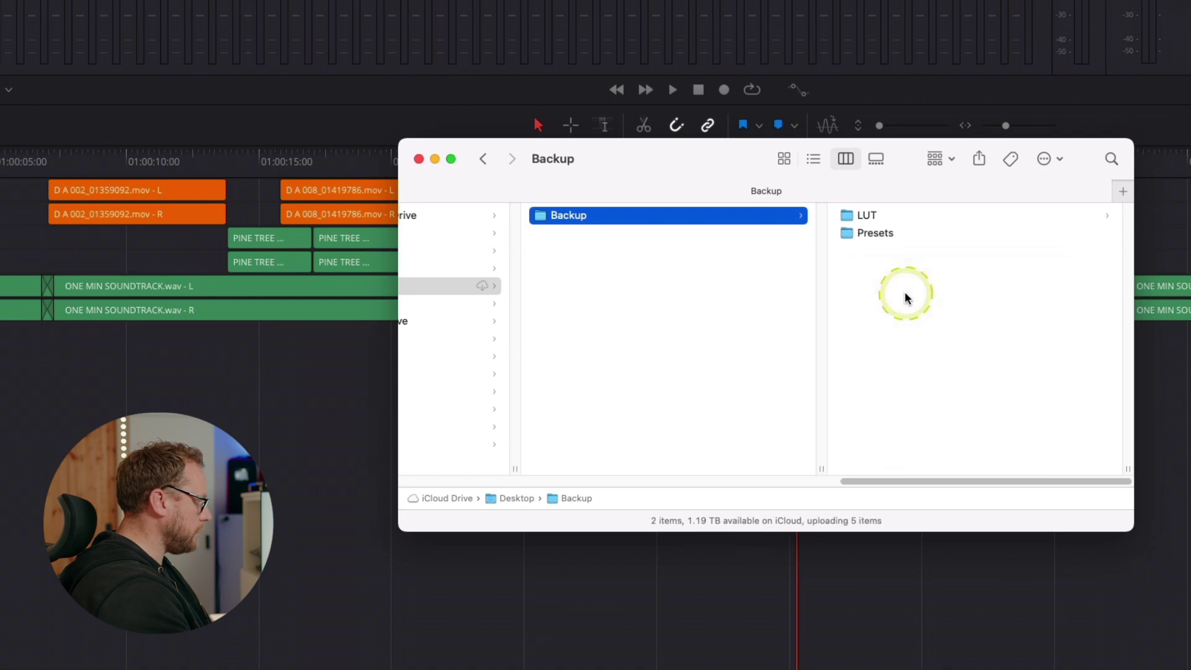
pyautogui.click(419, 159)
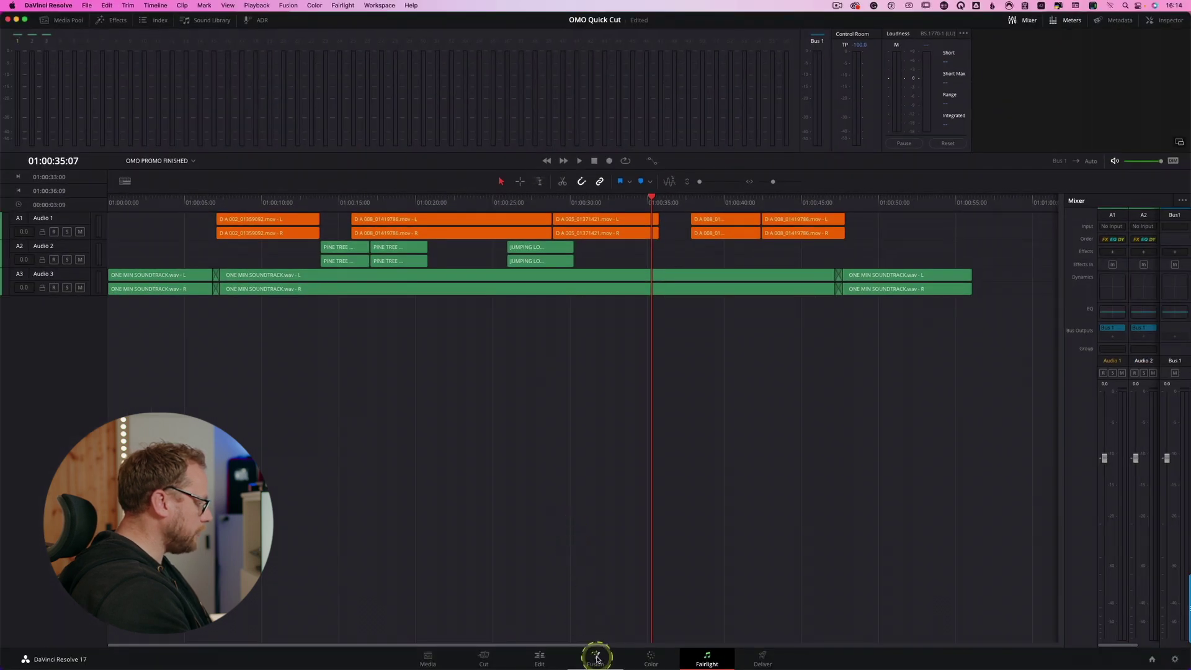
# Switch to the Fusion page in DaVinci Resolve and show the Templates category of the Effects library.
pyautogui.click(595, 657)
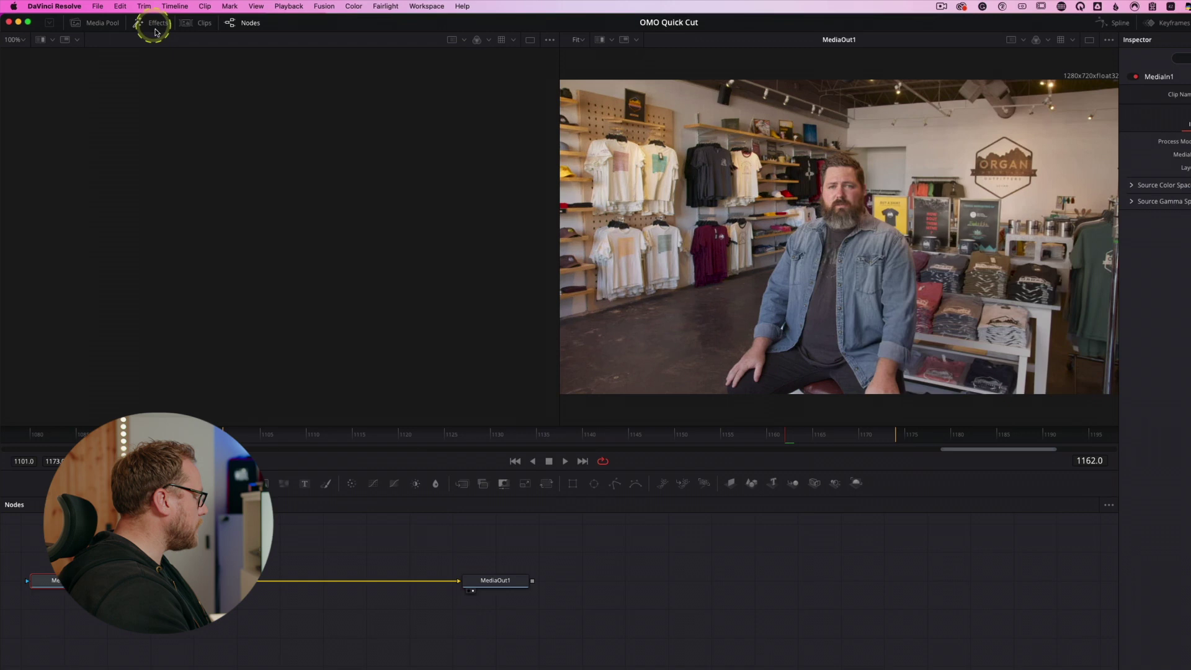
pyautogui.click(155, 31)
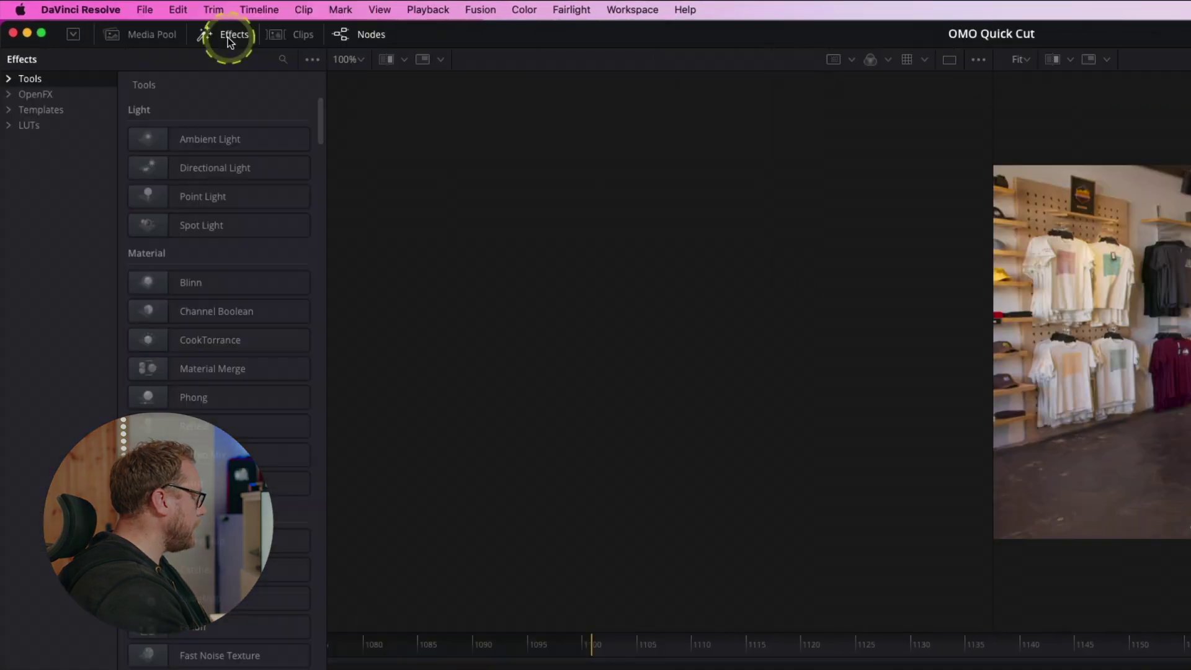
pyautogui.click(43, 110)
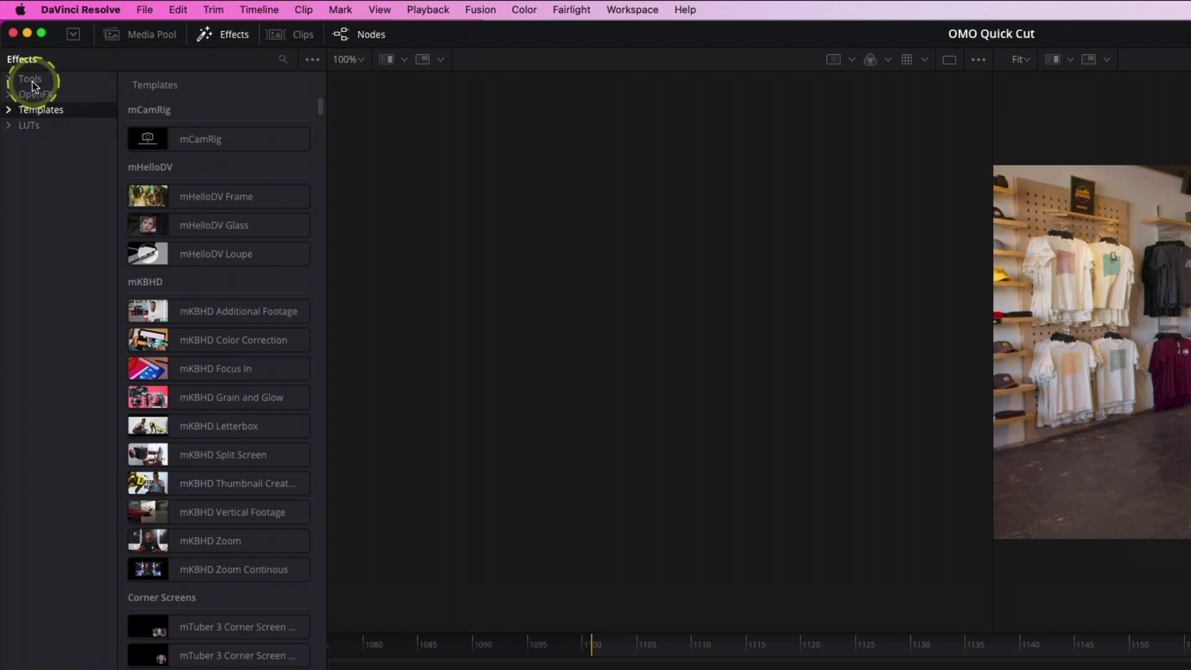
# Check the Show Folder option for the Templates and OpenFX categories, and return to Templates.
pyautogui.click(311, 62)
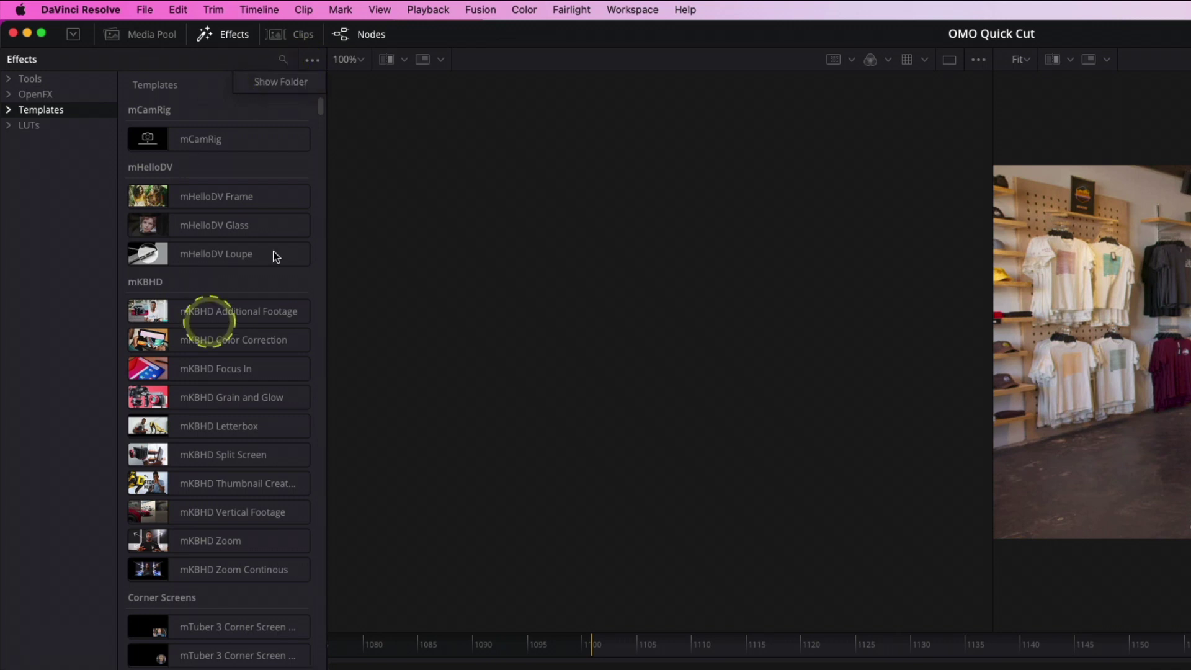
pyautogui.click(38, 95)
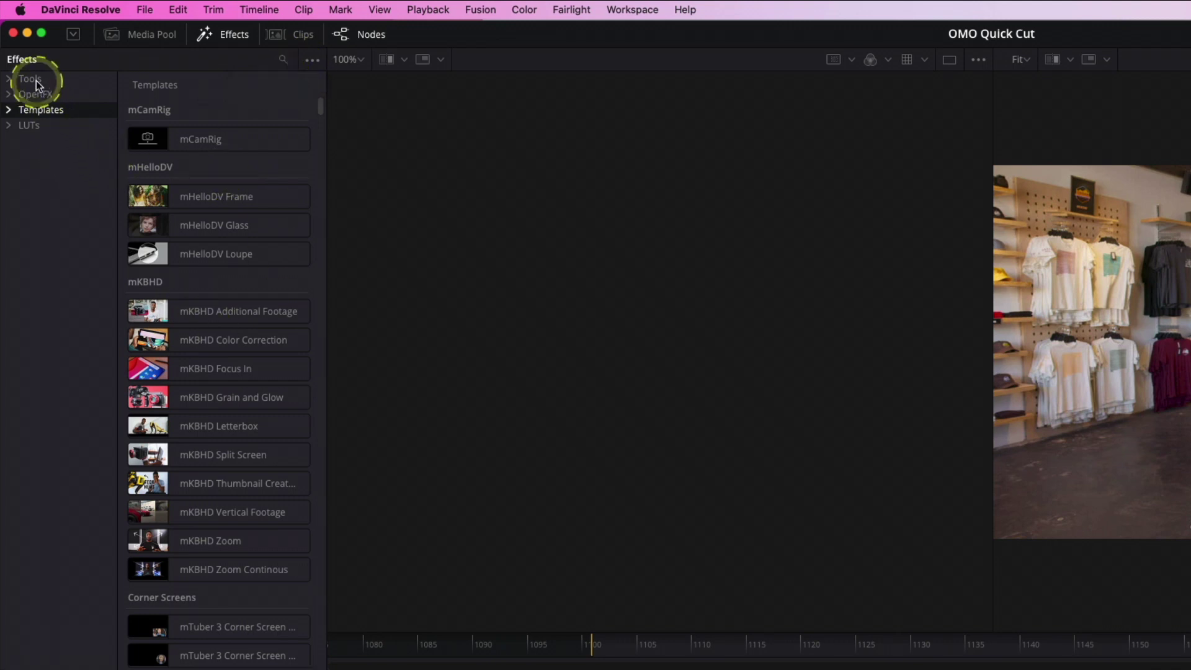
pyautogui.click(34, 95)
pyautogui.click(311, 60)
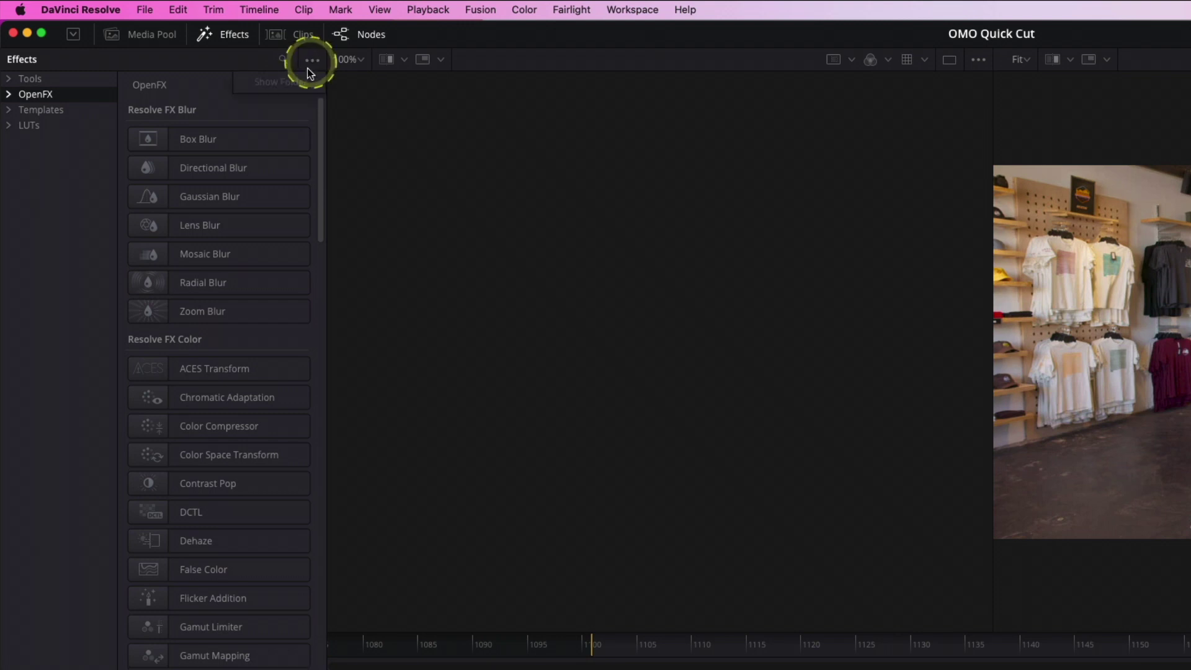
pyautogui.click(270, 92)
pyautogui.click(41, 110)
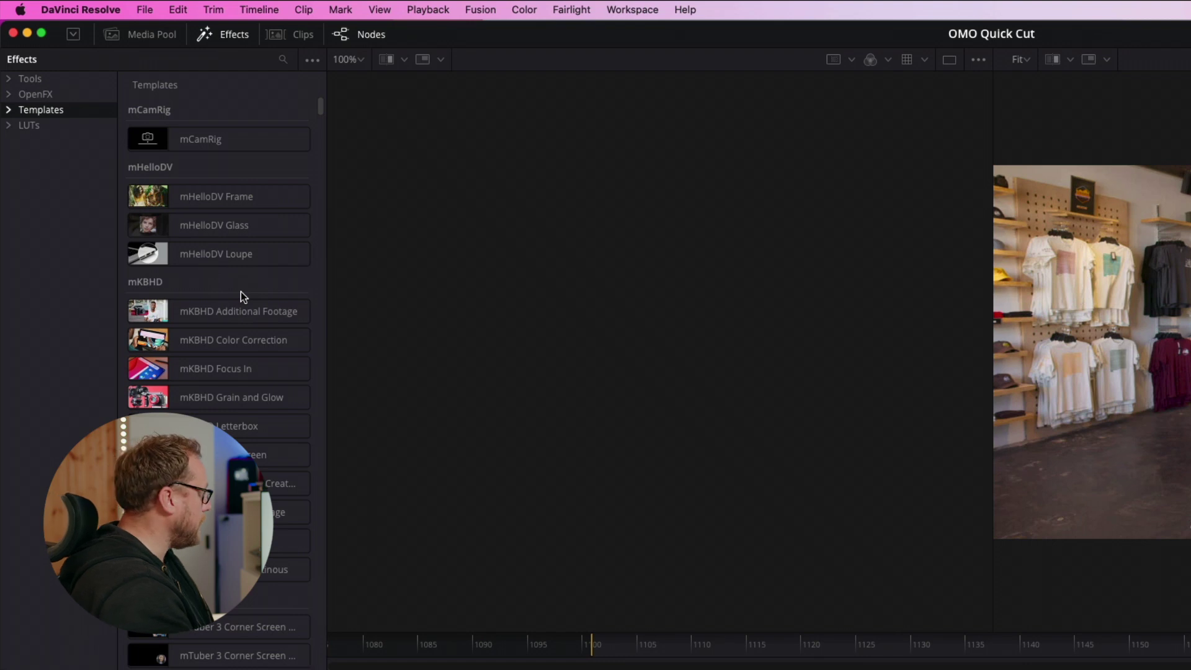
# Examine the installed template packs listed under the Templates category of the Effects library.
pyautogui.click(222, 316)
pyautogui.click(218, 283)
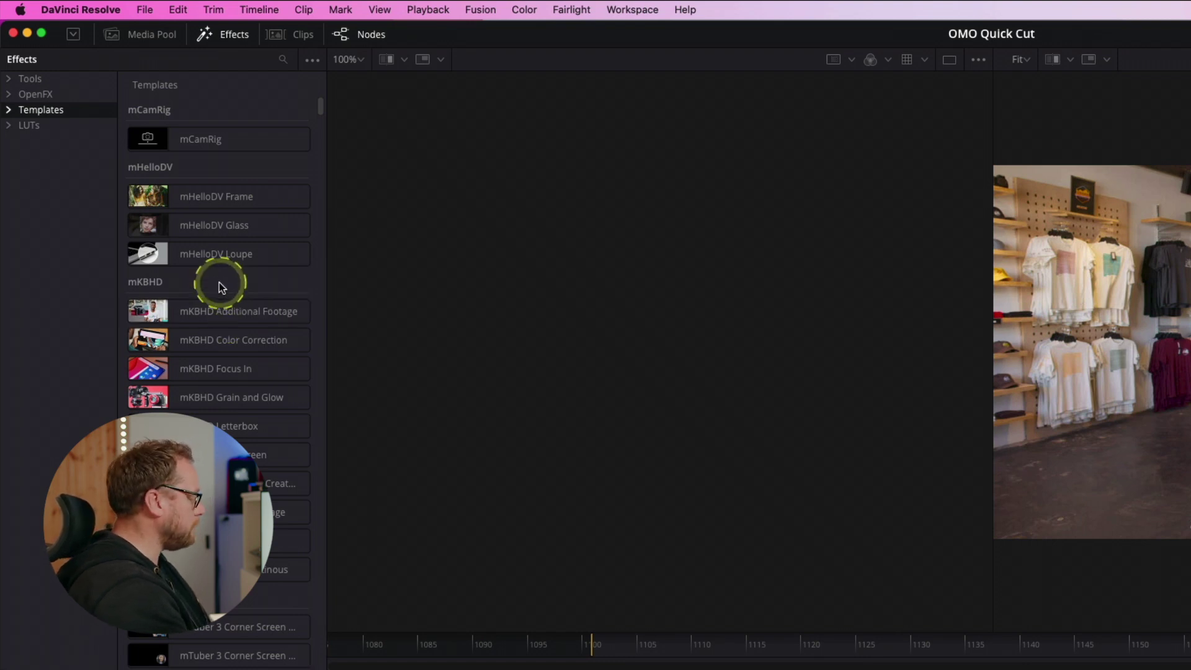
pyautogui.click(152, 305)
pyautogui.click(174, 284)
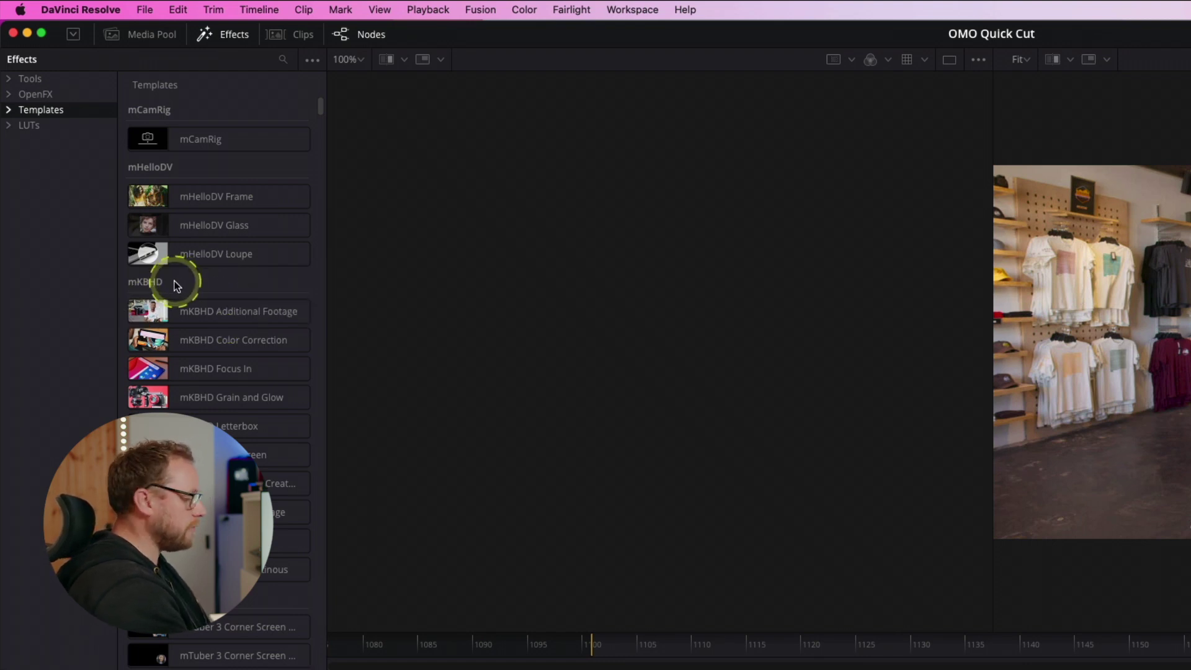
pyautogui.scroll(-15, 211, 440)
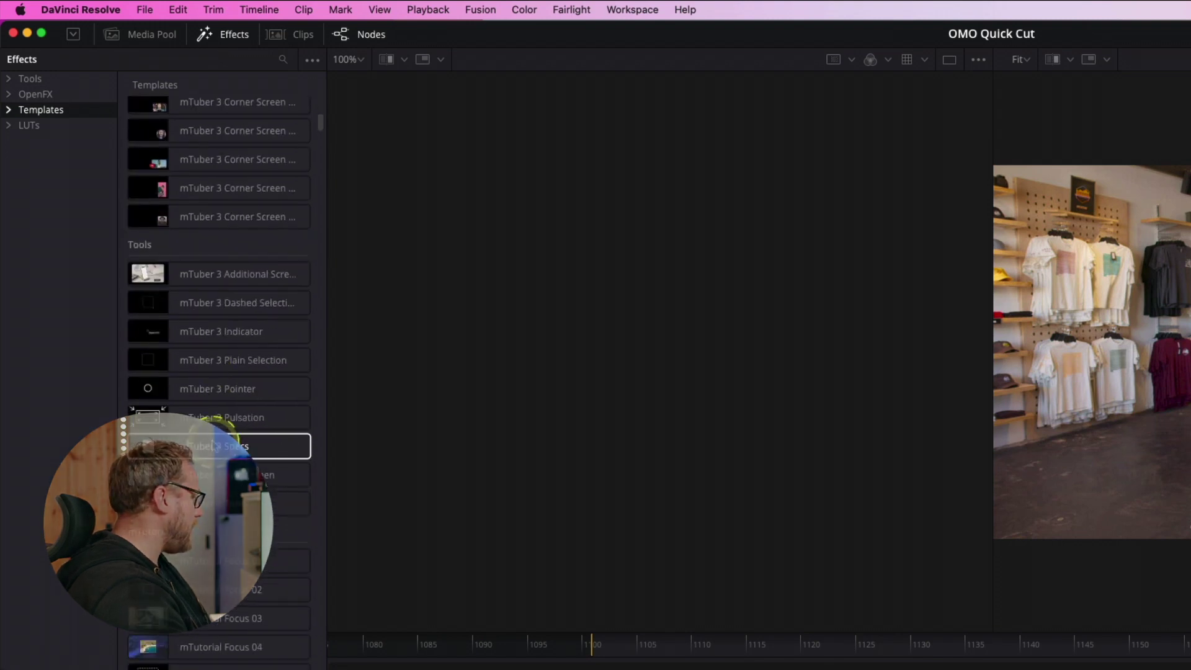
pyautogui.click(212, 438)
pyautogui.scroll(-8, 213, 441)
pyautogui.scroll(20, 212, 441)
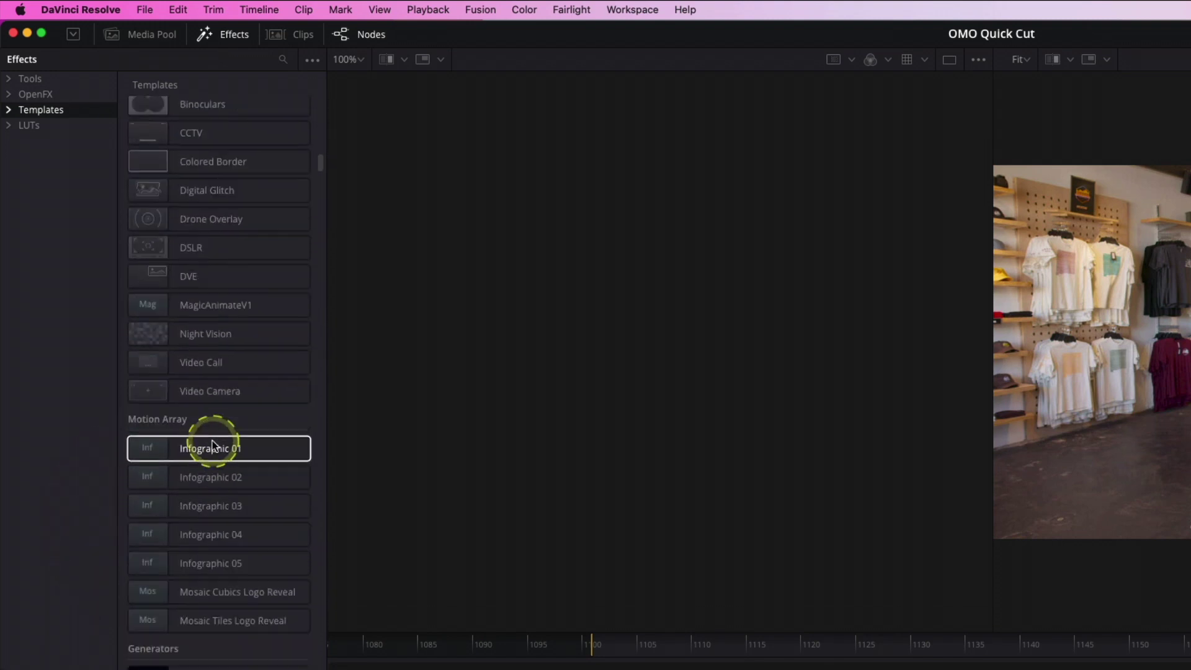
pyautogui.scroll(6, 212, 441)
pyautogui.scroll(-15, 211, 439)
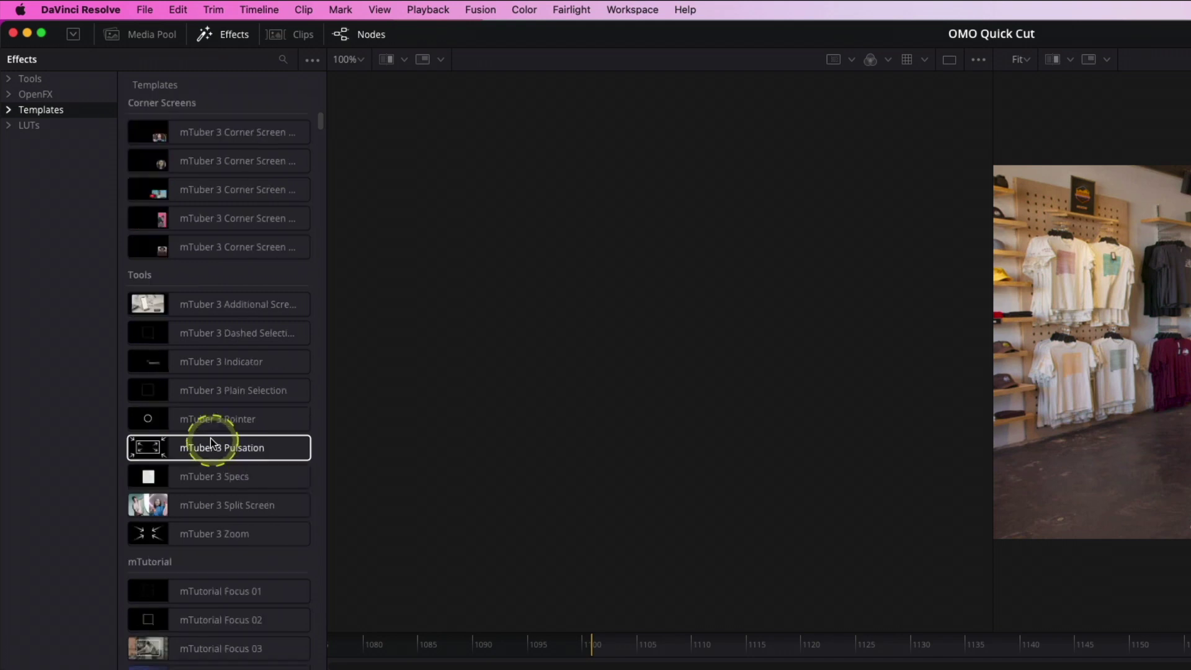
# Expand Templates > Edit and browse the installed title templates in its Titles category.
pyautogui.click(10, 109)
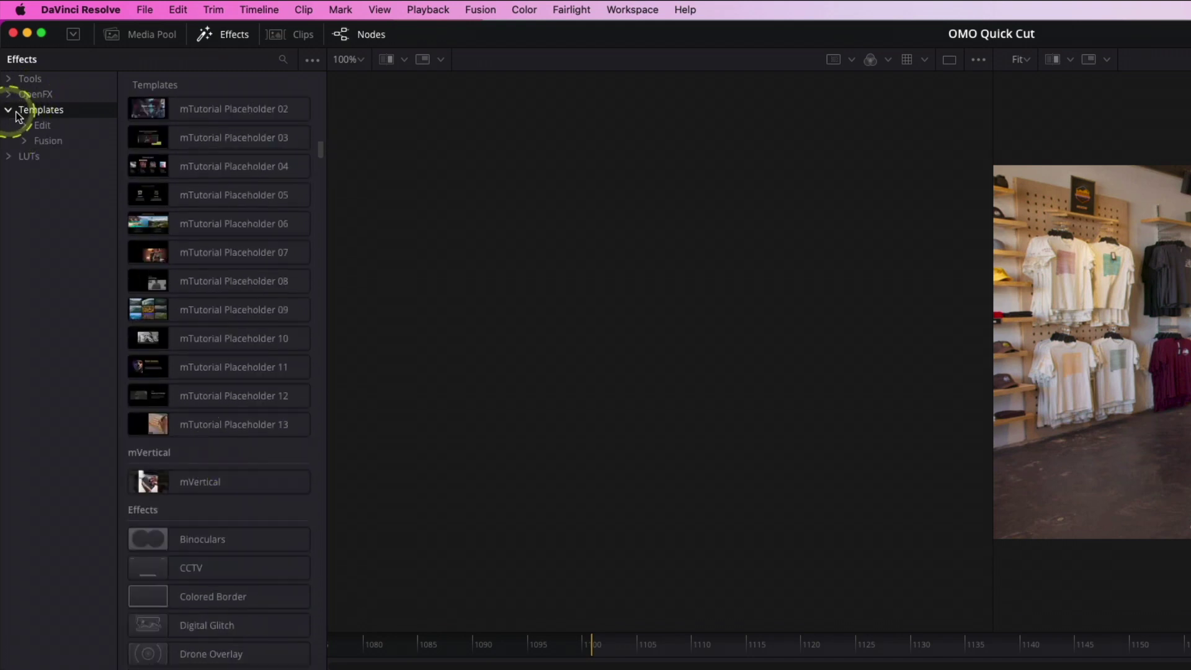
pyautogui.click(24, 126)
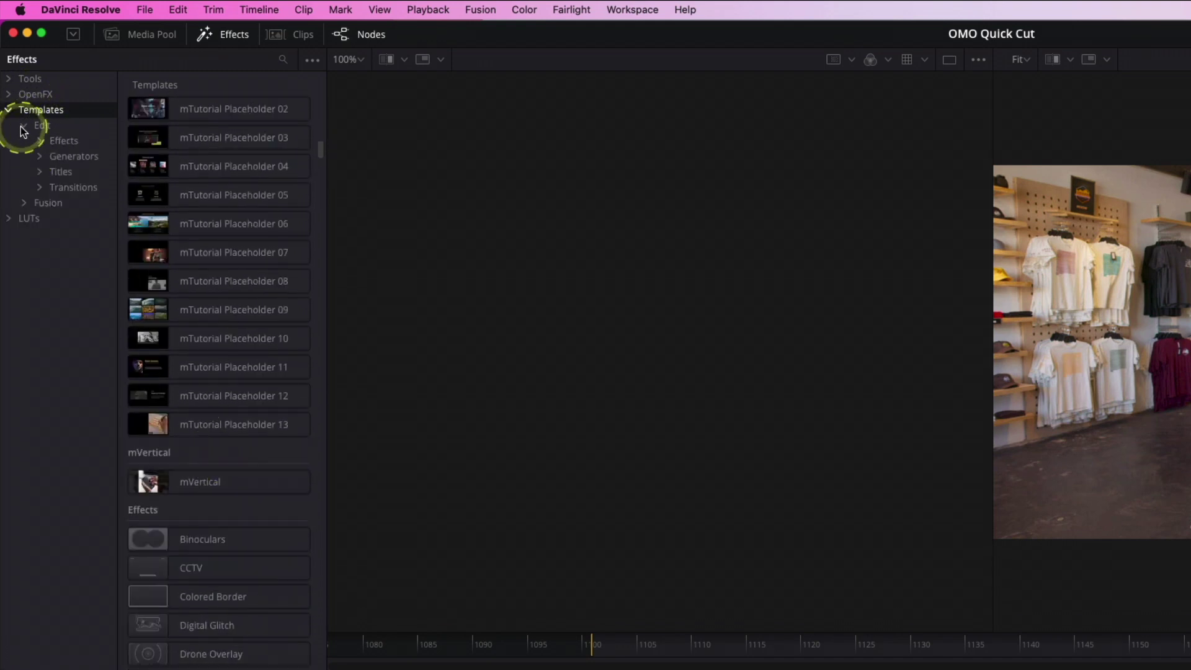
pyautogui.click(61, 173)
pyautogui.scroll(-10, 217, 332)
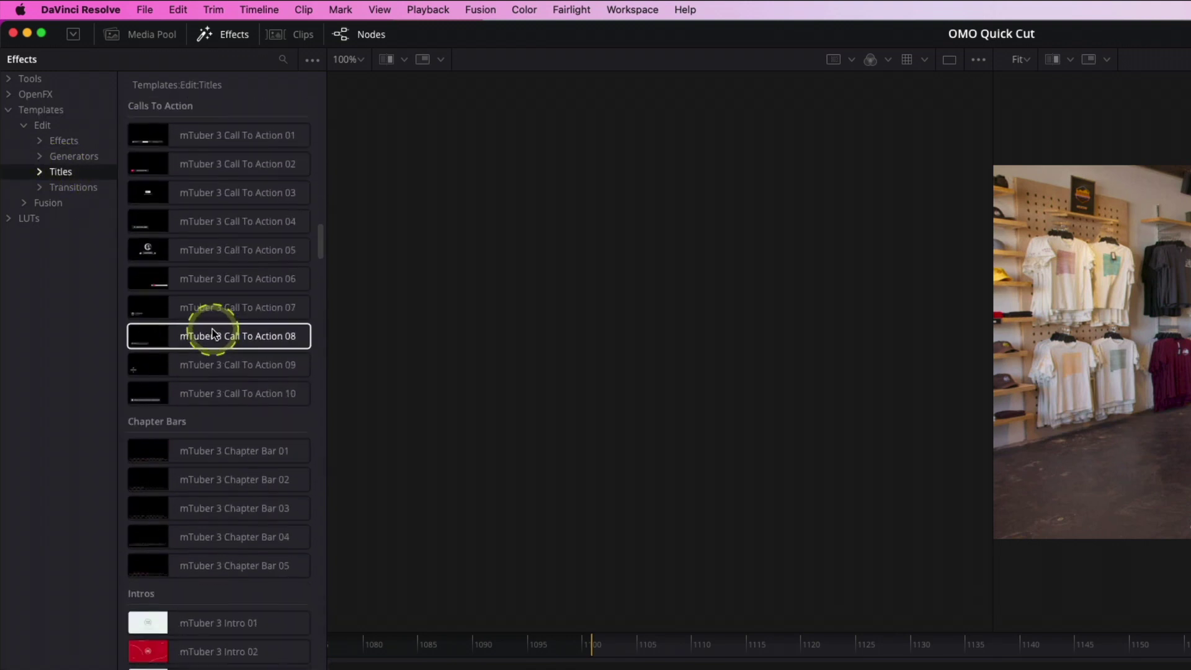
pyautogui.scroll(-20, 238, 343)
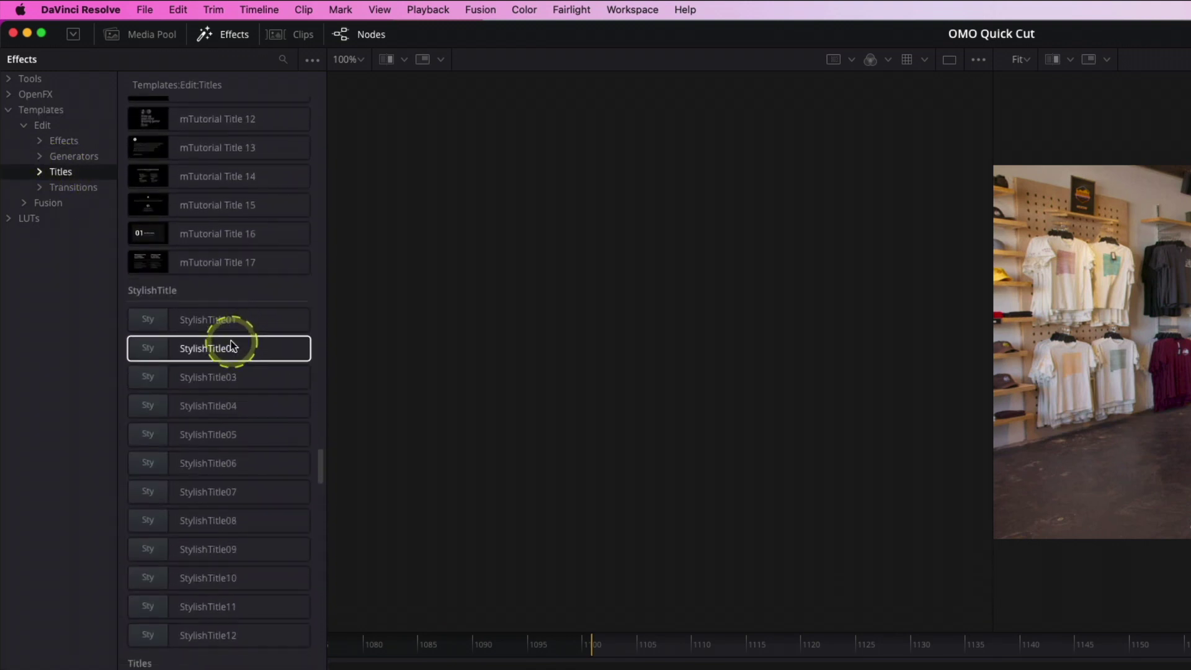
pyautogui.scroll(-15, 230, 343)
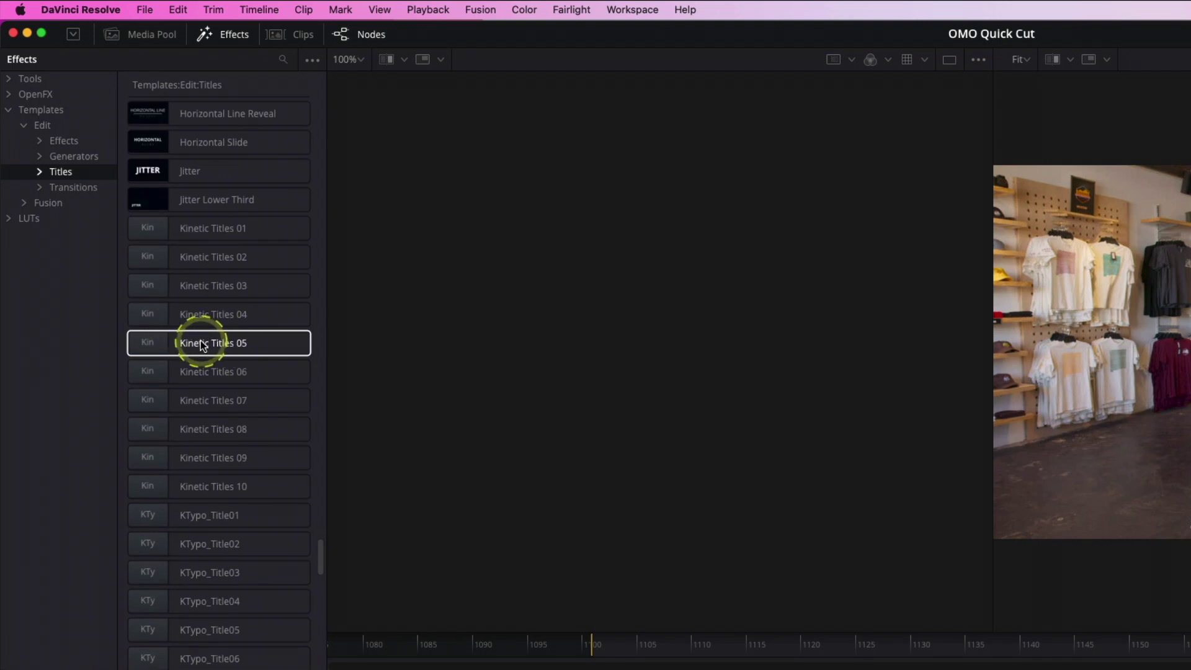
# Browse the rest of the installed title templates and collapse the list back to the Templates category.
pyautogui.scroll(-7, 199, 340)
pyautogui.scroll(-8, 200, 341)
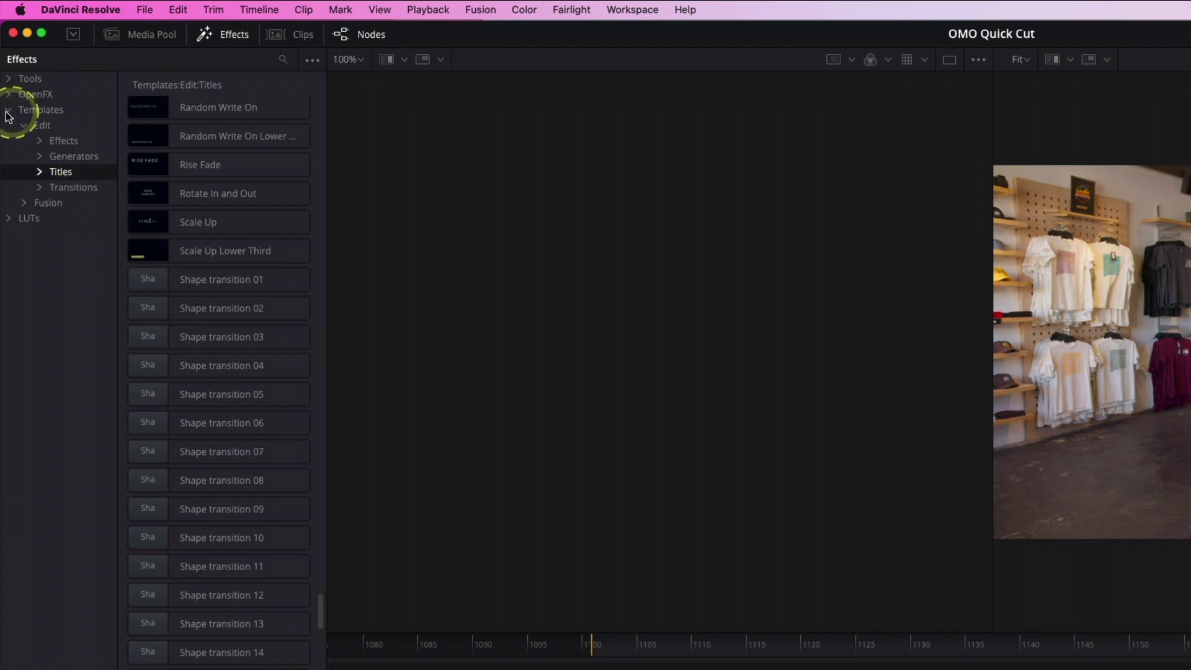
pyautogui.click(54, 112)
pyautogui.click(55, 114)
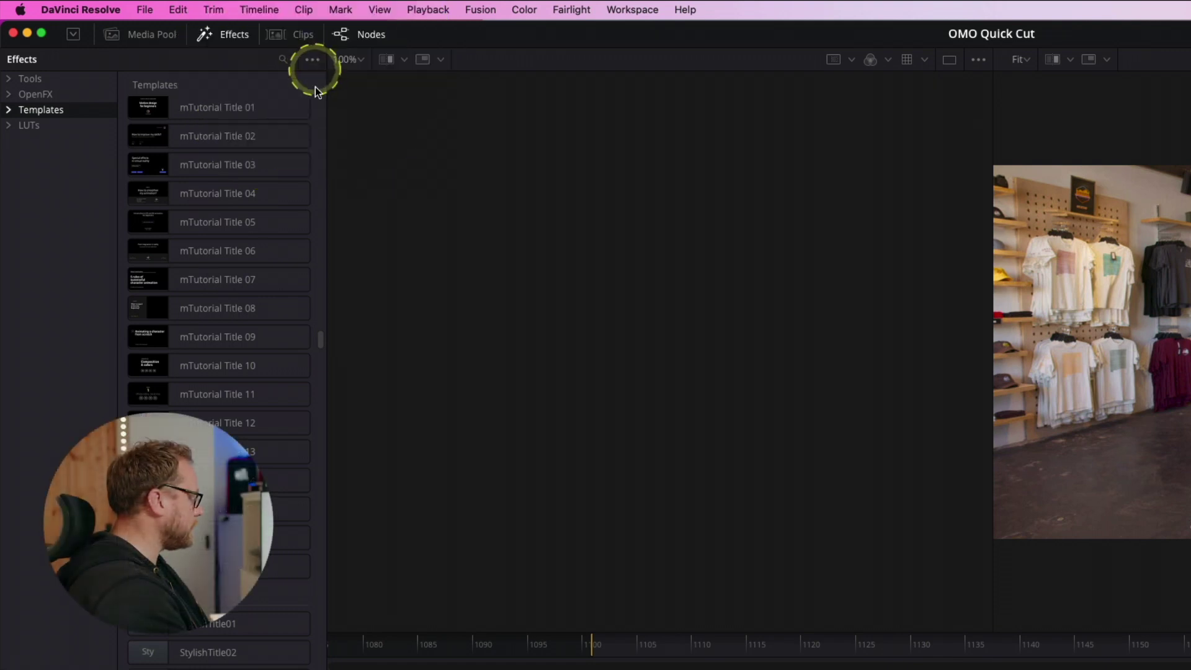
# Show the Fusion Templates folder in Finder and copy the whole Templates folder.
pyautogui.click(314, 62)
pyautogui.click(288, 84)
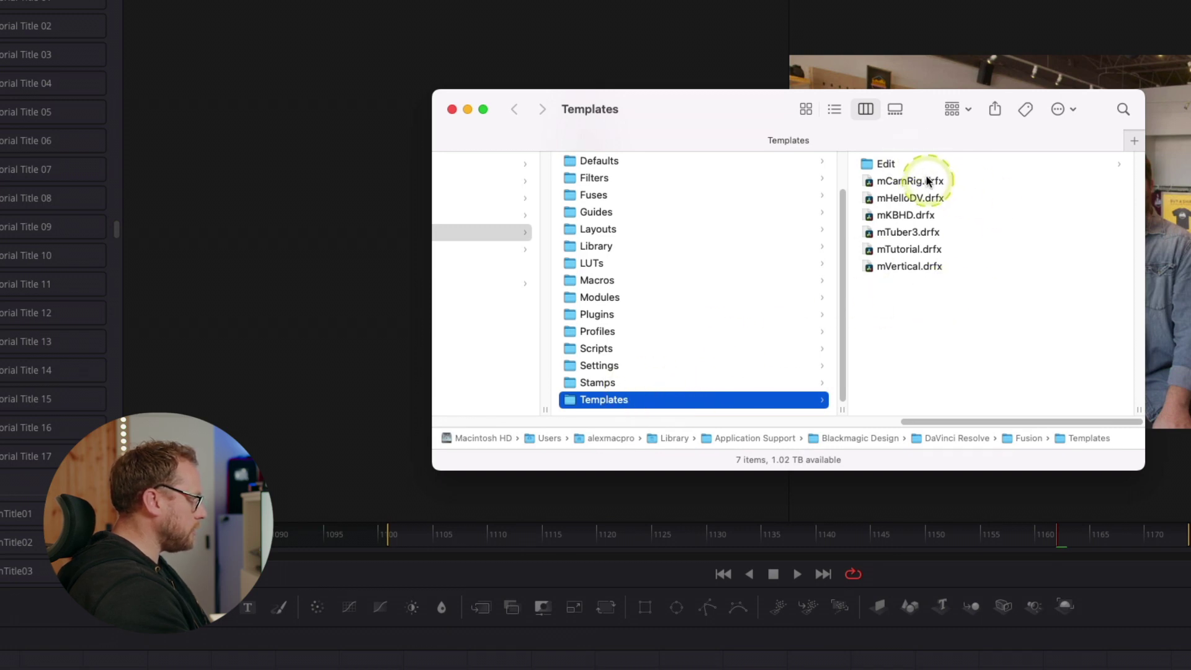
pyautogui.rightClick(645, 404)
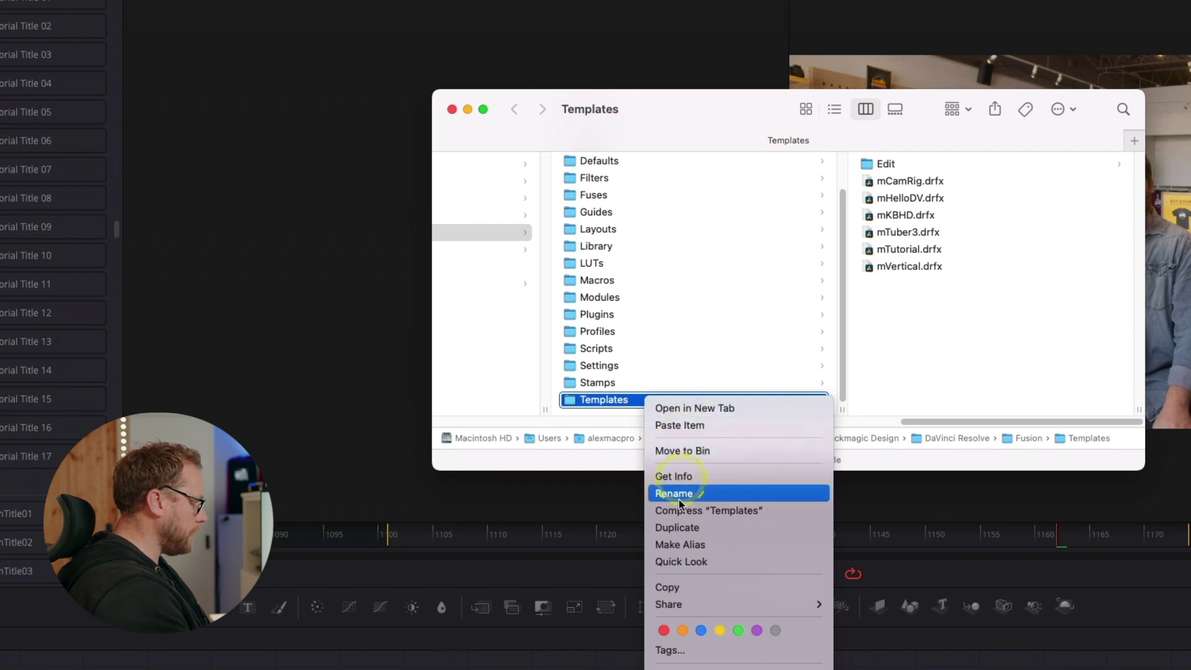
pyautogui.click(667, 587)
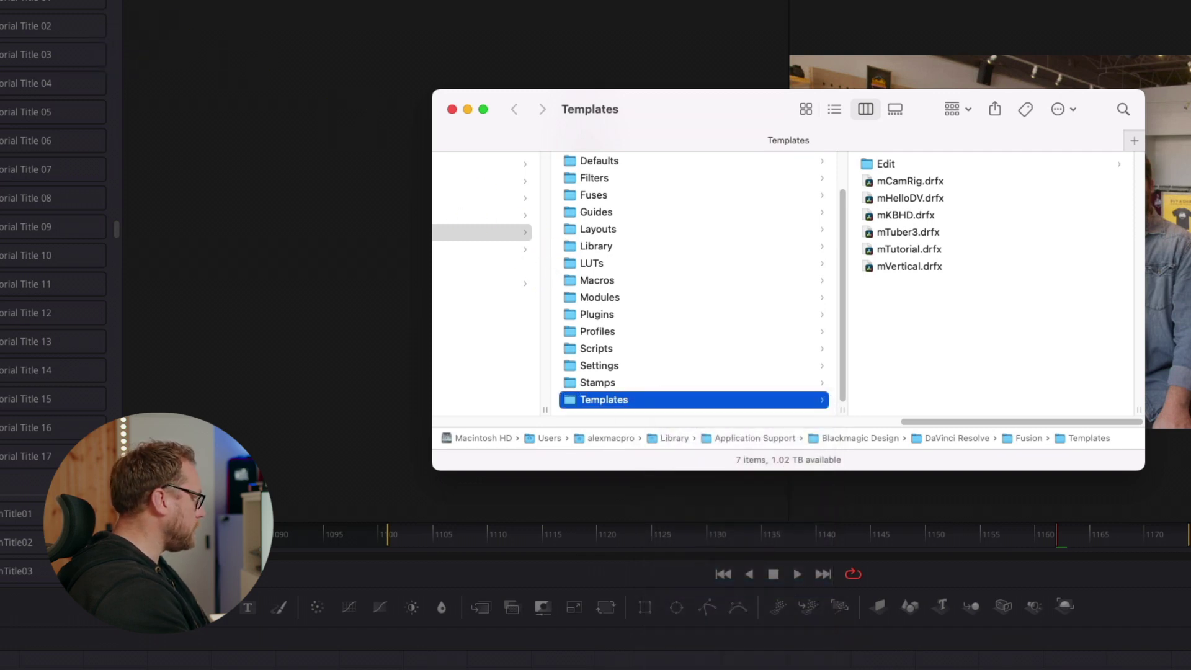
# Paste the copied Templates folder into the Backup folder on the Desktop and close the Finder window.
pyautogui.click(25, 17)
pyautogui.click(800, 308)
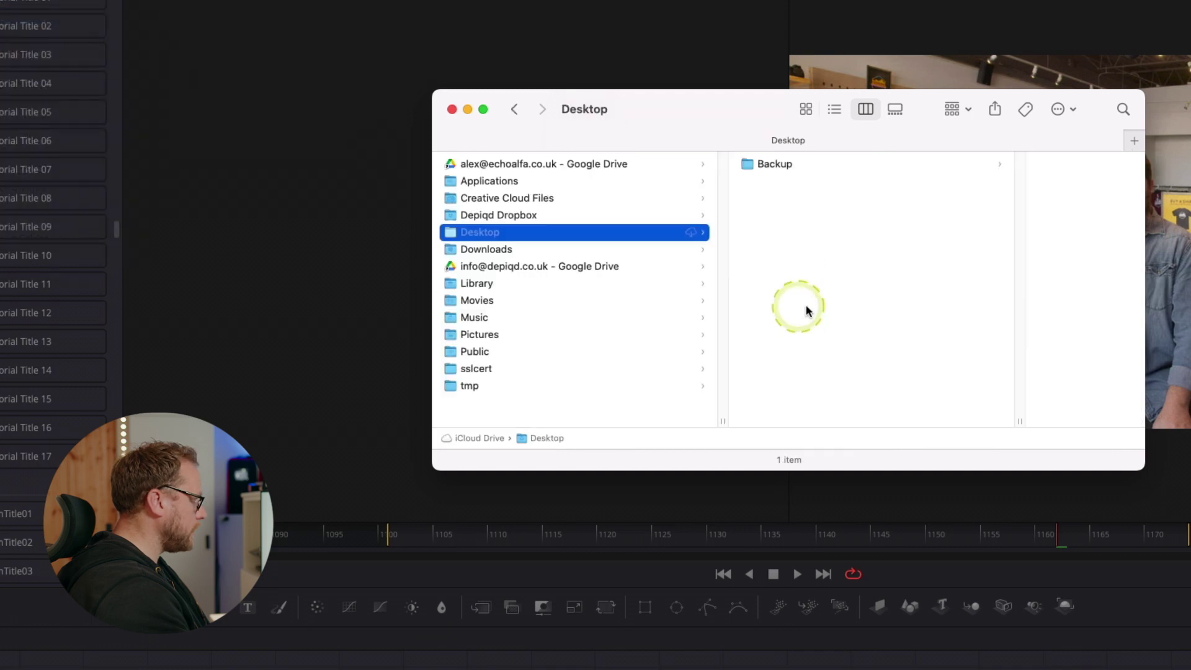
pyautogui.click(818, 165)
pyautogui.rightClick(927, 240)
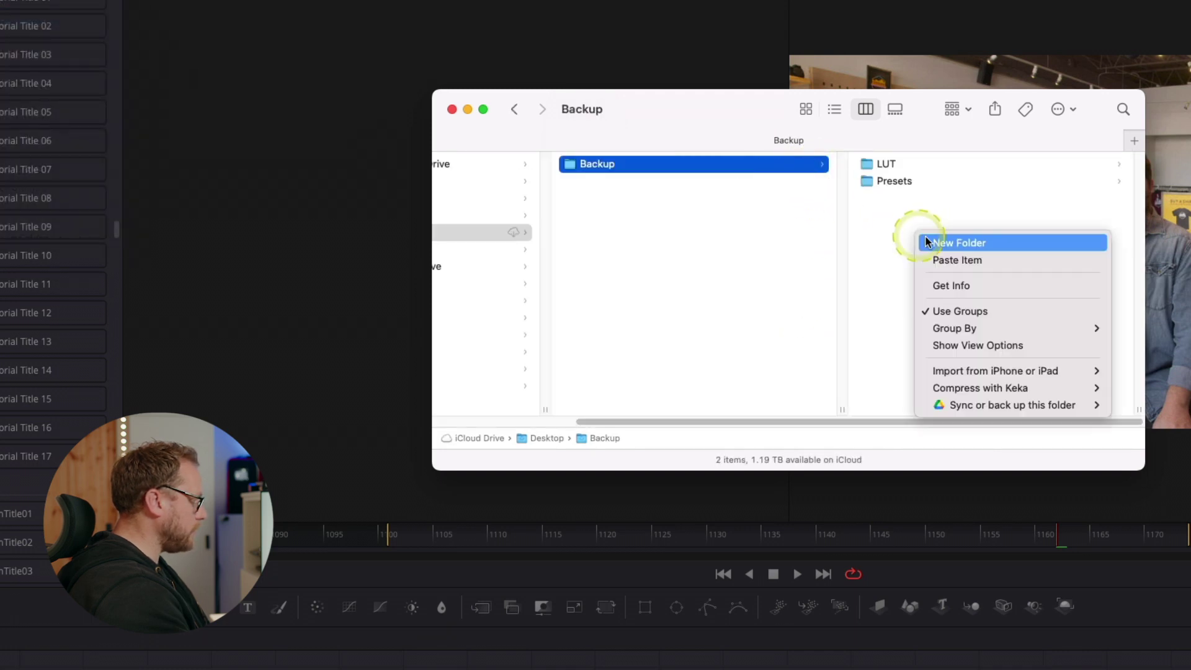
pyautogui.click(956, 260)
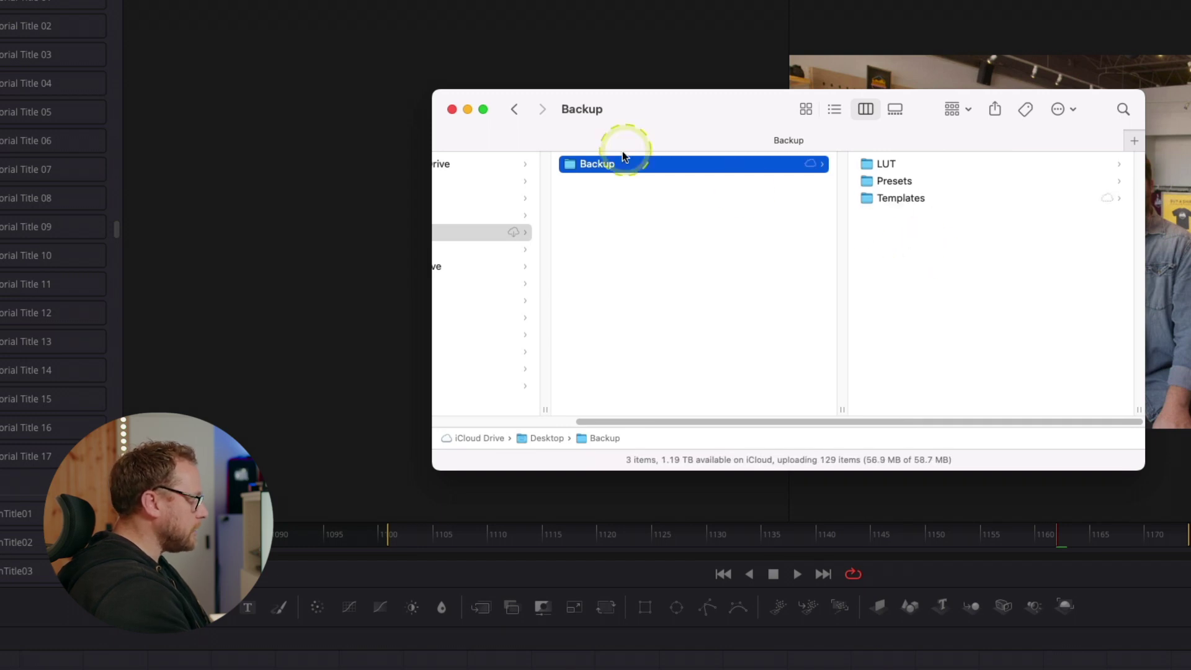
pyautogui.click(451, 109)
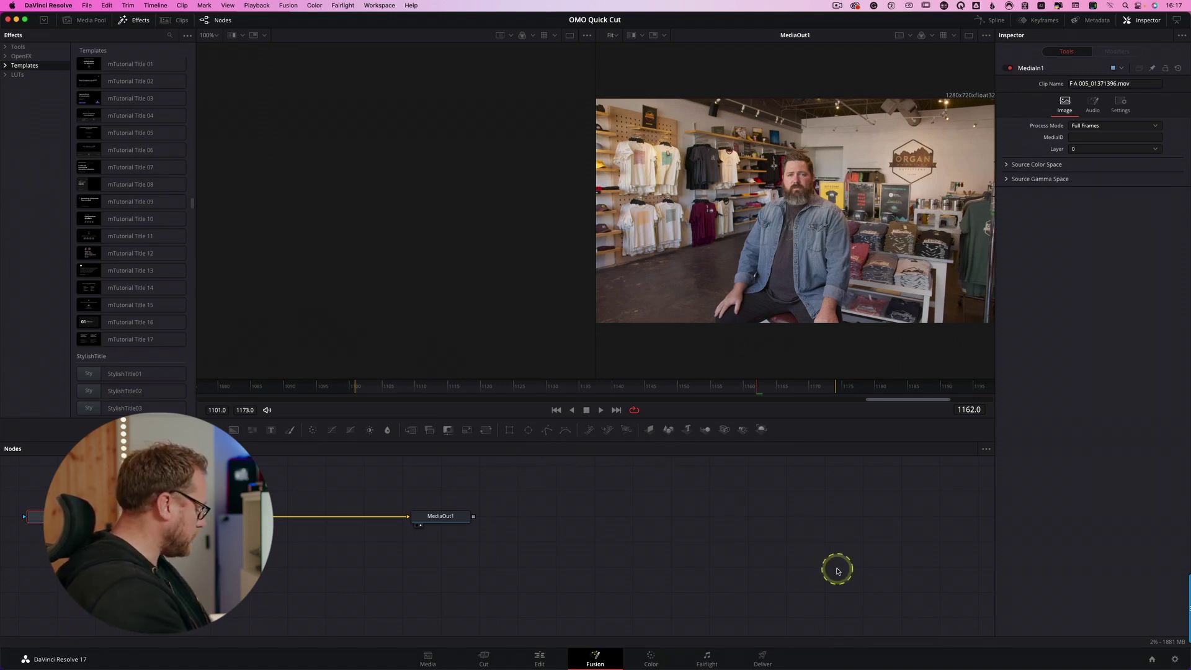
# Look up the mInstaller app among the installed applications and return to the Fusion page.
pyautogui.click(800, 649)
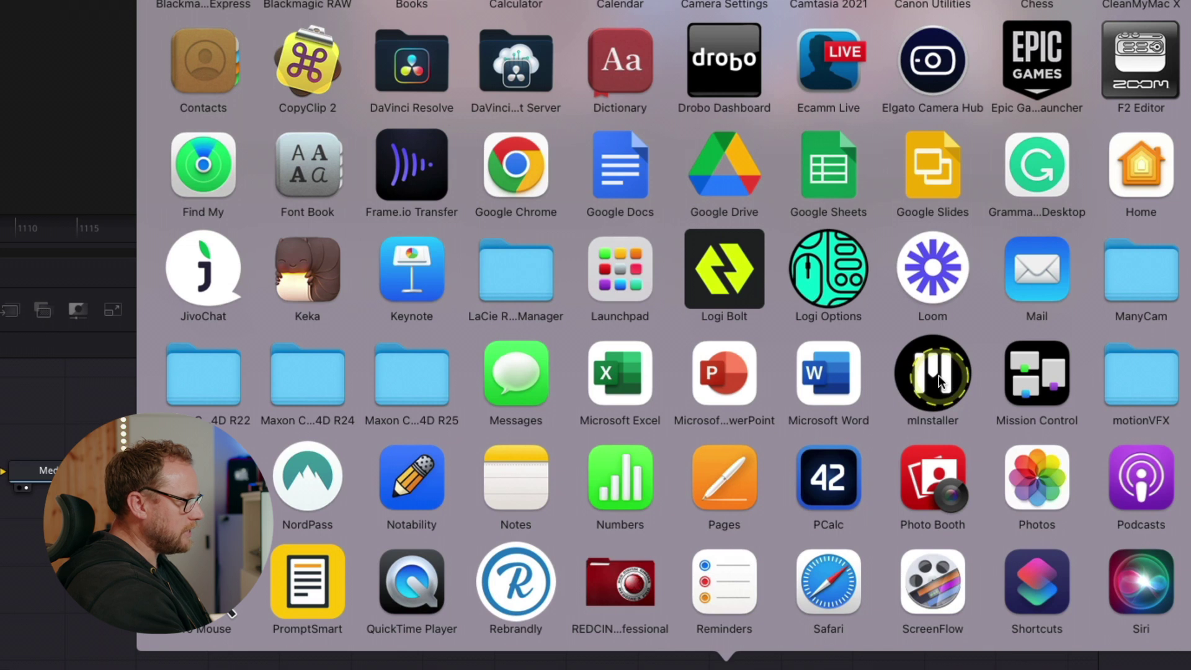
pyautogui.click(68, 562)
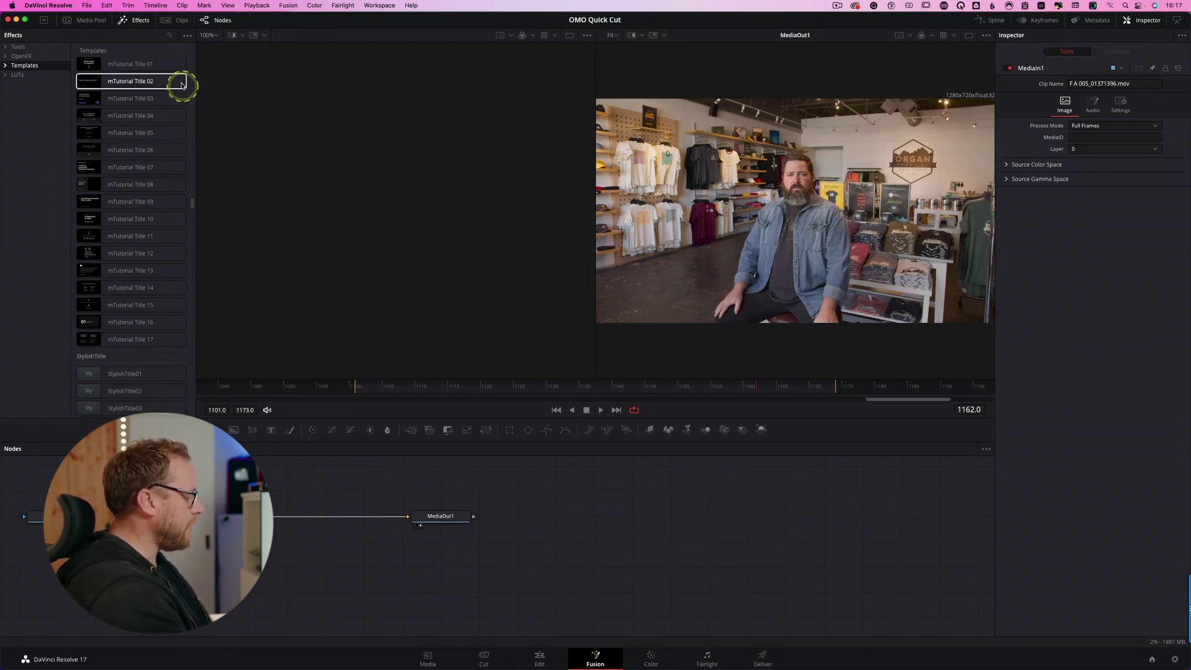
pyautogui.click(160, 348)
pyautogui.moveTo(160, 348); pyautogui.dragTo(61, 8)
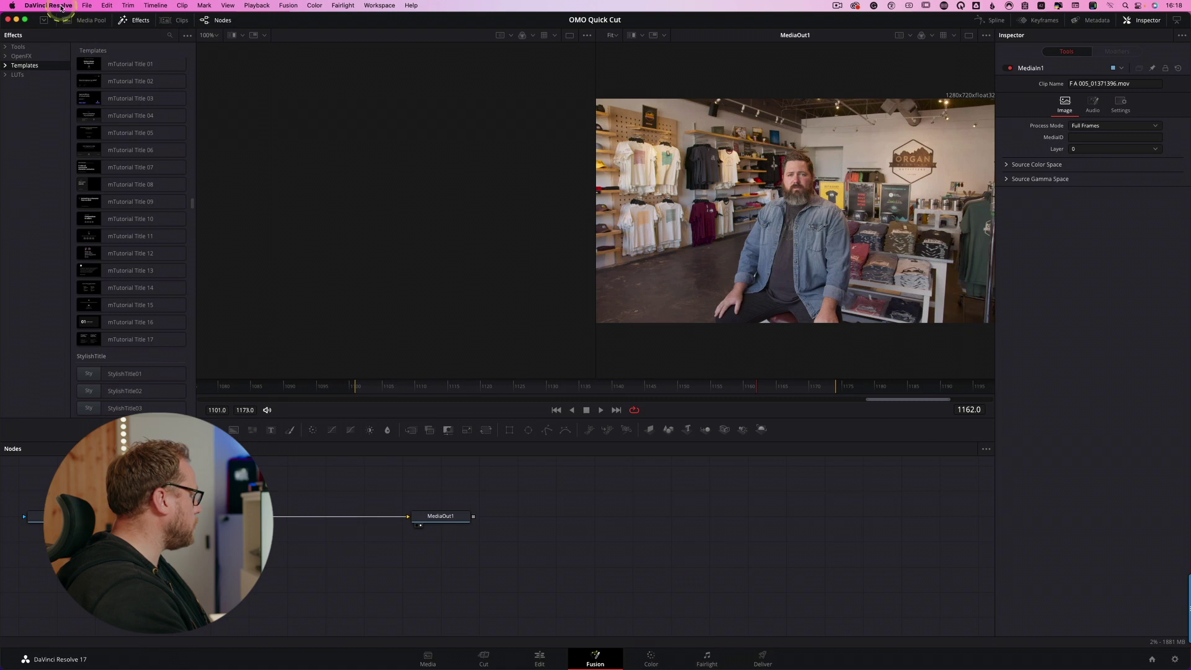
# Open the Keyboard Customization window.
pyautogui.click(61, 7)
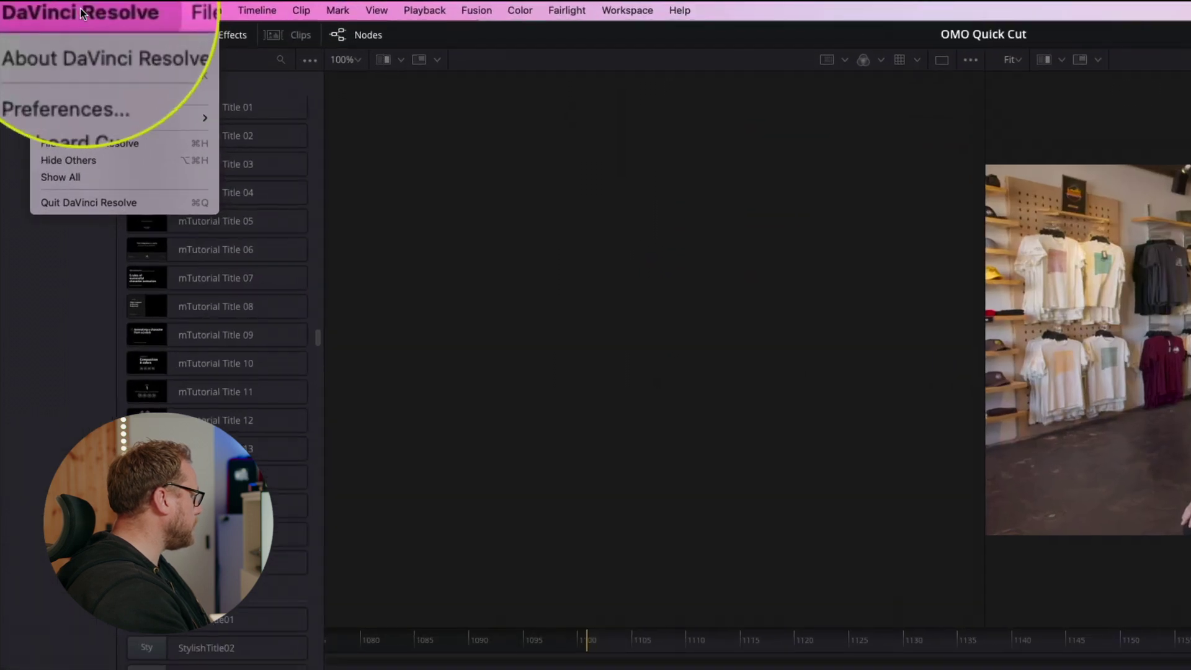
pyautogui.click(85, 76)
pyautogui.click(835, 348)
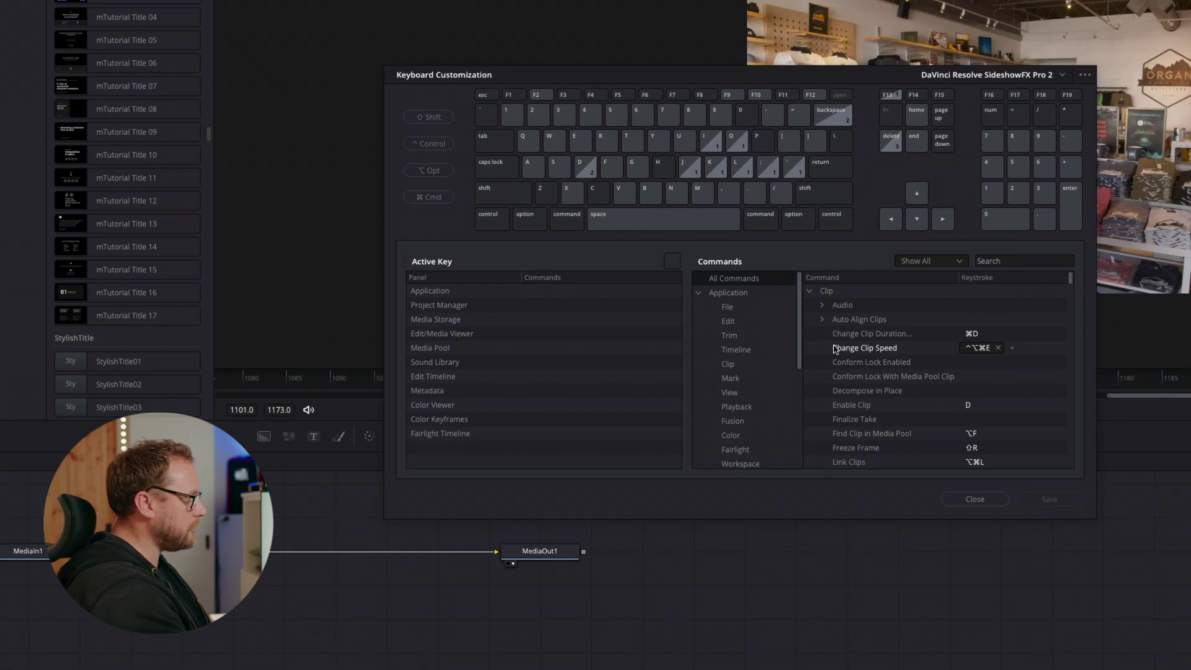
pyautogui.click(796, 327)
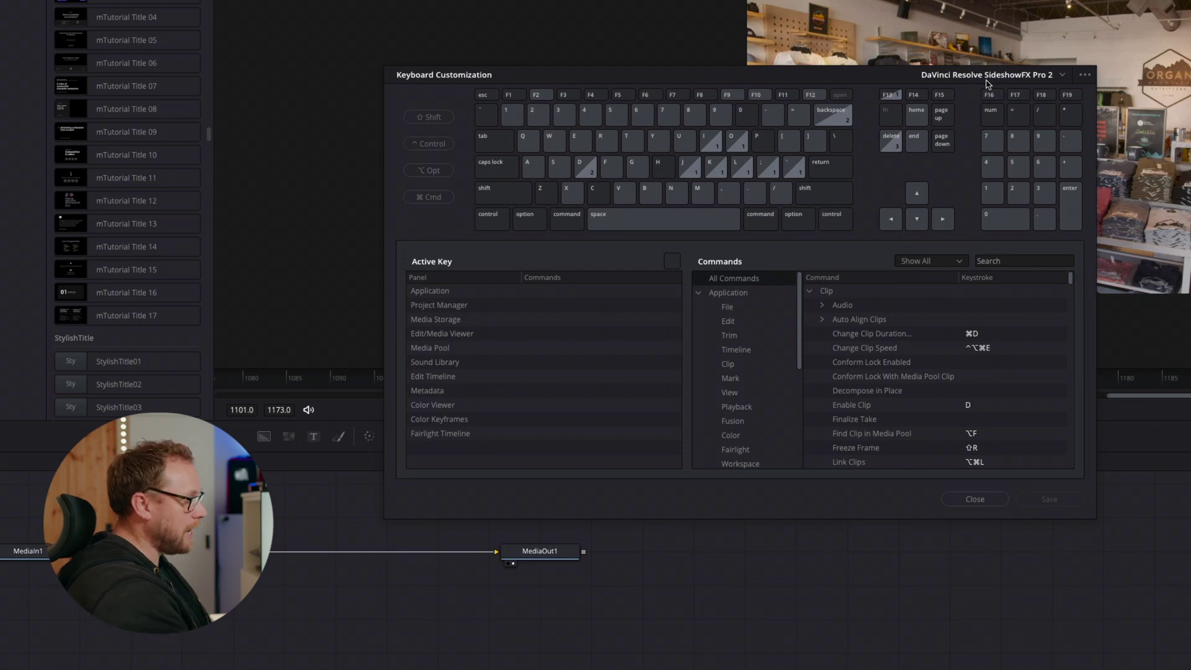
# Export the DaVinci Resolve SideshowFX Pro 2 keyboard preset into the Desktop's Backup folder and close Keyboard Customization.
pyautogui.click(1062, 75)
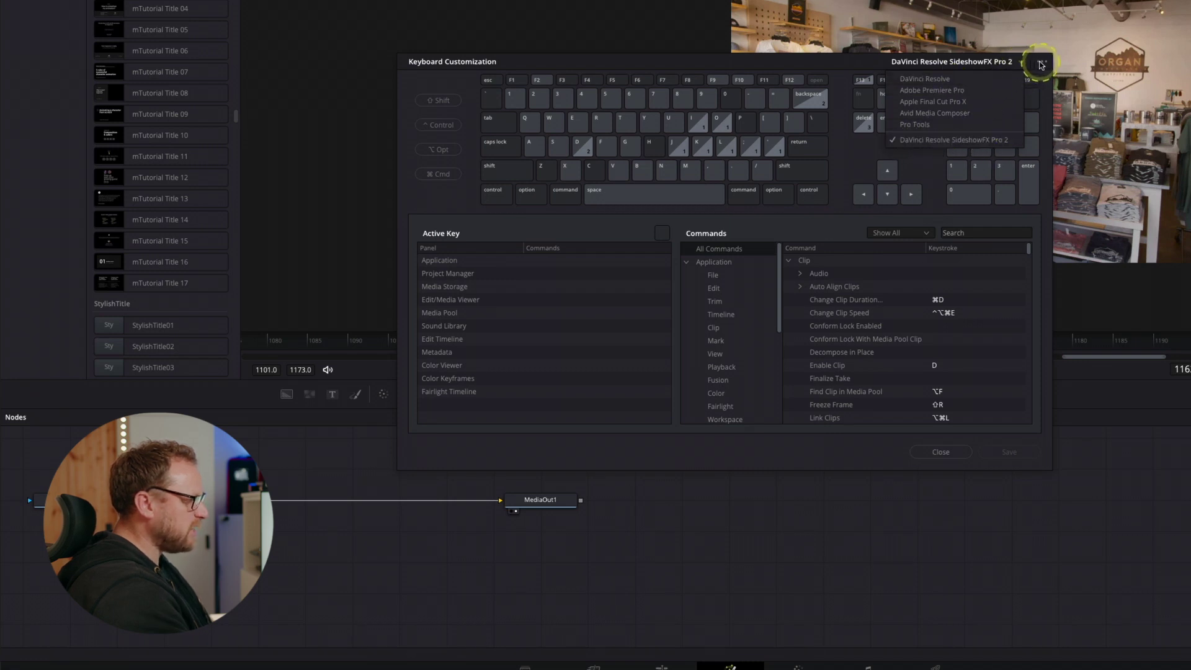
pyautogui.click(1041, 64)
pyautogui.click(1042, 64)
pyautogui.moveTo(1001, 109)
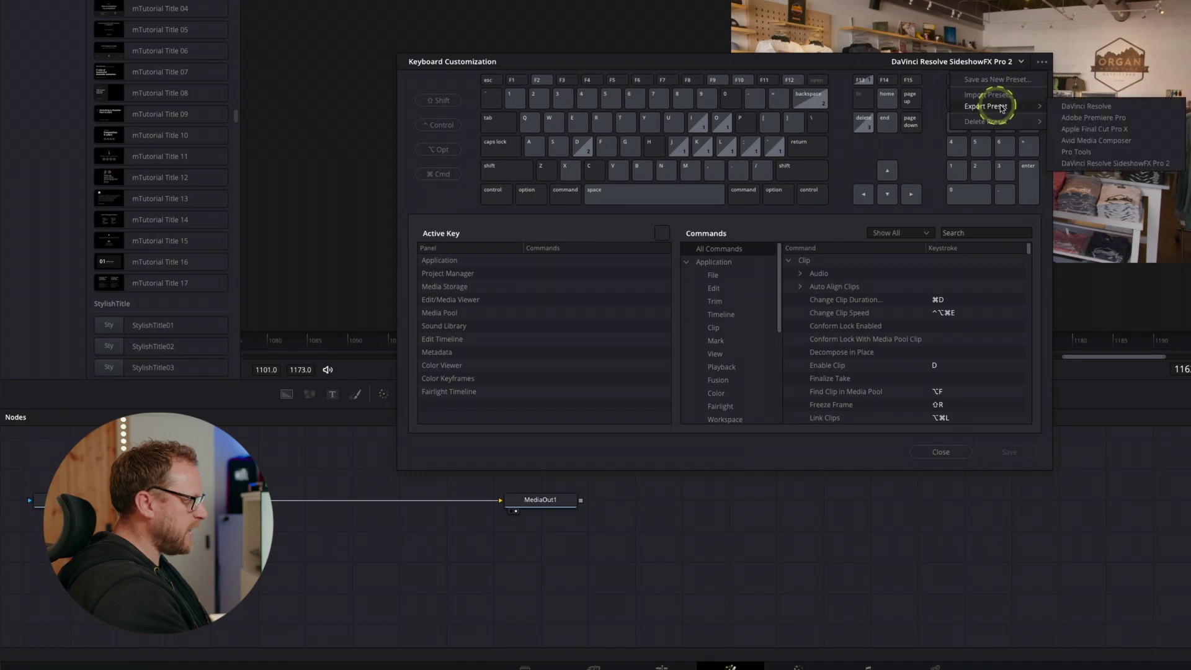
pyautogui.click(1076, 165)
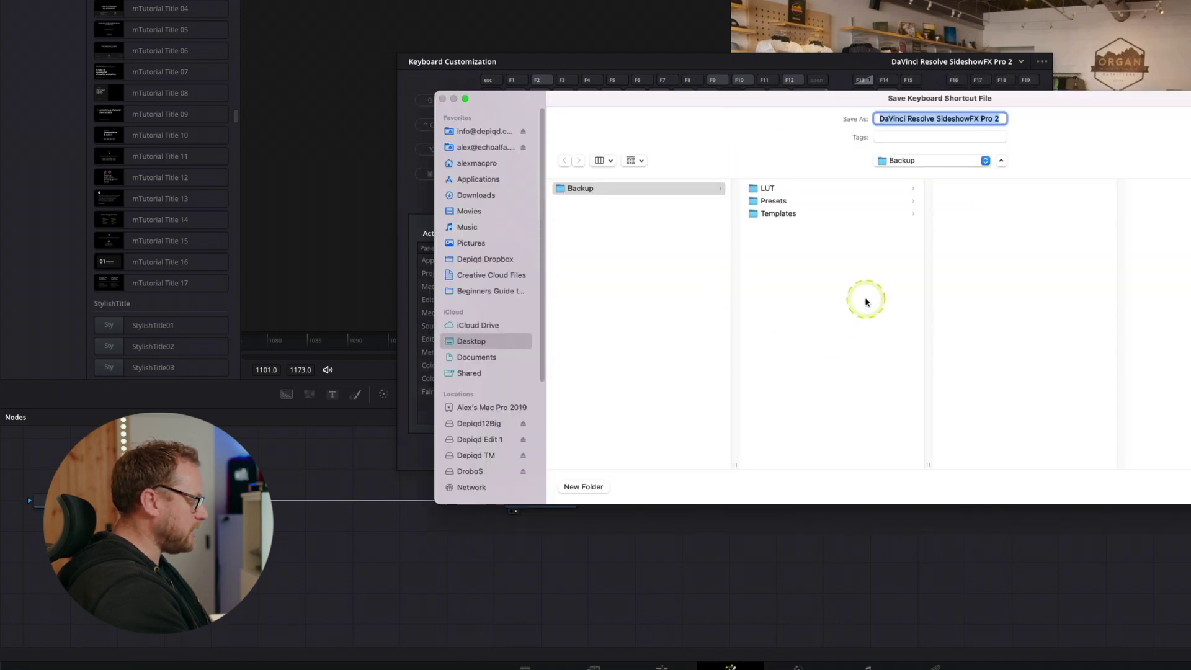
pyautogui.click(606, 191)
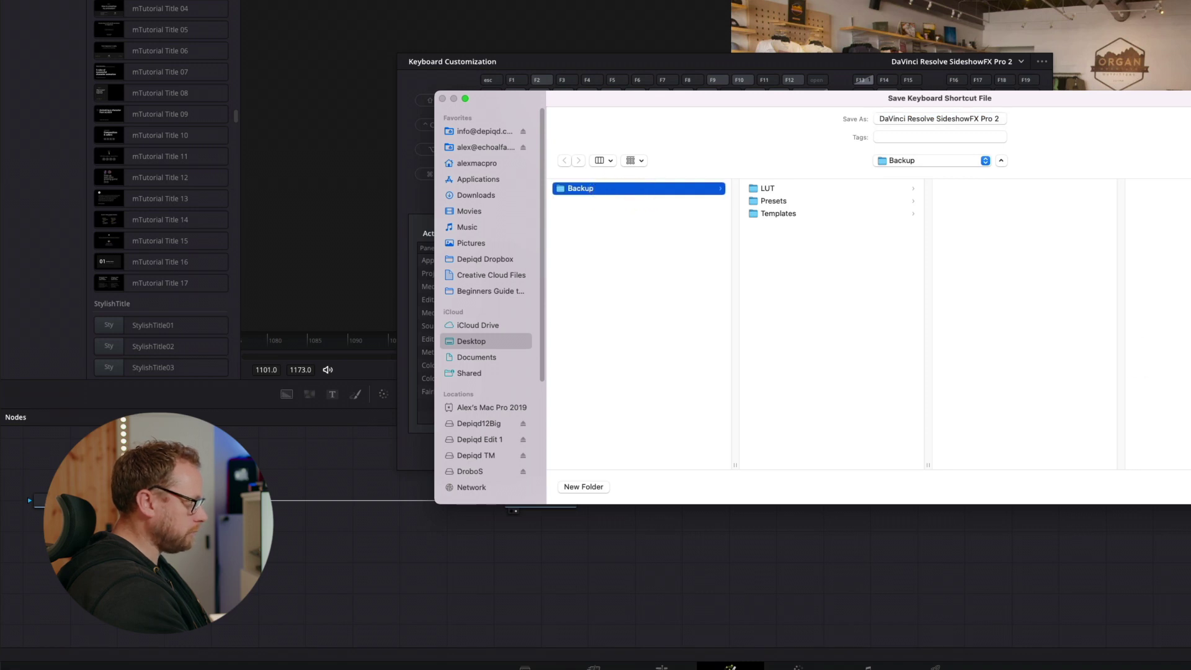
pyautogui.press('Return')
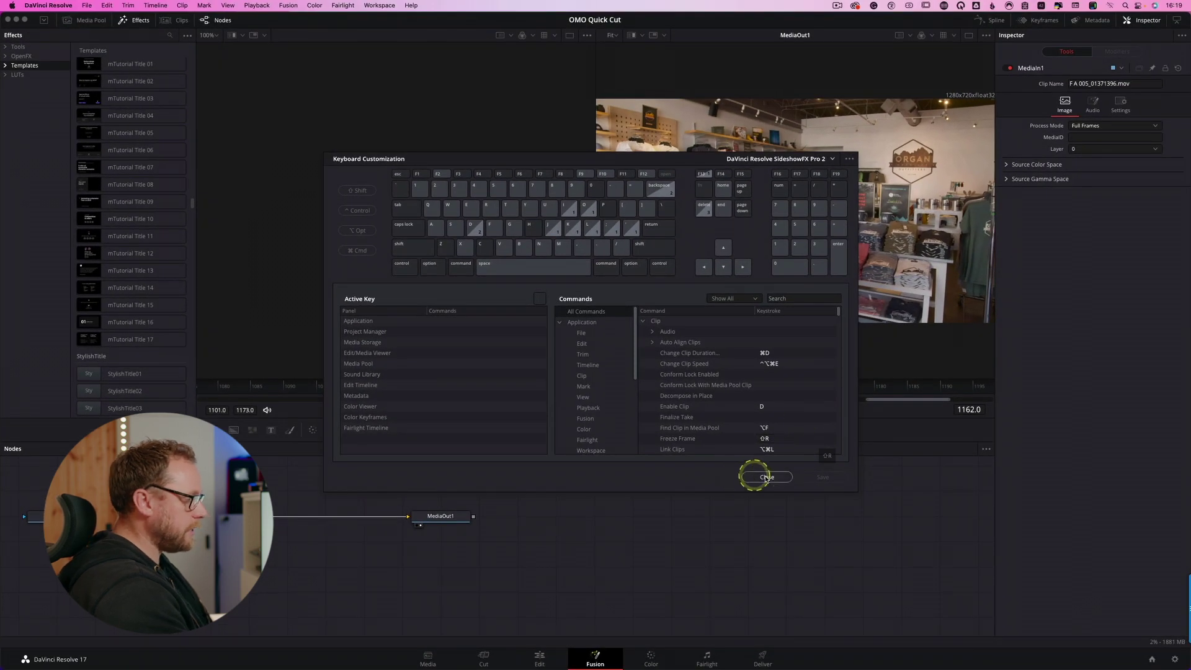
pyautogui.click(767, 478)
# Switch to Finder, open the Desktop's Backup folder and preview the exported DaVinci Resolve SideshowFX Pro 2.txt file.
pyautogui.press('super+Tab')
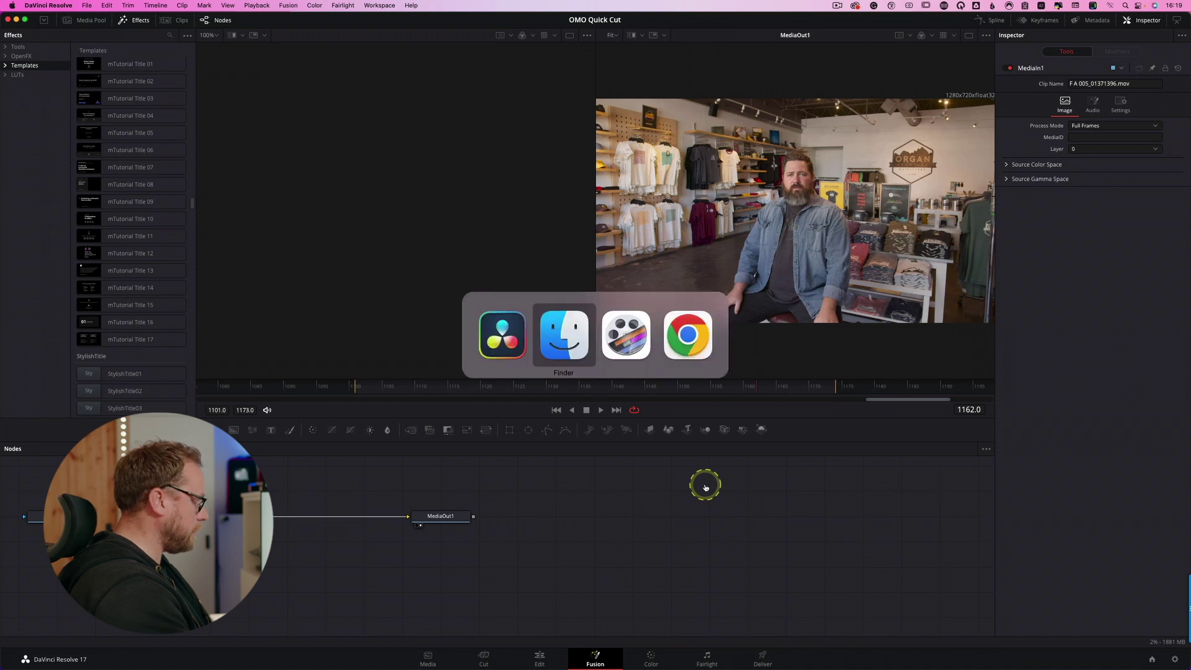
pyautogui.press('super+n')
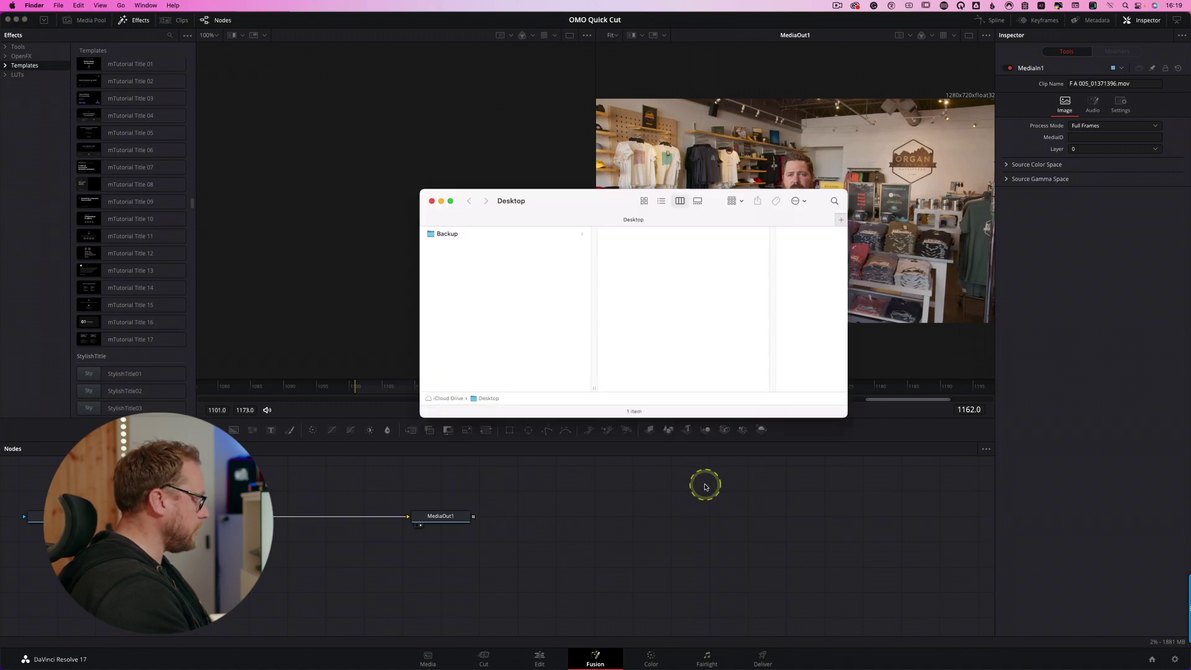
pyautogui.click(546, 232)
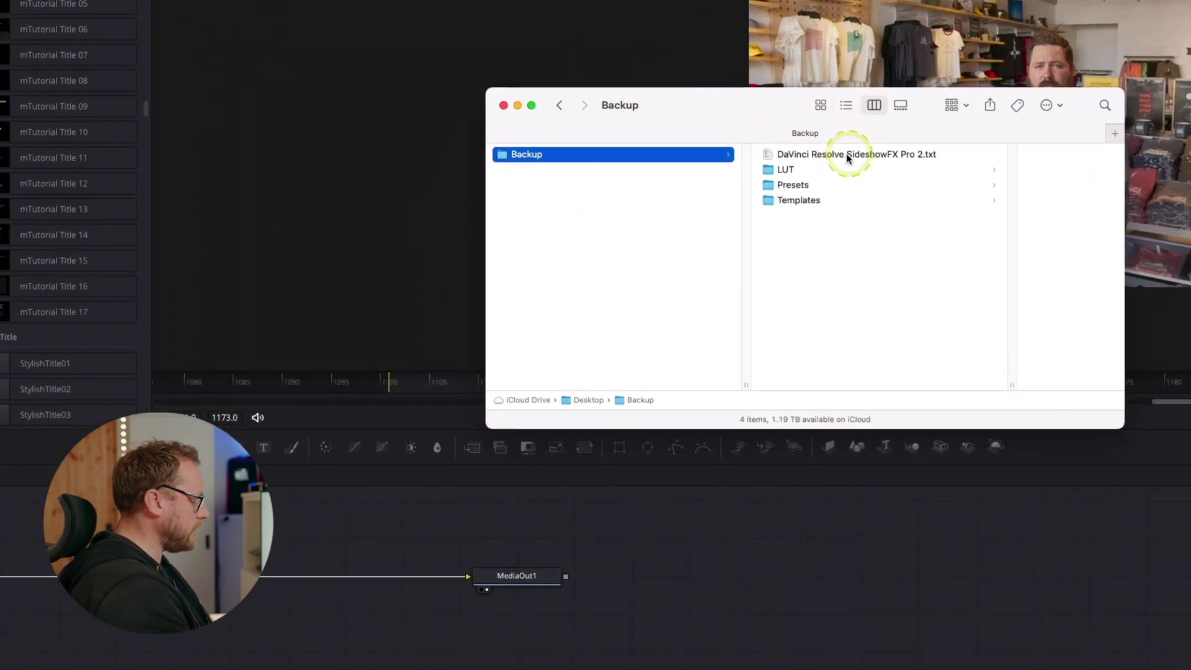
pyautogui.click(846, 154)
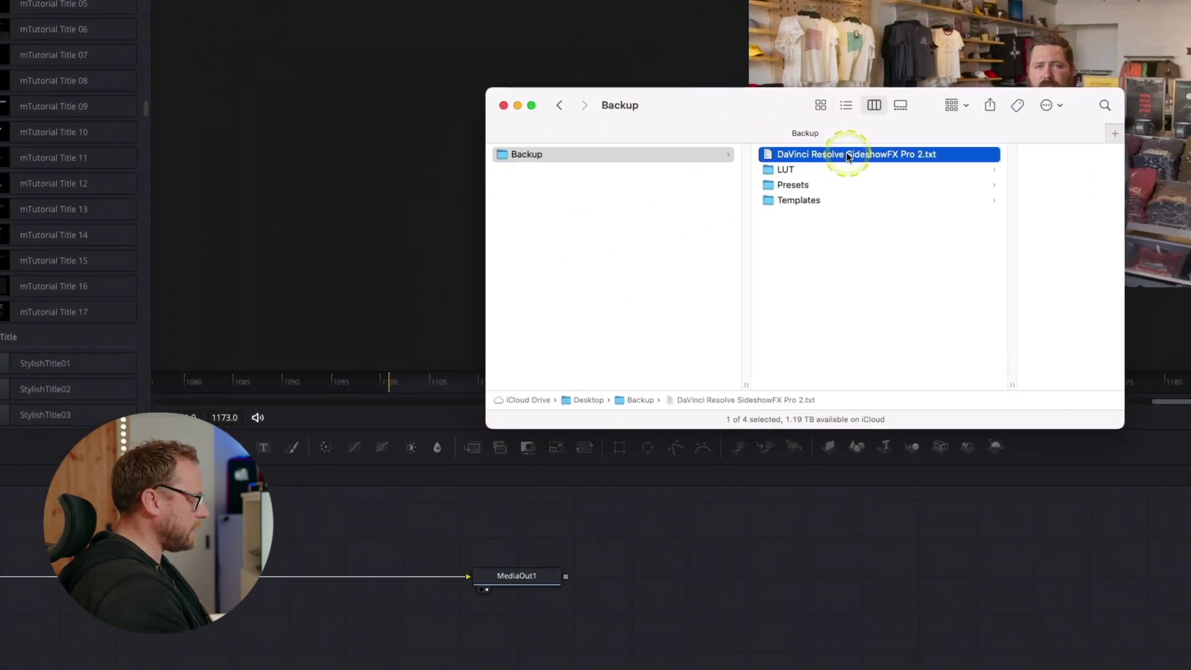
pyautogui.press('space')
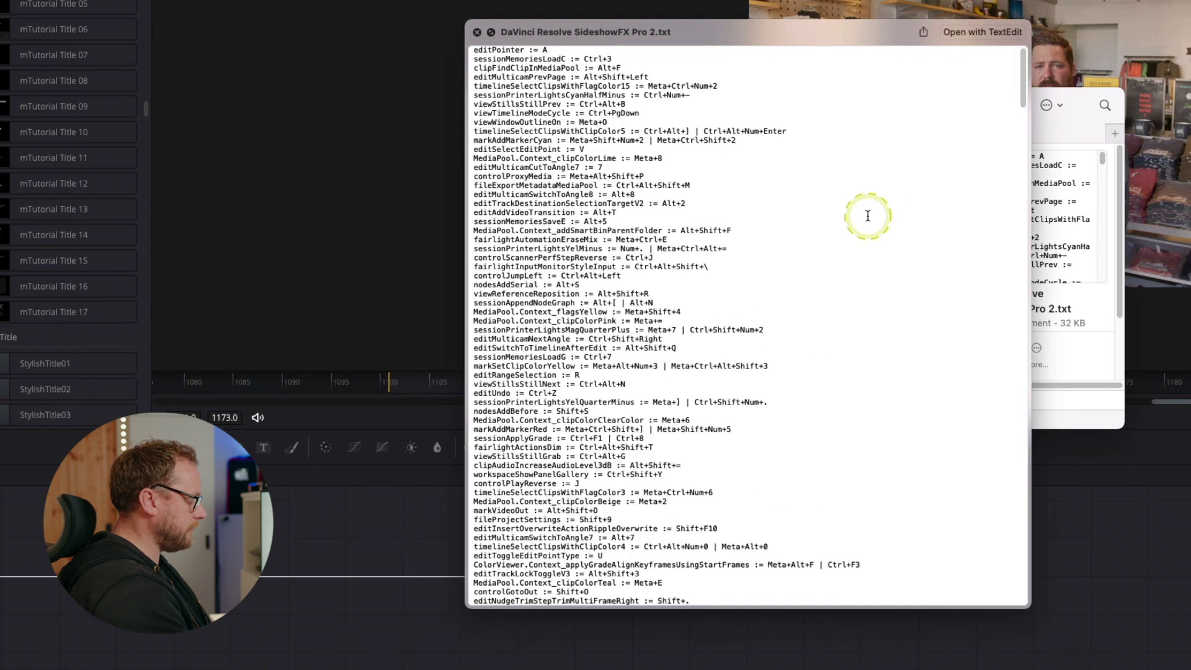
pyautogui.press('space')
pyautogui.click(835, 236)
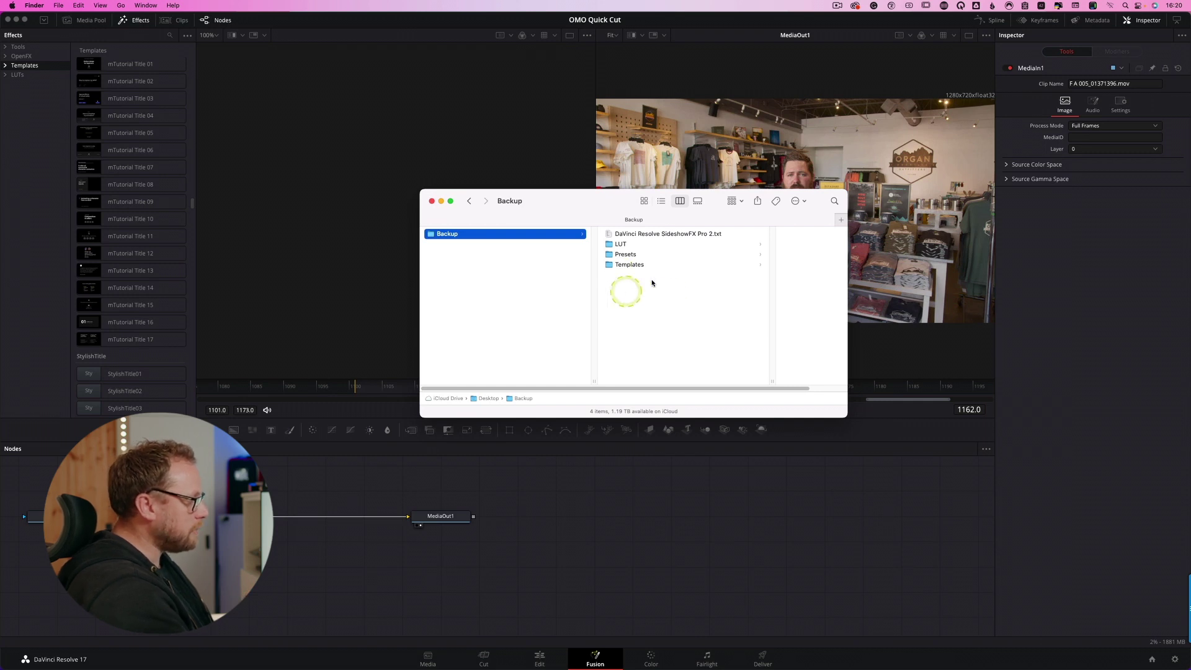
# Check the Presets and Templates folders inside the Backup folder and close the Finder window.
pyautogui.click(635, 255)
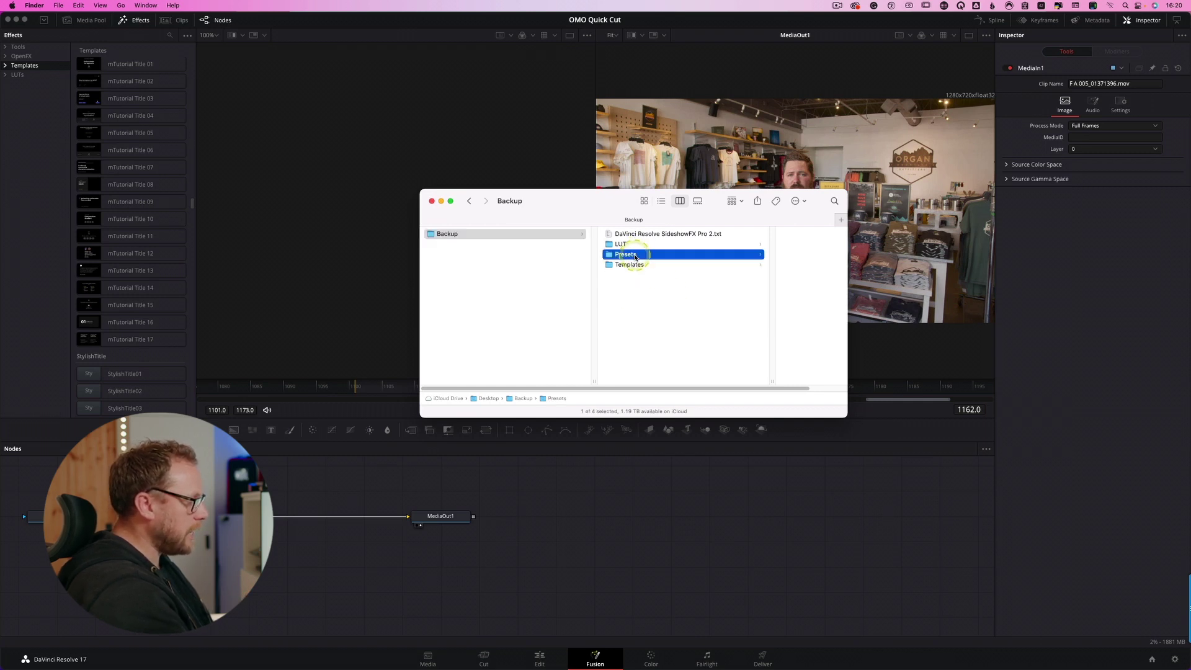
pyautogui.click(577, 264)
pyautogui.click(573, 288)
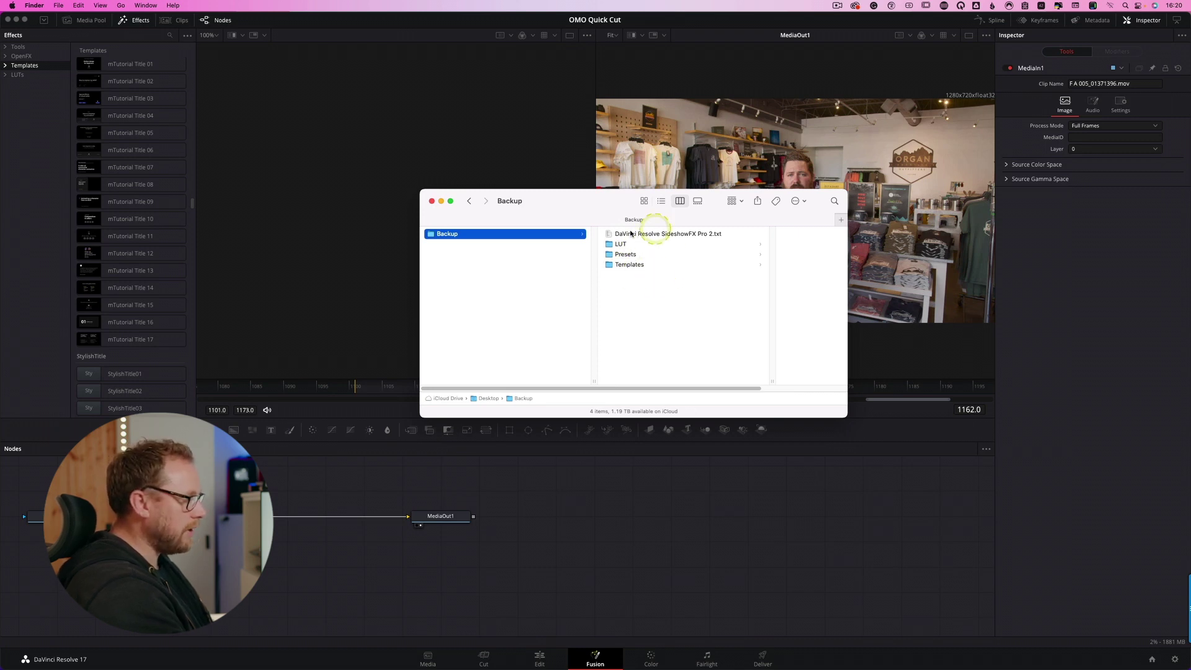
pyautogui.click(625, 254)
pyautogui.click(569, 264)
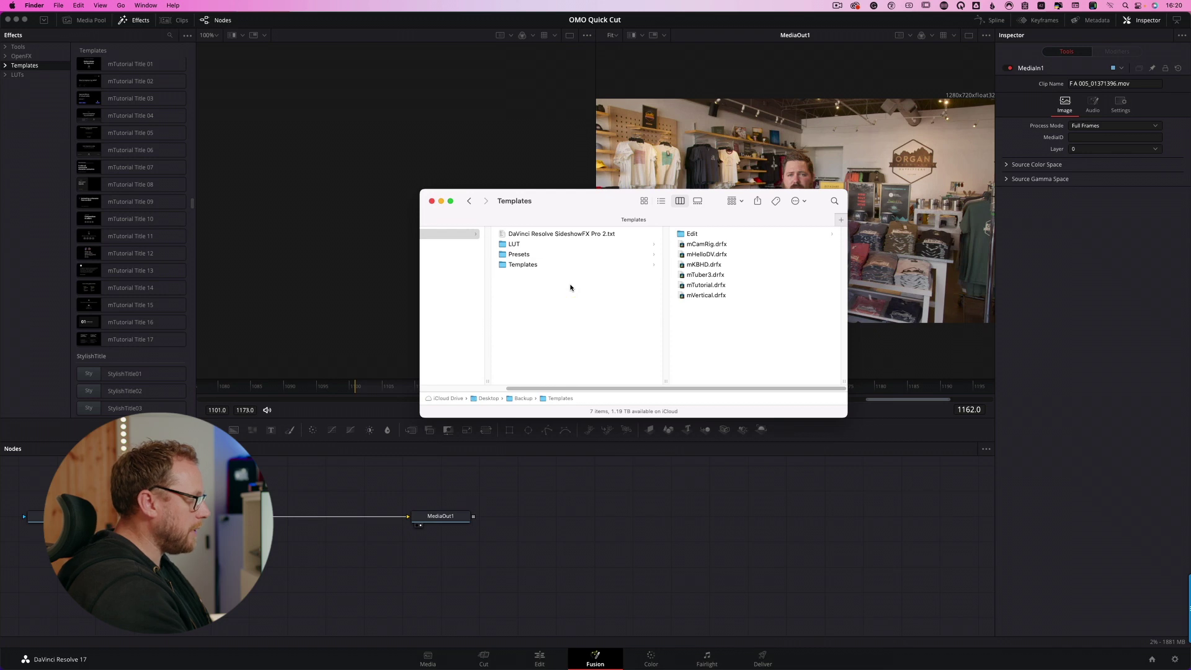
pyautogui.click(571, 287)
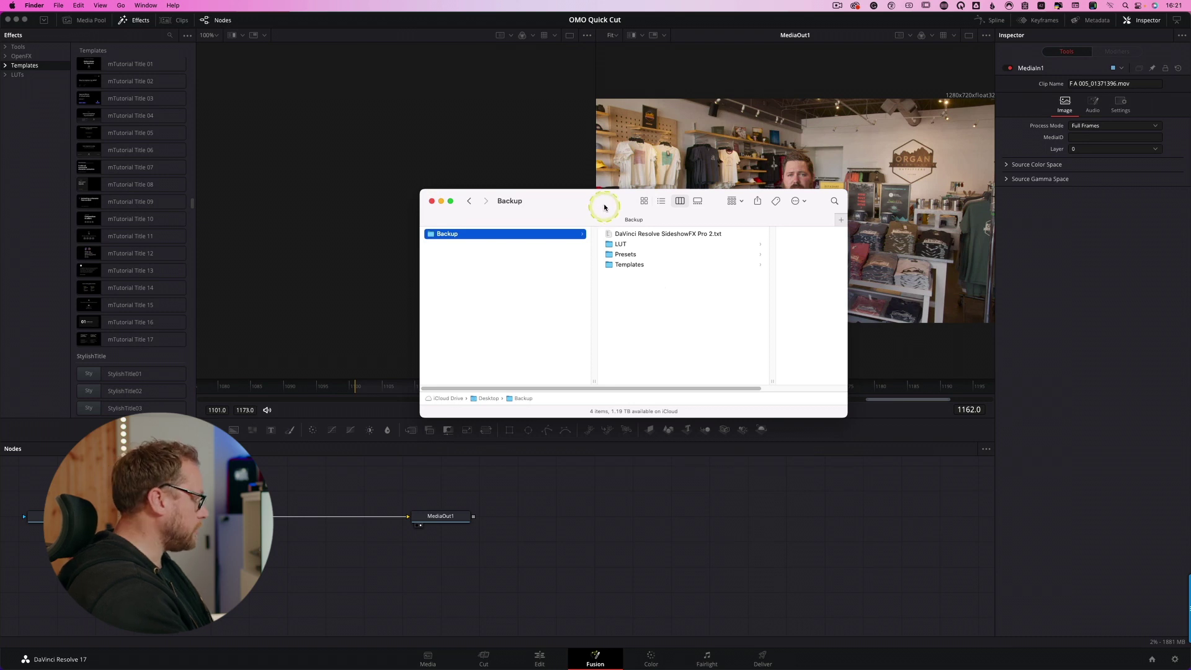
pyautogui.click(432, 201)
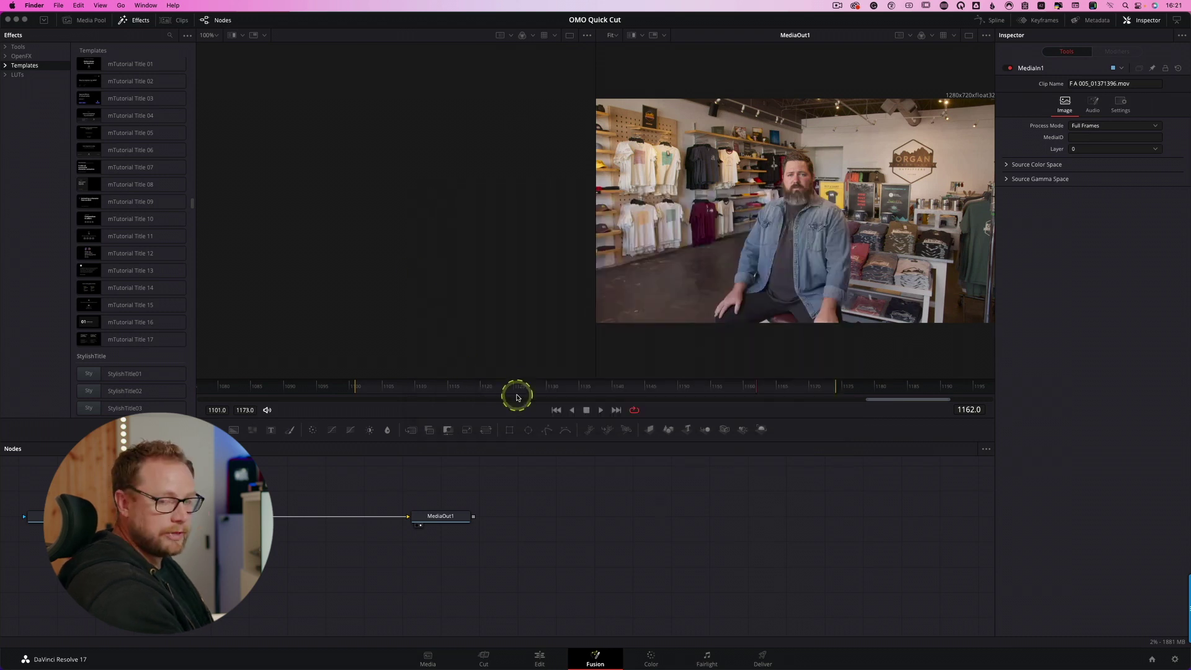
# Switch to Chrome and go to the Blackmagic Design support page at blackmagicdesign.com/uk/support.
pyautogui.click(557, 494)
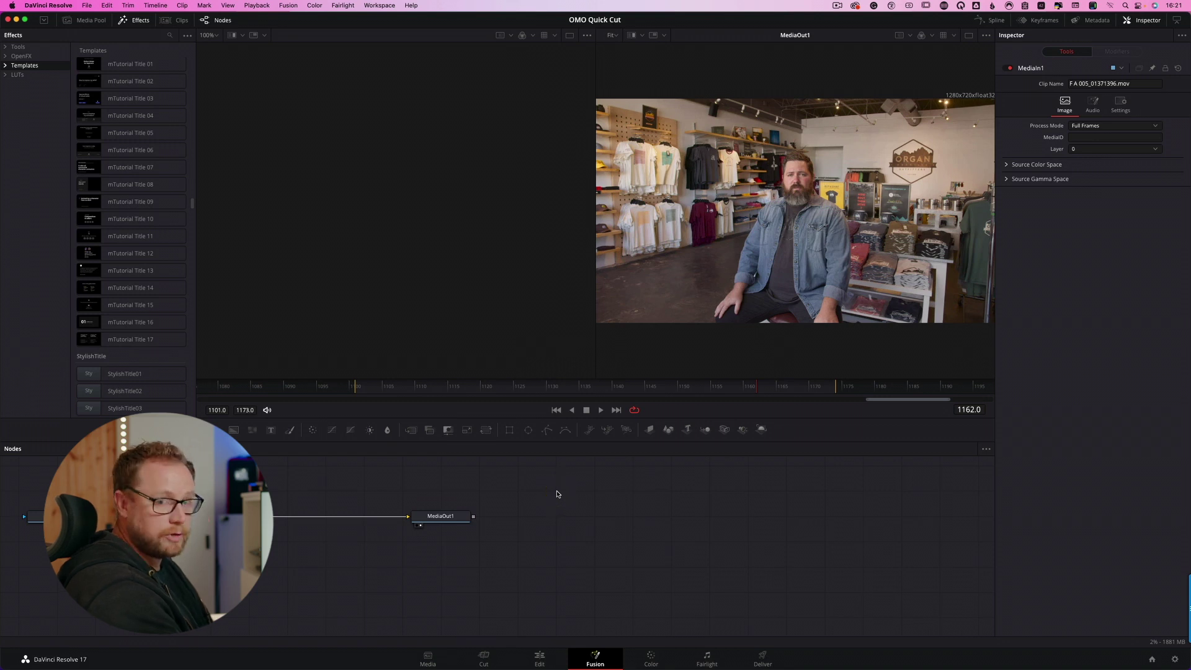
pyautogui.click(552, 571)
pyautogui.press('super+Tab')
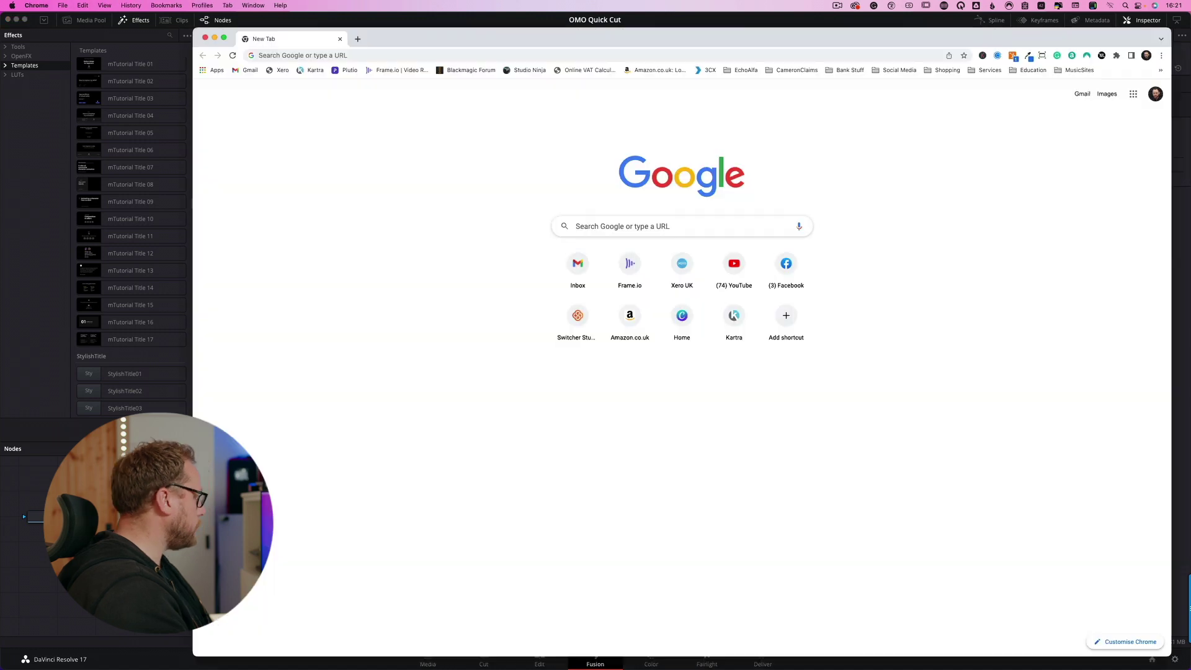
pyautogui.click(386, 56)
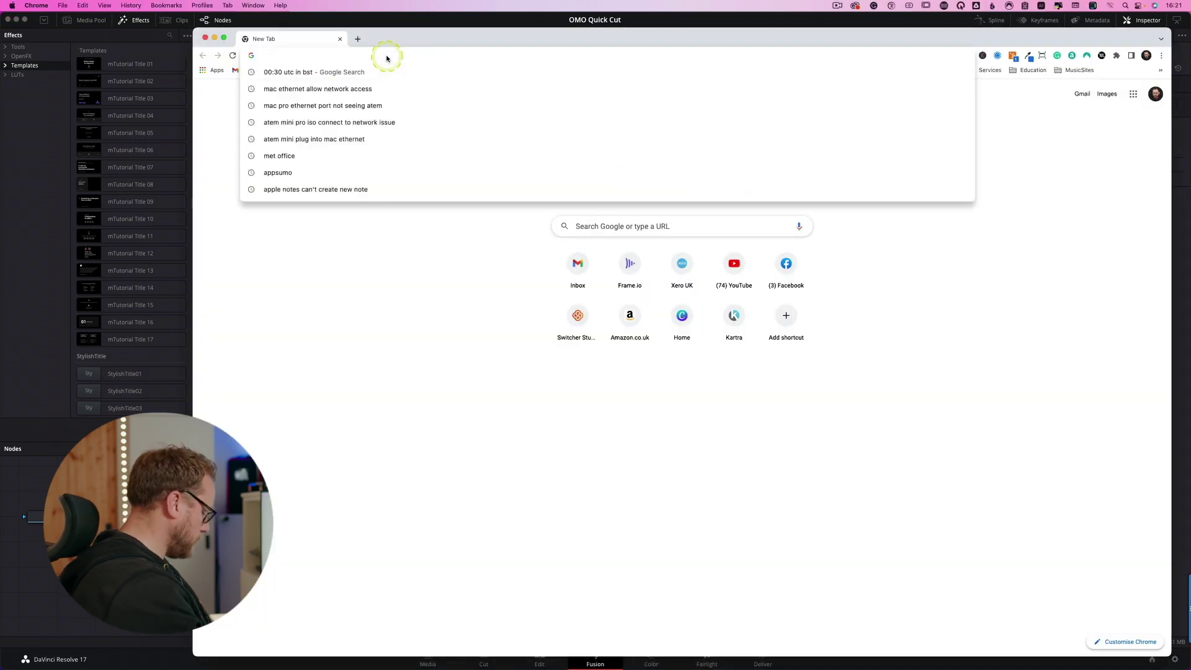
pyautogui.write('black')
pyautogui.press('Return')
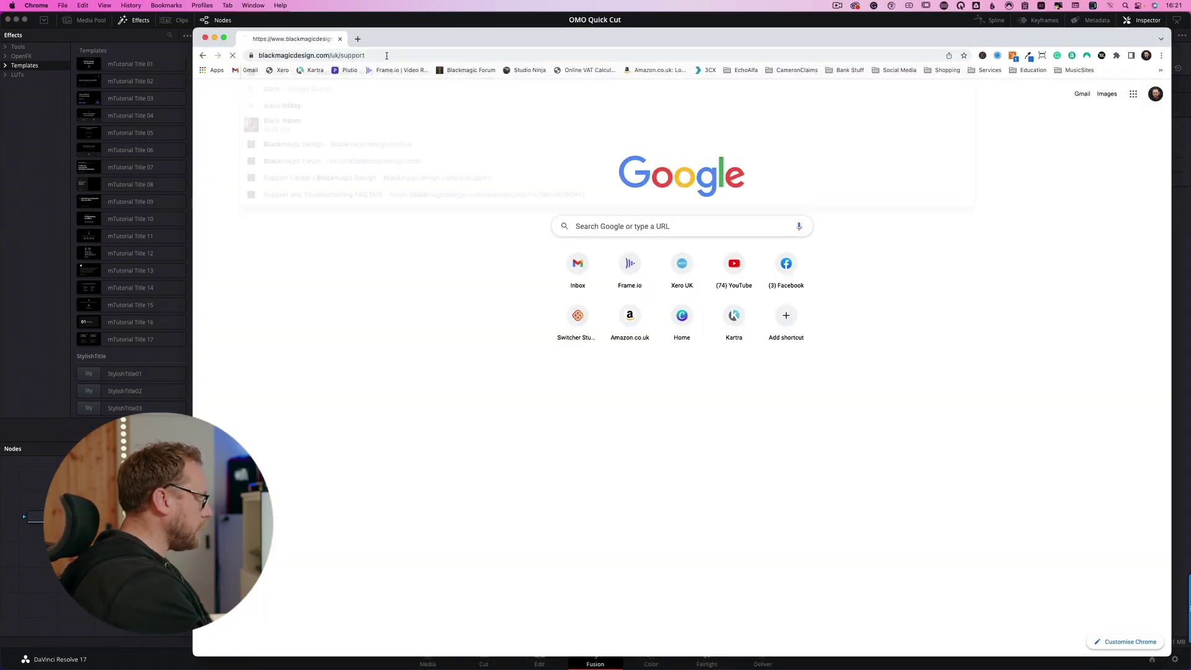
# Filter the Blackmagic Design Support Center by the DaVinci Resolve and Fusion Software product family.
pyautogui.click(428, 151)
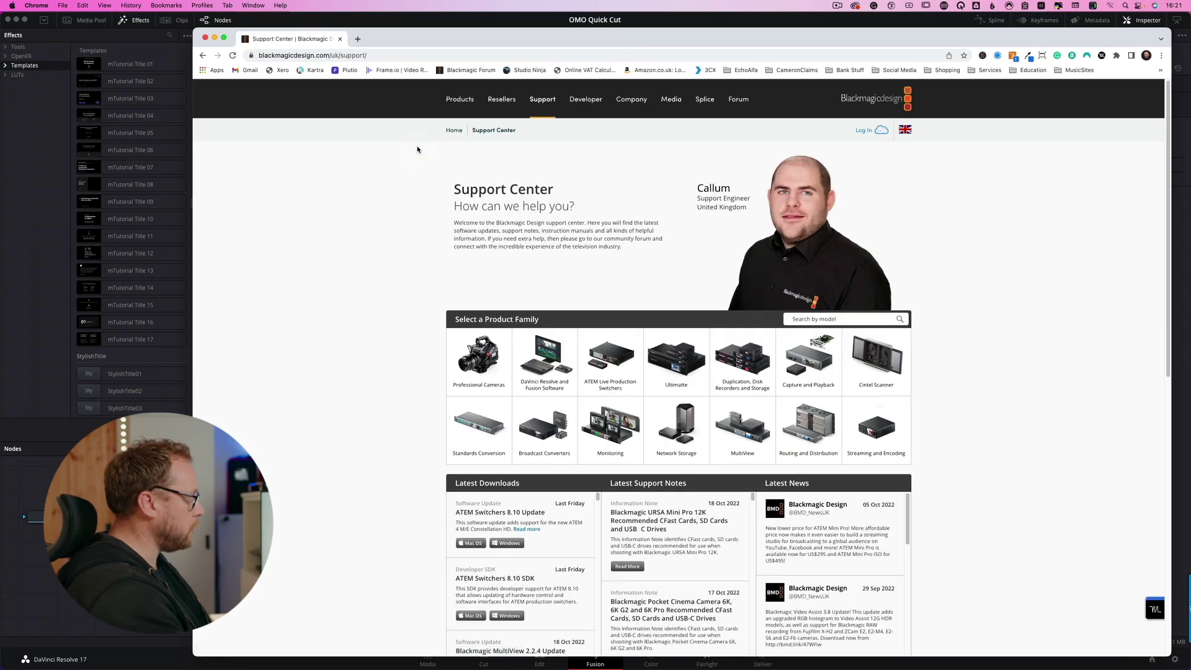
pyautogui.click(335, 56)
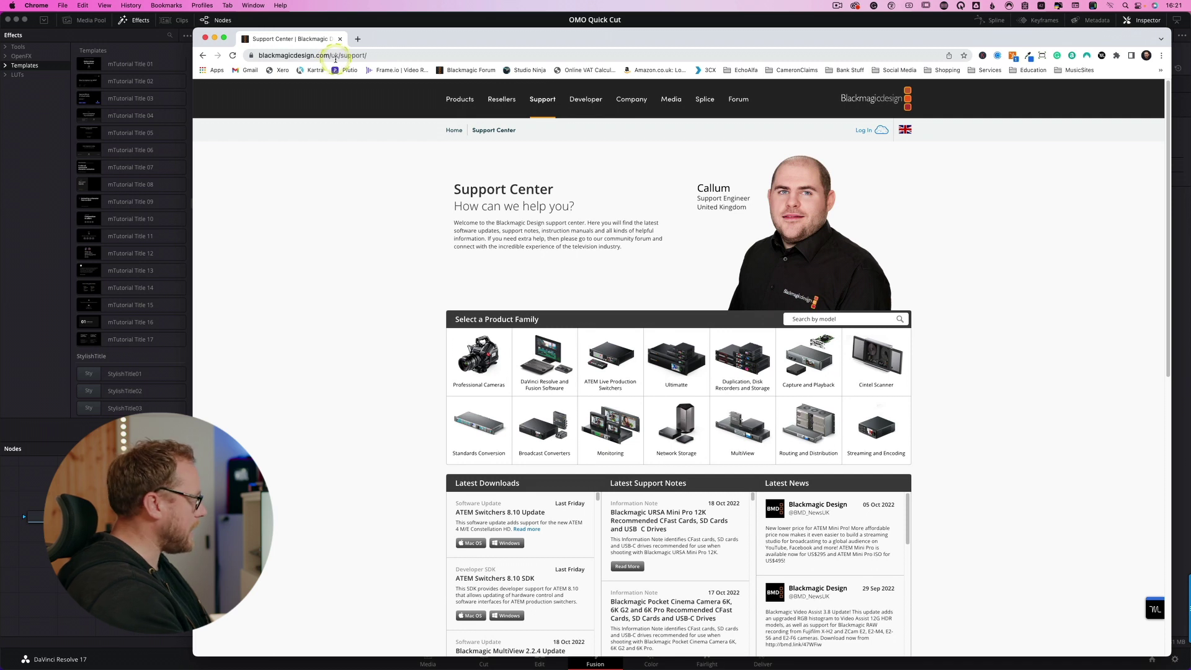
pyautogui.click(383, 212)
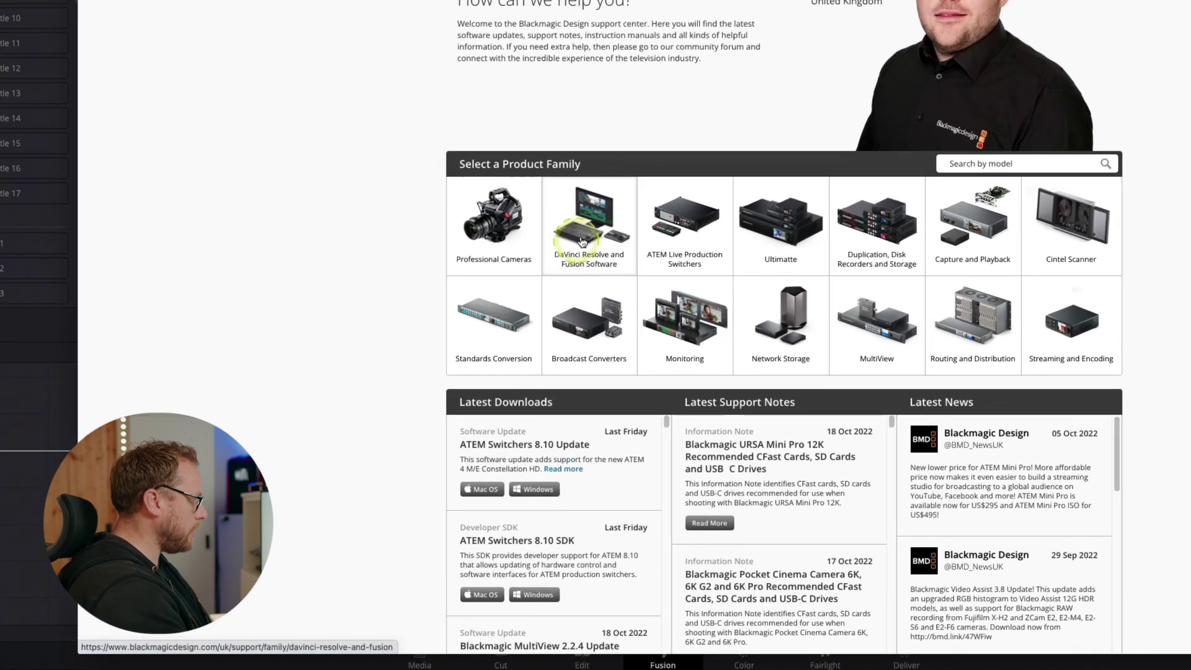
pyautogui.click(546, 370)
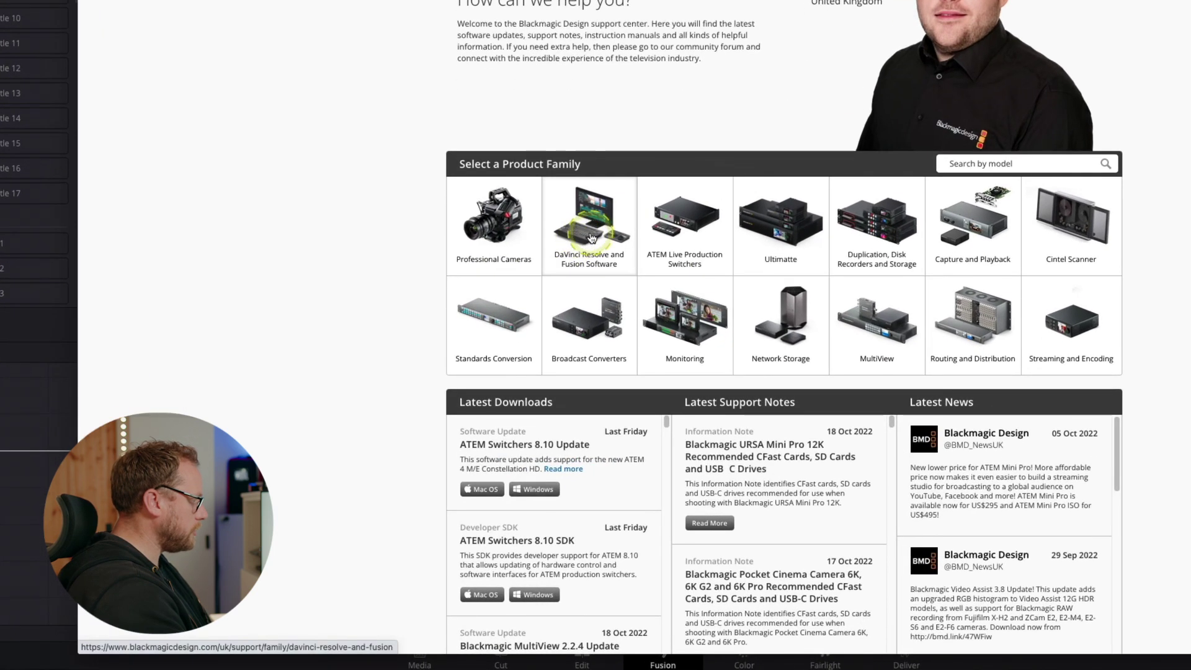
pyautogui.click(596, 242)
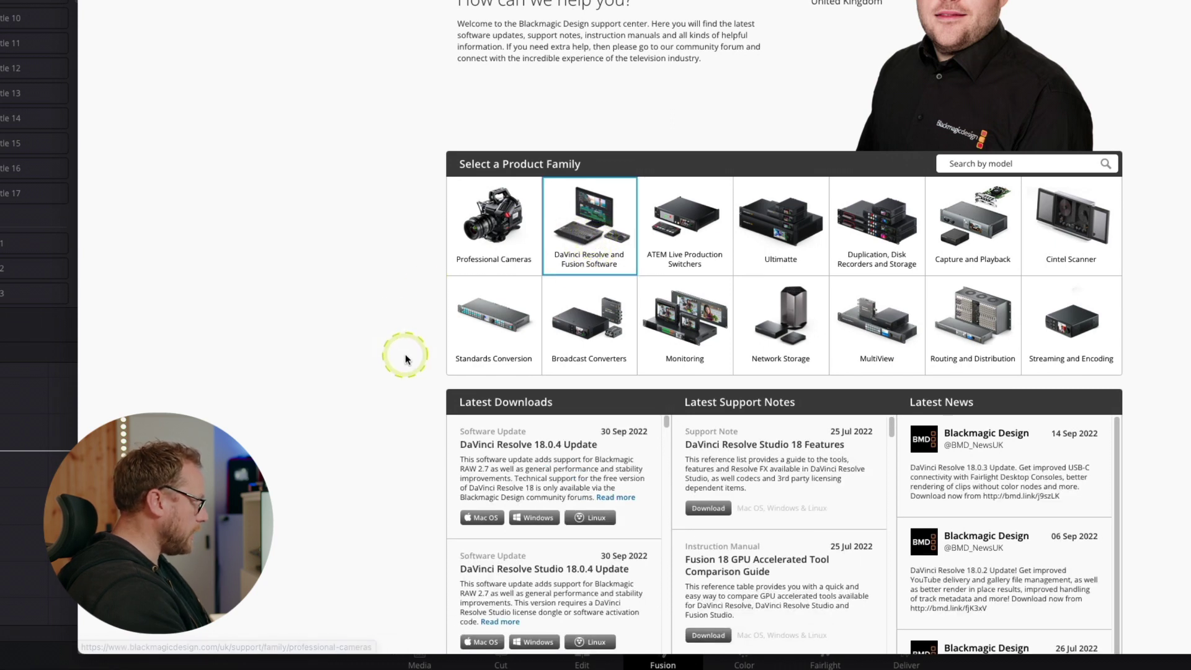
# Download the Mac OS version of the DaVinci Resolve Studio 18.0.4 Update without registering.
pyautogui.scroll(-4, 412, 359)
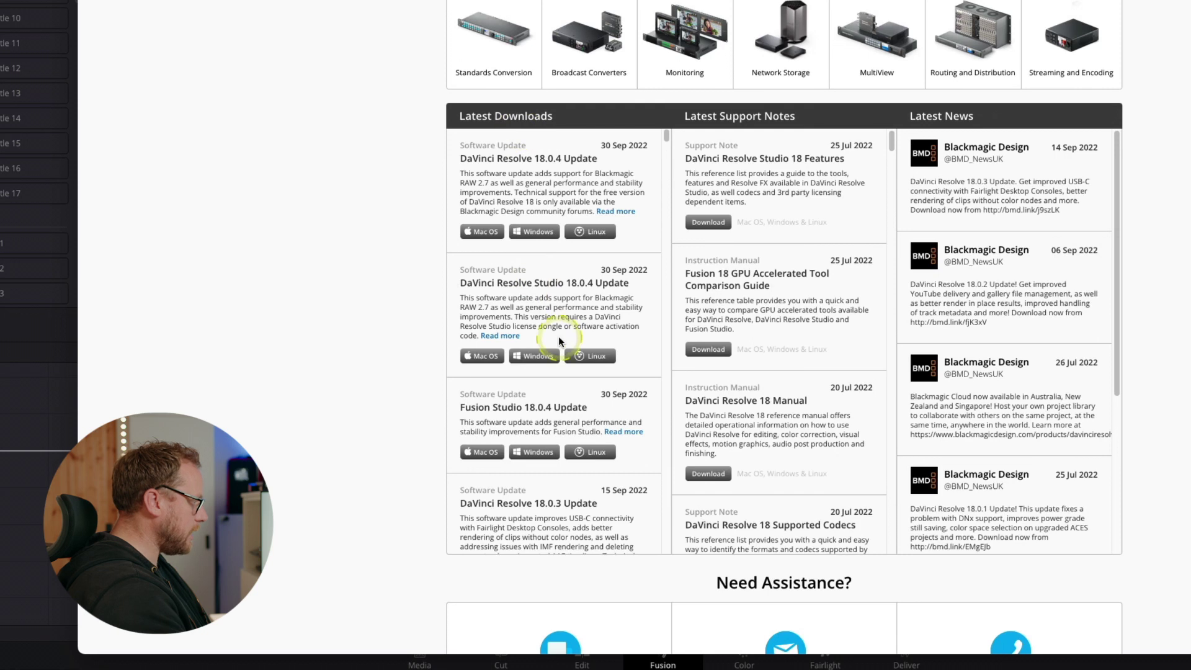
pyautogui.scroll(-2, 426, 278)
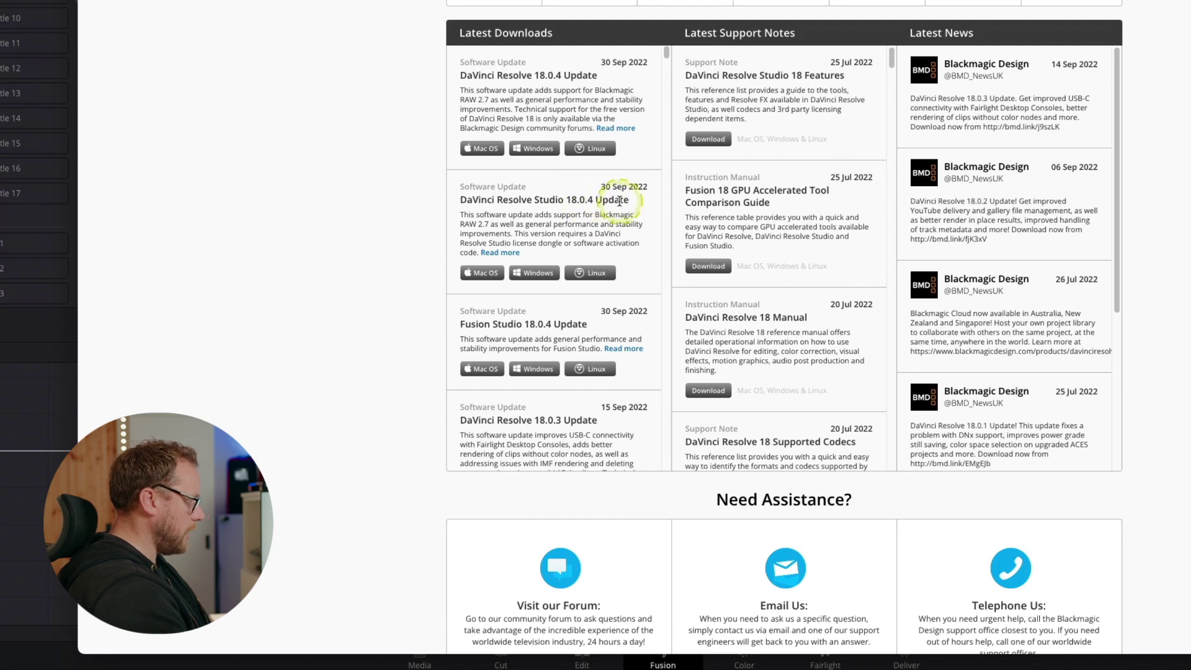
pyautogui.click(476, 272)
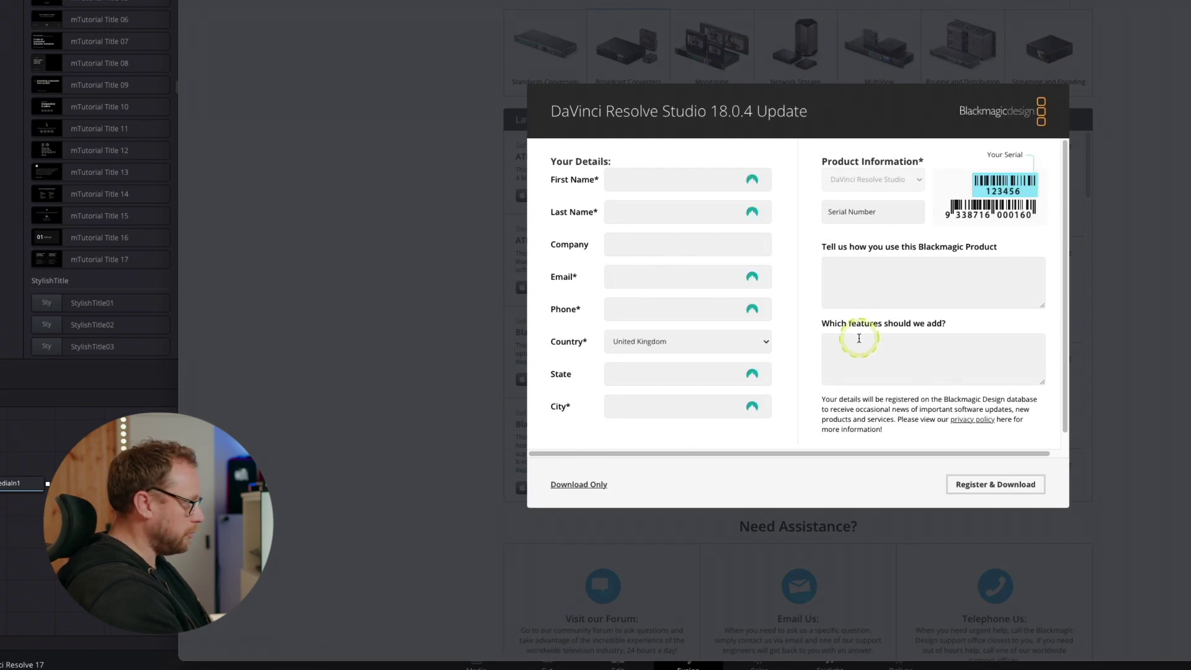
pyautogui.click(600, 488)
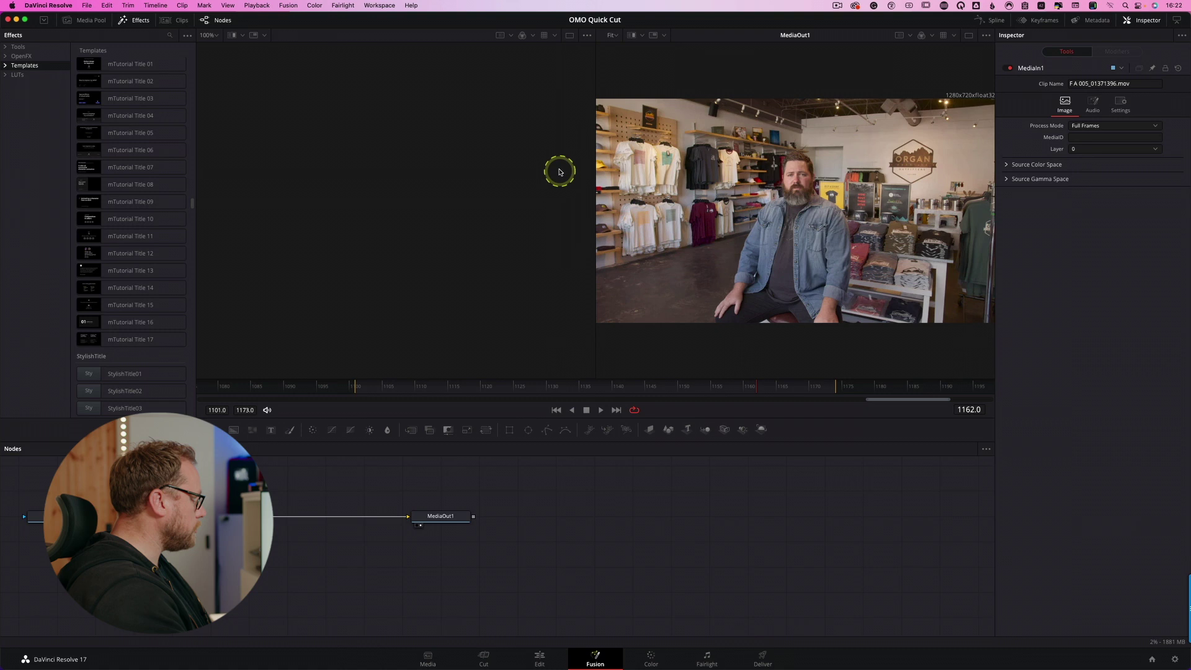
# Switch to DaVinci Resolve, deactivate the DaVinci Resolve Studio license on this machine and quit the program.
pyautogui.click(410, 5)
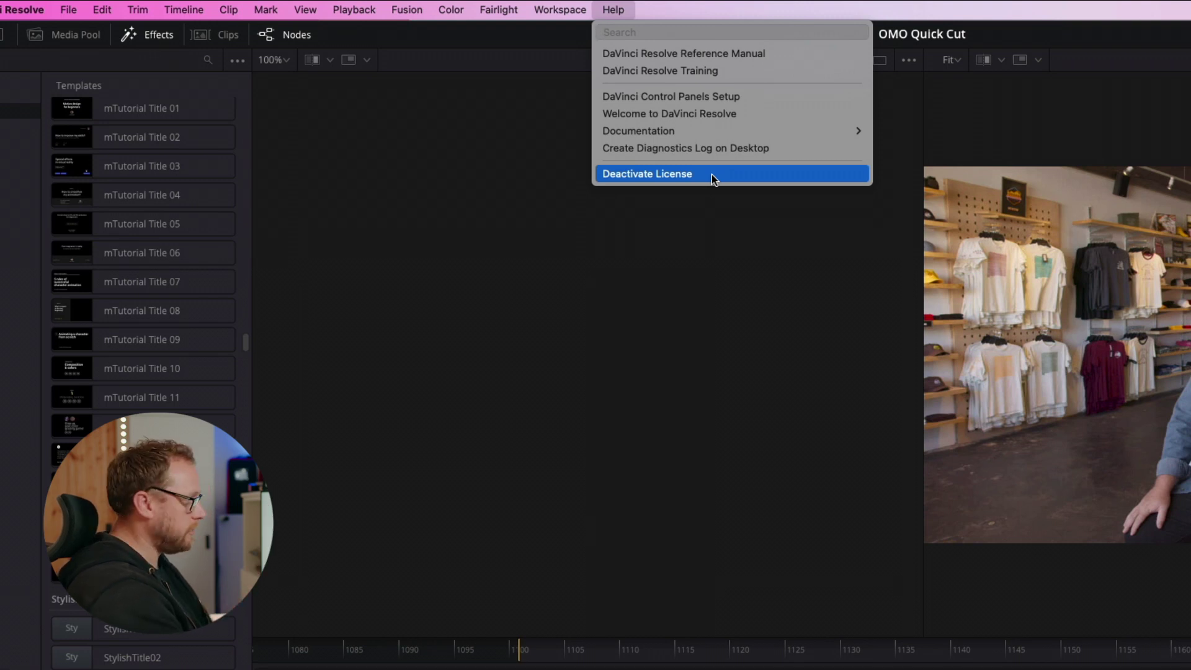
pyautogui.click(712, 174)
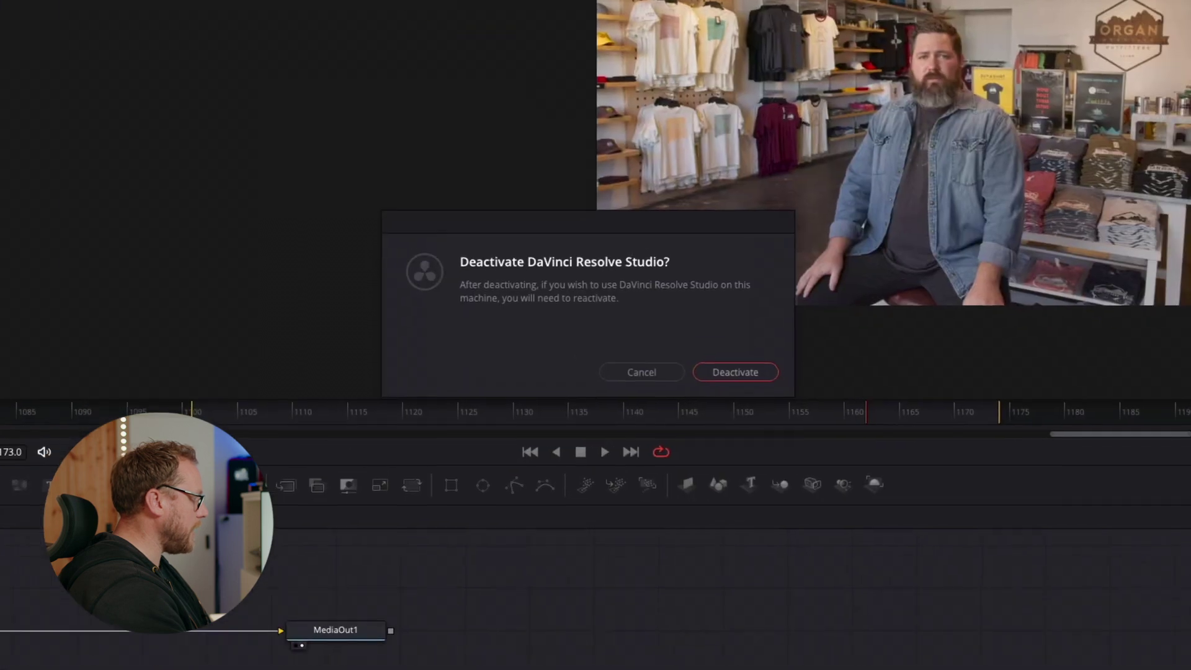
pyautogui.click(741, 385)
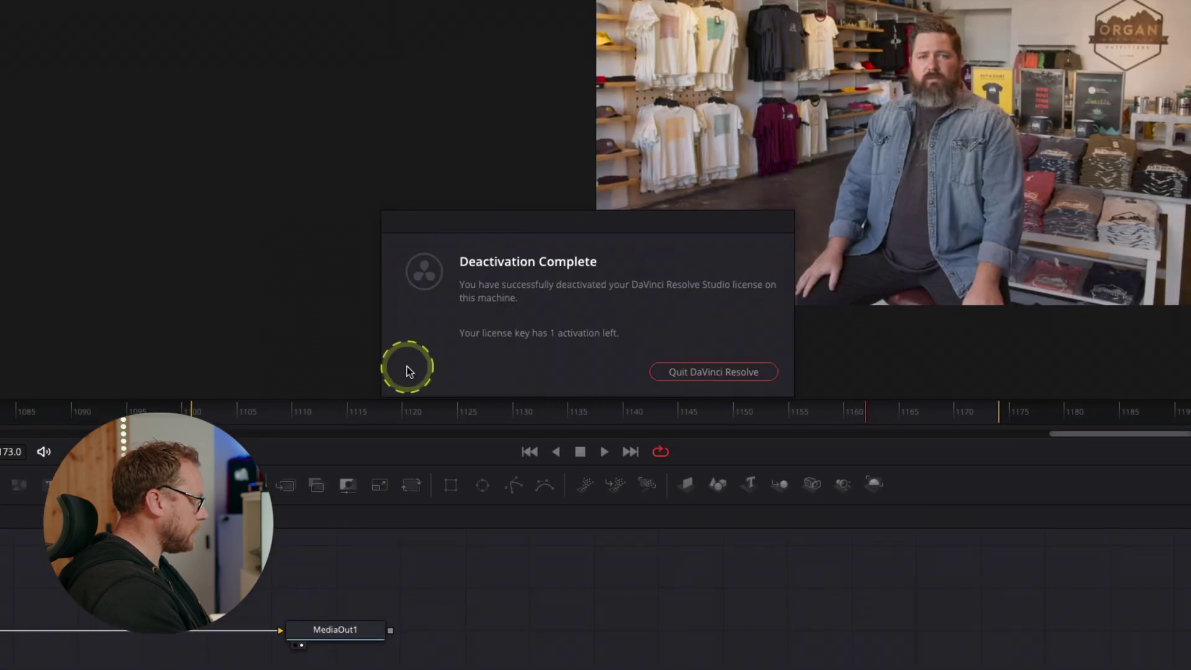
pyautogui.click(714, 372)
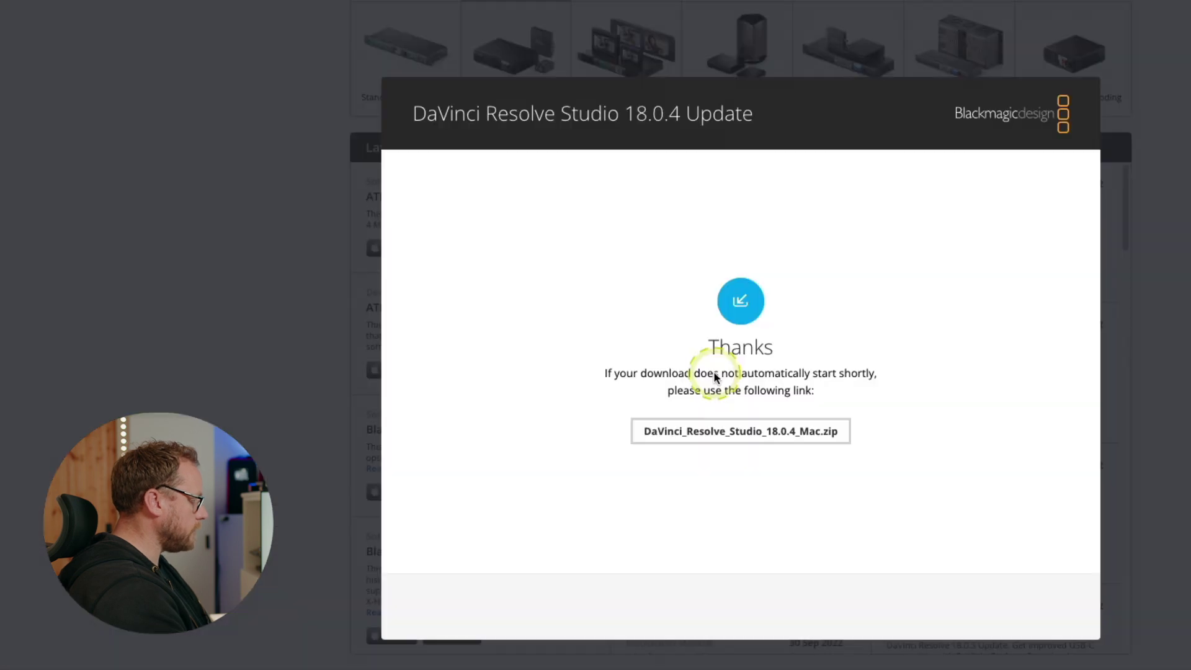
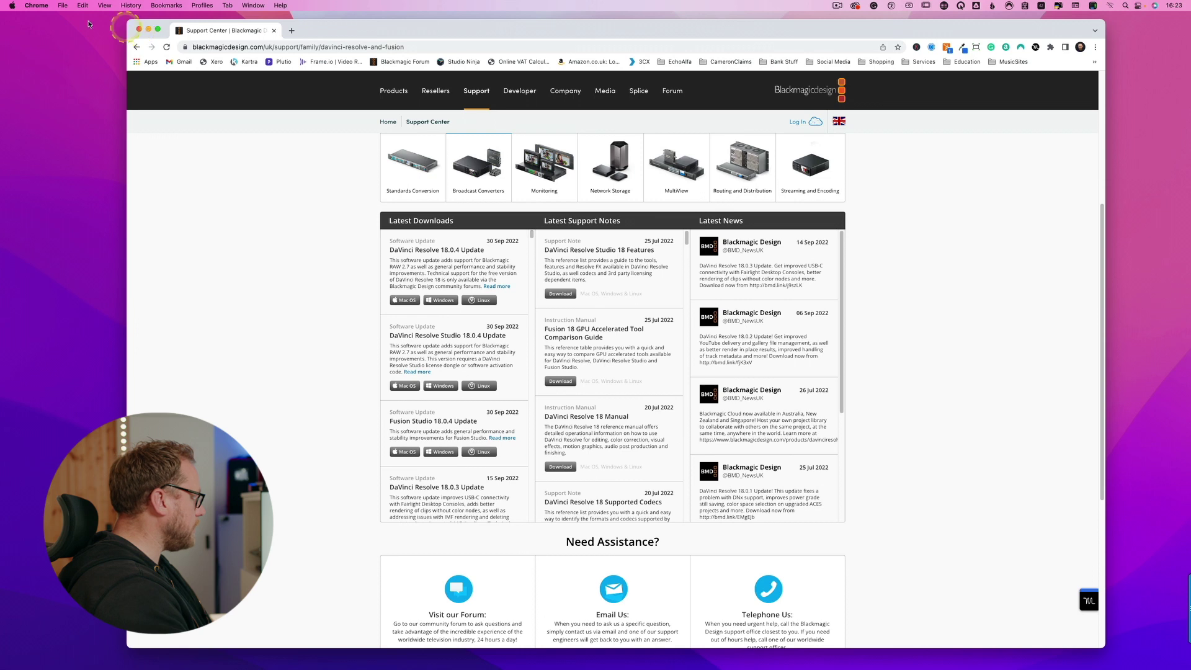
# Close the Chrome window and open the DaVinci_Resolve_Studio_18.0.4_Mac.dmg disk image from the Downloads folder in Finder.
pyautogui.click(139, 29)
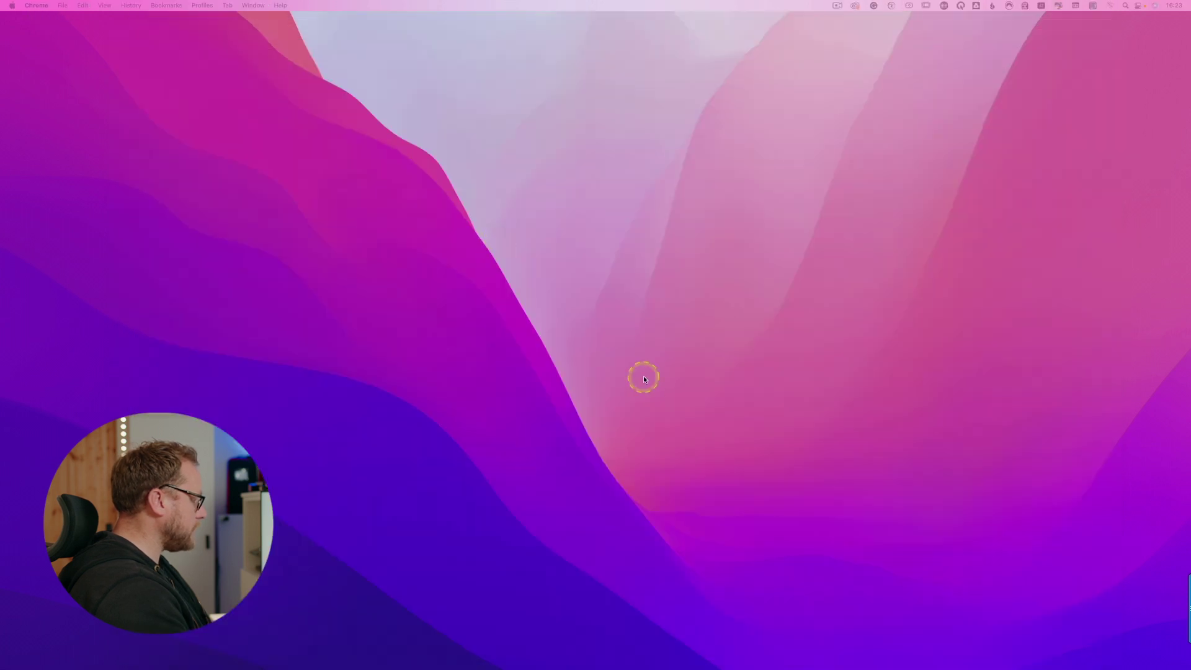
pyautogui.moveTo(701, 667)
pyautogui.click(819, 650)
pyautogui.click(769, 583)
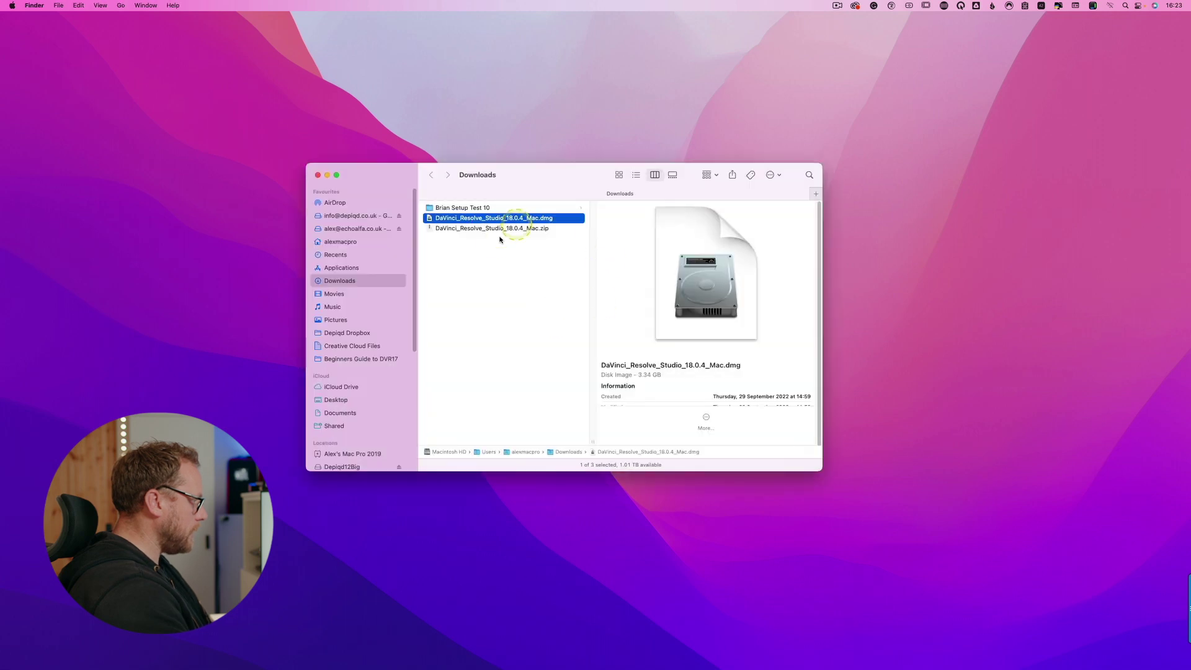
pyautogui.doubleClick(453, 222)
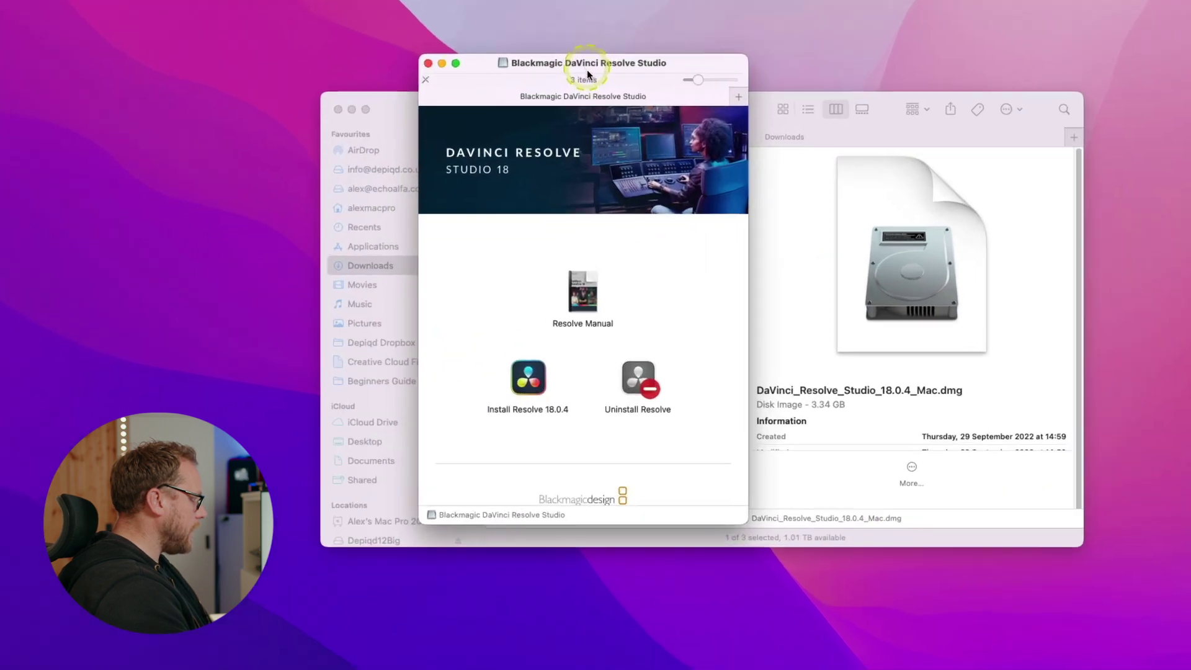
# Copy the Resolve Manual from the Blackmagic DaVinci Resolve Studio disk image to the Desktop folder.
pyautogui.moveTo(471, 295)
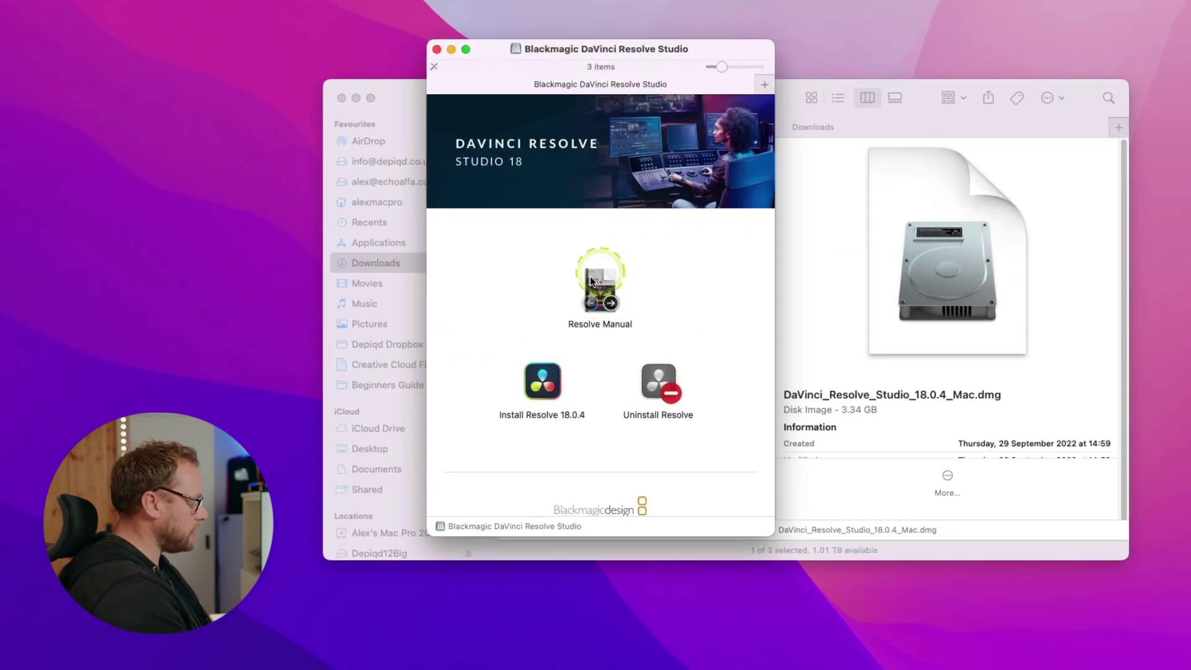
pyautogui.rightClick(608, 289)
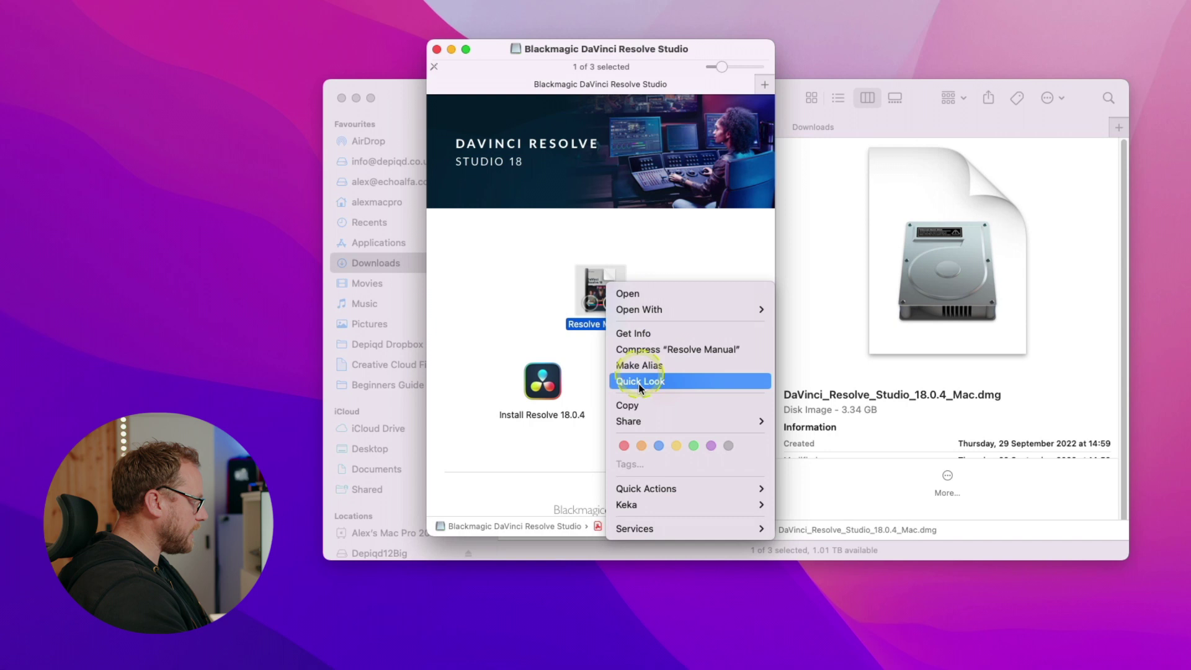
pyautogui.click(633, 409)
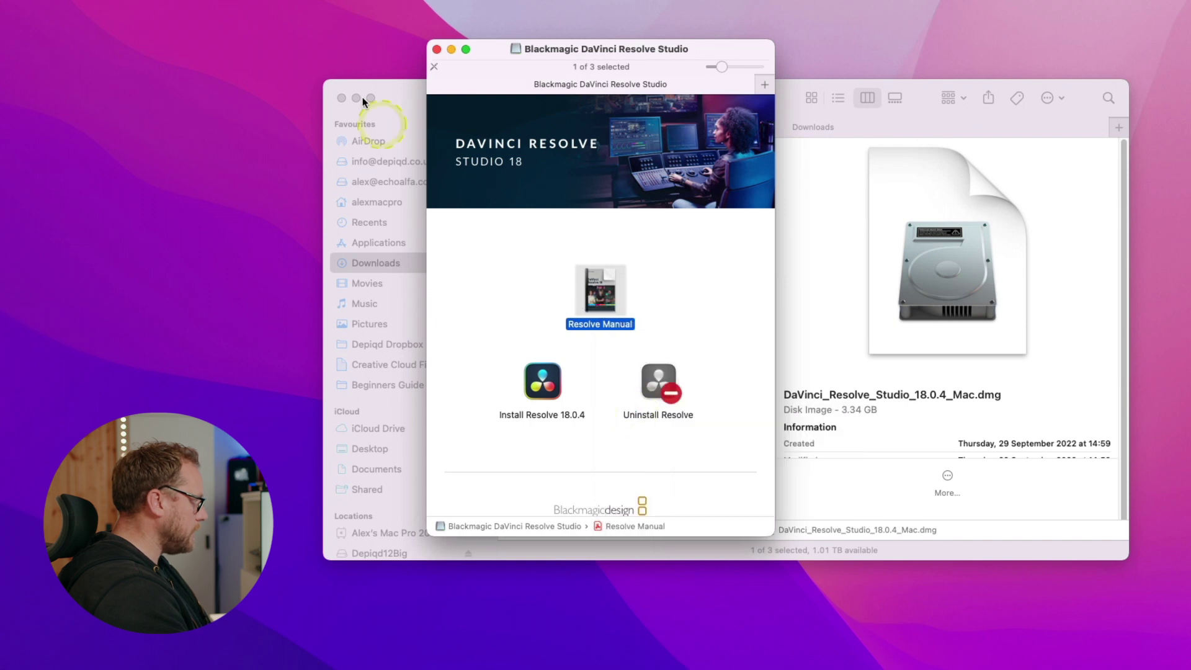
pyautogui.click(406, 97)
pyautogui.click(373, 455)
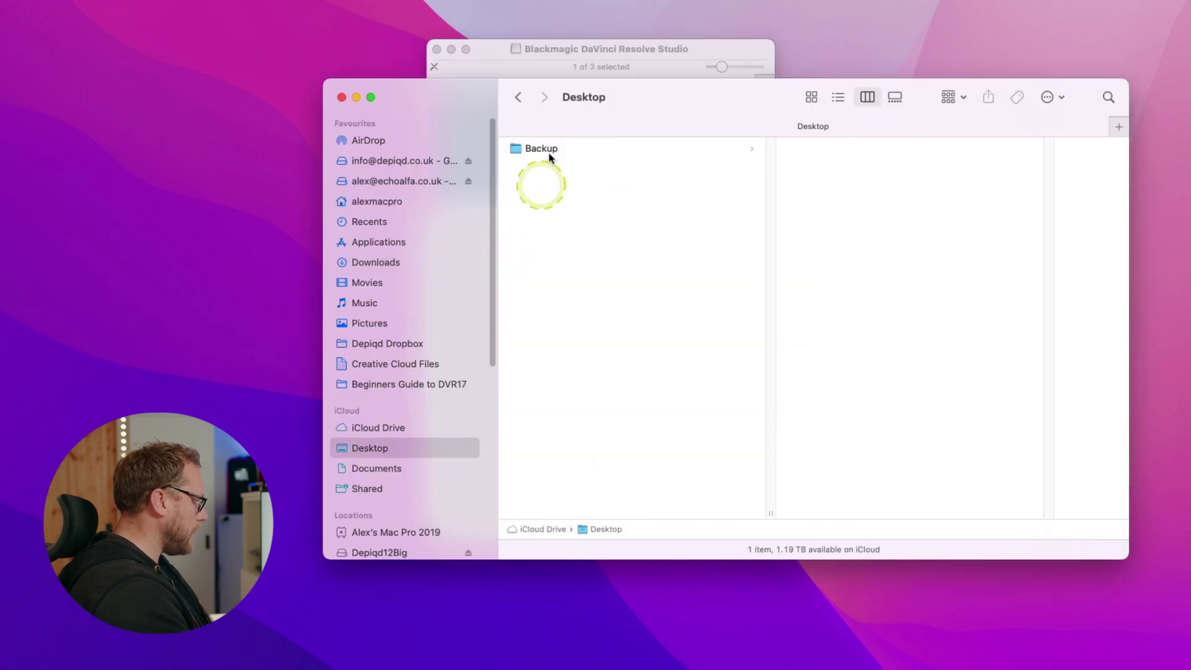
pyautogui.click(541, 151)
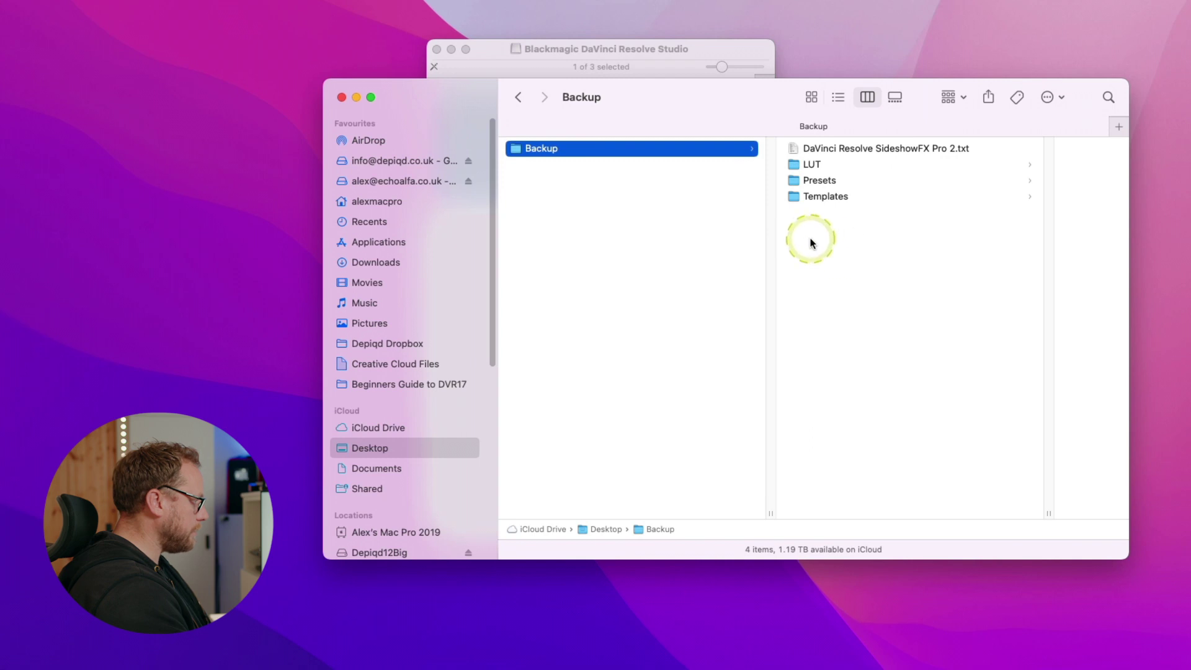
pyautogui.rightClick(634, 221)
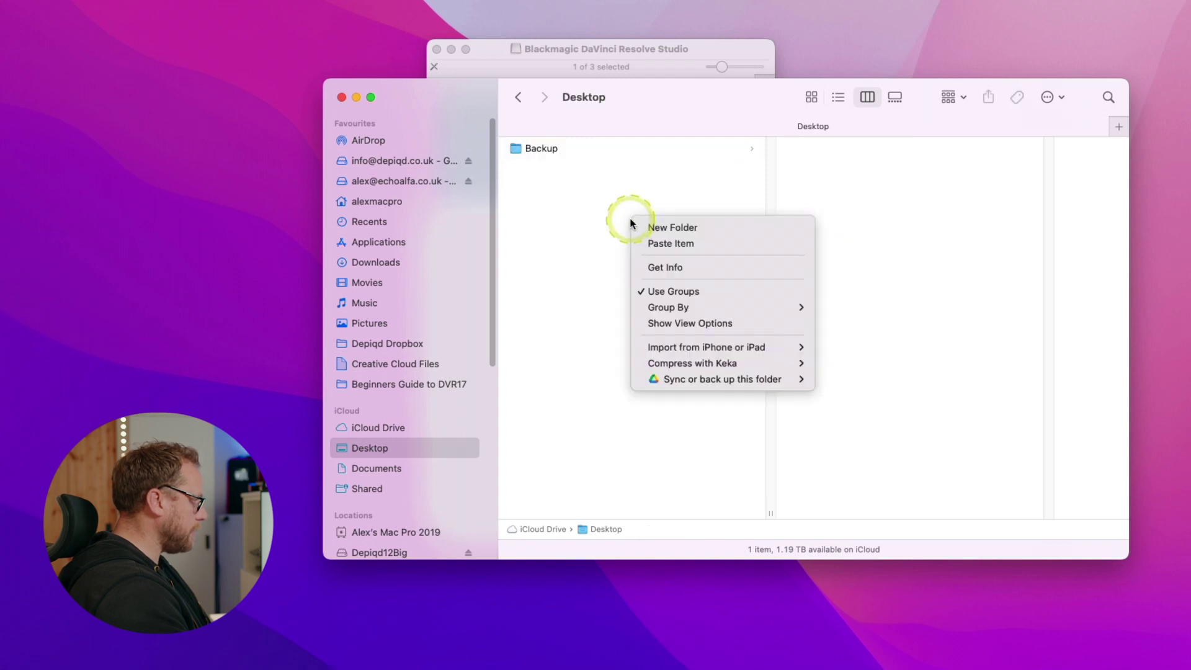
pyautogui.click(670, 244)
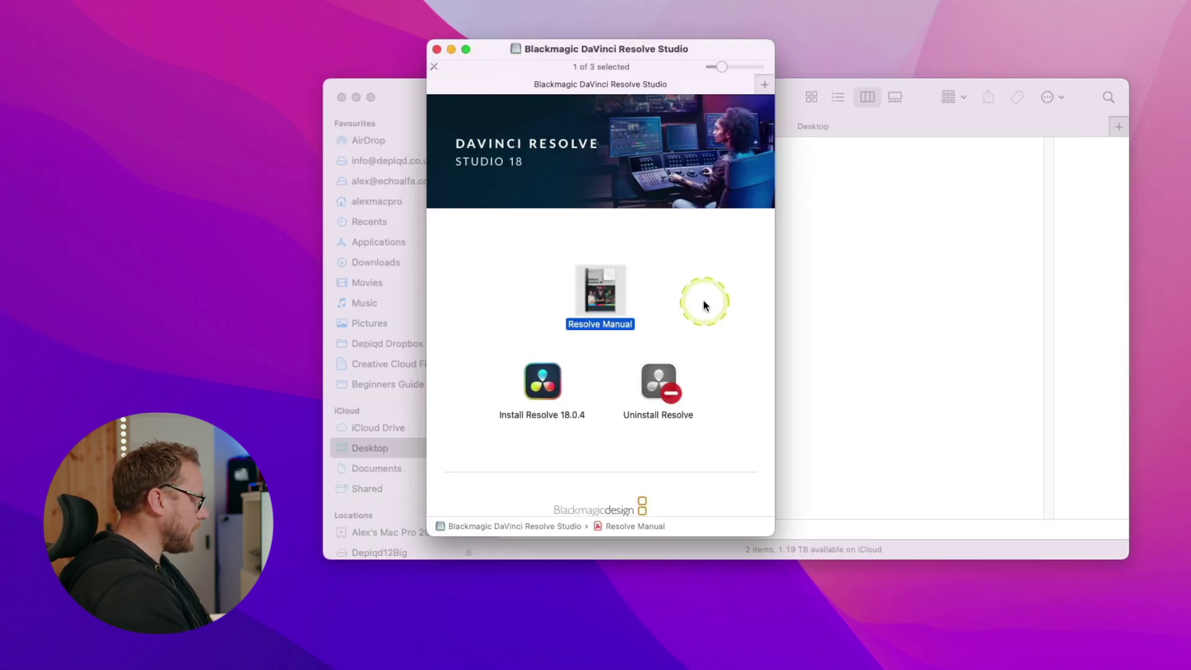
# Run Uninstall Resolve from the disk image, allow it to open and authorise the removal with the account password.
pyautogui.doubleClick(658, 385)
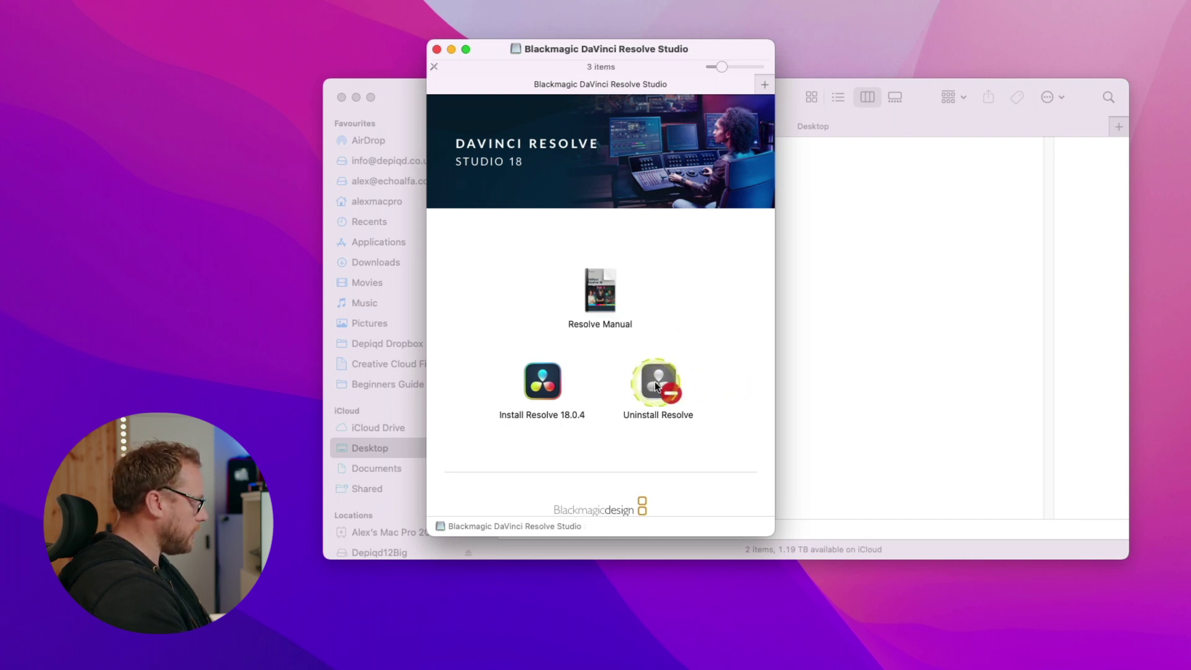
pyautogui.click(768, 201)
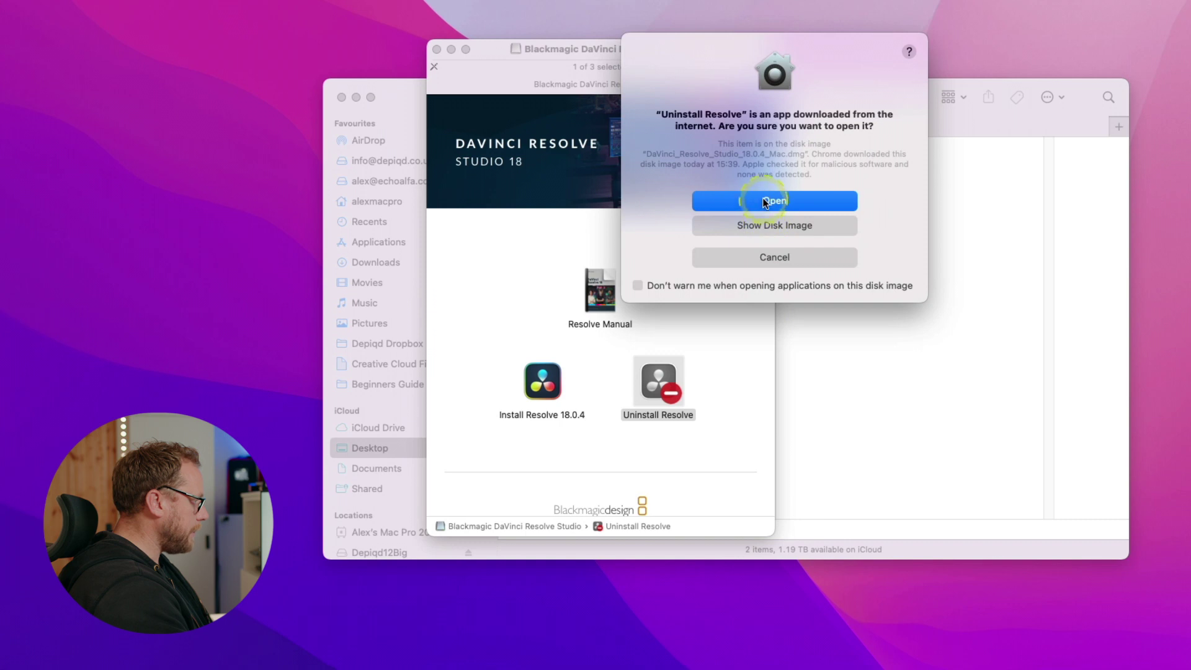
pyautogui.click(811, 207)
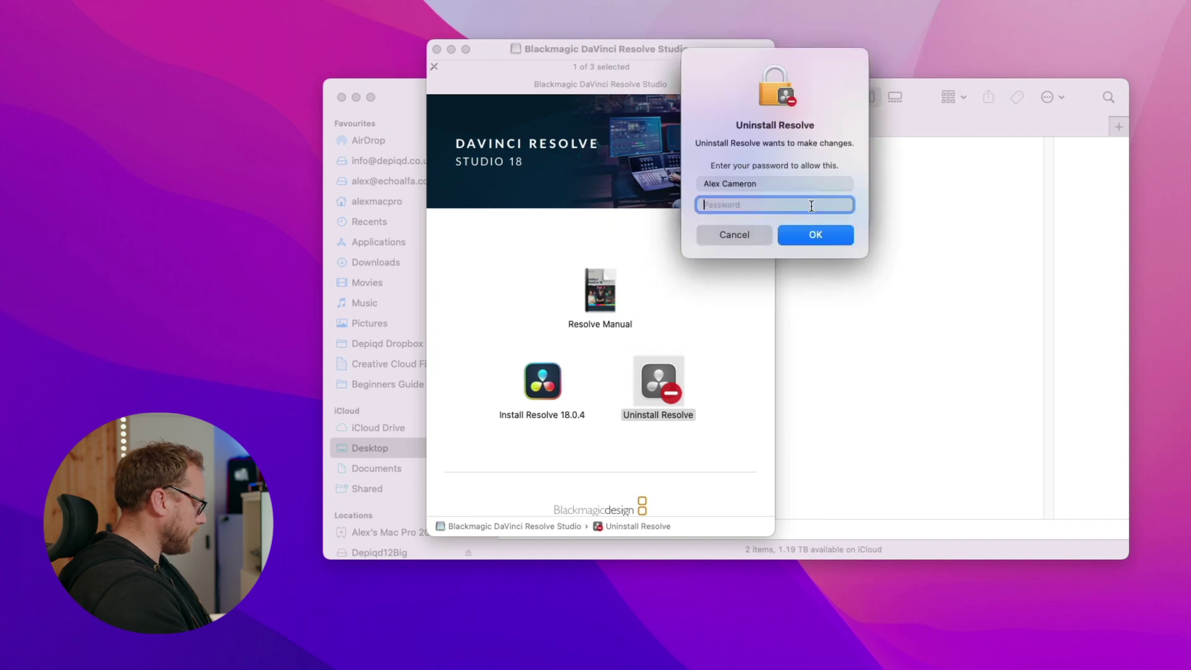
pyautogui.press('Return')
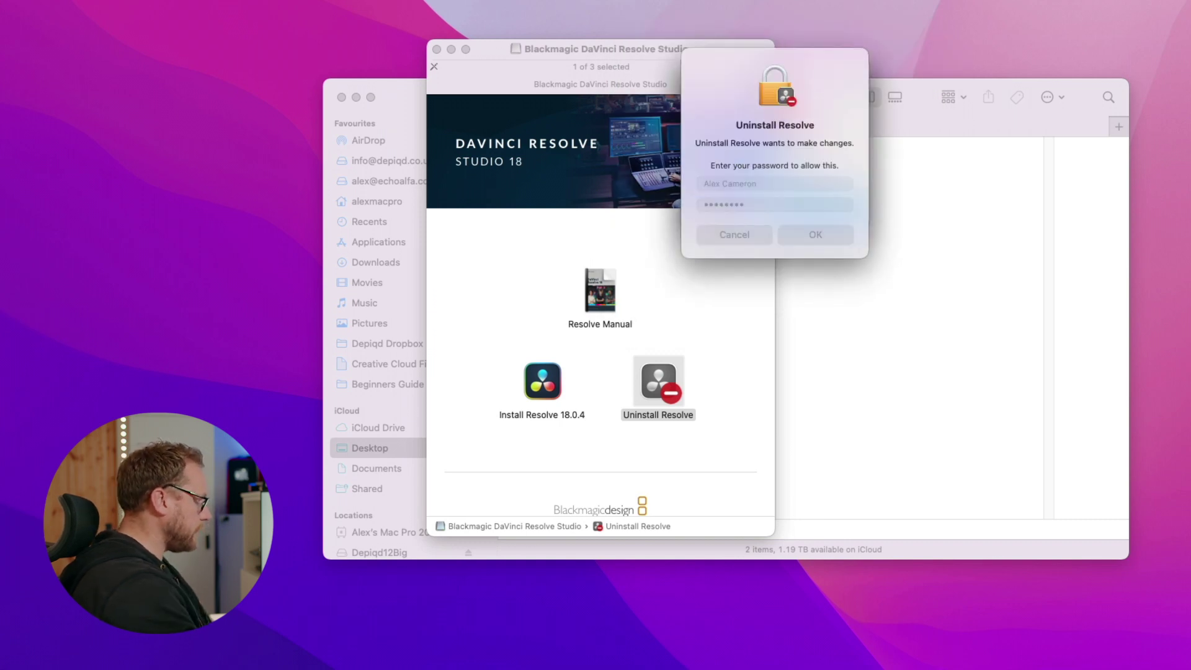
pyautogui.click(773, 185)
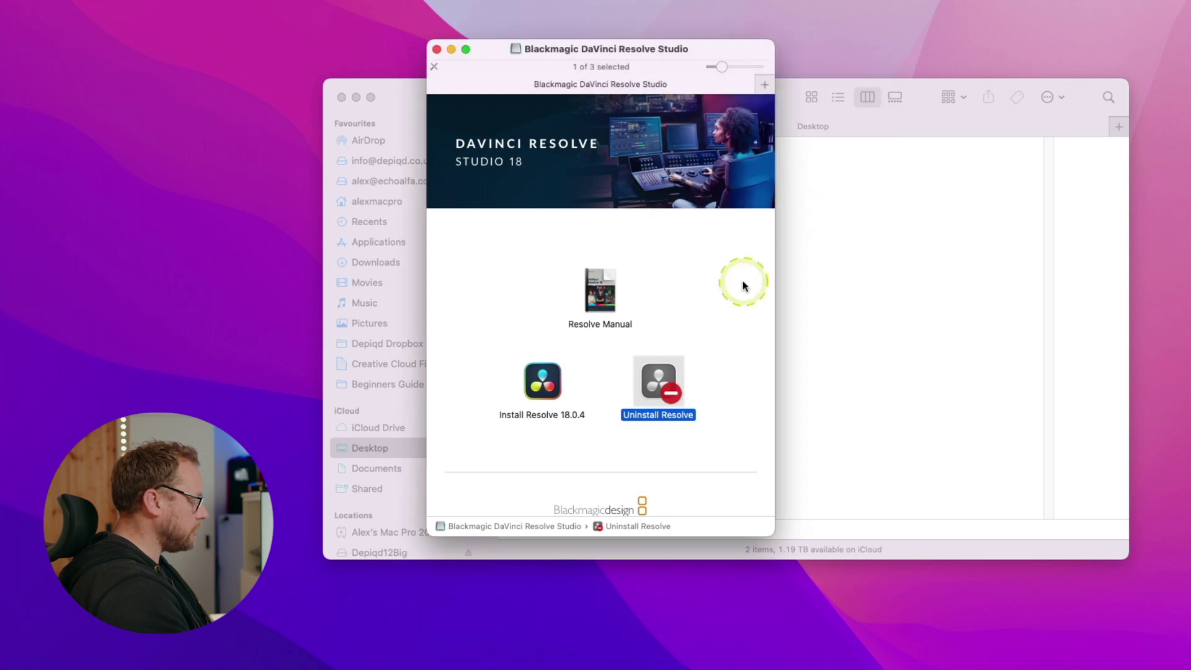
pyautogui.click(744, 286)
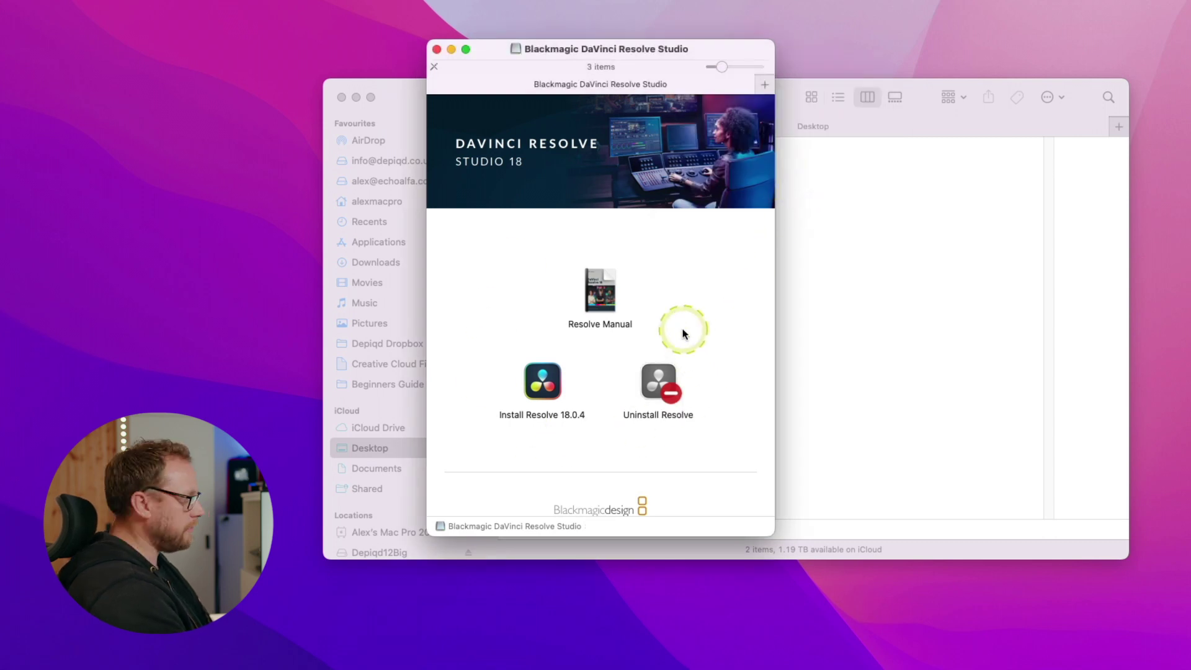
pyautogui.click(692, 391)
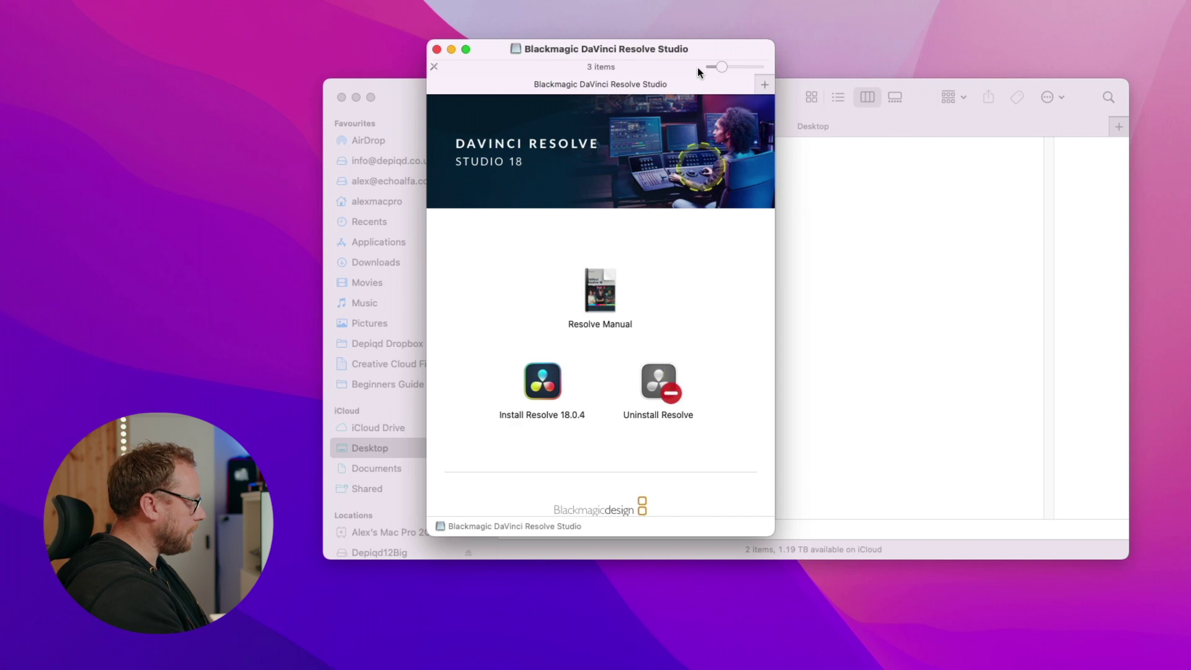
# Permanently delete the Blackmagic Design folder from Library > Application Support in the home folder, using Finder.
pyautogui.click(923, 83)
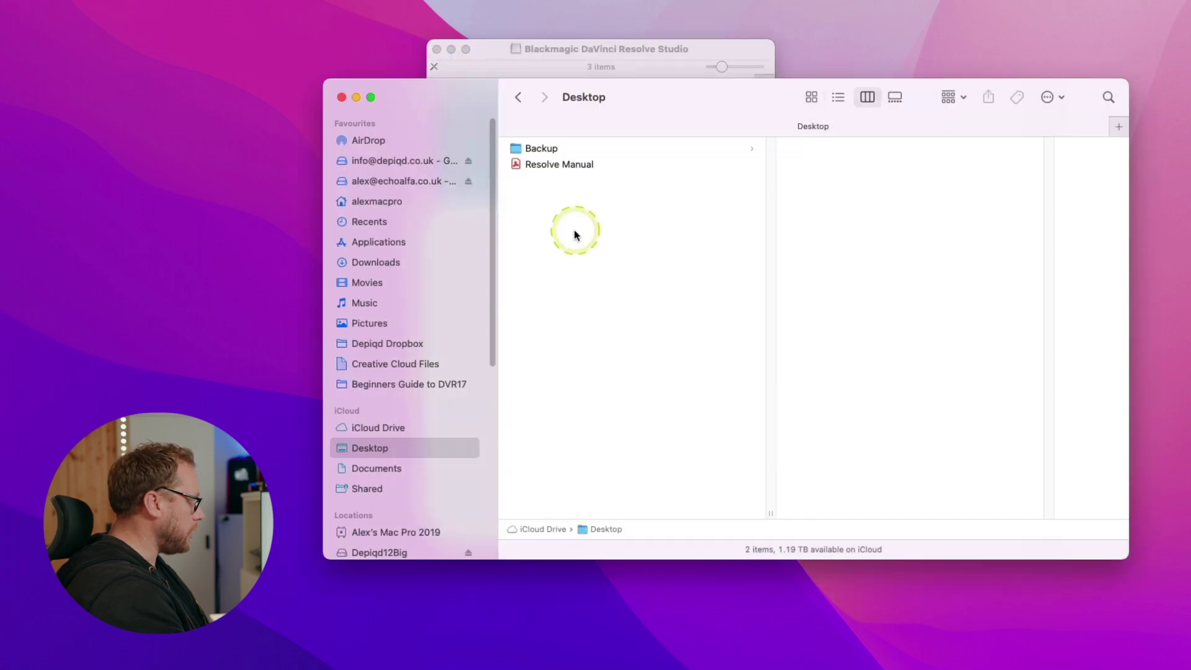
pyautogui.click(422, 201)
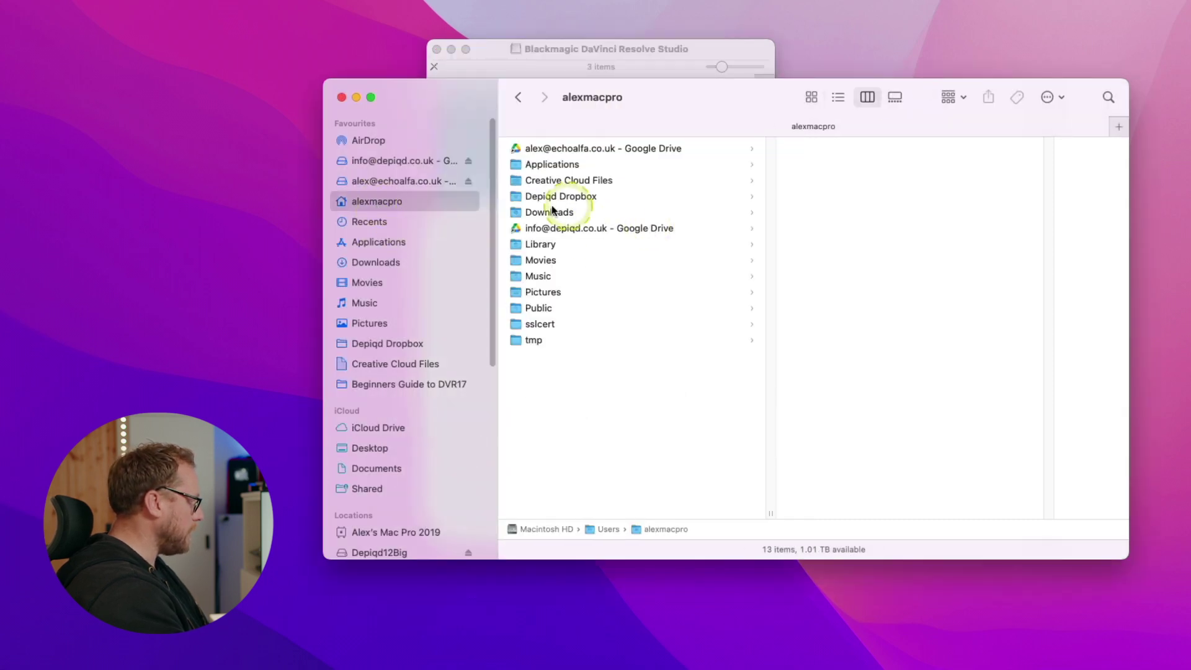
pyautogui.click(545, 245)
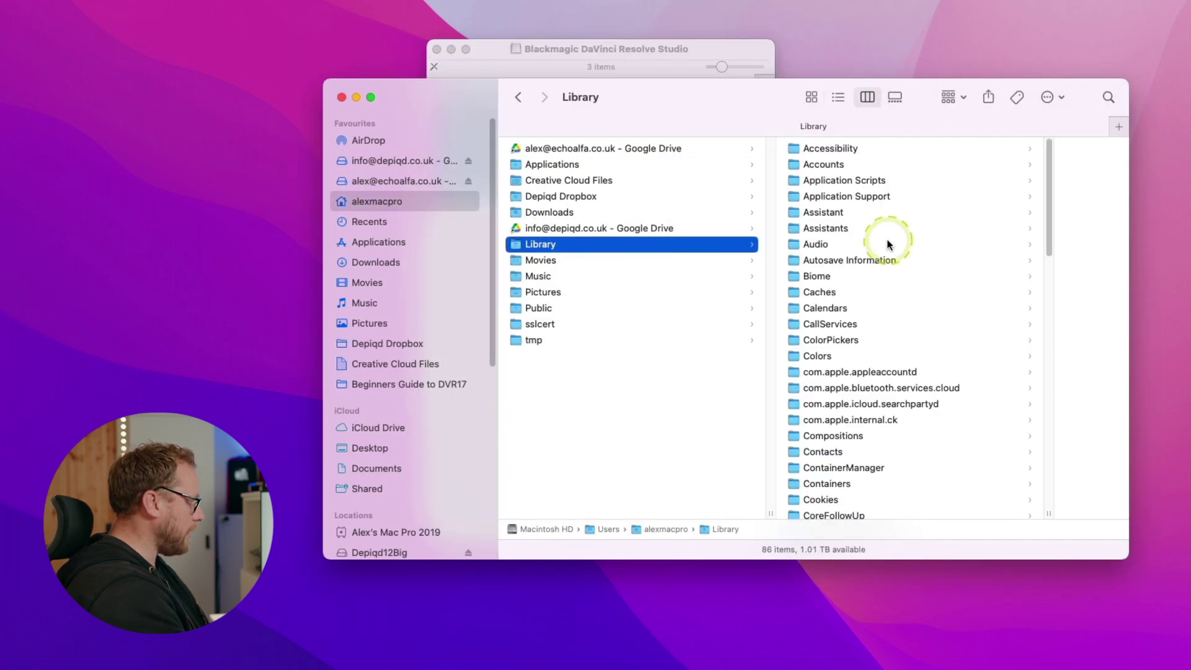
pyautogui.click(846, 197)
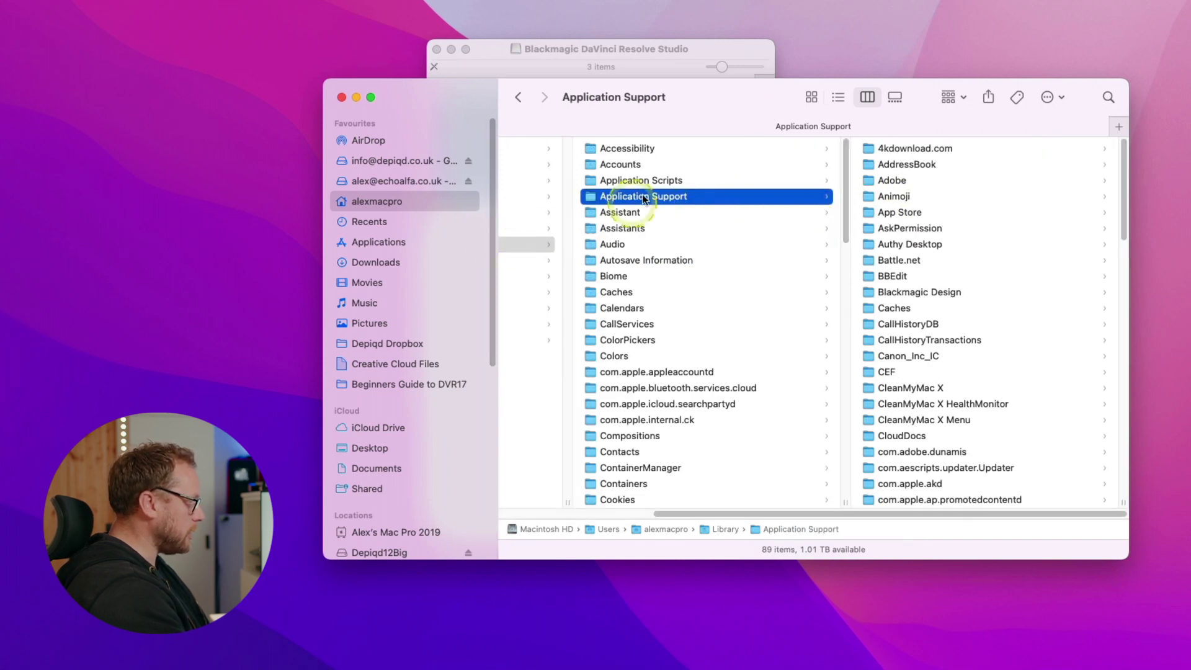
pyautogui.click(925, 294)
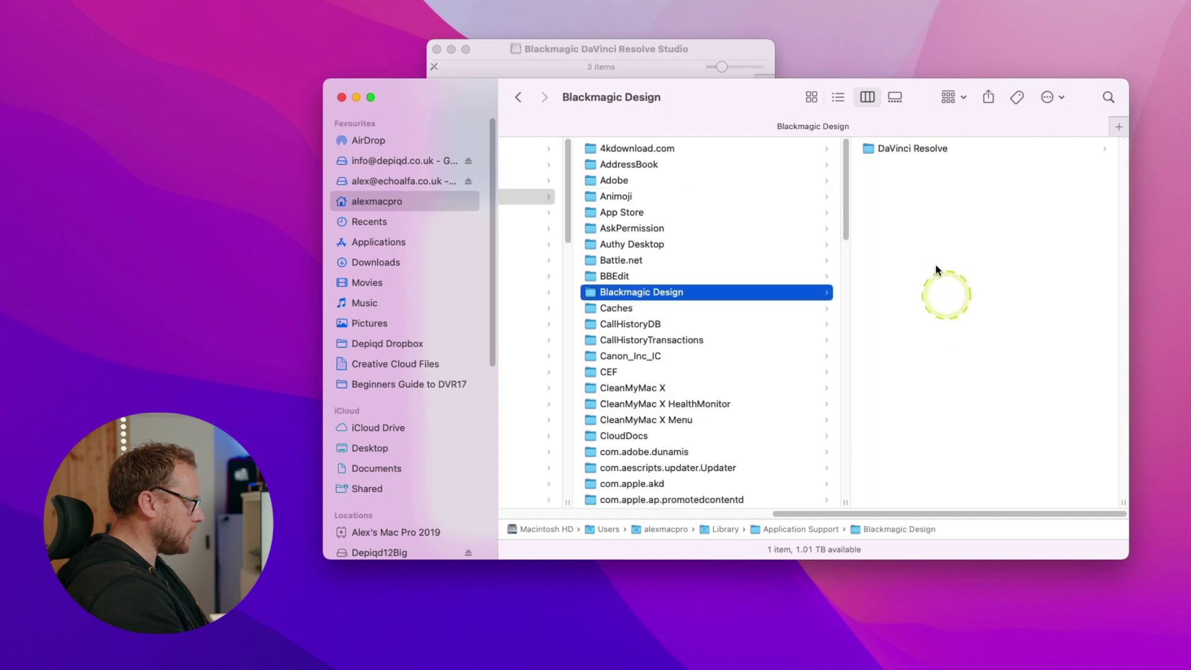
pyautogui.click(906, 151)
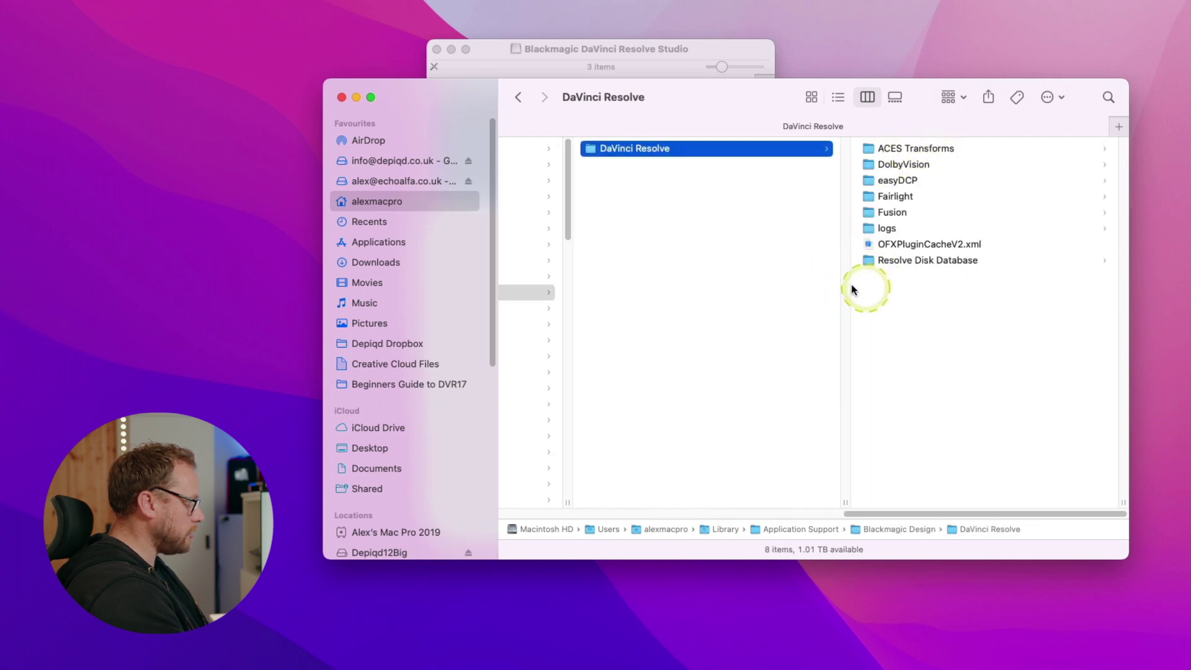
pyautogui.hscroll(-5, 826, 282)
pyautogui.click(649, 292)
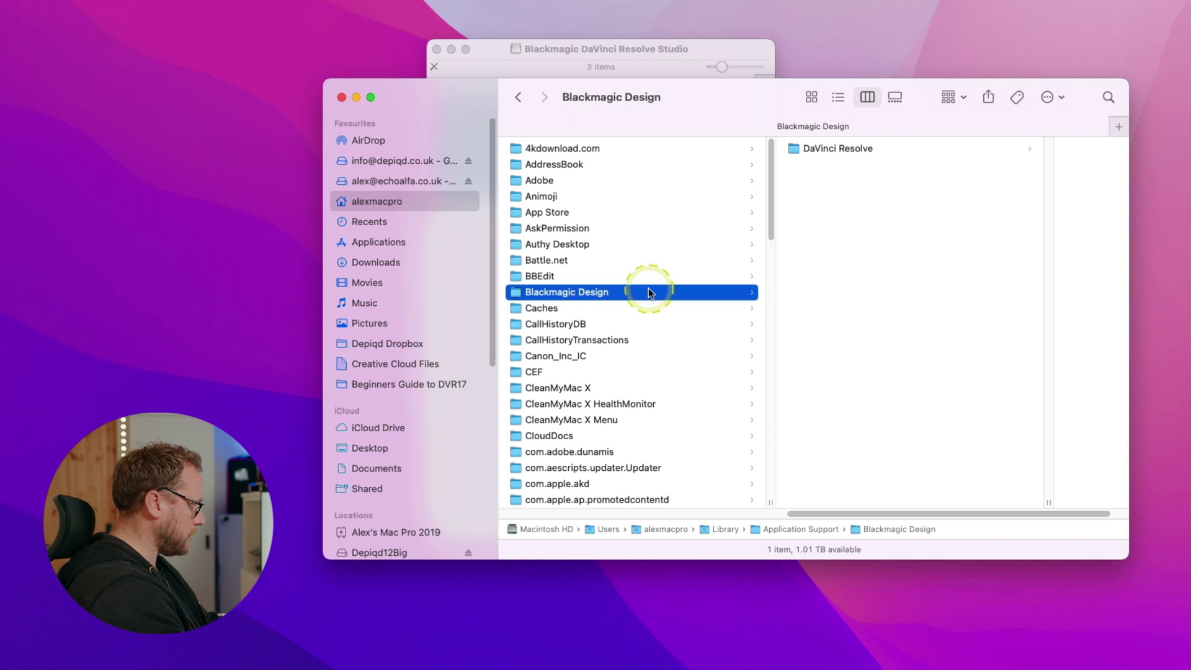
pyautogui.press('alt+super+BackSpace')
pyautogui.click(824, 211)
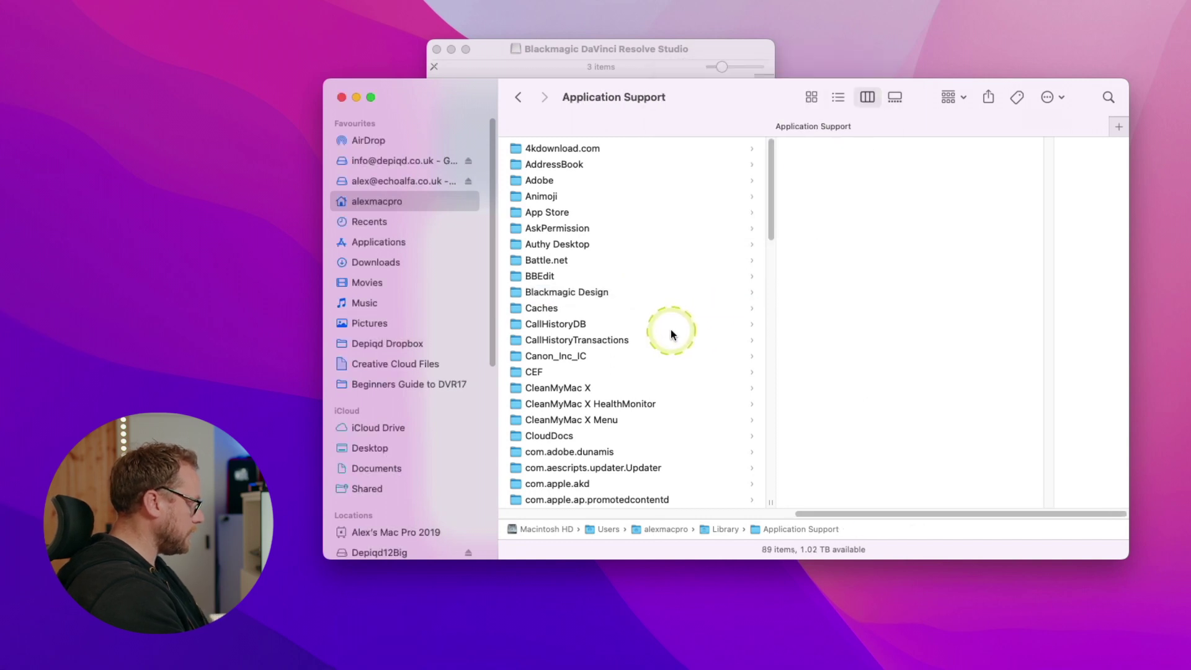
# Permanently delete the Blackmagic Design folder from Library > Preferences in the home folder.
pyautogui.hscroll(3, 648, 385)
pyautogui.scroll(-20, 652, 393)
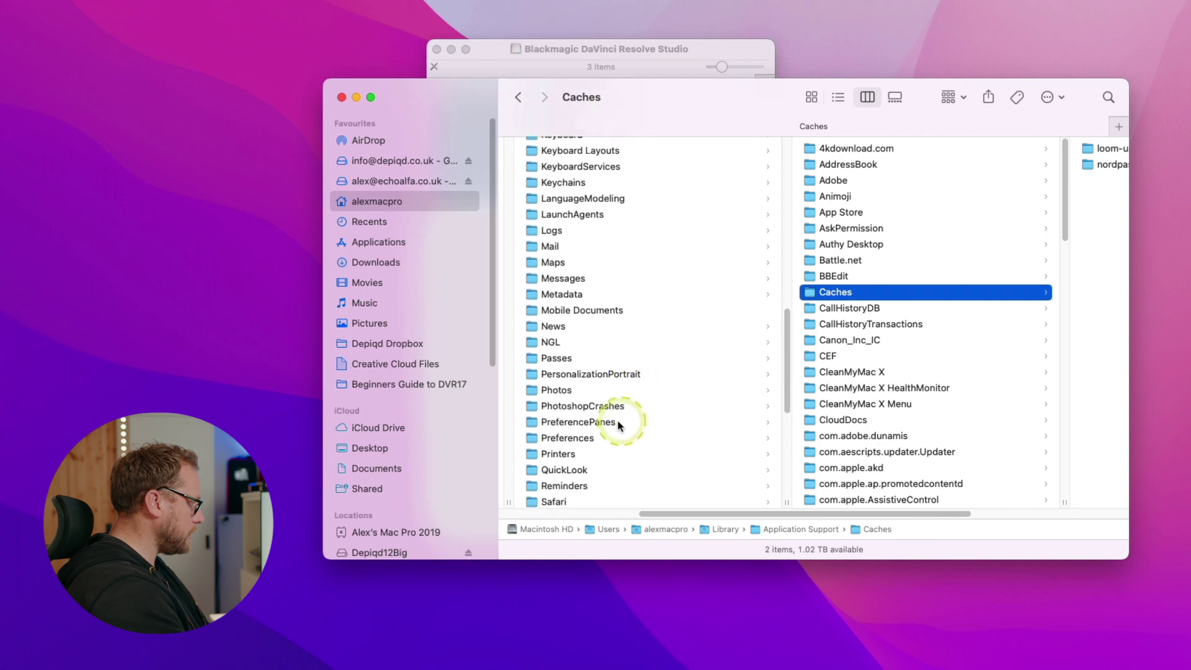
pyautogui.click(570, 439)
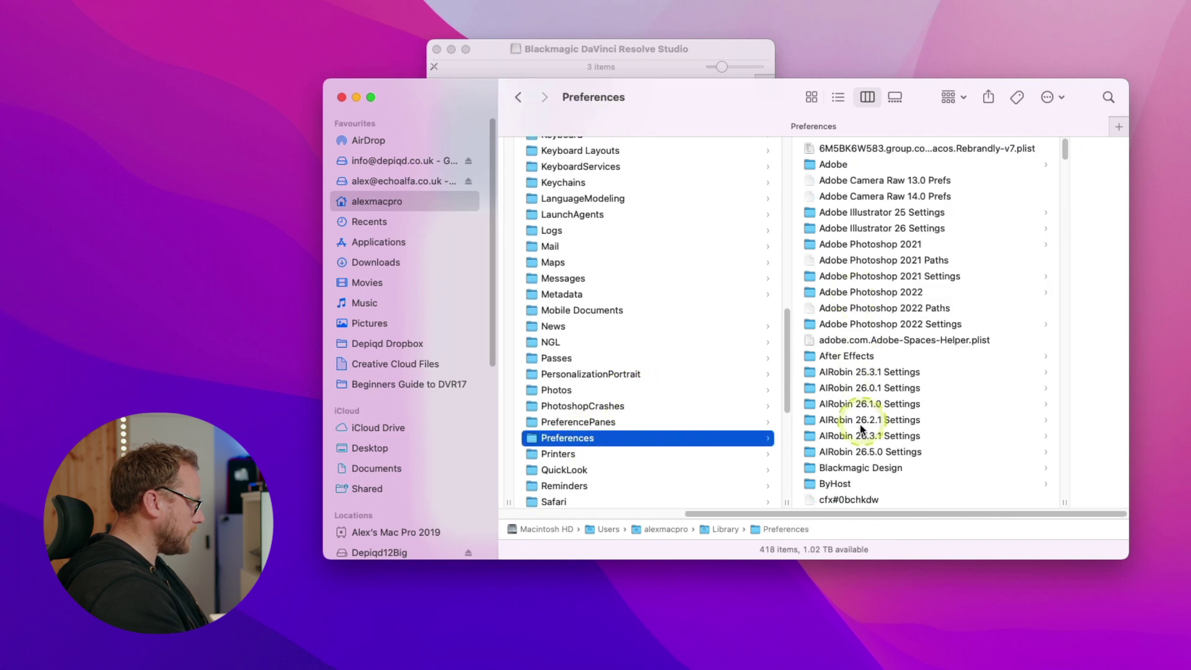
pyautogui.click(859, 469)
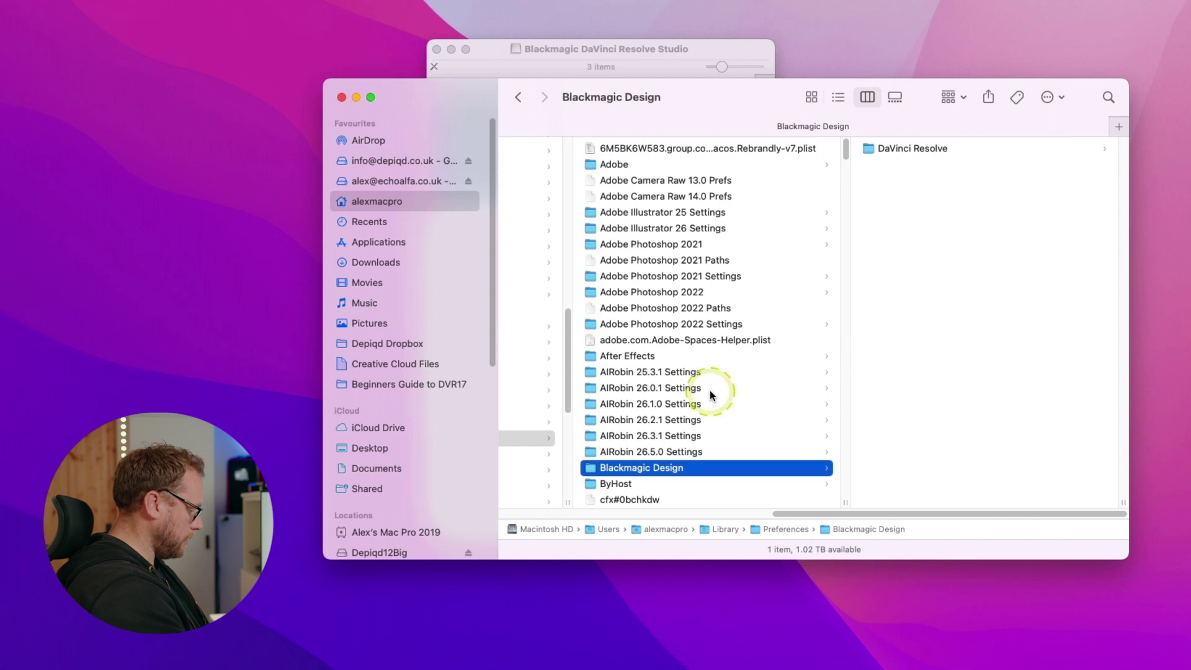
pyautogui.press('super+alt+BackSpace')
pyautogui.click(823, 209)
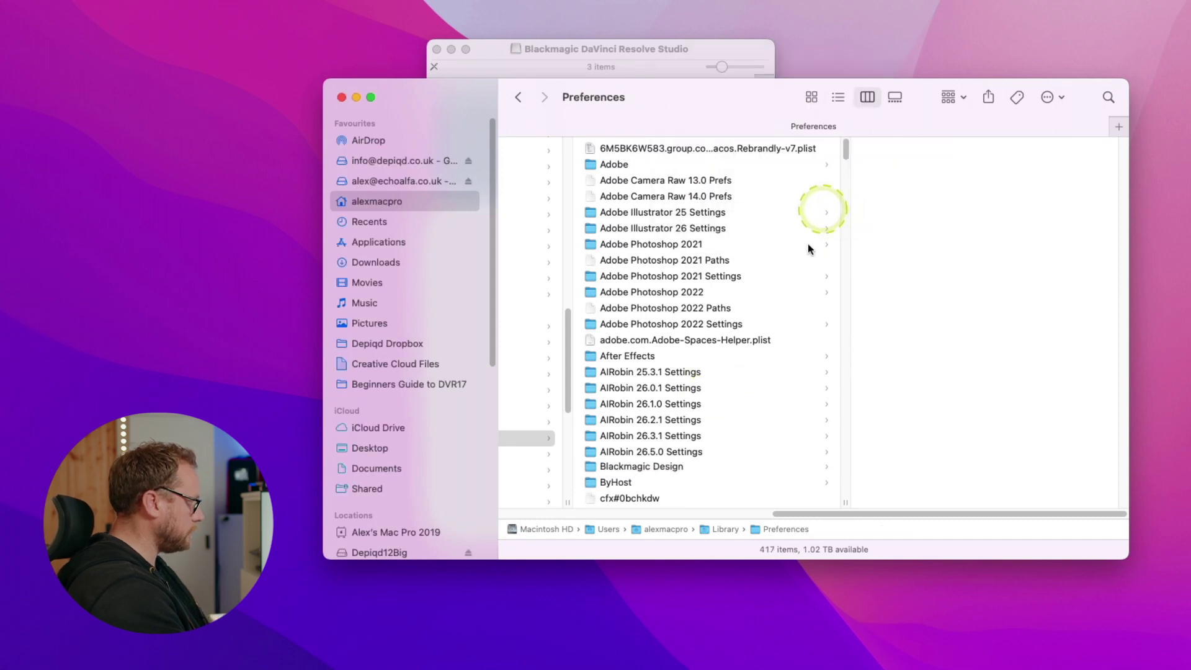
# Permanently delete the DaVinci Resolve folder from Macintosh HD > Library > Application Support > Blackmagic Design.
pyautogui.hscroll(-15, 739, 369)
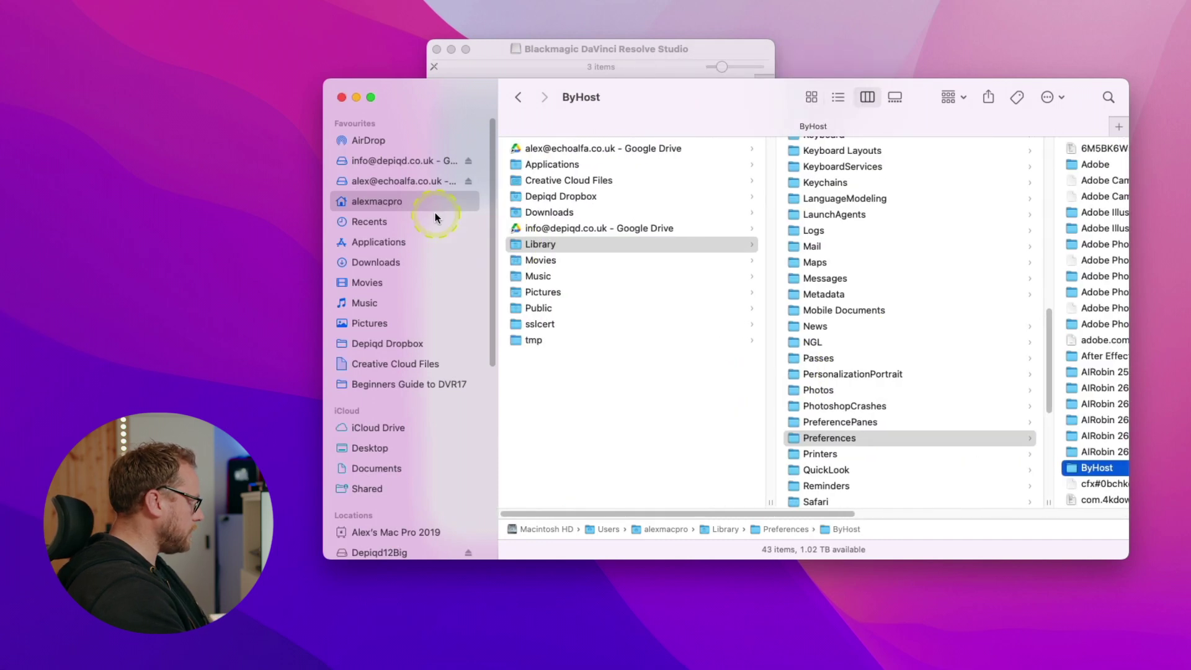
pyautogui.click(398, 529)
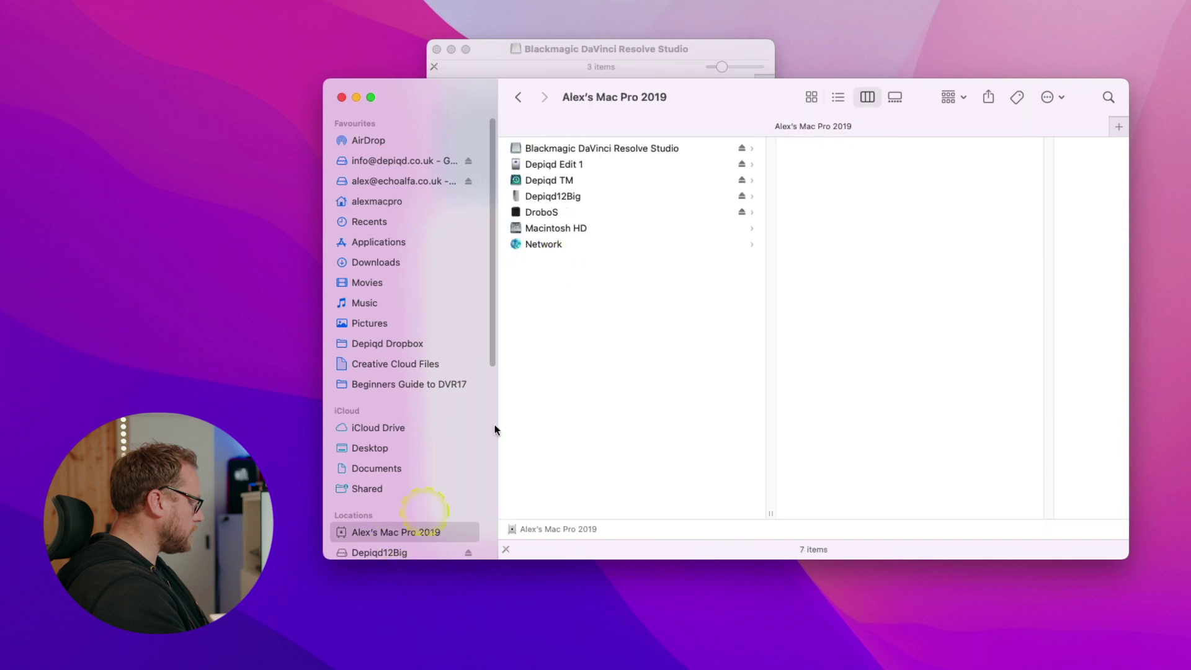
pyautogui.click(562, 228)
pyautogui.click(816, 165)
pyautogui.click(928, 164)
pyautogui.click(922, 214)
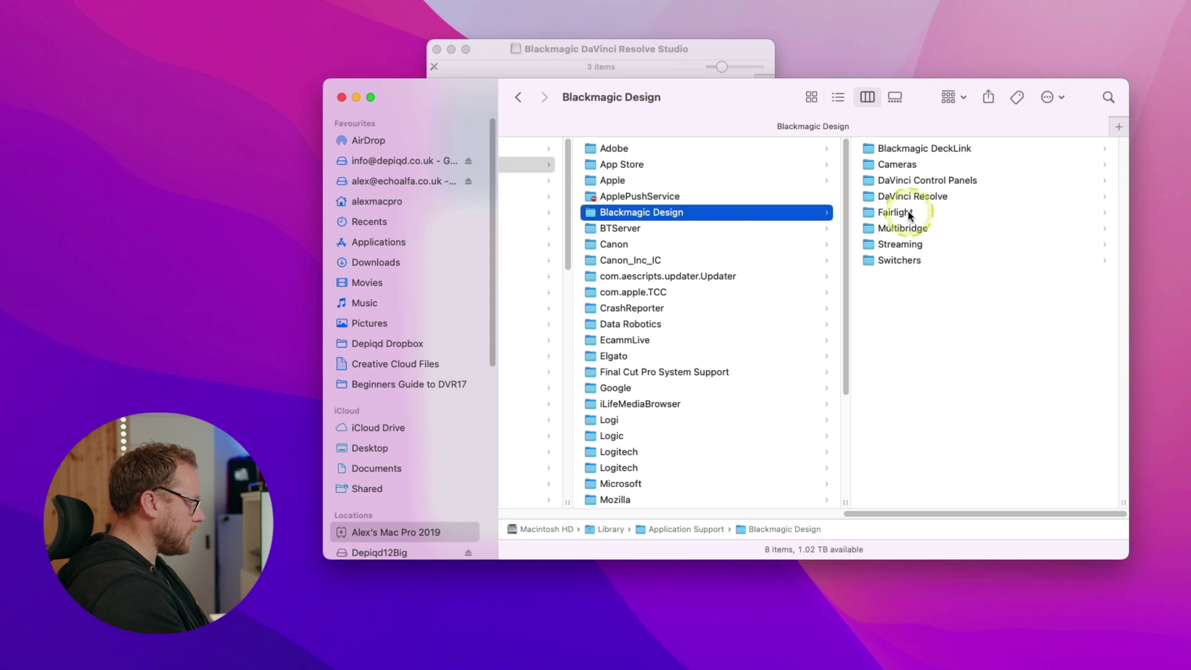
pyautogui.click(911, 197)
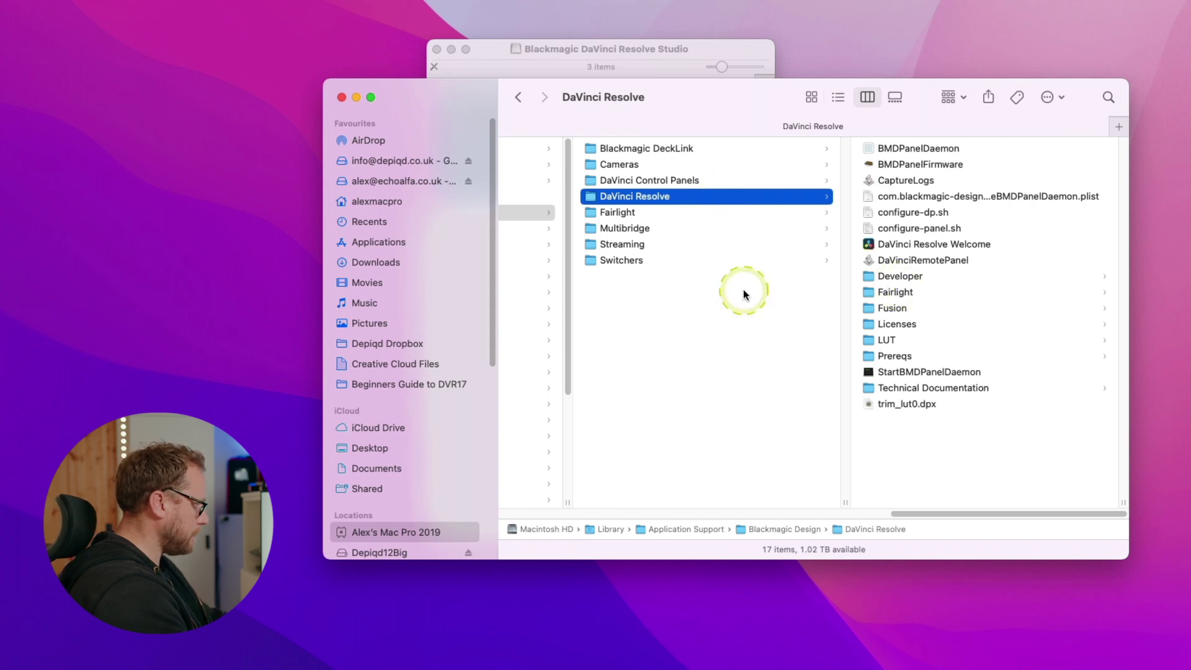
pyautogui.press('alt+super+BackSpace')
pyautogui.click(799, 217)
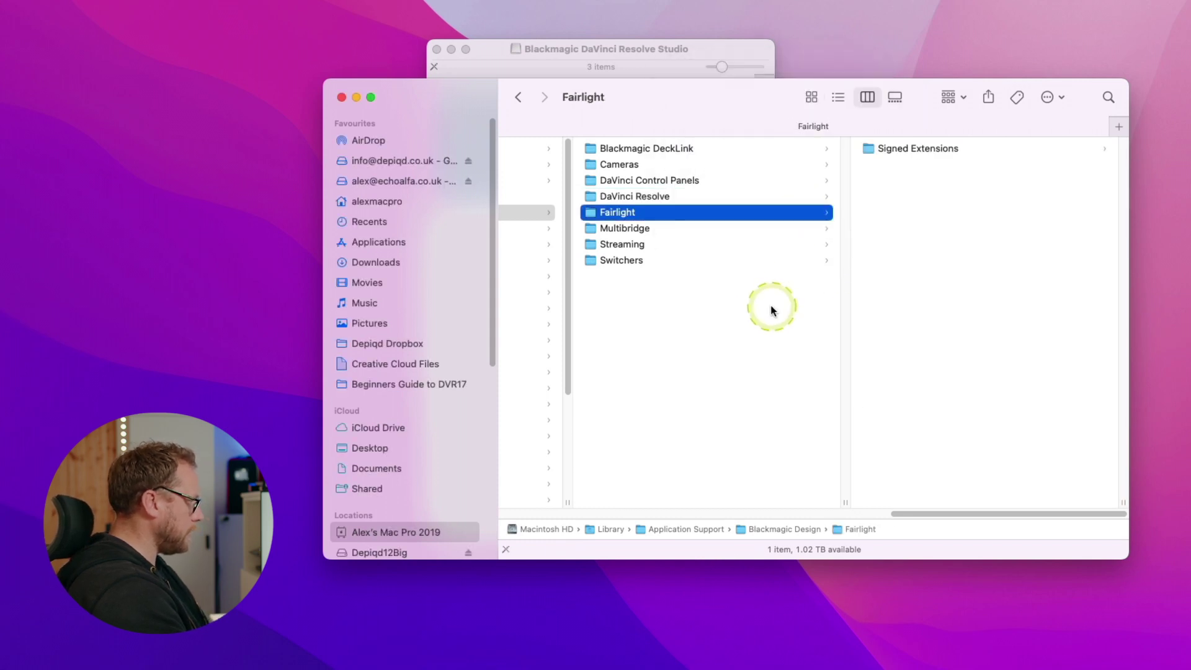
pyautogui.press('Left')
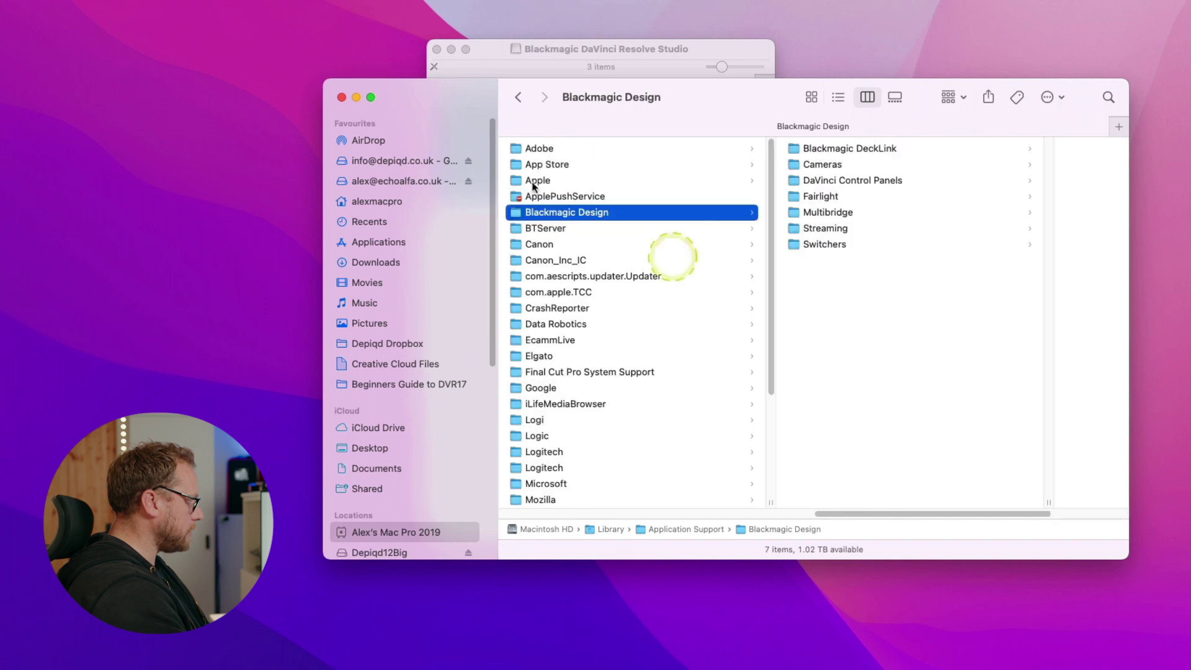
# Close the Finder browsing window and launch Install Resolve 18.0.4 from the Blackmagic DaVinci Resolve Studio disk image.
pyautogui.click(341, 97)
pyautogui.moveTo(692, 50); pyautogui.dragTo(744, 43)
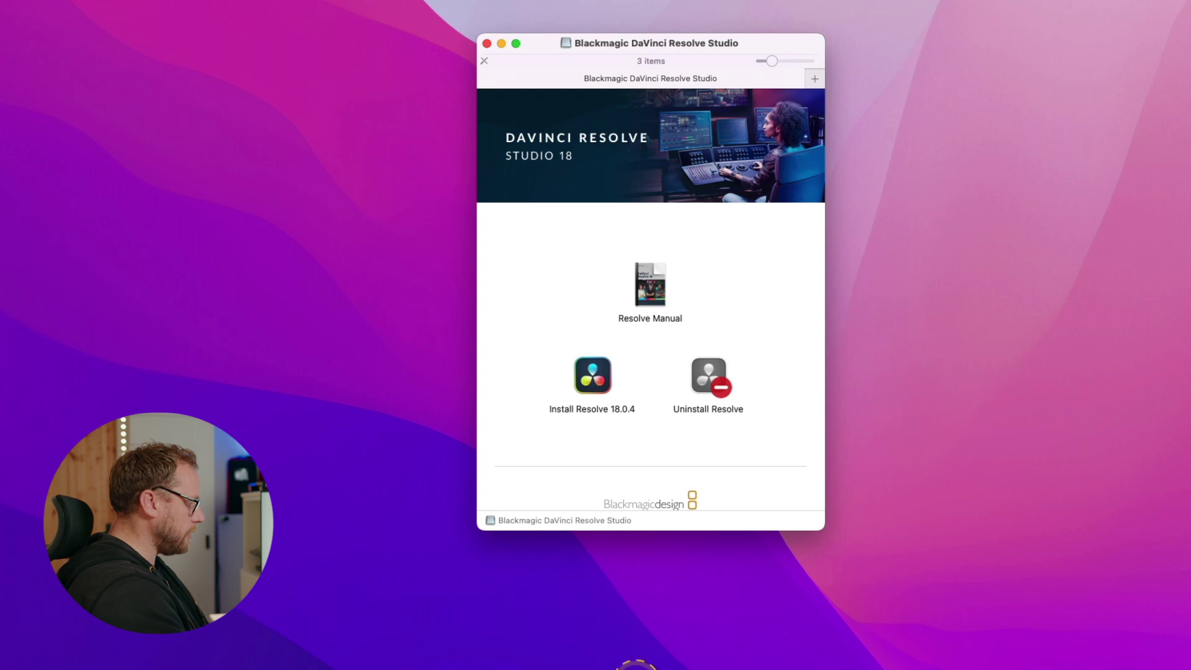
pyautogui.doubleClick(590, 384)
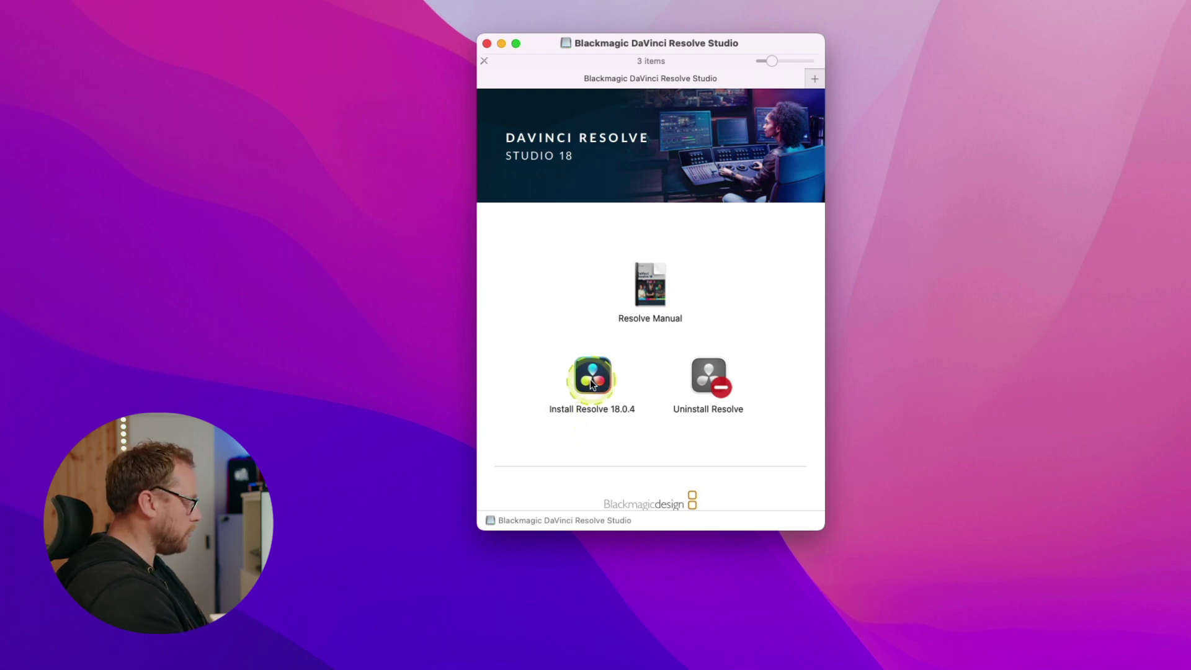
pyautogui.doubleClick(592, 385)
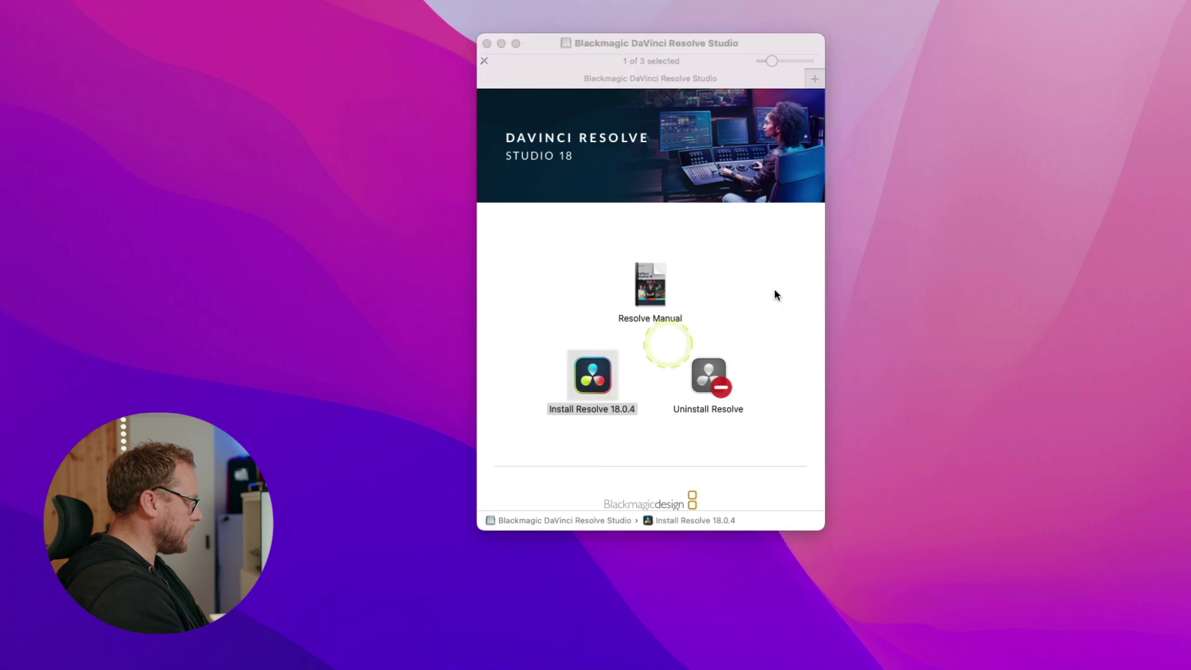
# Agree to the licence terms, run the standard installation on Macintosh HD and authorise it with the account password.
pyautogui.click(949, 418)
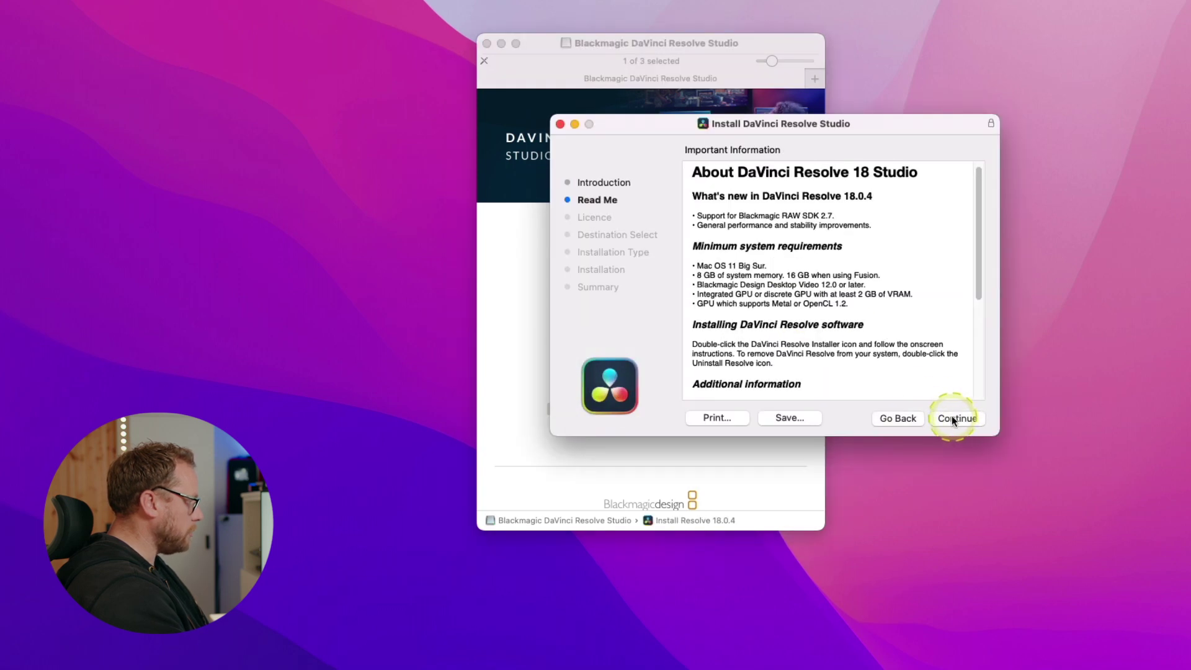
pyautogui.click(953, 420)
pyautogui.click(954, 419)
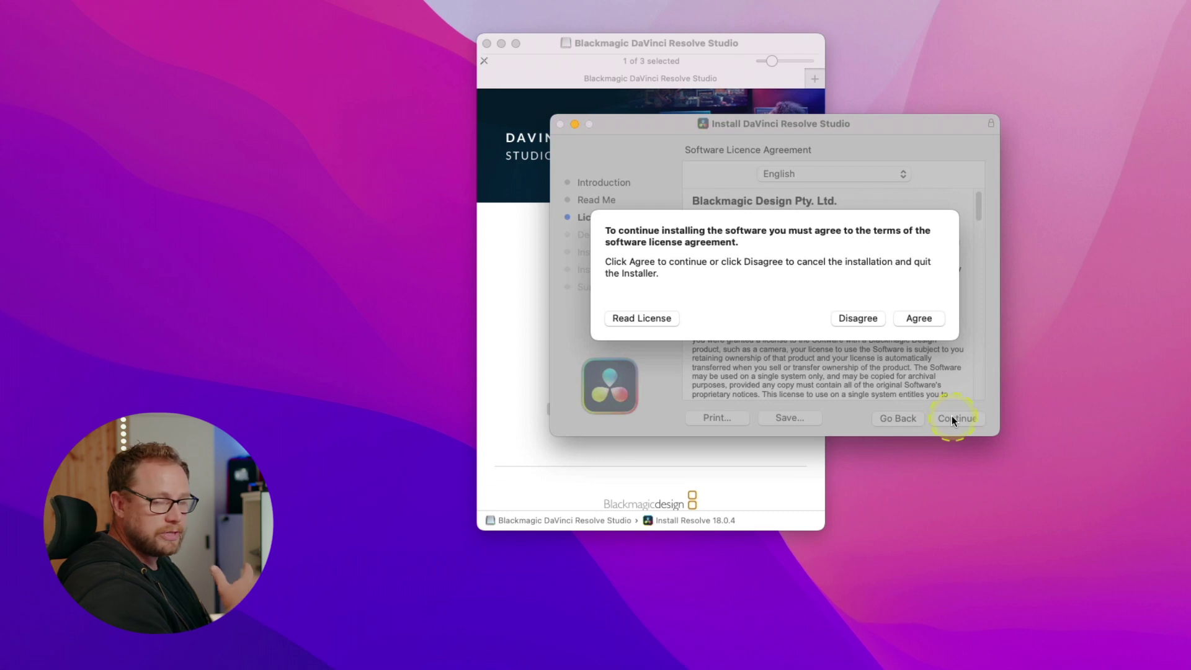
pyautogui.click(919, 318)
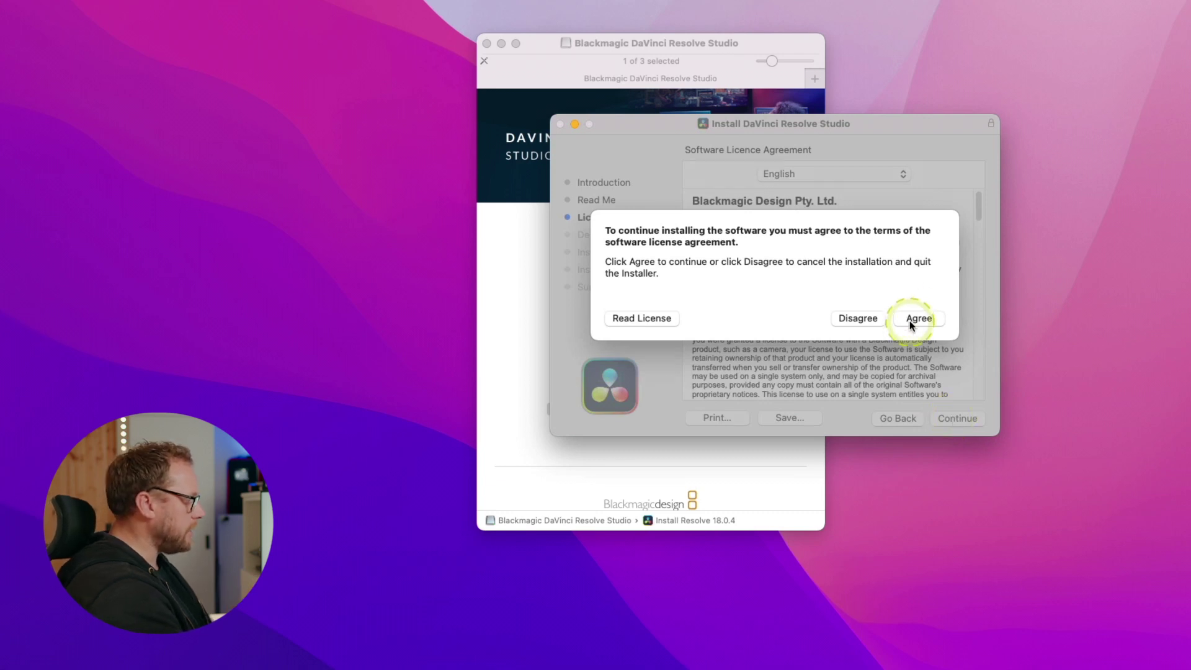
pyautogui.click(937, 416)
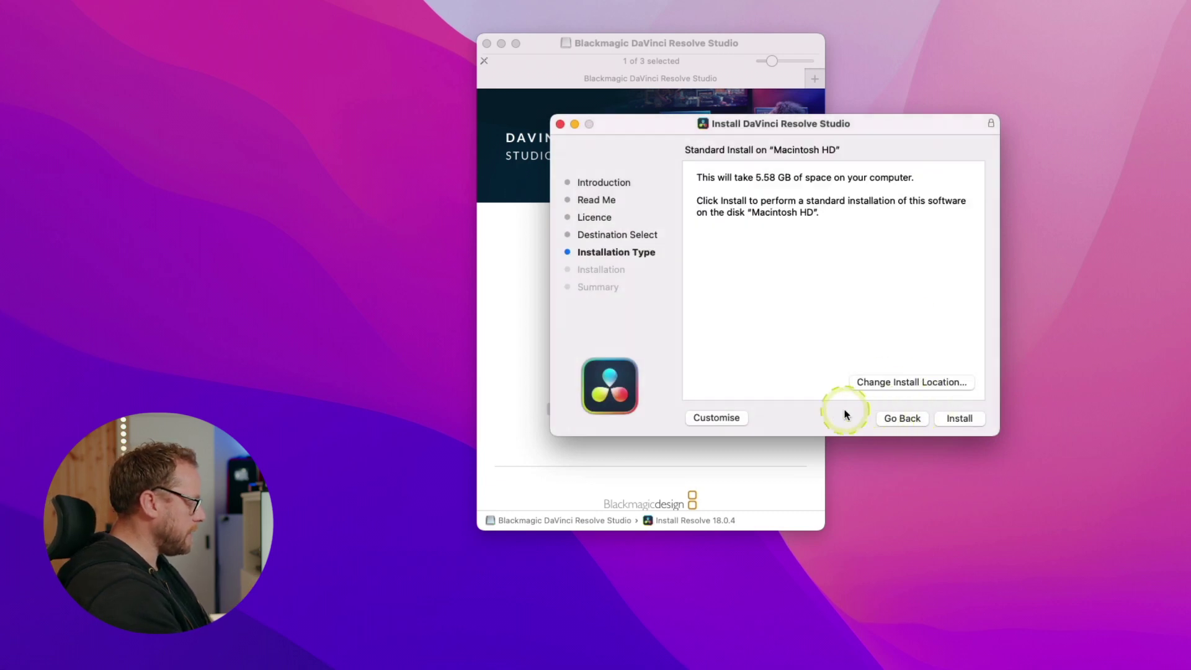
pyautogui.click(952, 418)
pyautogui.write('***')
pyautogui.press('Return')
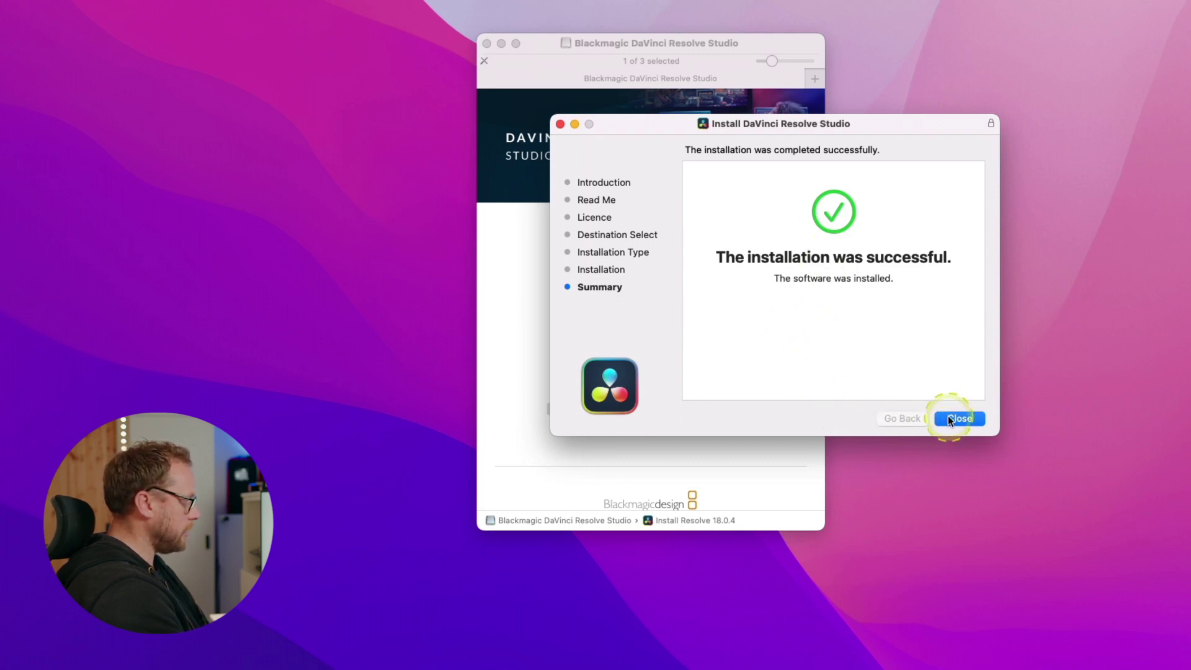
# Close the DaVinci Resolve Studio installer and the disk image window.
pyautogui.click(948, 416)
pyautogui.click(821, 346)
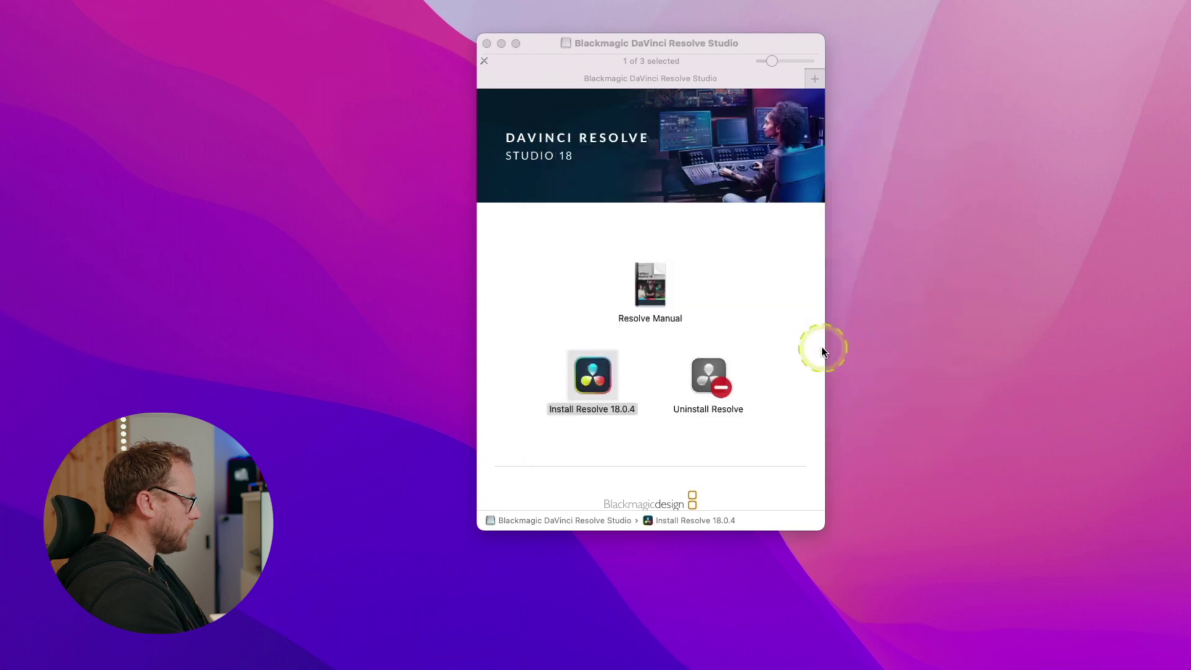
pyautogui.click(488, 44)
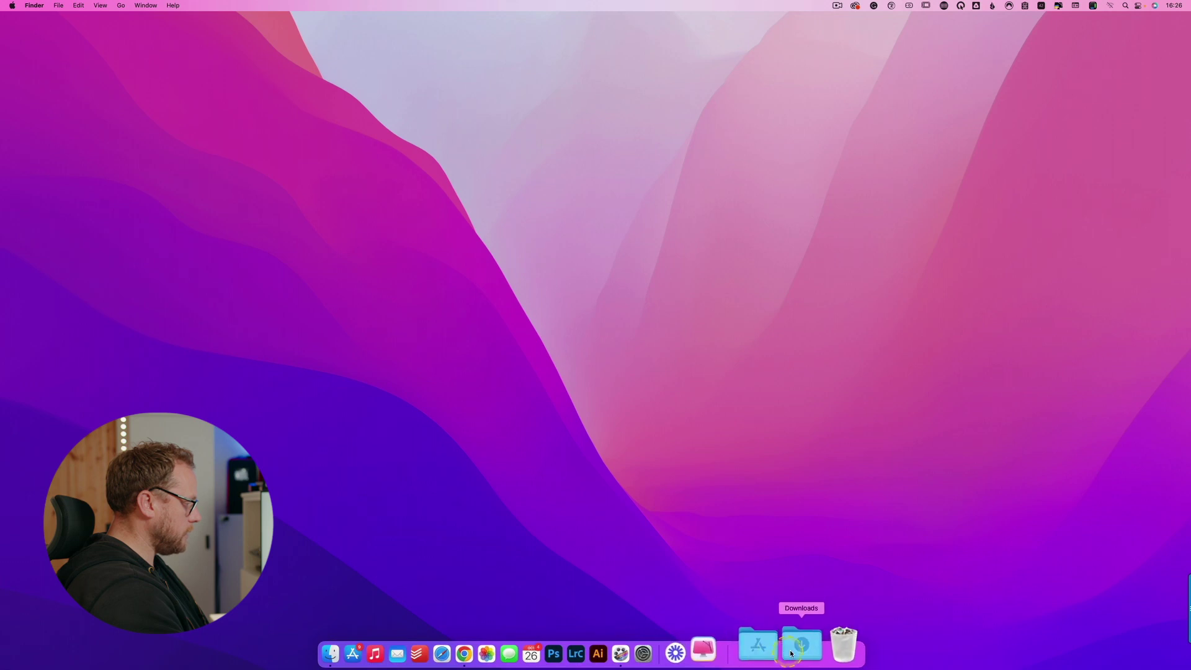
# Move the mounted disk image or installer file to the Trash and empty the Trash.
pyautogui.click(810, 648)
pyautogui.moveTo(747, 586); pyautogui.dragTo(817, 640)
pyautogui.rightClick(817, 643)
pyautogui.click(823, 602)
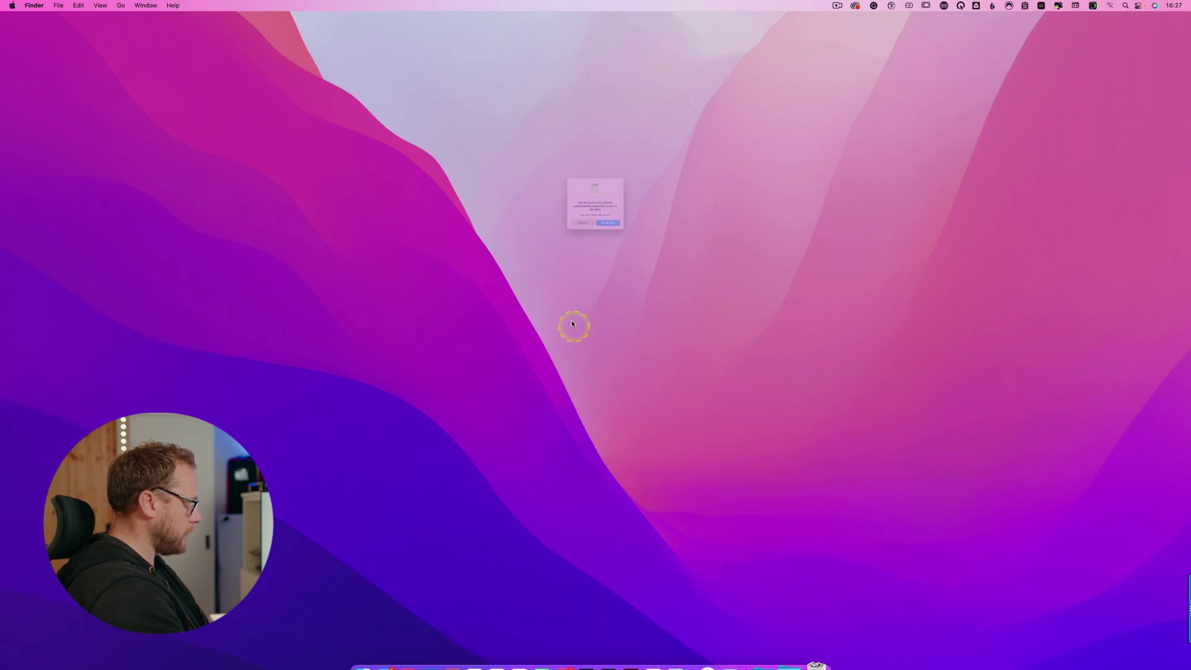
pyautogui.click(617, 243)
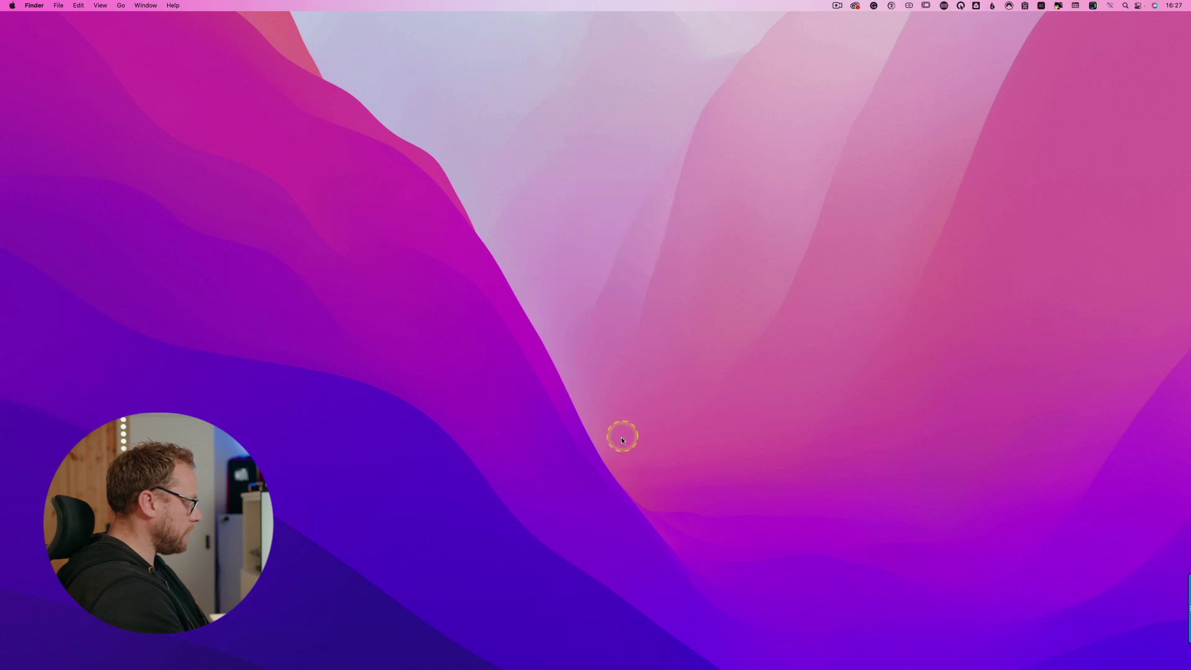
# Add DaVinci Resolve from the DaVinci Resolve folder in Applications to the Dock, between Calendar and Photoshop.
pyautogui.moveTo(614, 665)
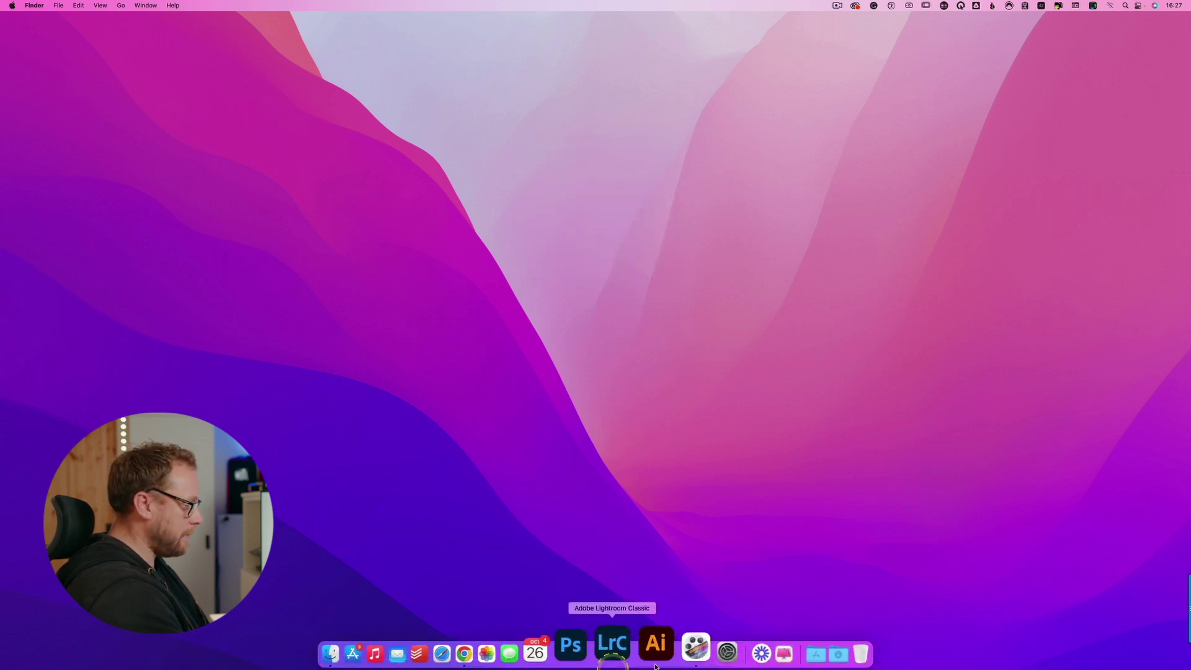
pyautogui.click(774, 652)
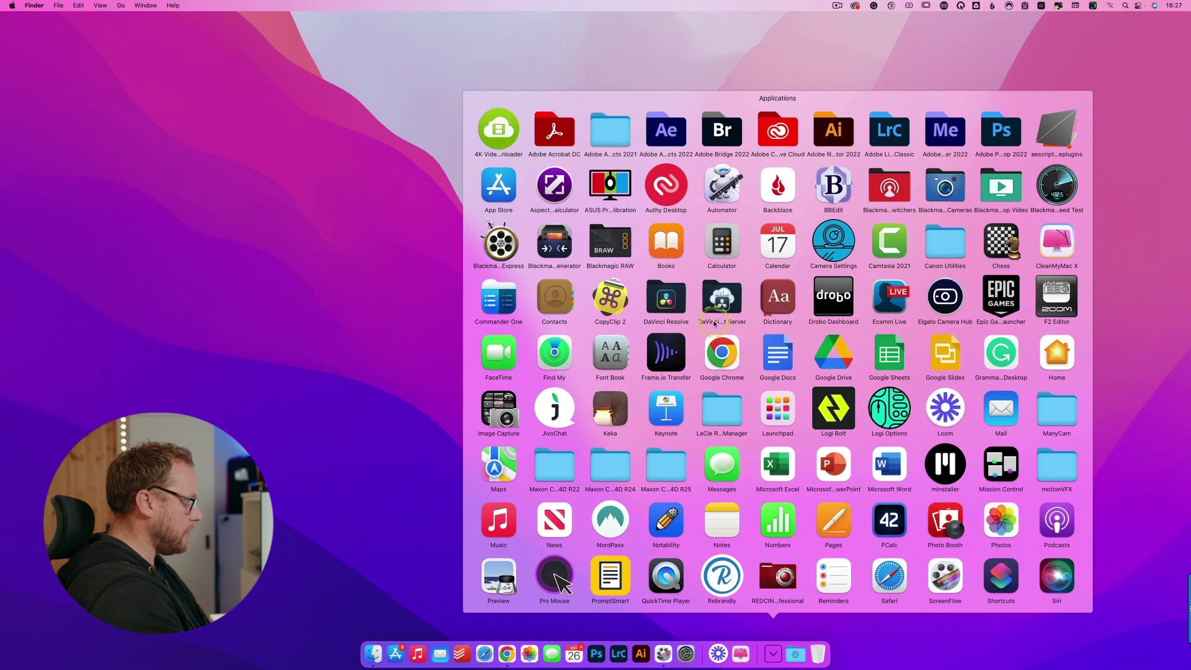
pyautogui.click(669, 307)
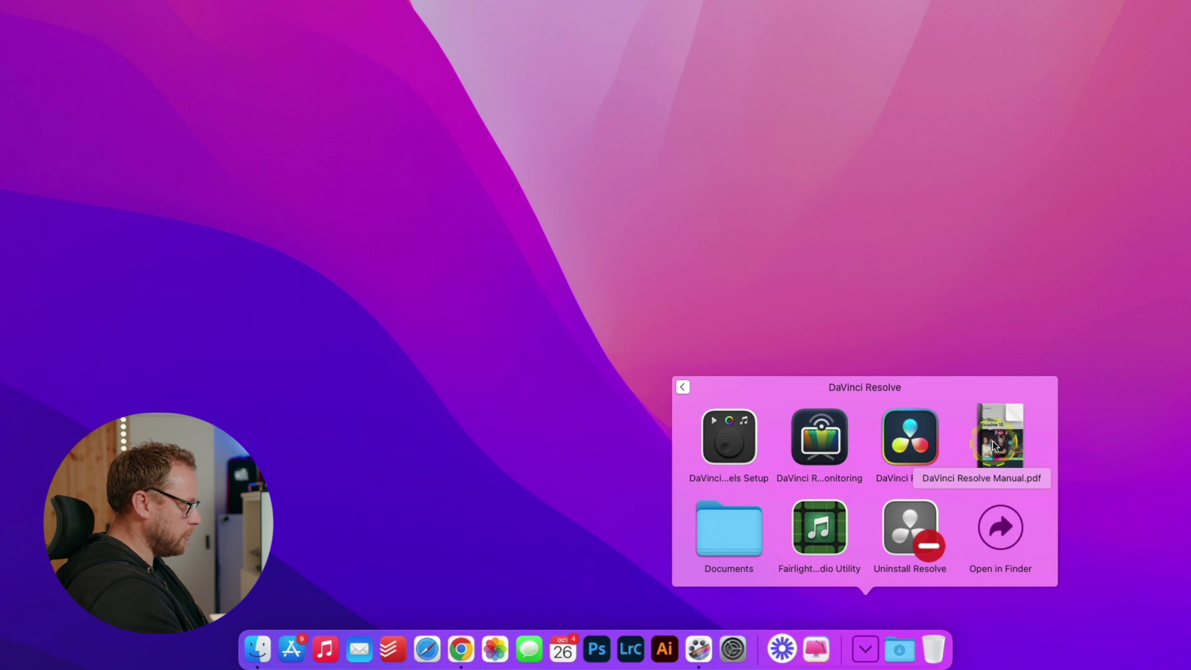
pyautogui.click(912, 448)
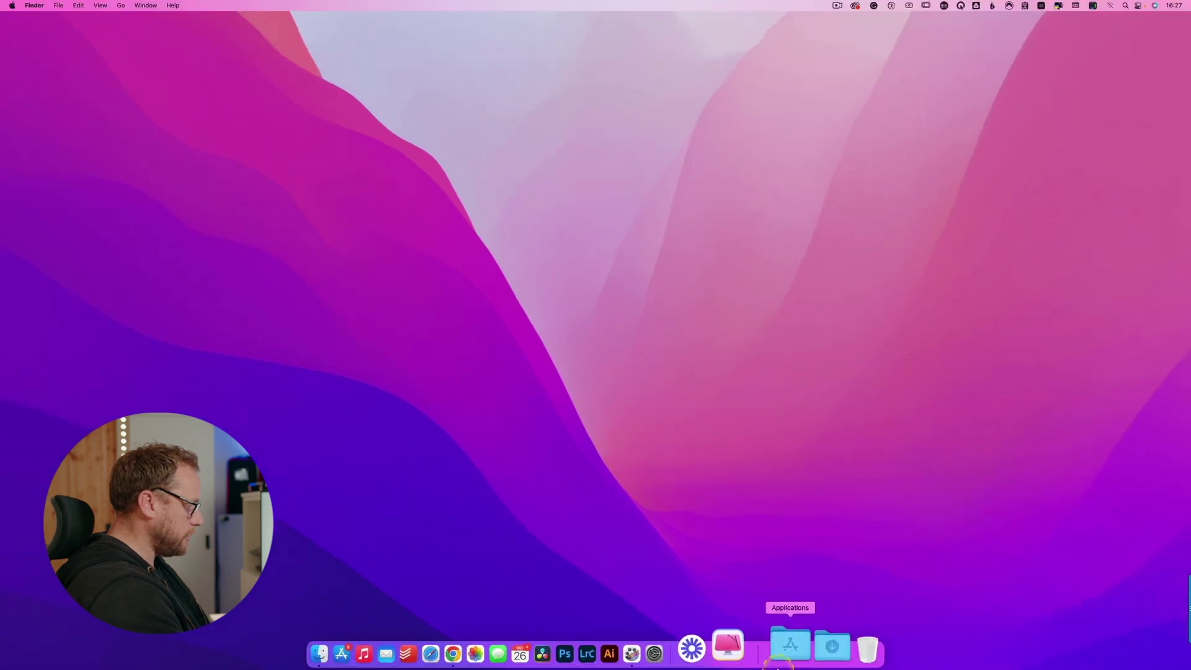
# Look through the Applications folder for the newly installed Blackmagic Proxy Generator, Blackmagic RAW and DaVinci Resolve items.
pyautogui.click(778, 667)
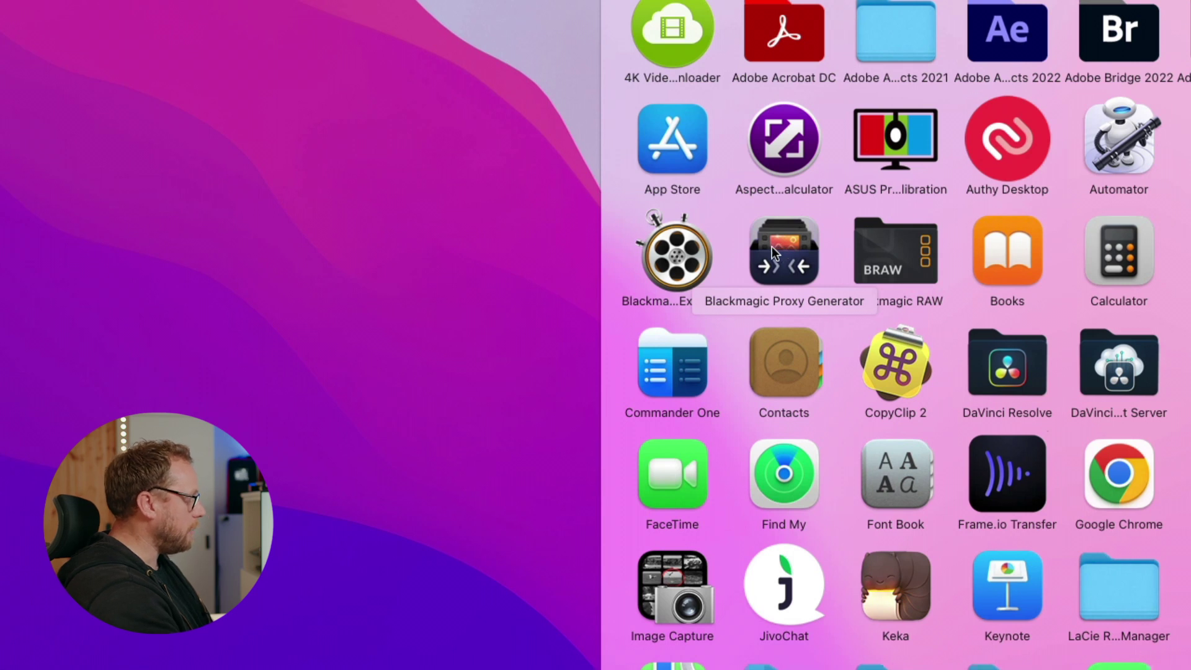
pyautogui.click(471, 342)
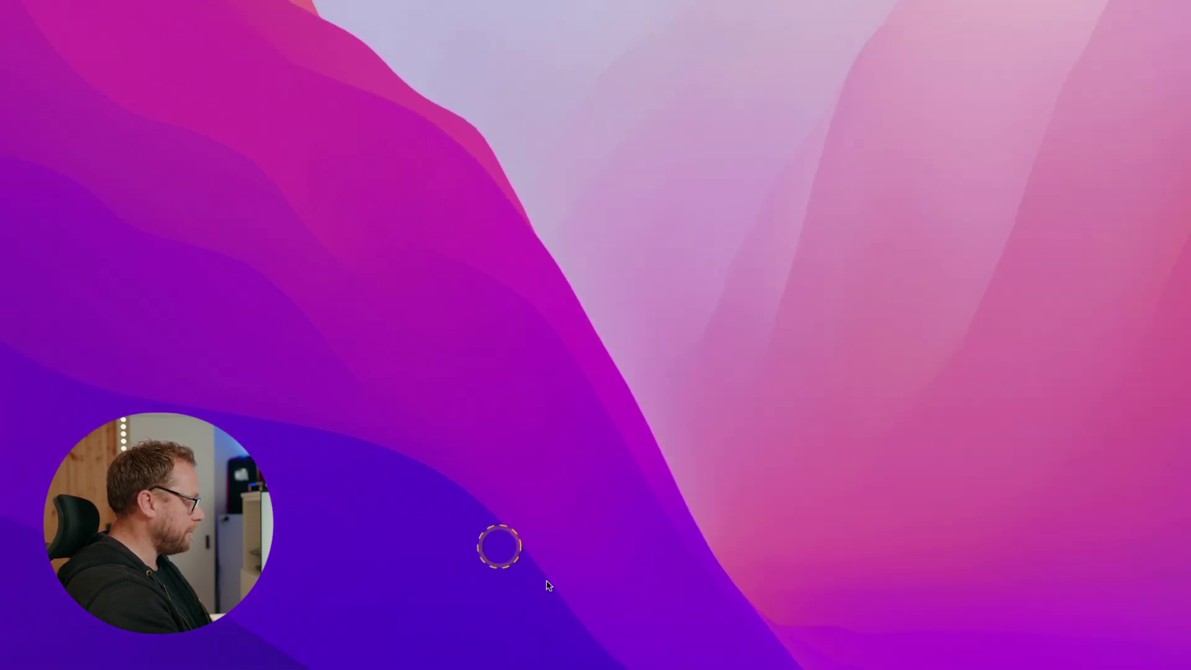
# Launch DaVinci Resolve, continue past the What's New page and skip Quick Setup to start right away.
pyautogui.click(589, 653)
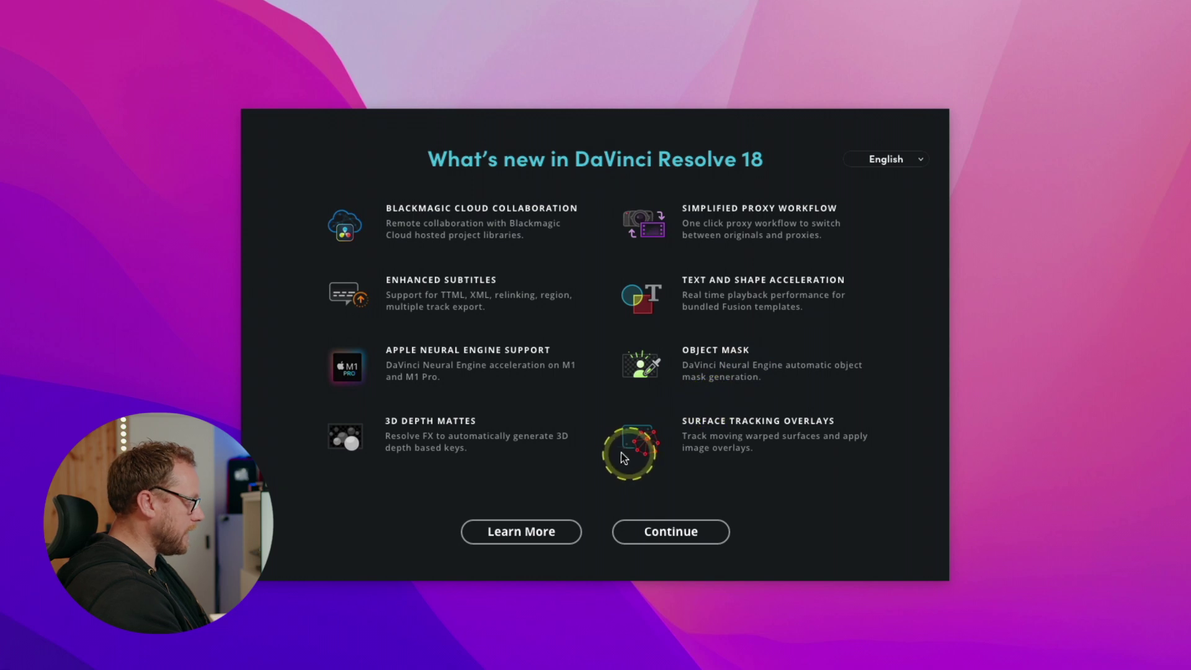
pyautogui.click(659, 531)
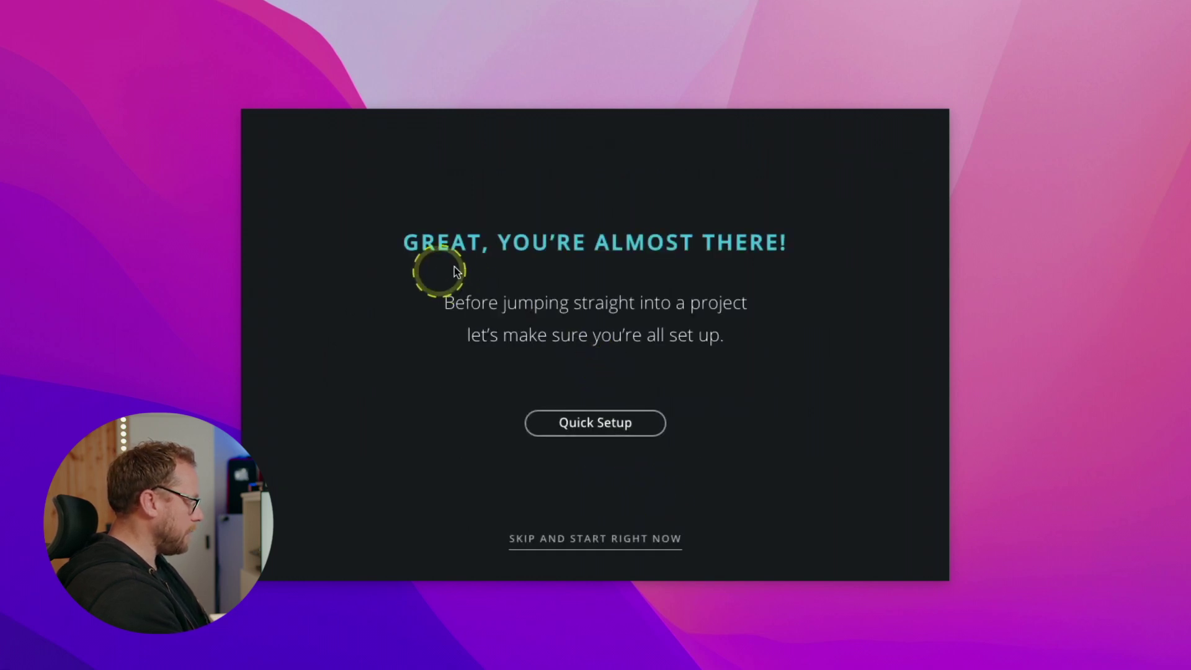
pyautogui.click(597, 543)
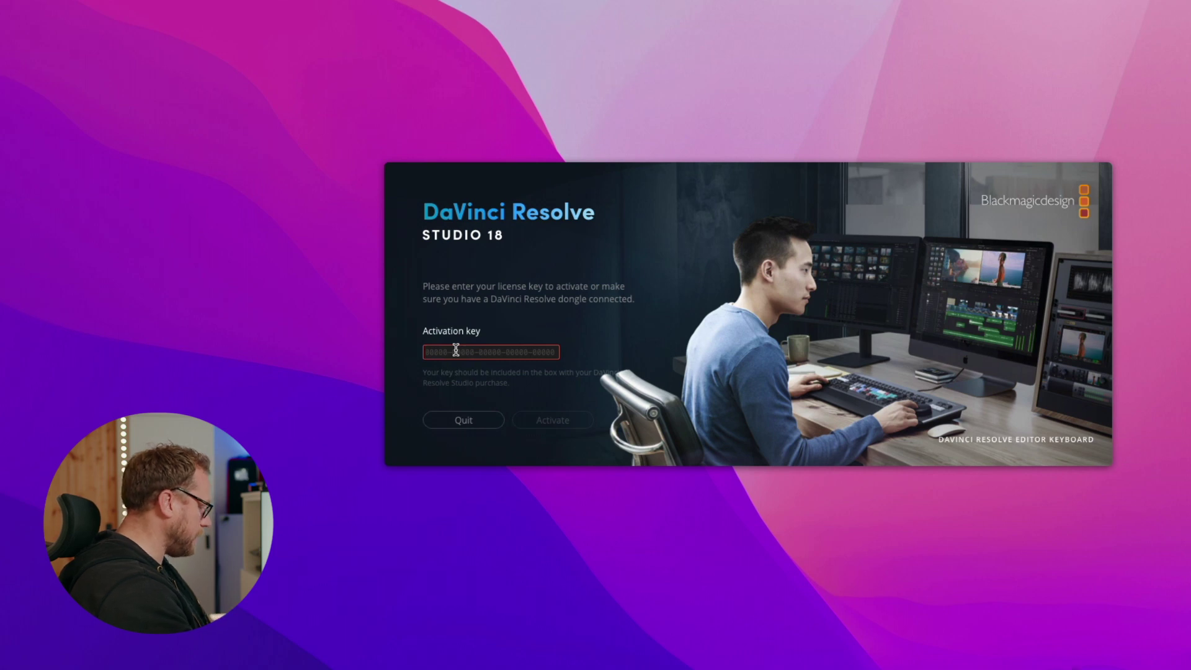
# Paste the activation key, activate DaVinci Resolve Studio 18 and start the program.
pyautogui.press('super+v')
pyautogui.click(548, 420)
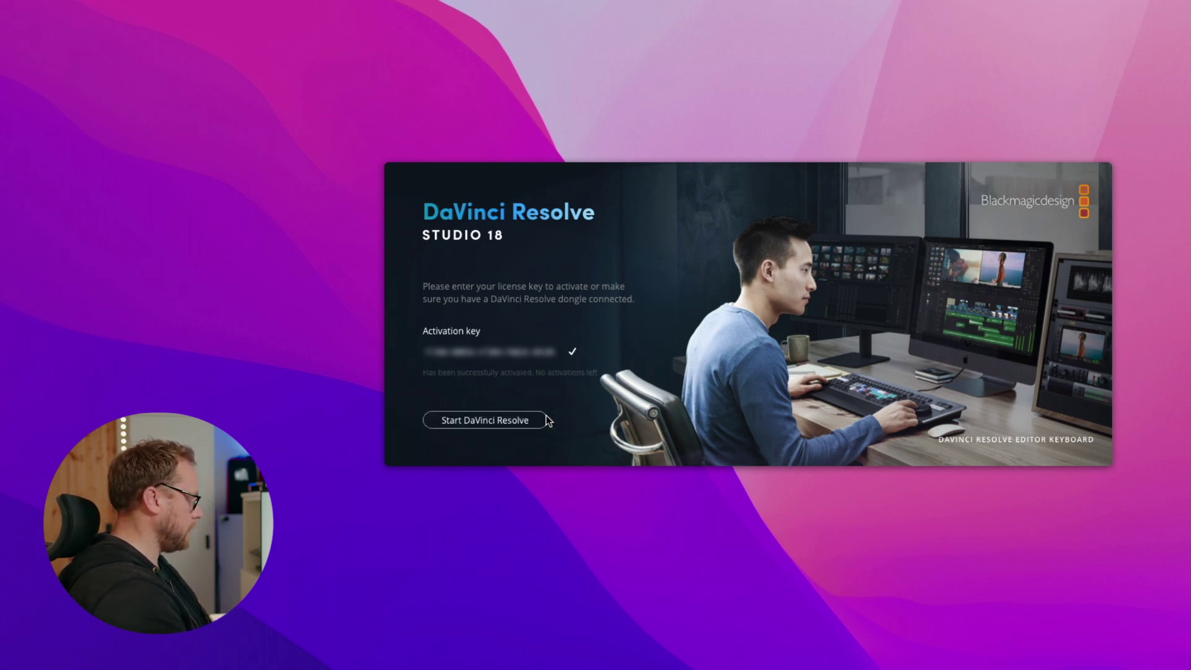
pyautogui.click(546, 420)
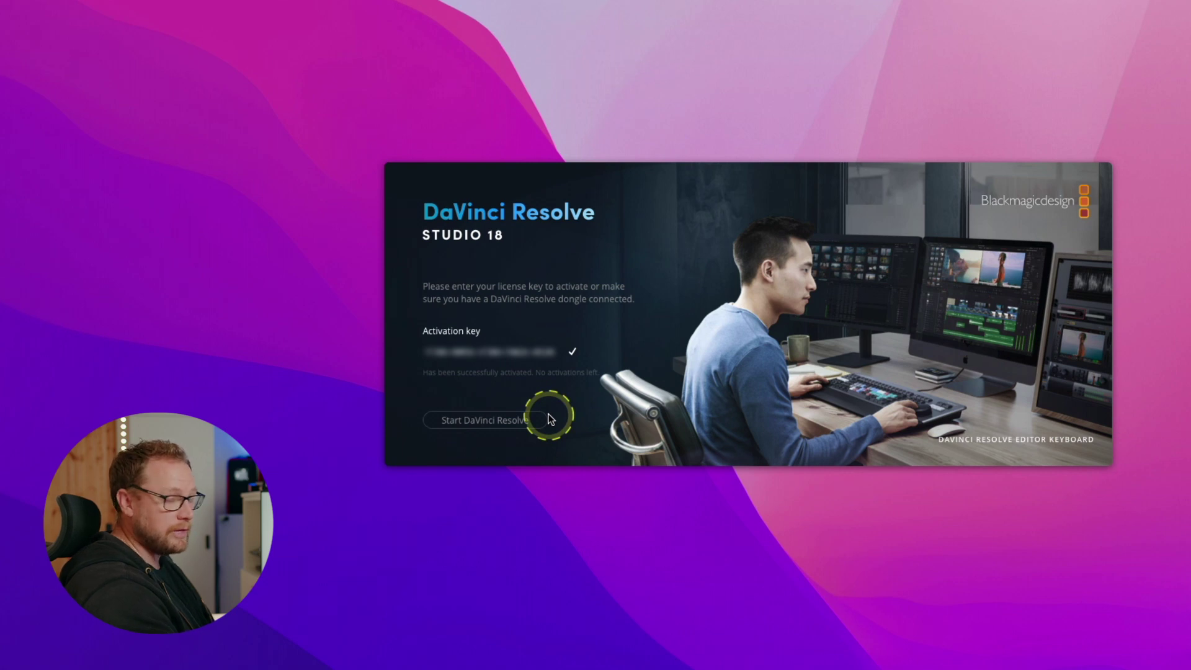
pyautogui.click(548, 419)
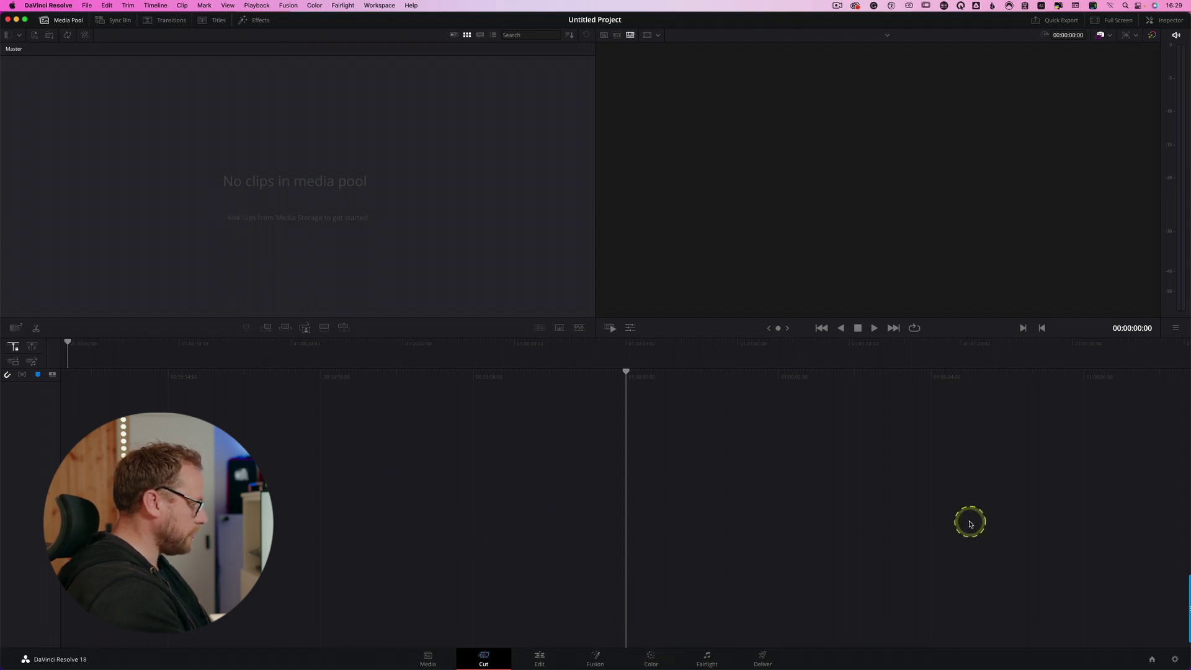
# Cancel out of the project settings without changes and open the Project Manager.
pyautogui.click(1173, 661)
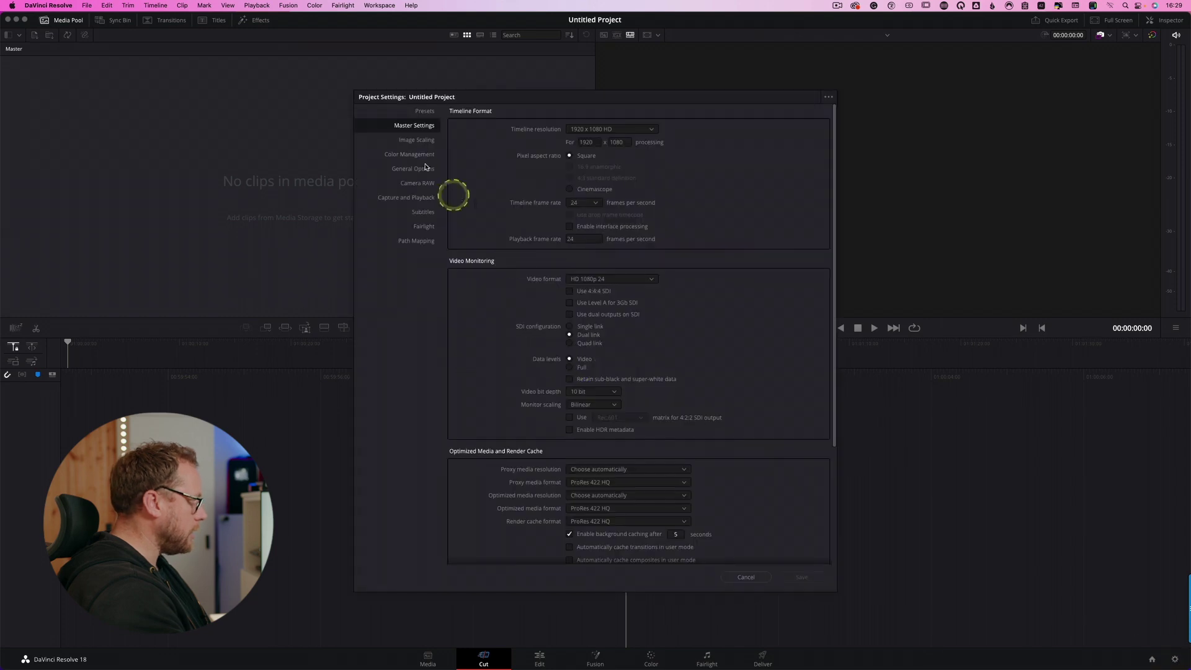
pyautogui.click(743, 577)
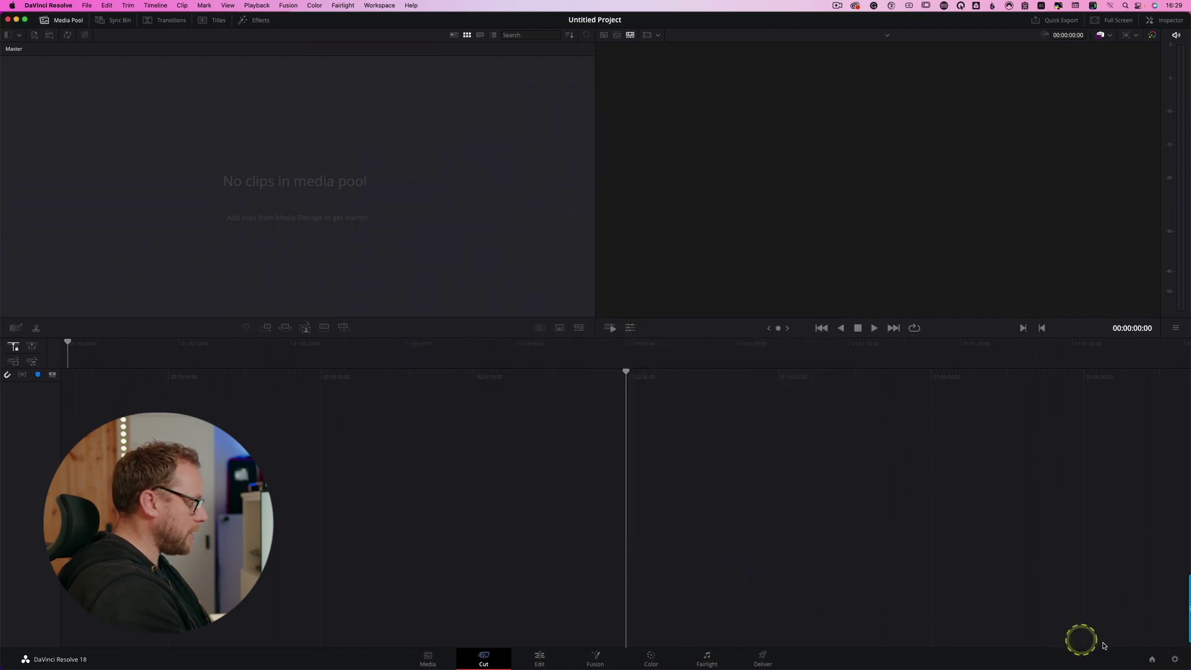
pyautogui.click(1152, 658)
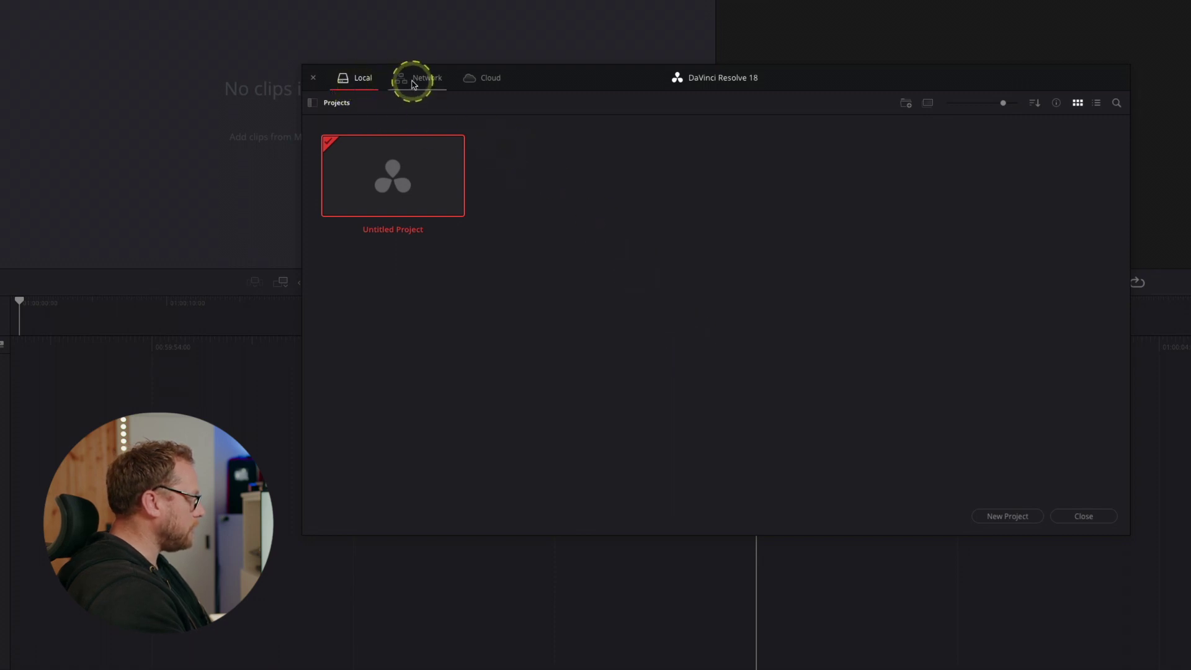
# Look over the Cloud and Network project library pages and return to the Local libraries.
pyautogui.click(480, 79)
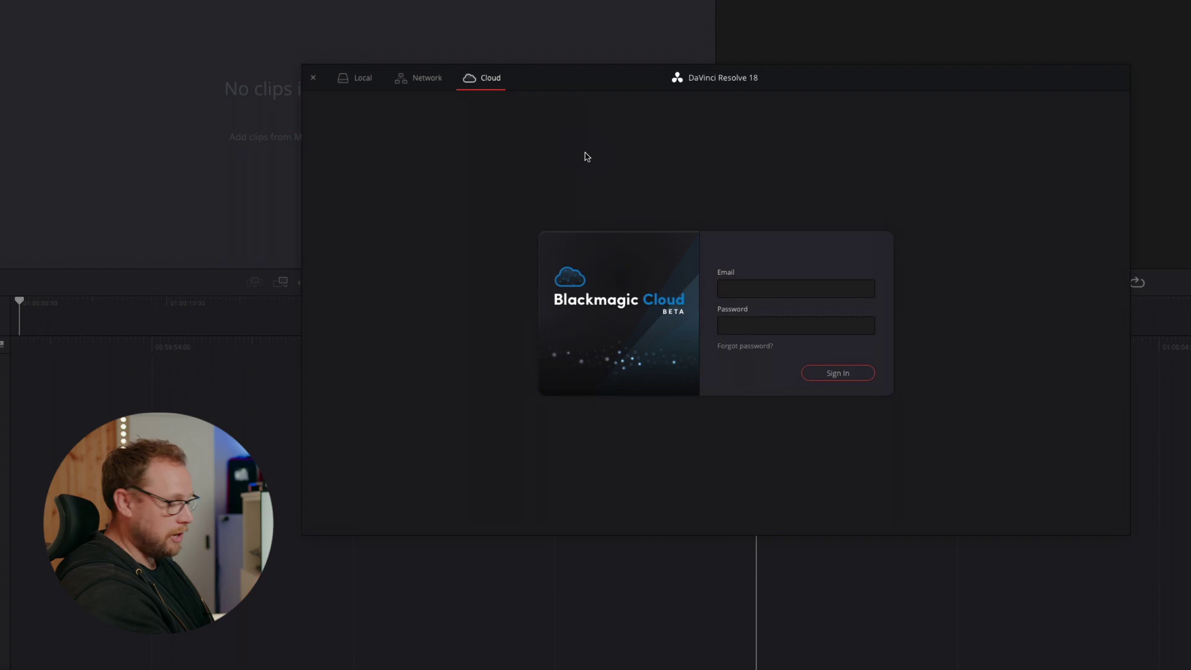
pyautogui.click(362, 80)
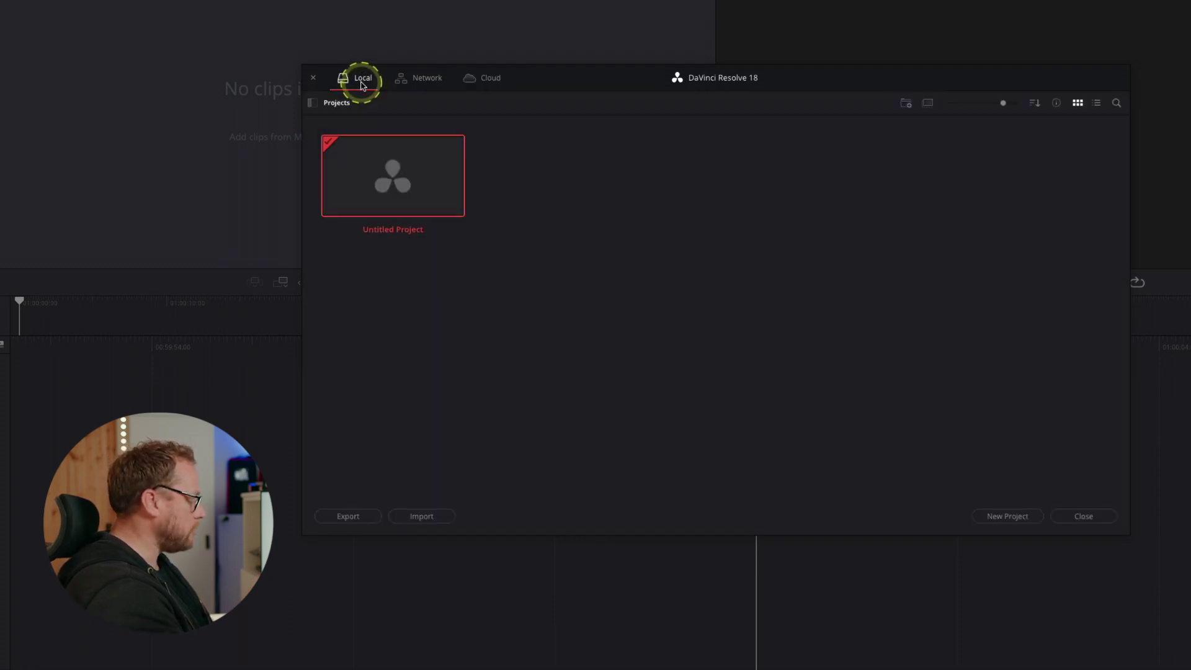
pyautogui.click(413, 81)
pyautogui.click(476, 78)
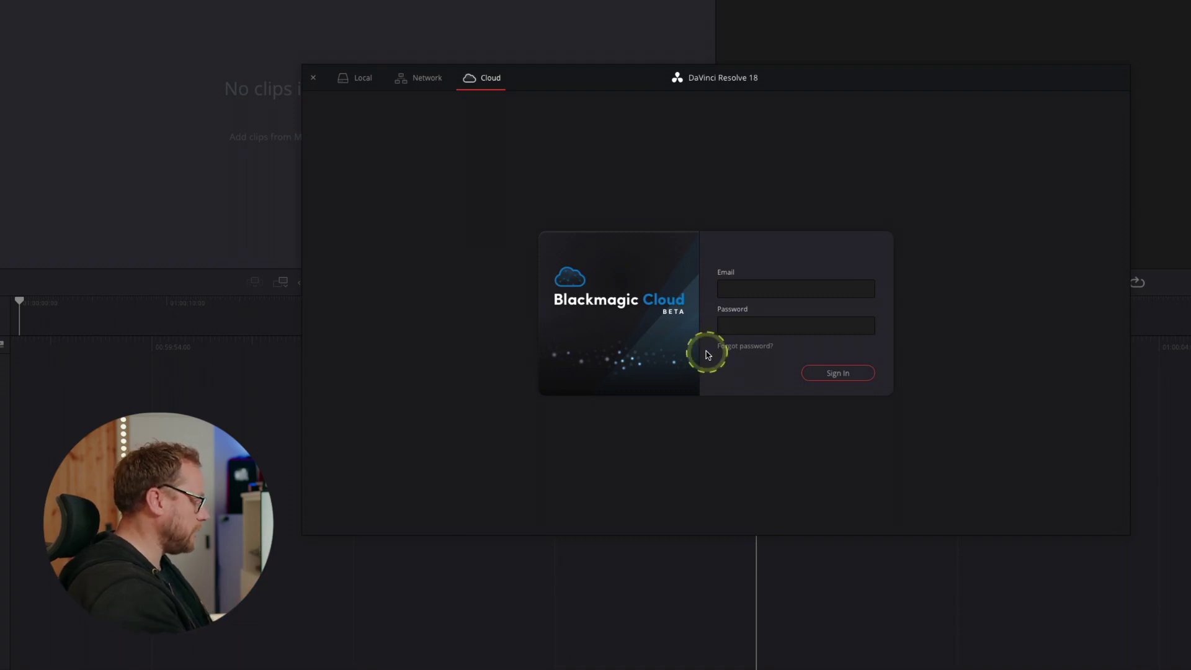
pyautogui.click(358, 75)
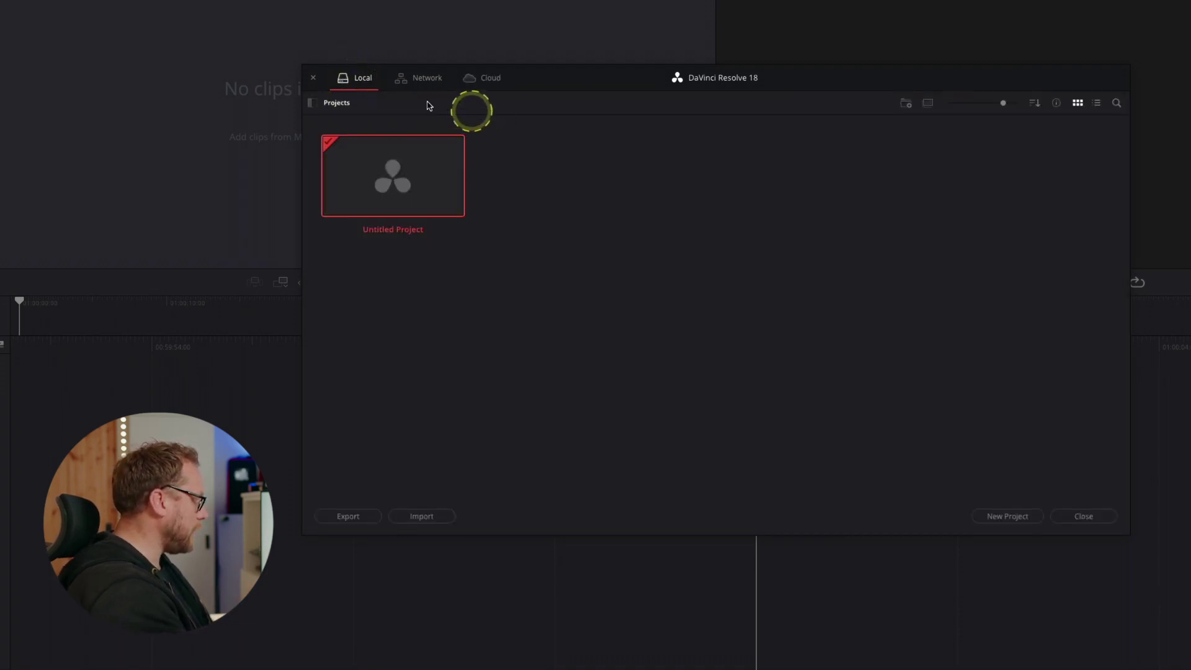
# Show the project libraries list and choose the backup 2022.resolve.diskdb from Depiqd > ResolveDatabaseBackups on Google Drive to restore.
pyautogui.click(313, 103)
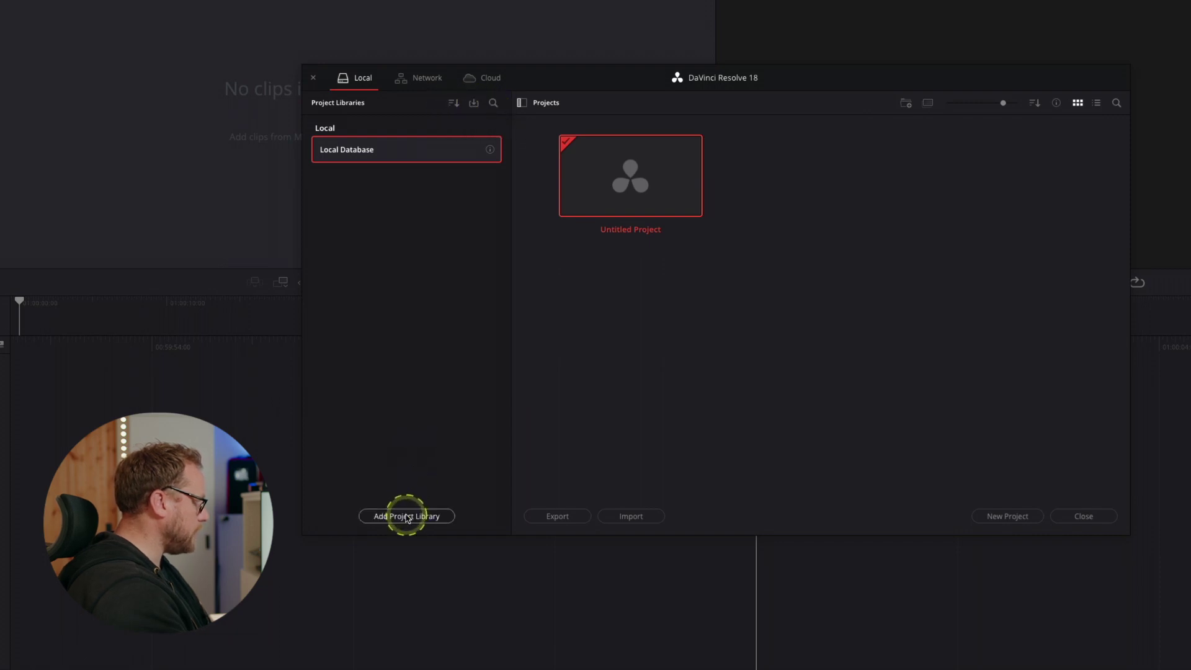
pyautogui.click(475, 104)
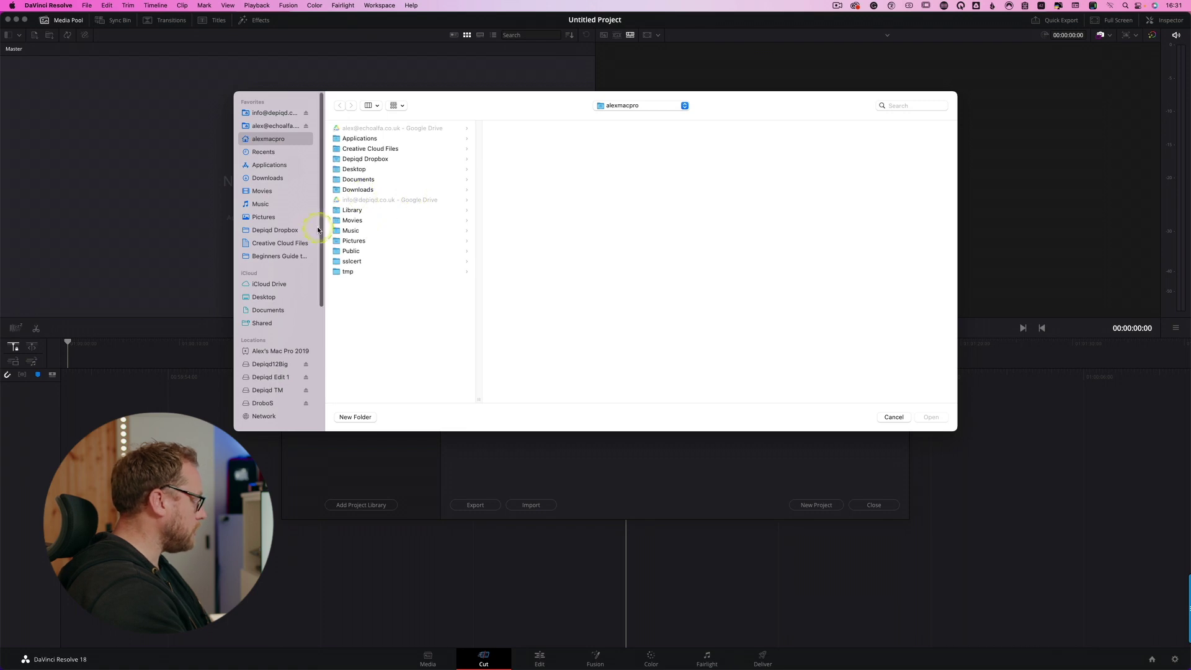
pyautogui.click(271, 114)
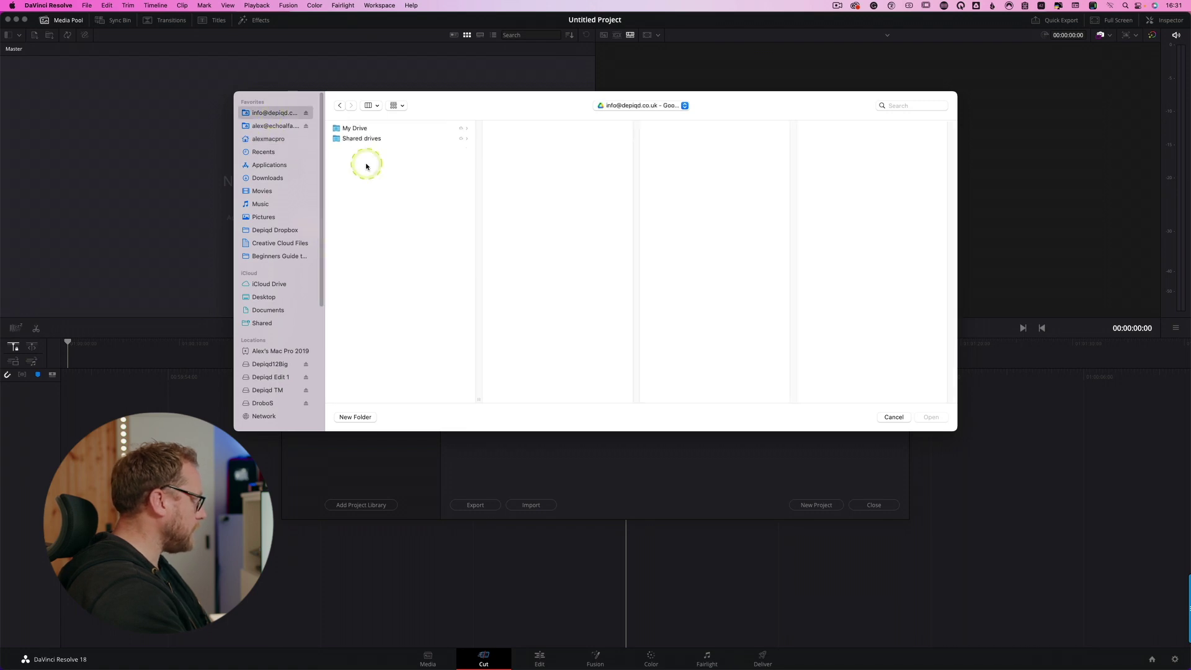
pyautogui.click(357, 129)
pyautogui.click(510, 160)
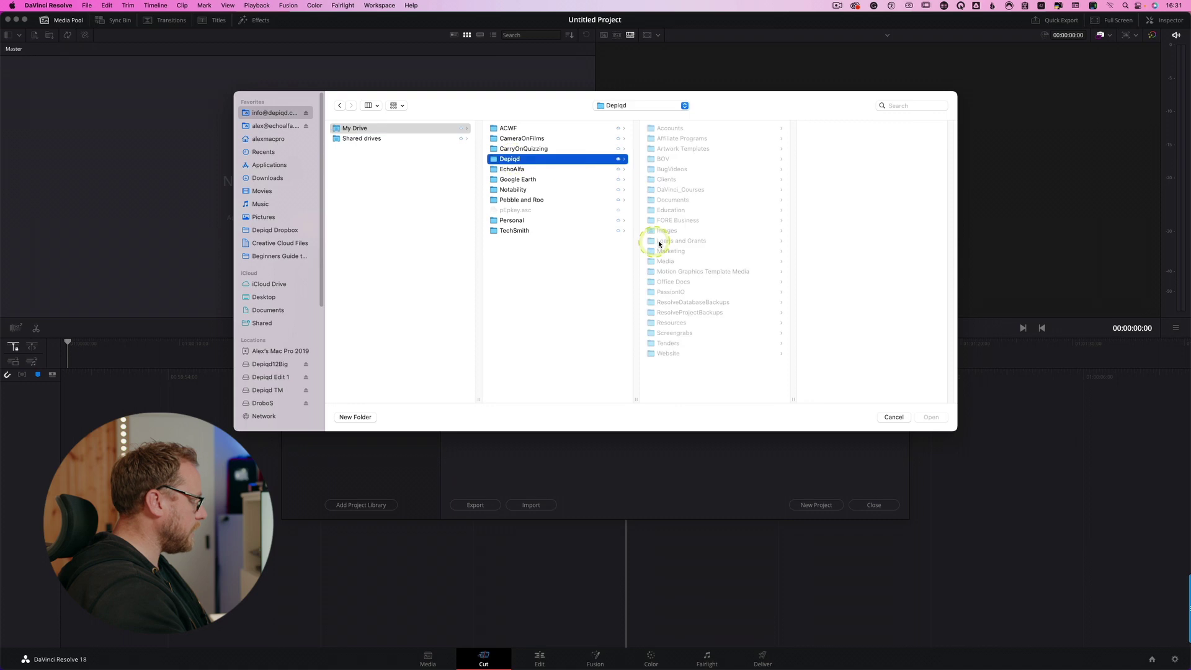
pyautogui.click(690, 303)
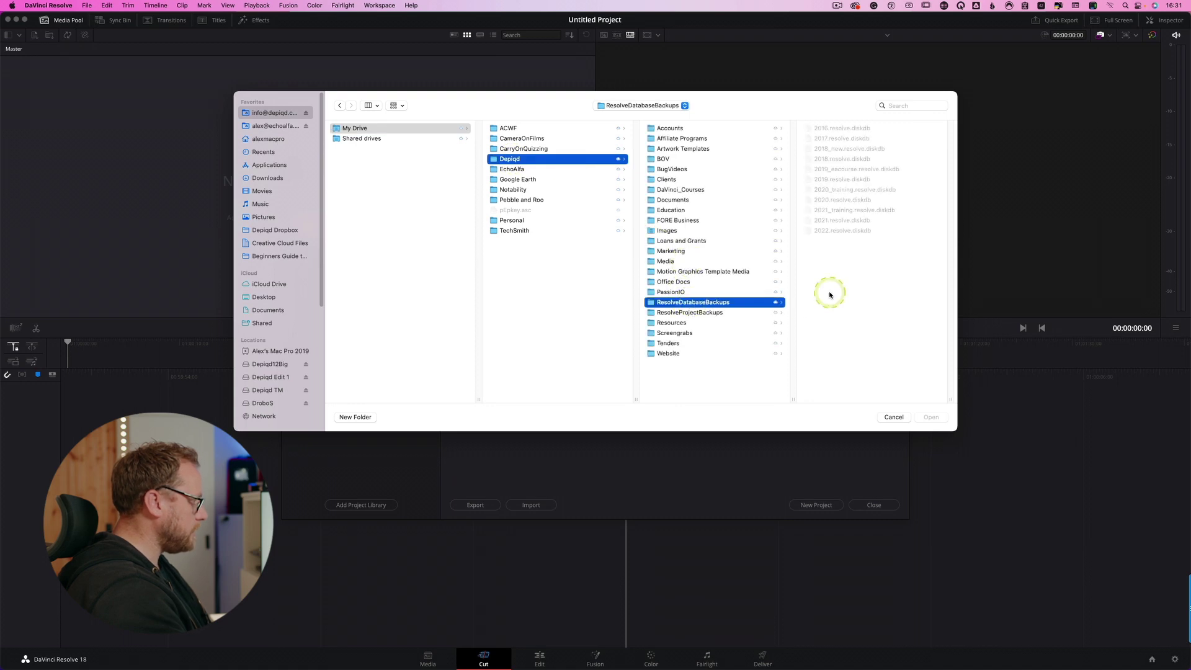
pyautogui.click(841, 232)
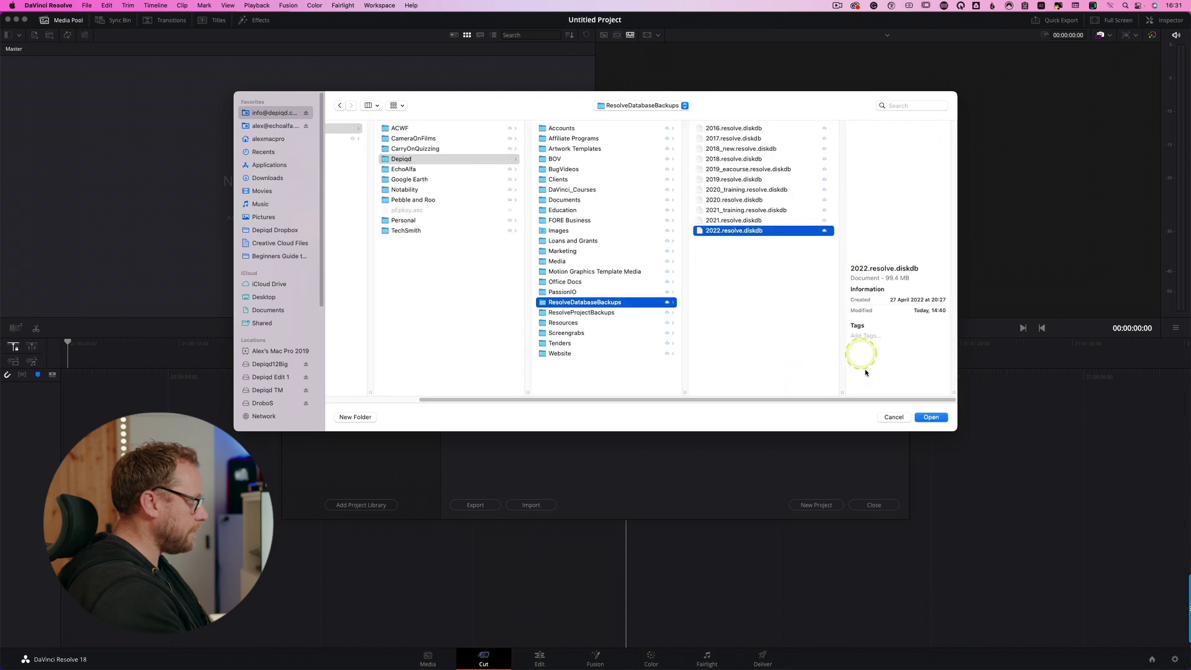
pyautogui.click(931, 419)
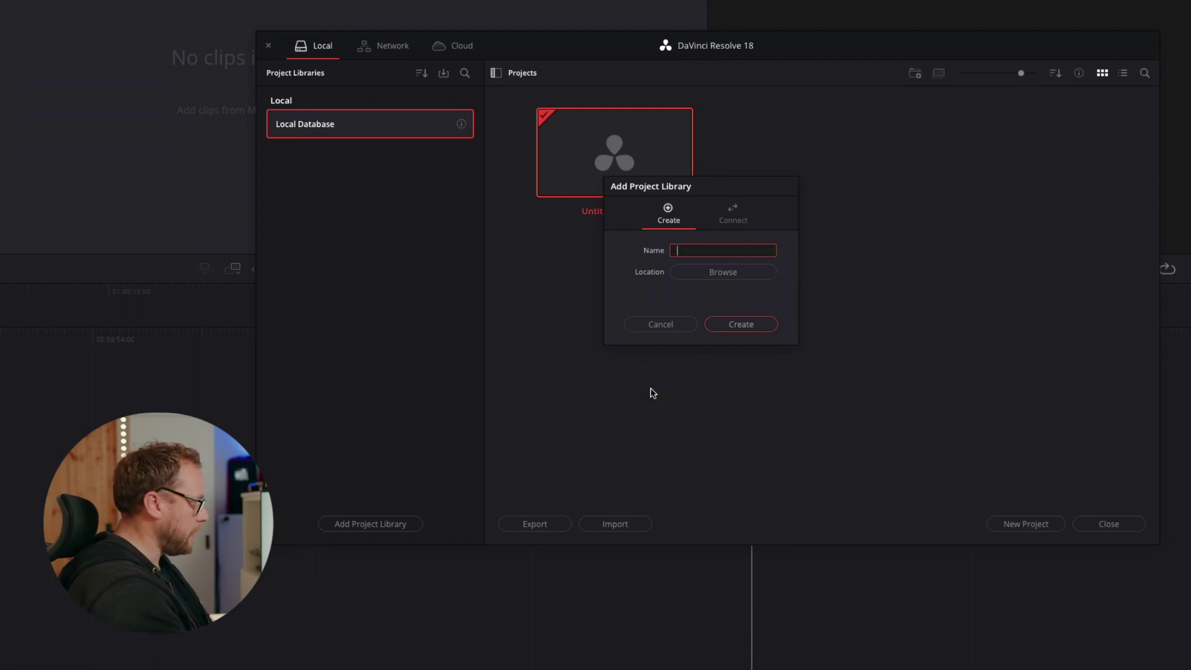
# Restore the backup as a new project library named 2022, located in Movies > Resolve > Databases > 2022.
pyautogui.click(687, 255)
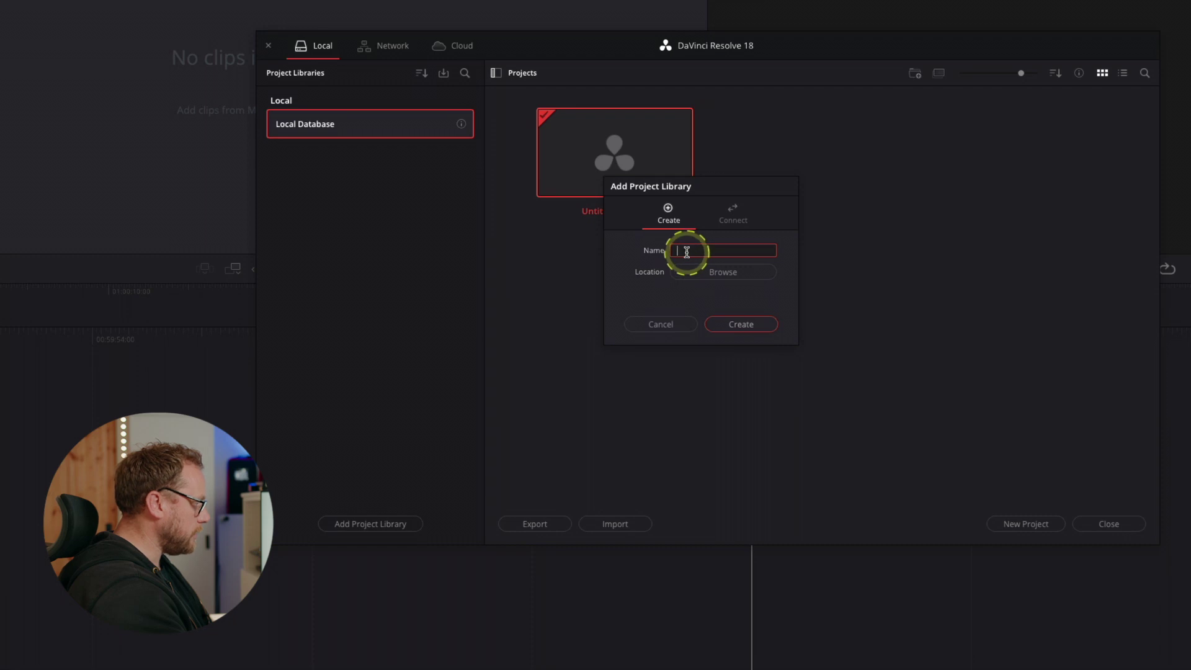
pyautogui.write('2022')
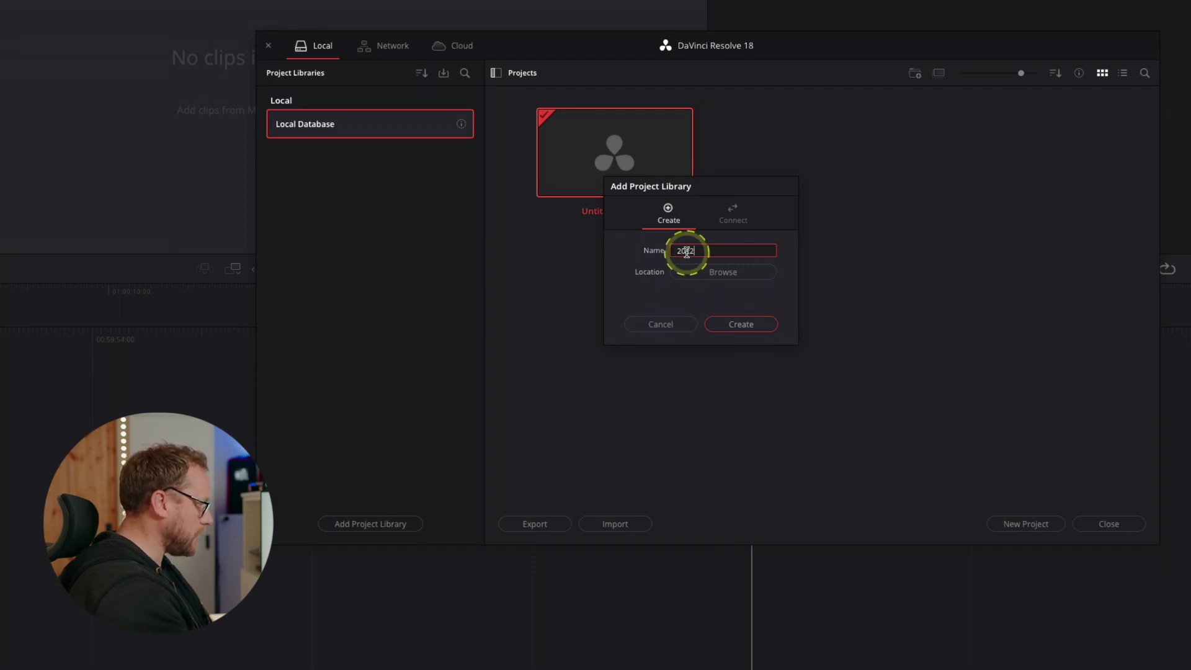
pyautogui.click(717, 274)
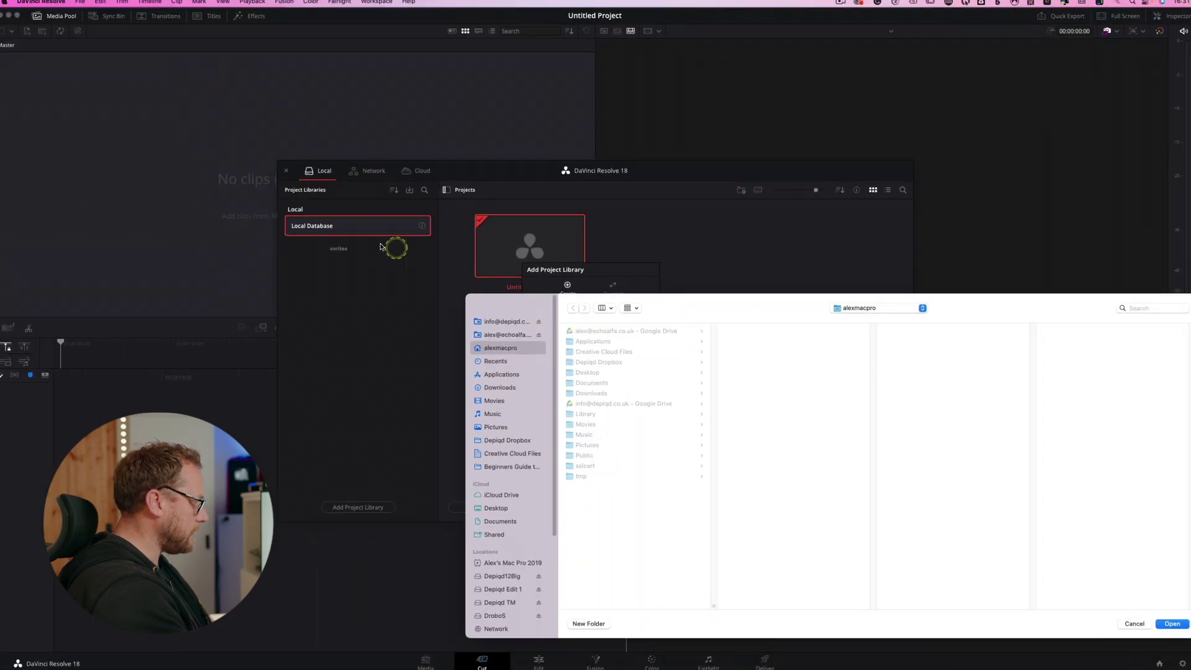
pyautogui.click(497, 396)
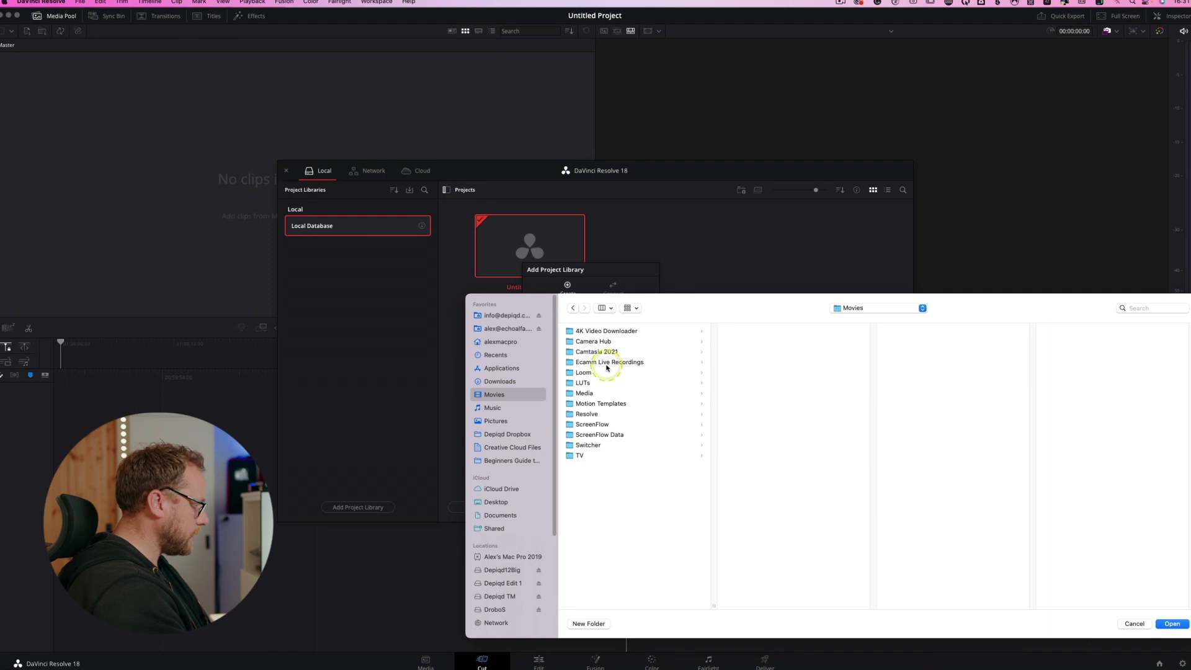
pyautogui.click(616, 414)
pyautogui.click(755, 353)
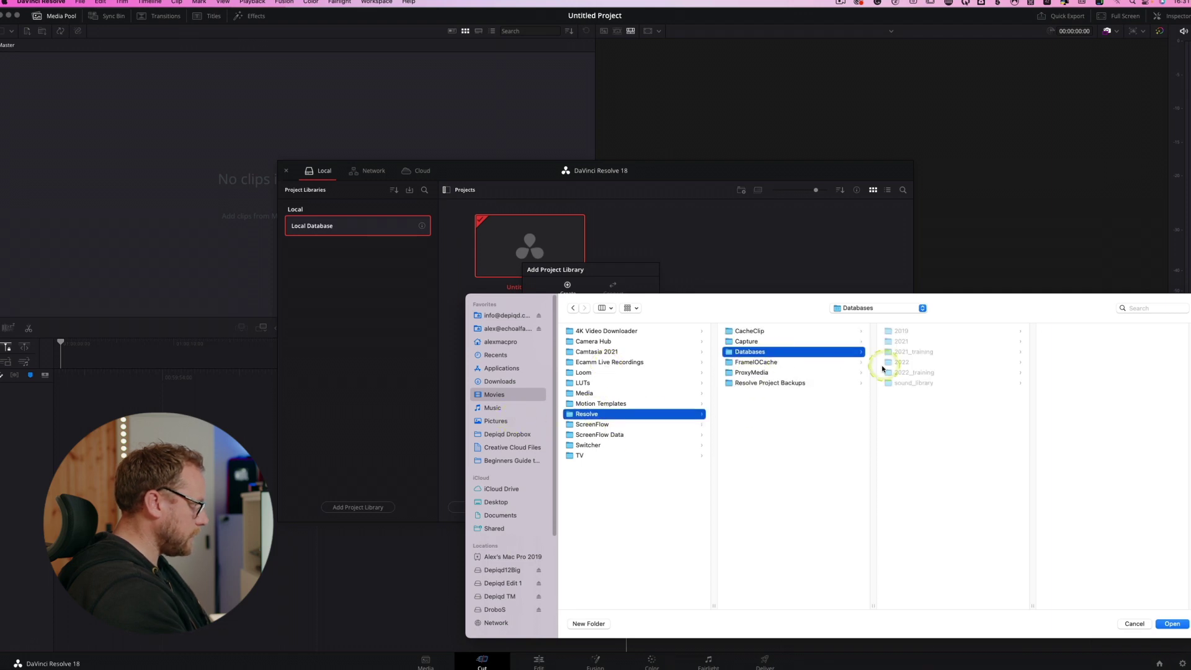
pyautogui.moveTo(962, 303); pyautogui.dragTo(752, 273)
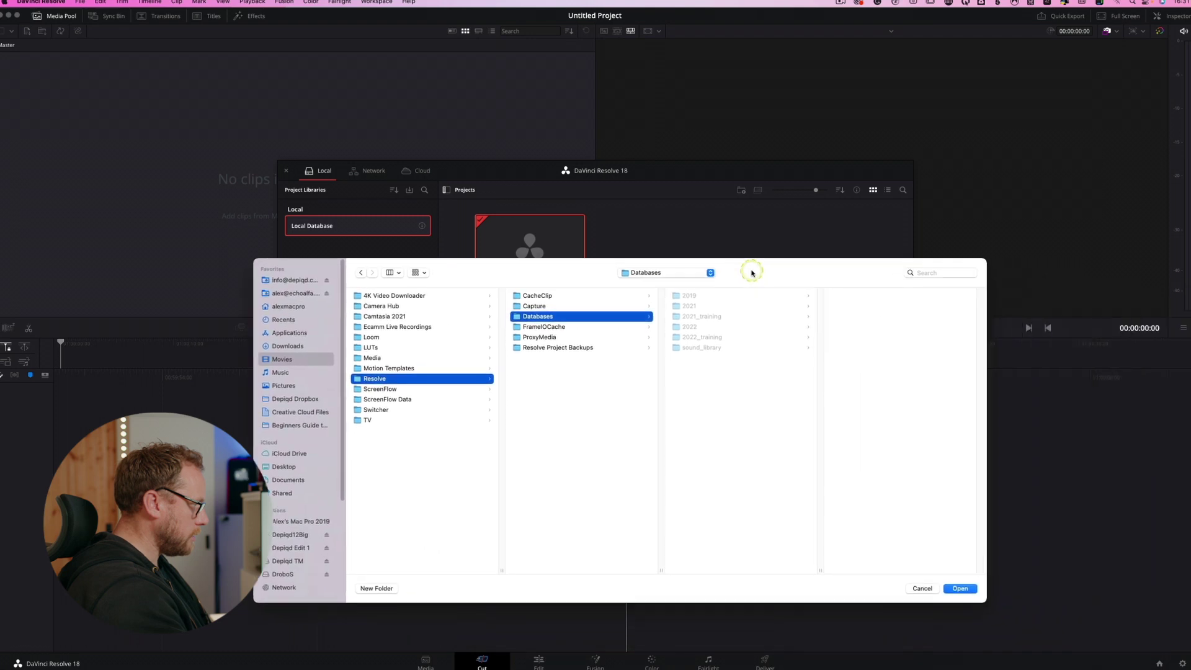
pyautogui.click(697, 327)
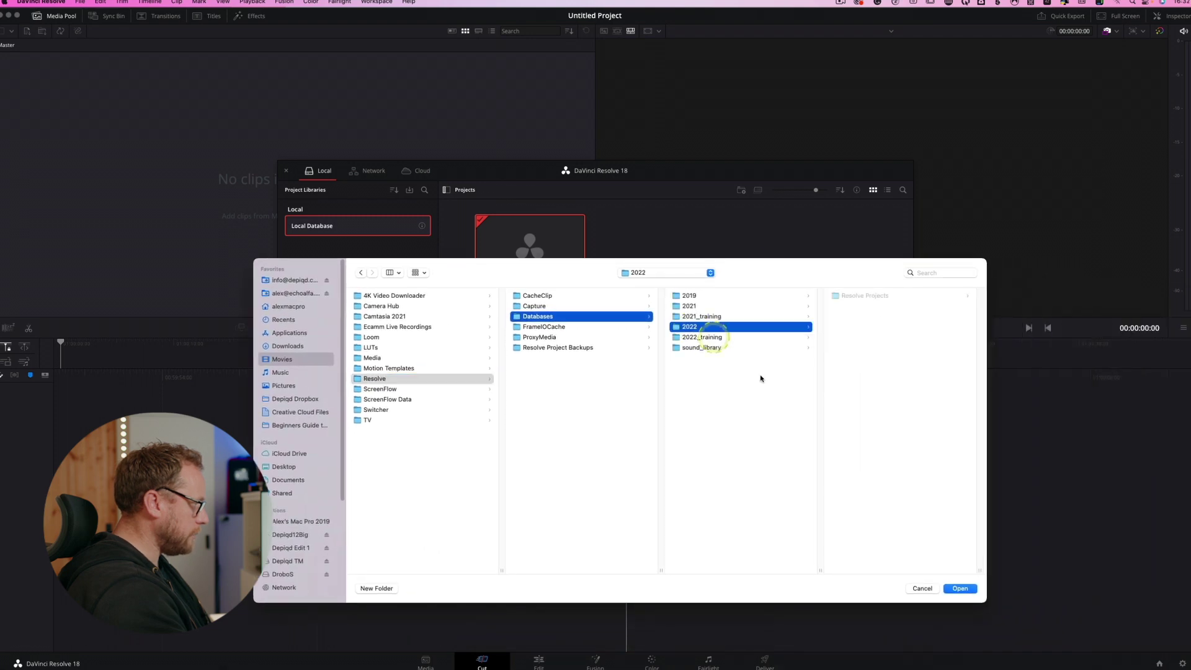
pyautogui.click(959, 591)
pyautogui.click(621, 365)
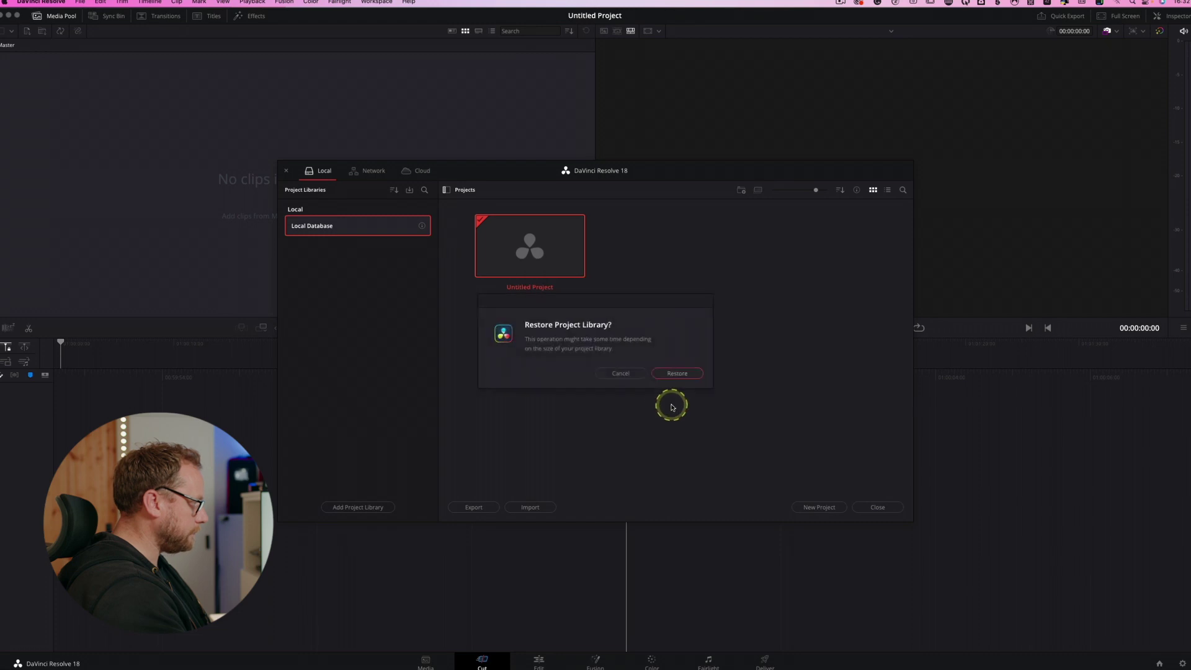
pyautogui.click(678, 374)
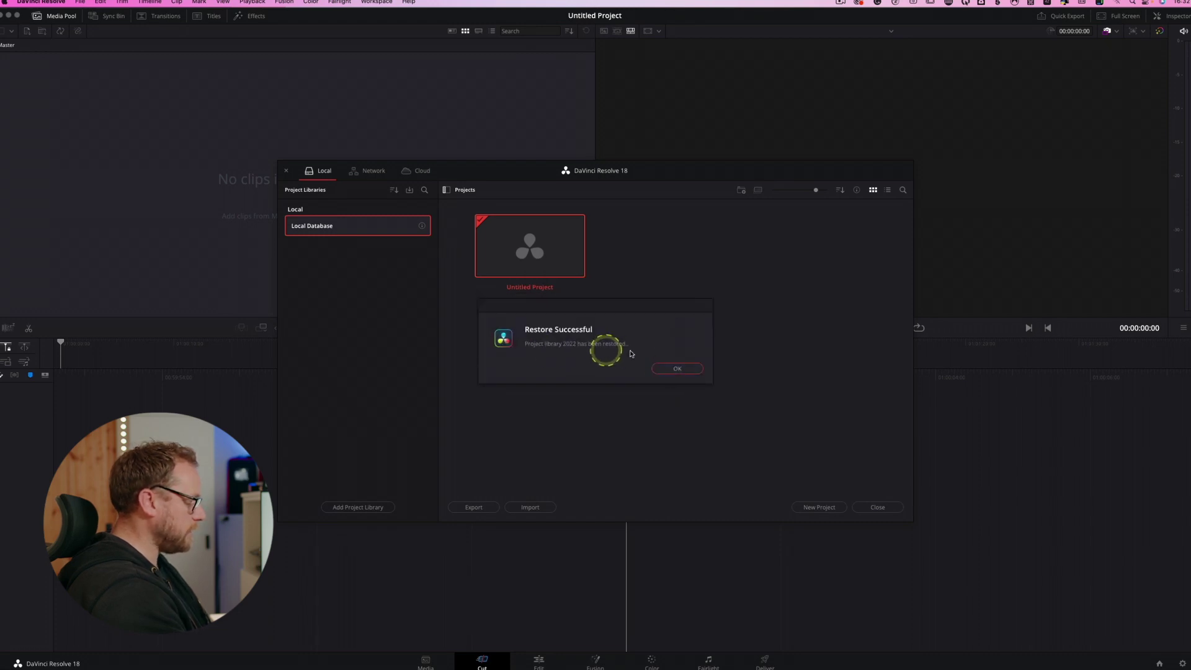
pyautogui.click(678, 370)
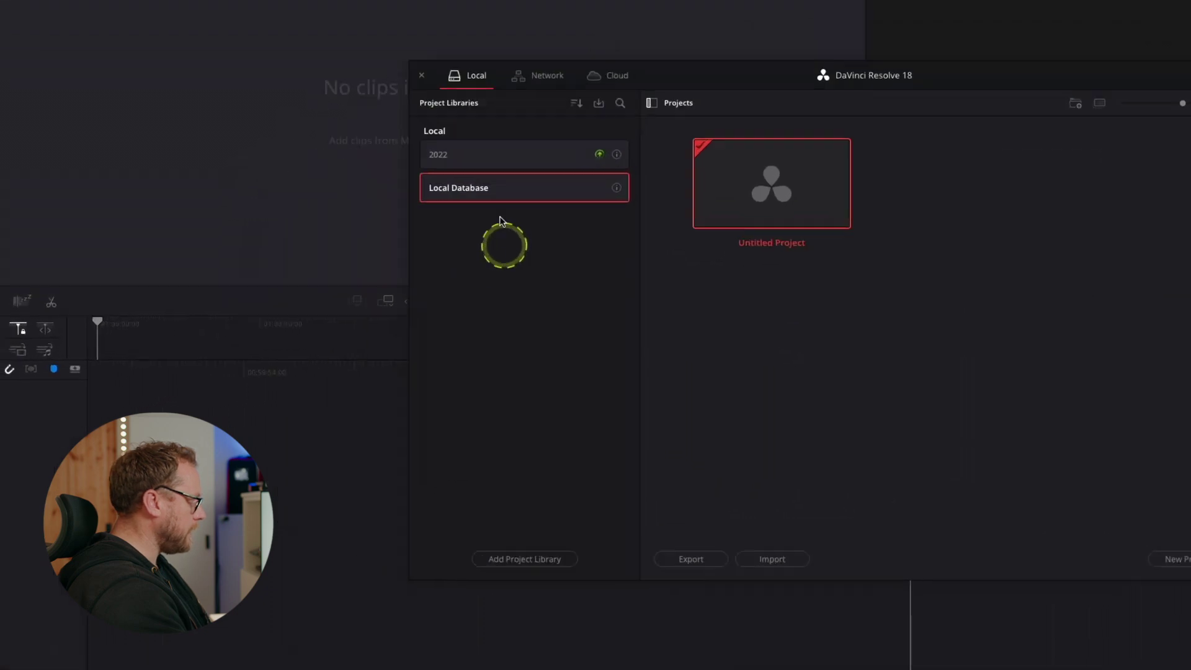
# Upgrade the restored 2022 project library for use in DaVinci Resolve 18.
pyautogui.moveTo(411, 227)
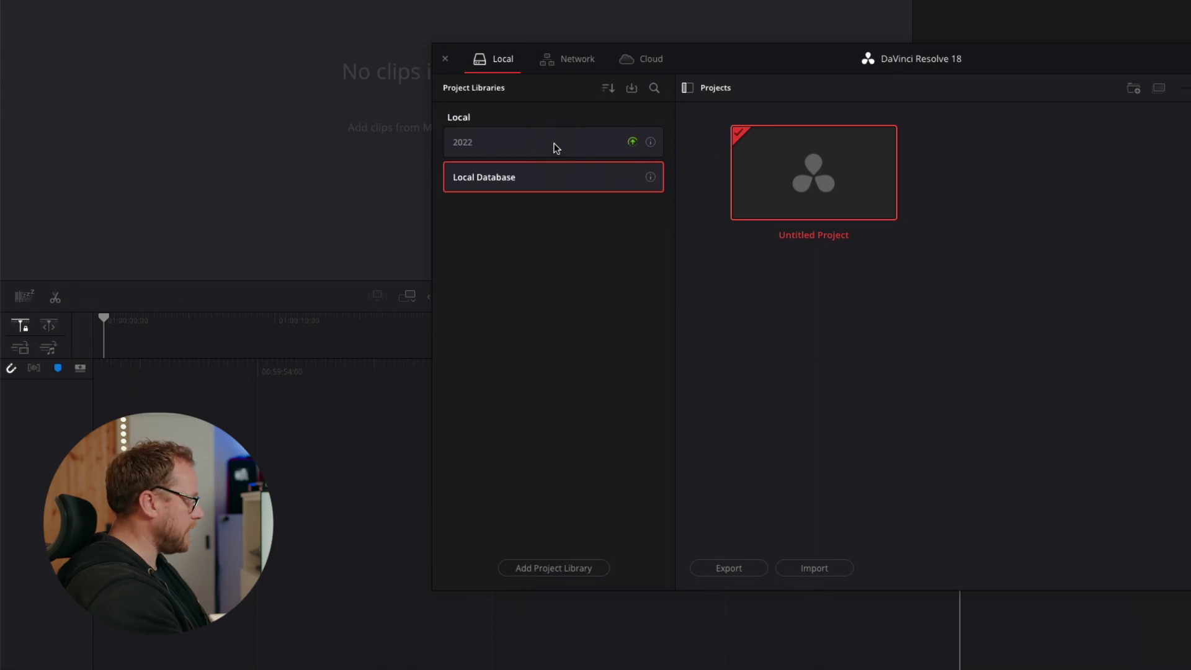
pyautogui.click(631, 144)
pyautogui.click(607, 146)
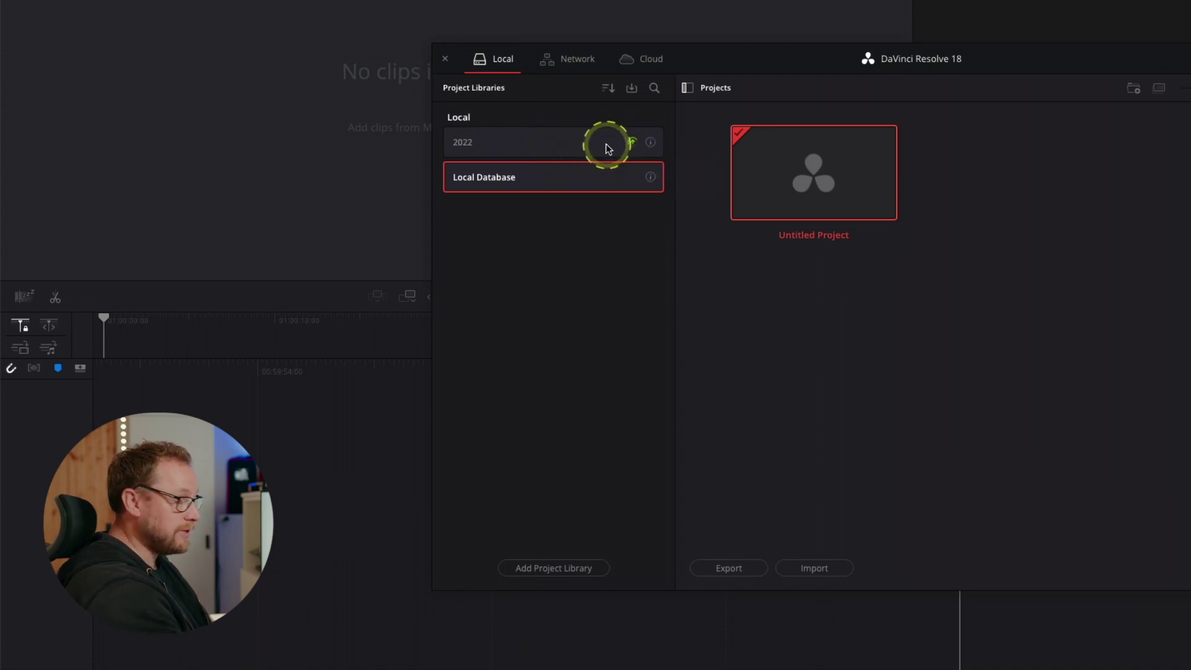
pyautogui.click(633, 144)
pyautogui.click(1075, 427)
pyautogui.click(1049, 429)
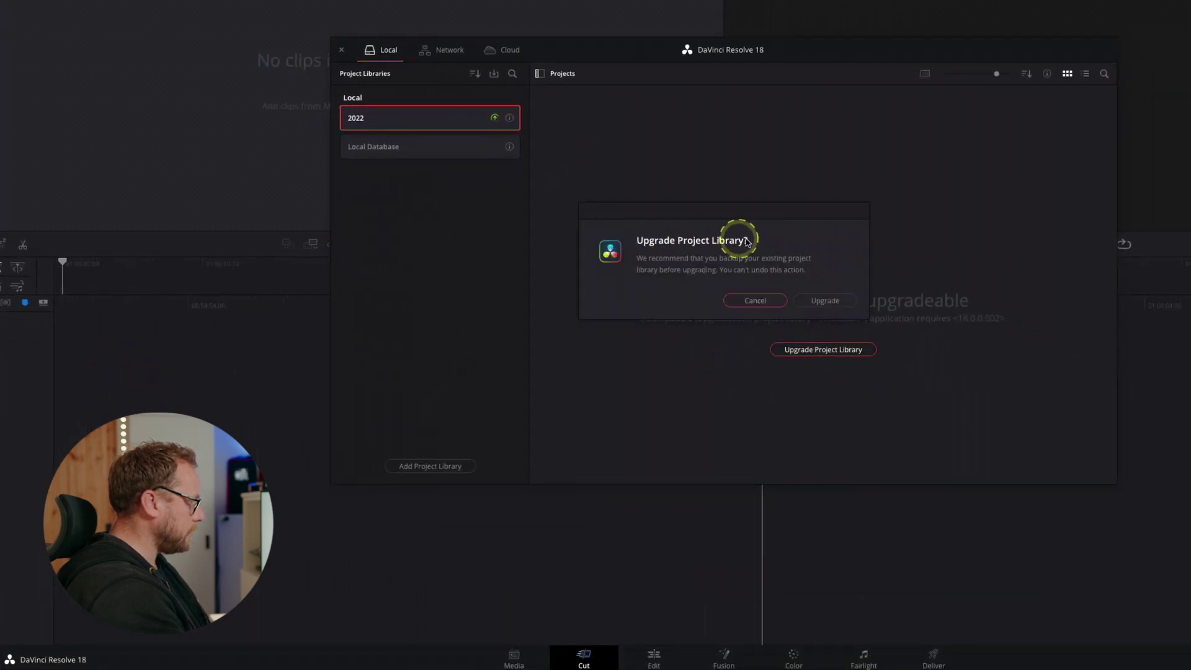
pyautogui.click(833, 300)
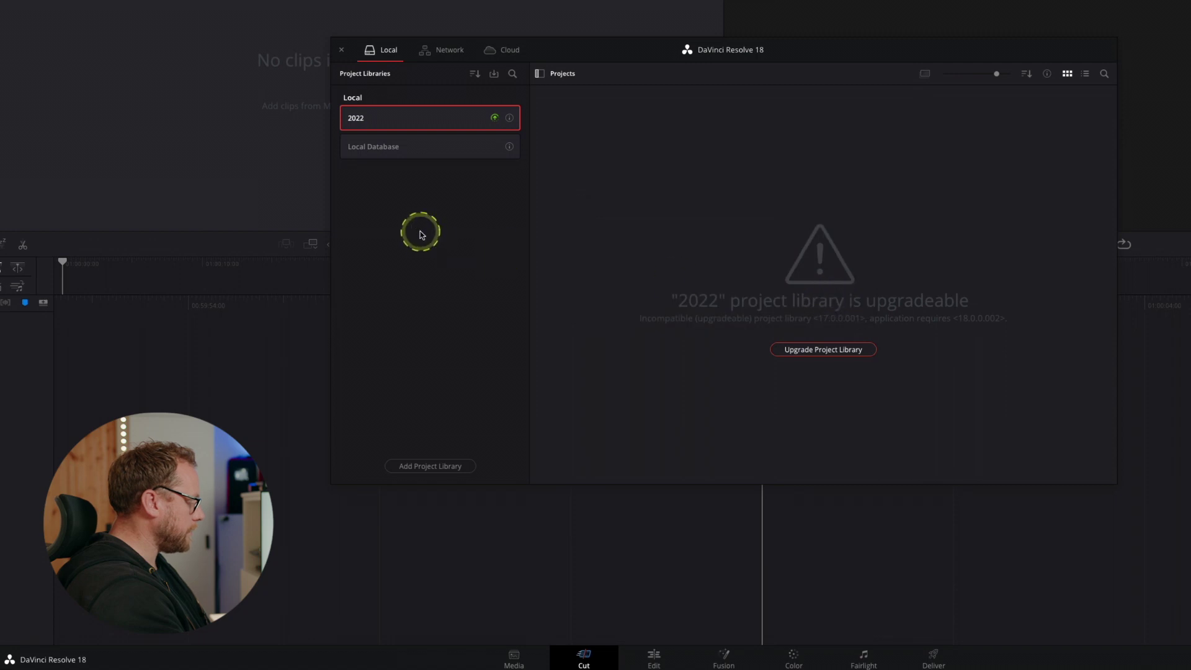
pyautogui.click(460, 233)
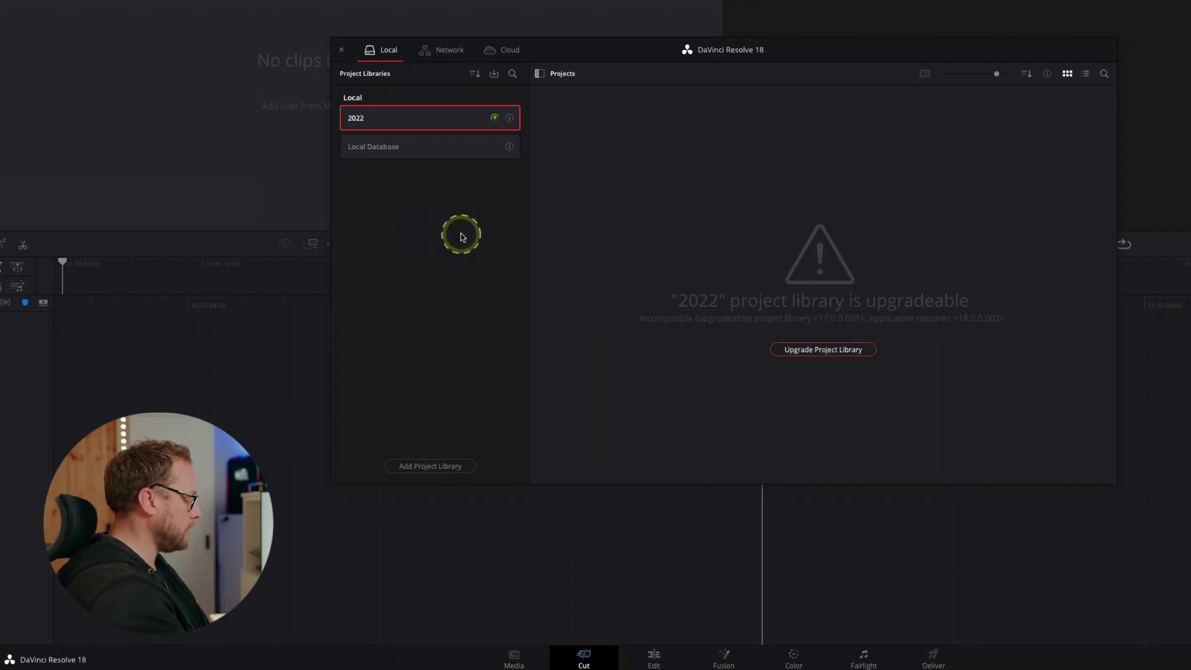
pyautogui.click(512, 224)
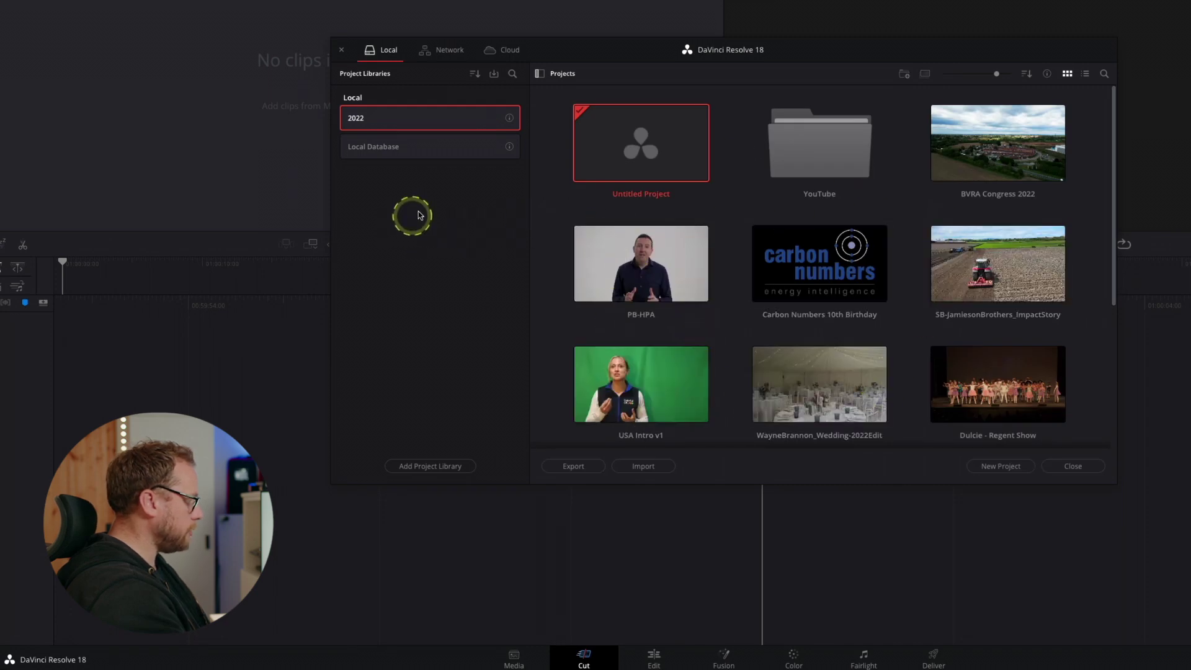
# Choose the backup 2021_training.resolve.diskdb from Depiqd > ResolveDatabaseBackups to restore.
pyautogui.click(493, 76)
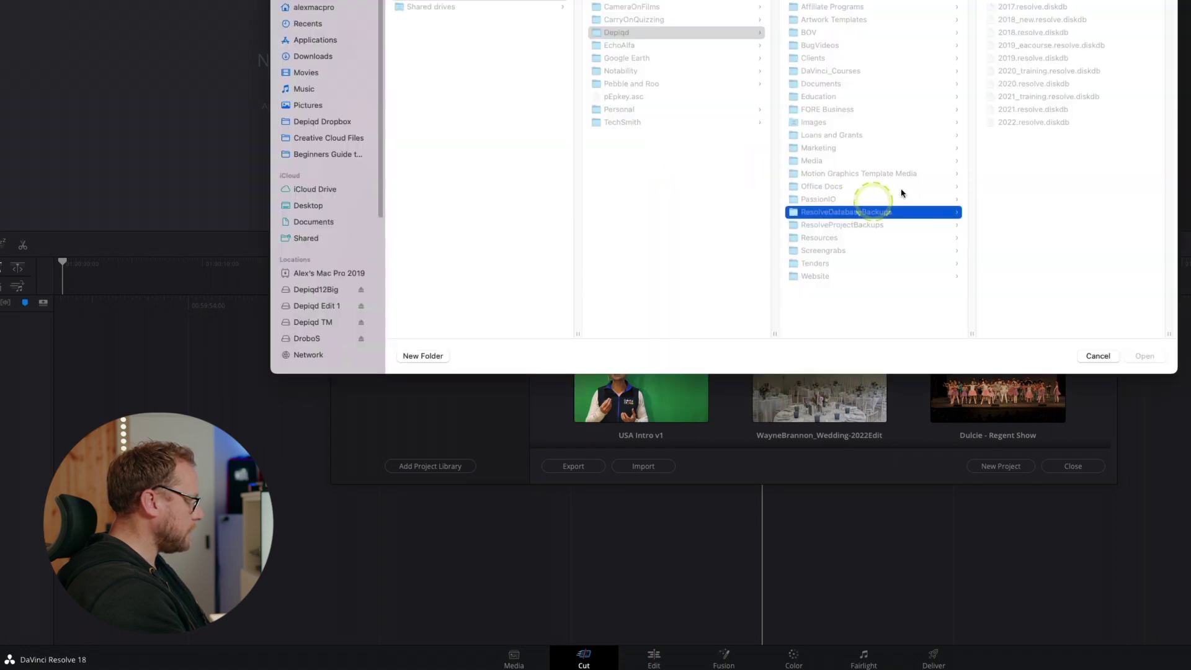
pyautogui.click(1029, 97)
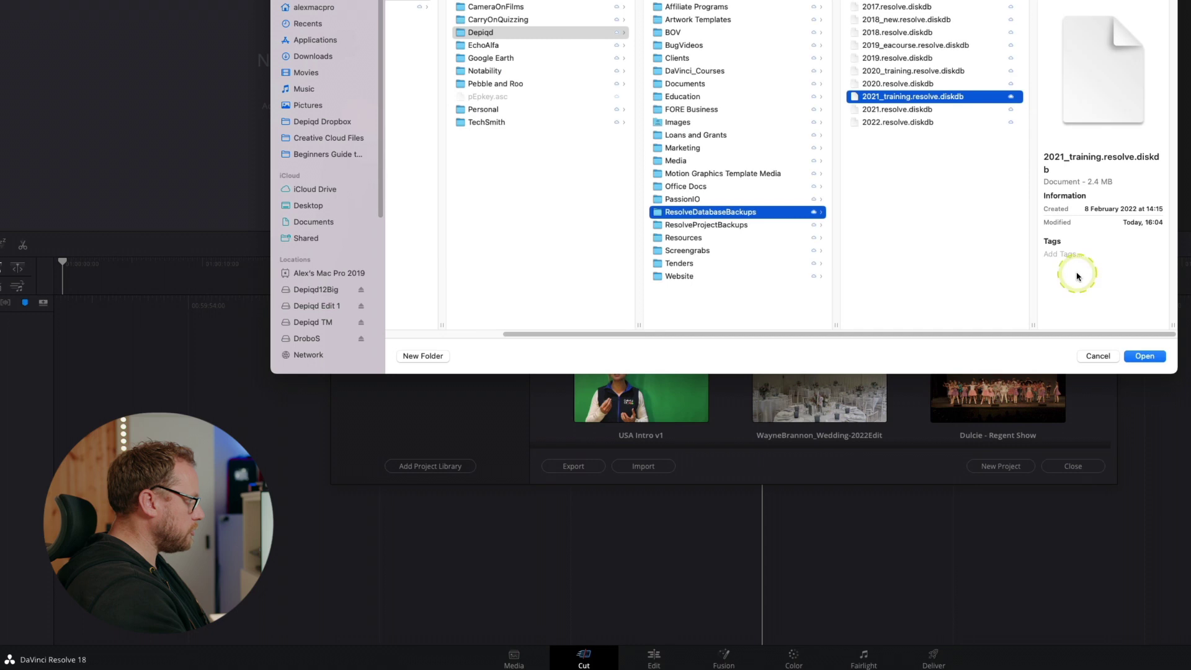
pyautogui.click(1141, 358)
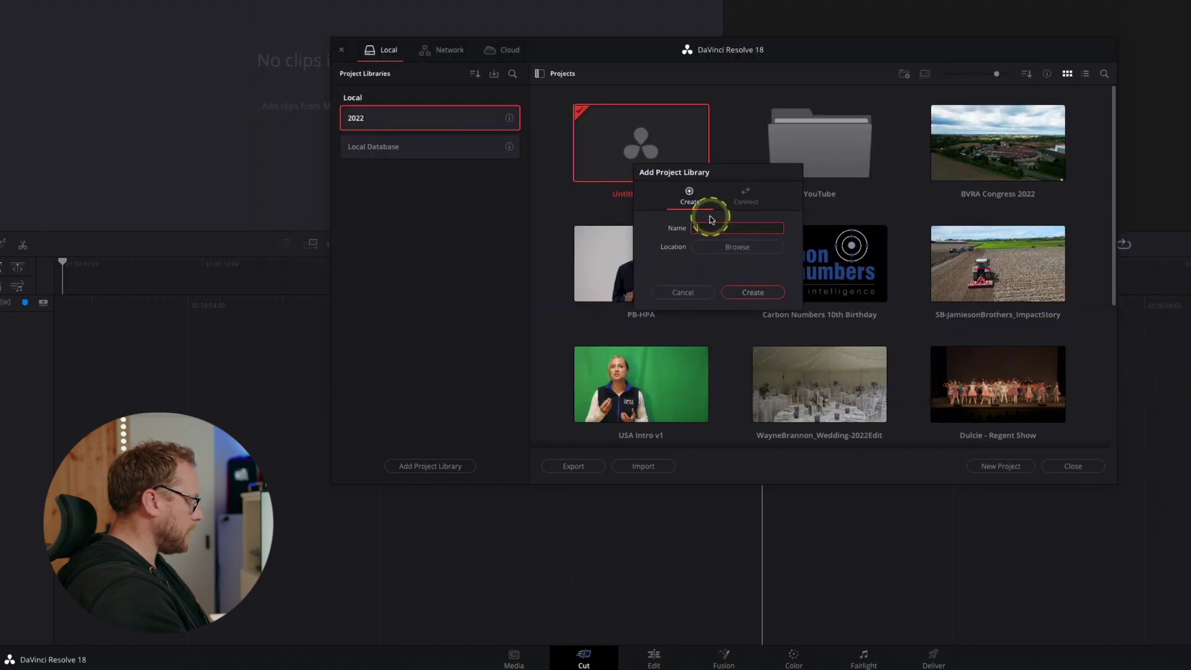
# Restore the backup as a new project library named 2021_training, located in Movies > Resolve > Databases > 2021_training.
pyautogui.write('2021_training')
pyautogui.click(737, 247)
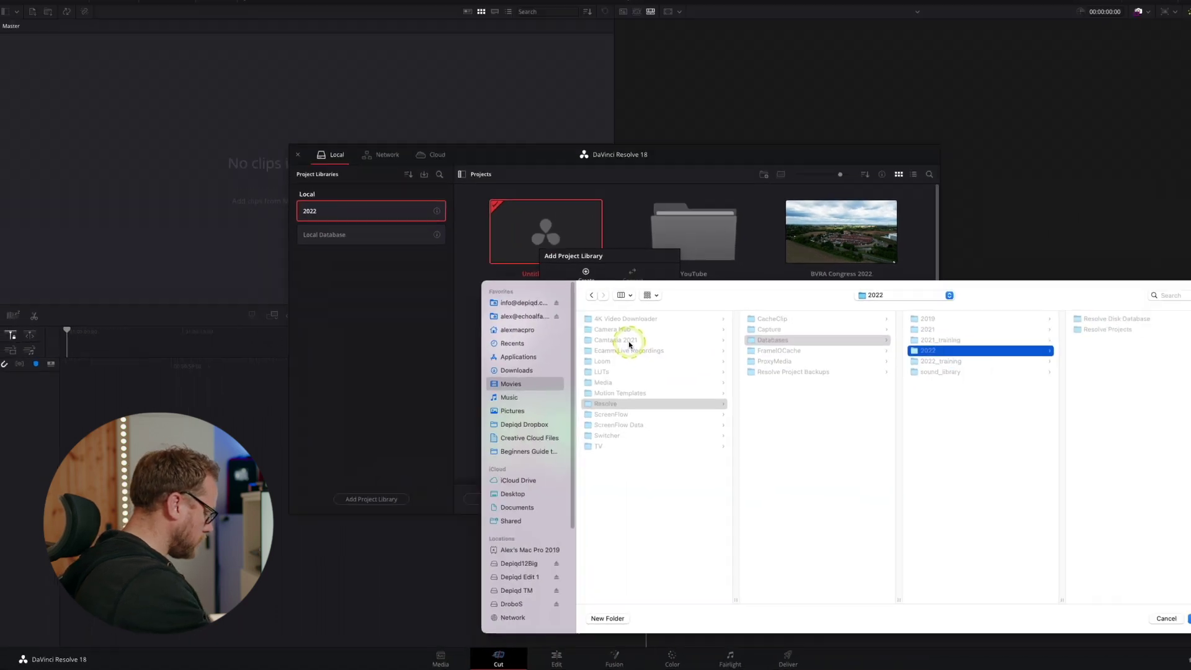
pyautogui.click(918, 352)
pyautogui.click(952, 412)
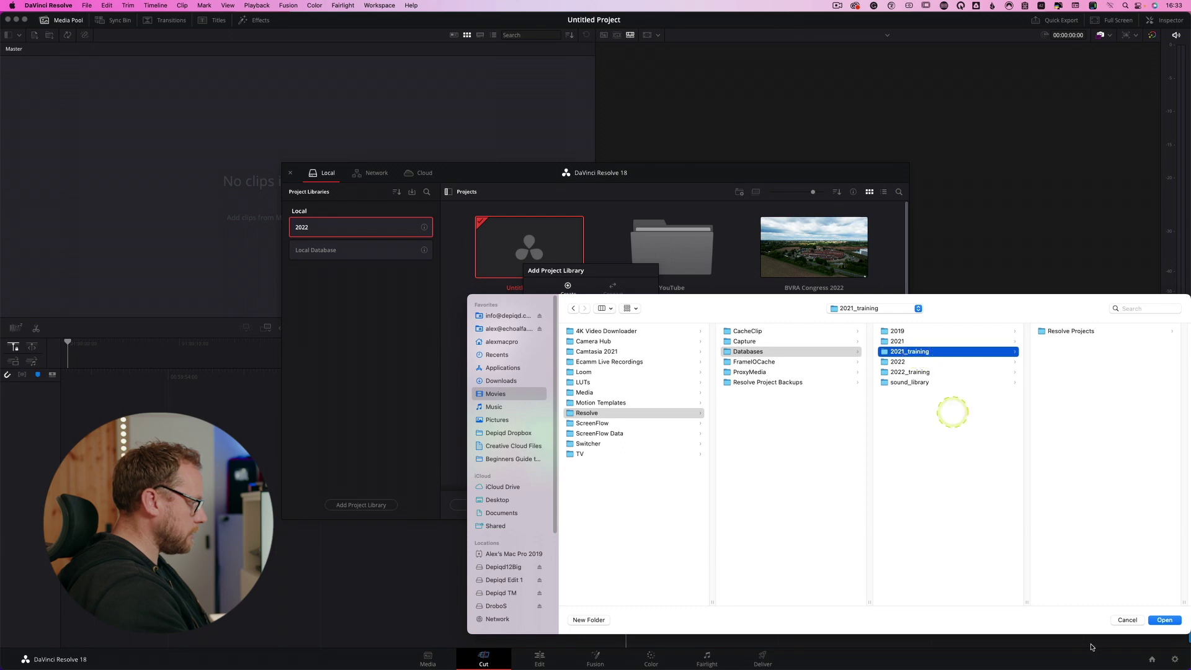
pyautogui.click(1165, 620)
pyautogui.click(620, 371)
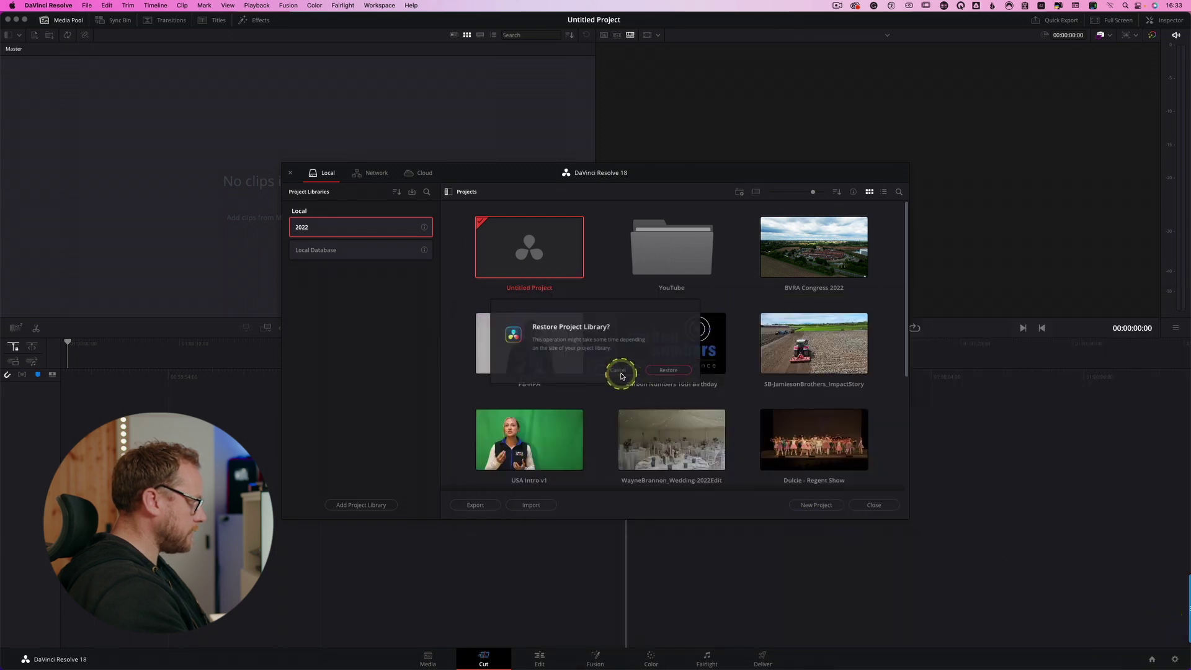
pyautogui.click(668, 370)
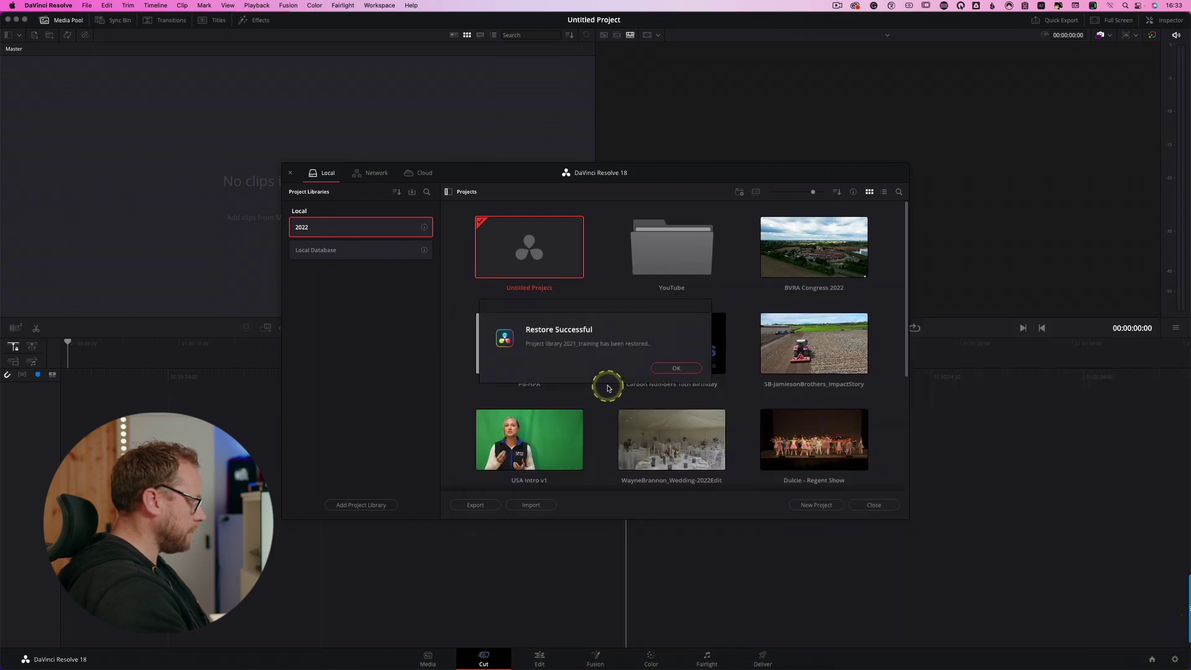
pyautogui.click(688, 368)
# Open the restored 2021_training project library and upgrade it to the version 18 format.
pyautogui.click(362, 229)
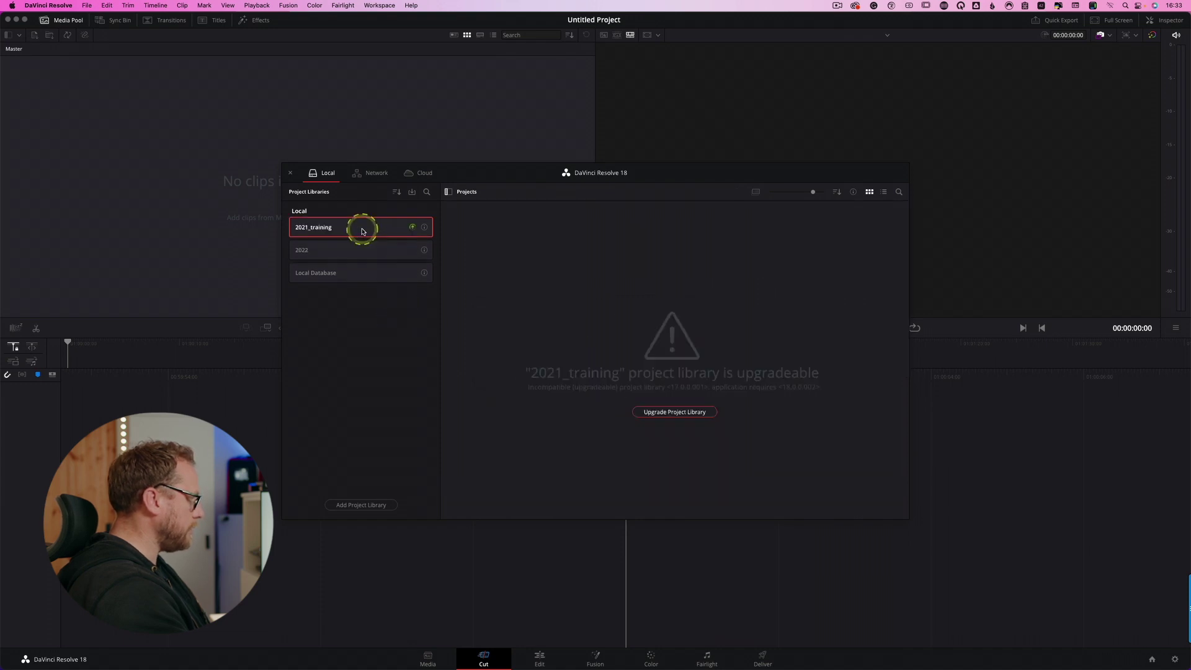
pyautogui.click(666, 413)
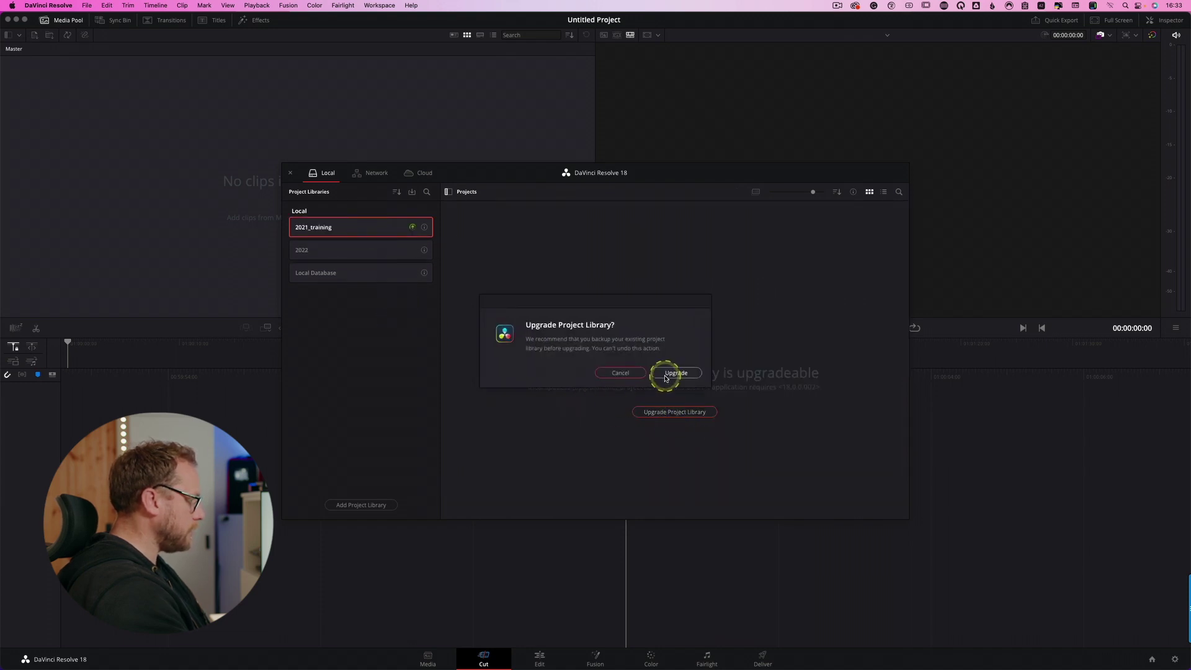
pyautogui.click(666, 377)
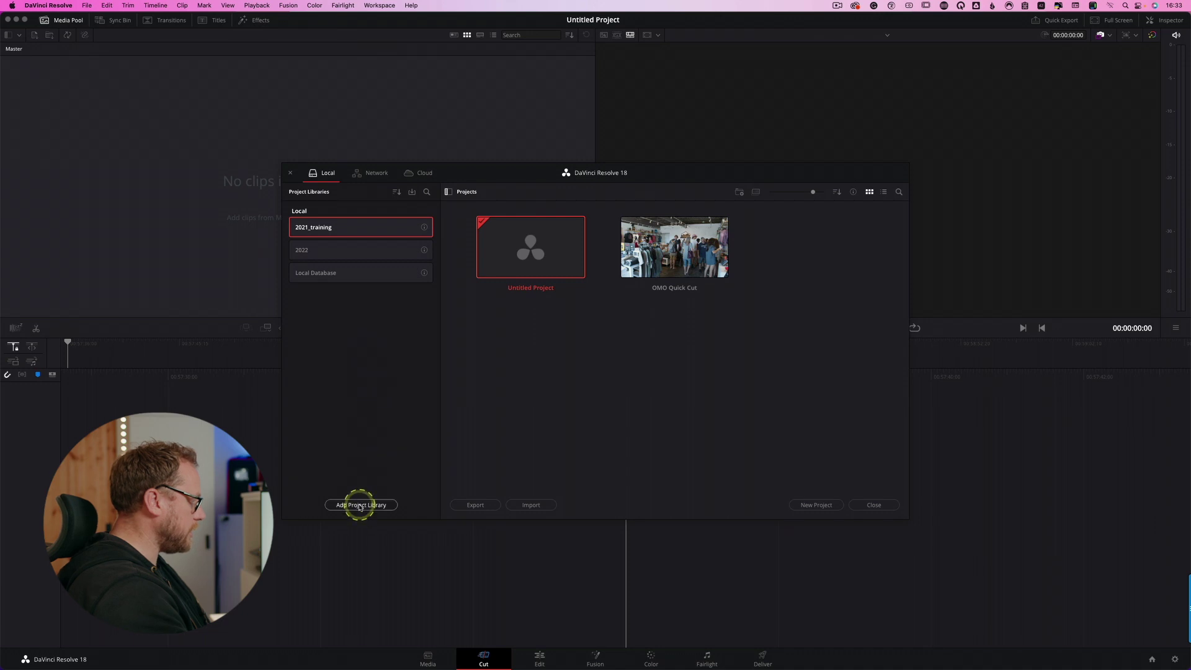
# Start adding a project library by connecting to an existing one, and name it 2021.
pyautogui.click(359, 505)
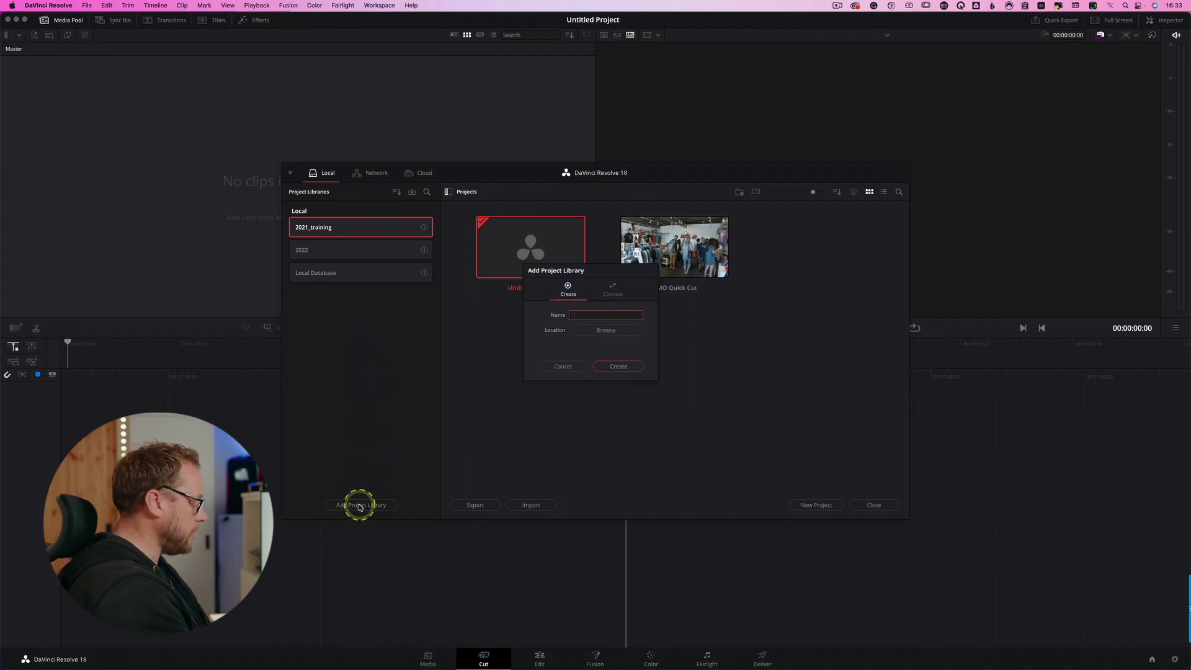
pyautogui.click(921, 186)
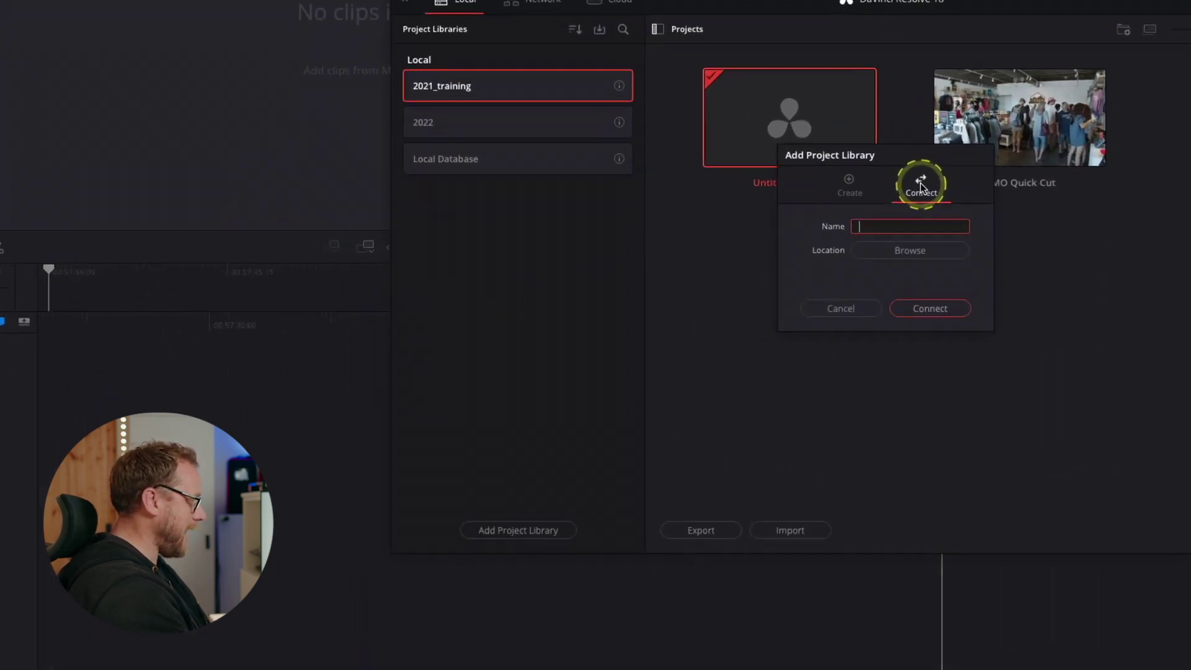
pyautogui.write('2')
pyautogui.click(882, 225)
pyautogui.write('021')
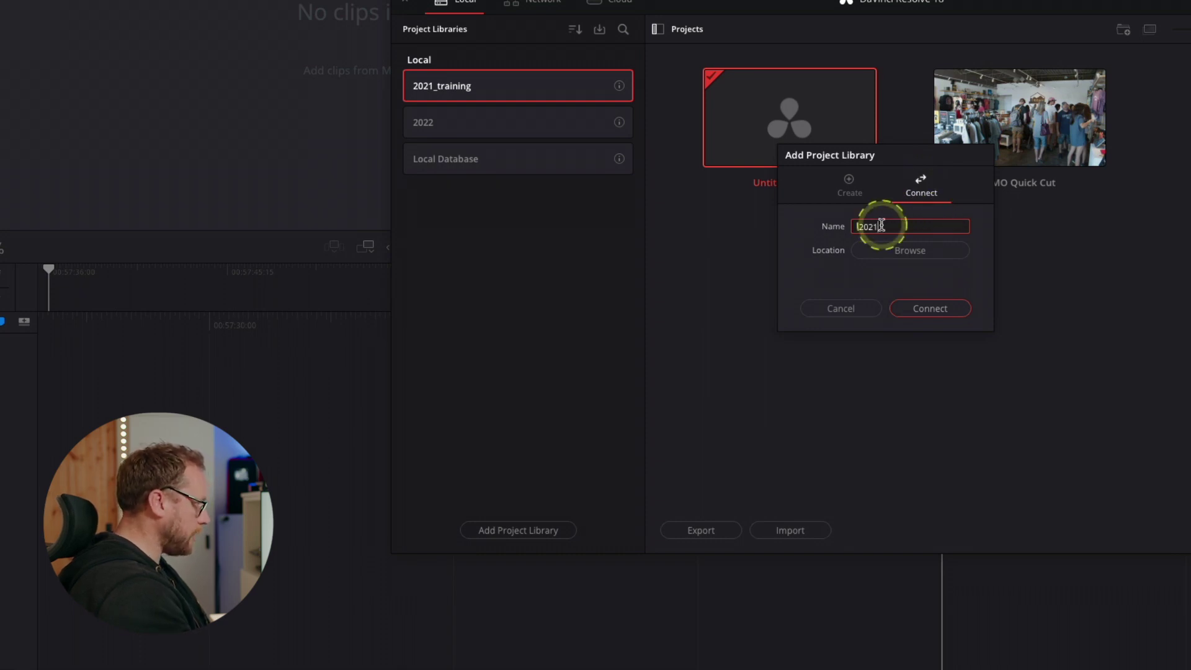
# Set the library's location to Movies > Resolve > Databases > 2021 and connect to it.
pyautogui.click(910, 250)
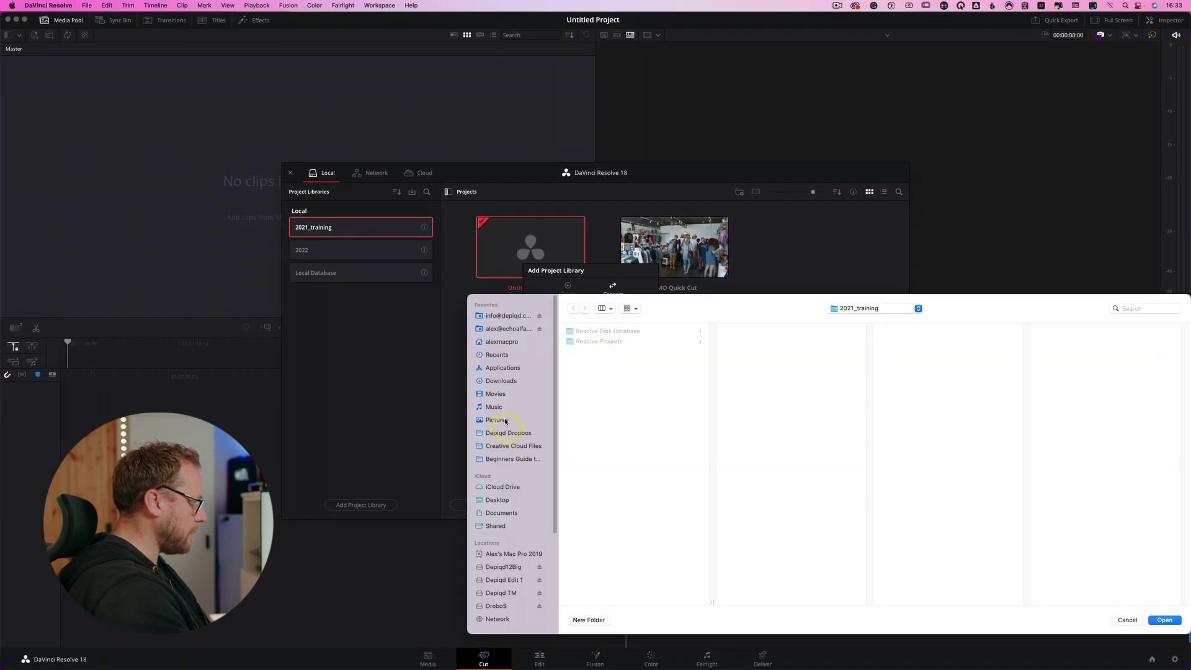
pyautogui.moveTo(728, 313); pyautogui.dragTo(489, 236)
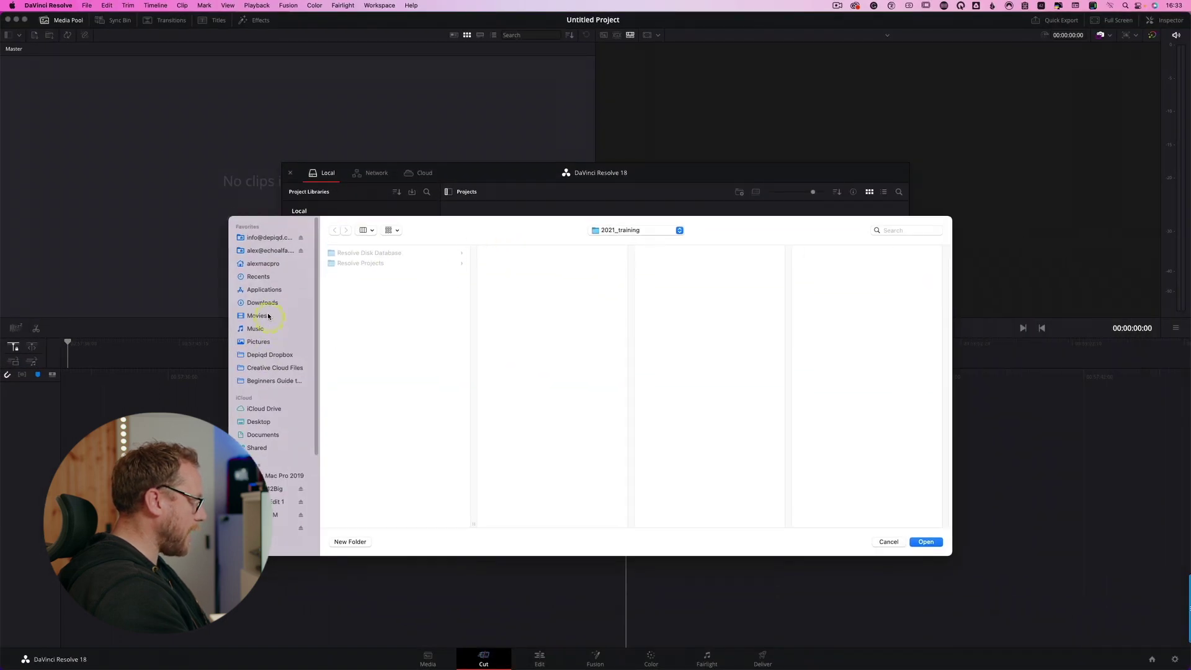
pyautogui.click(269, 317)
pyautogui.click(349, 334)
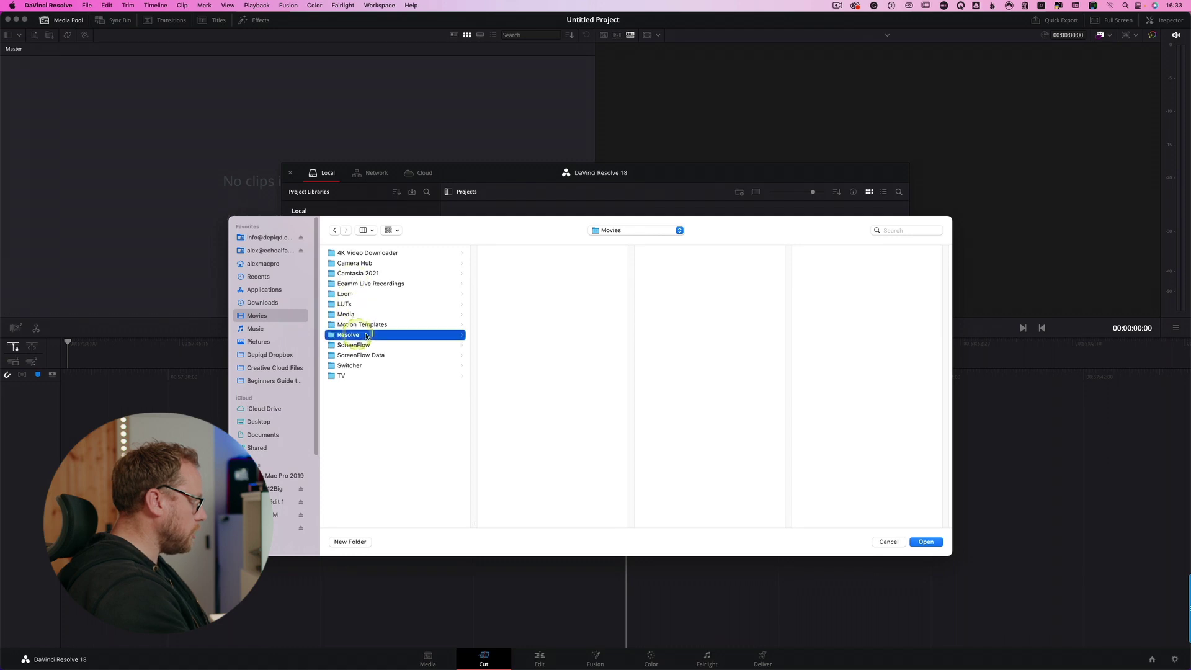
pyautogui.click(520, 273)
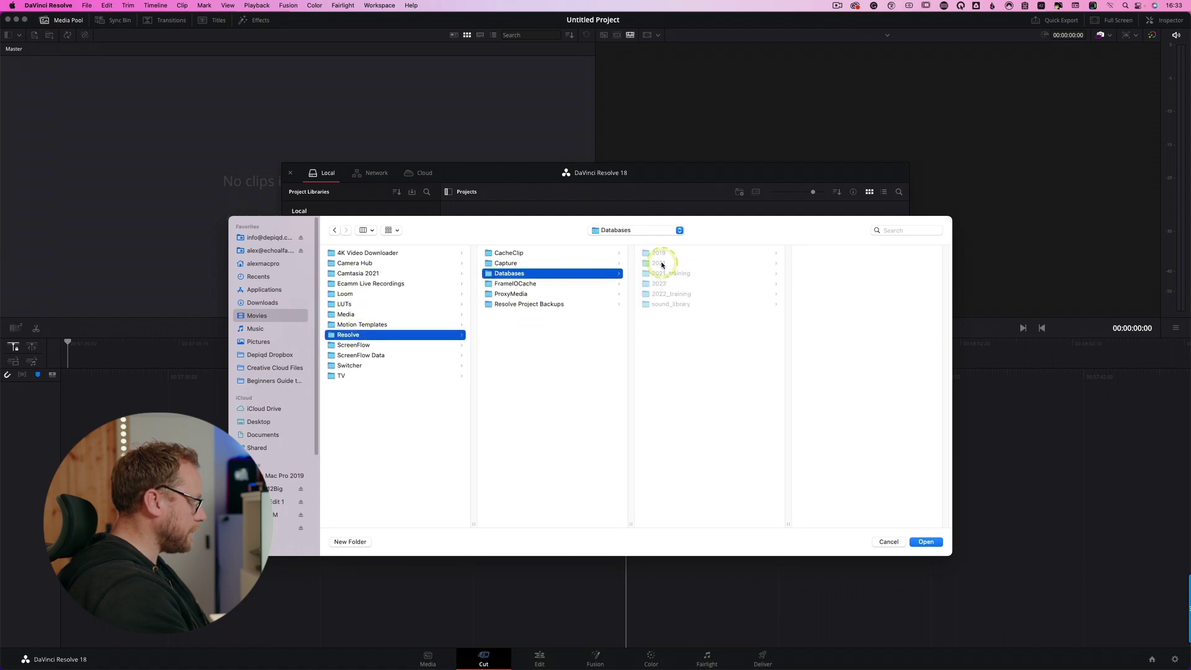
pyautogui.click(662, 264)
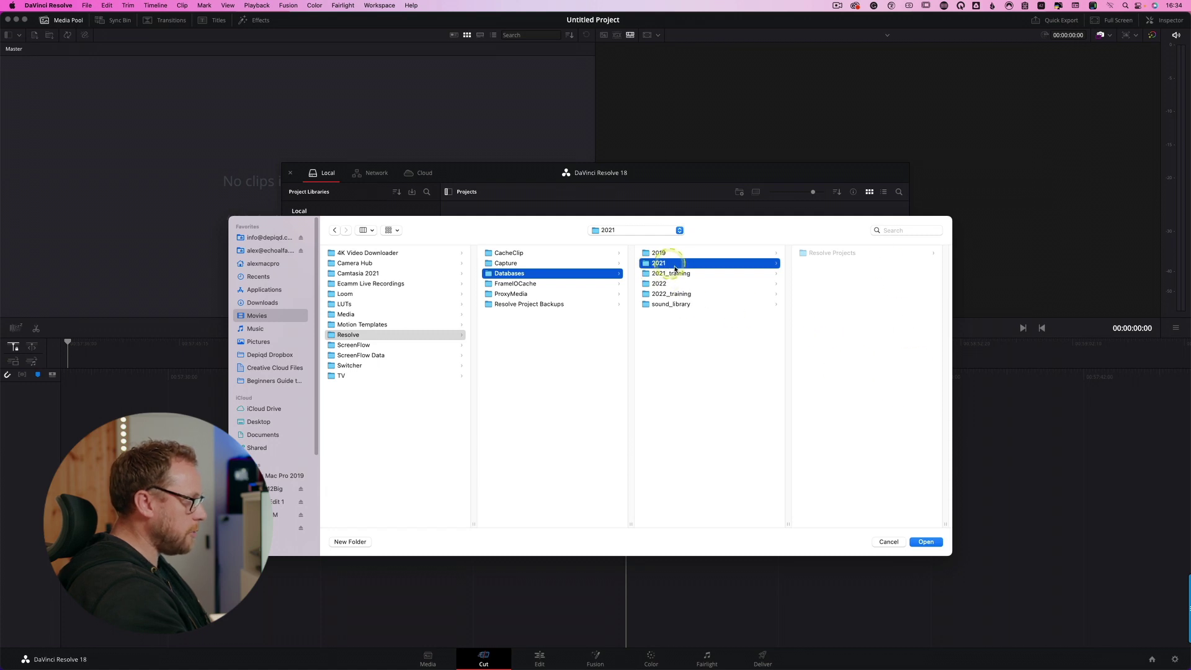
pyautogui.click(925, 543)
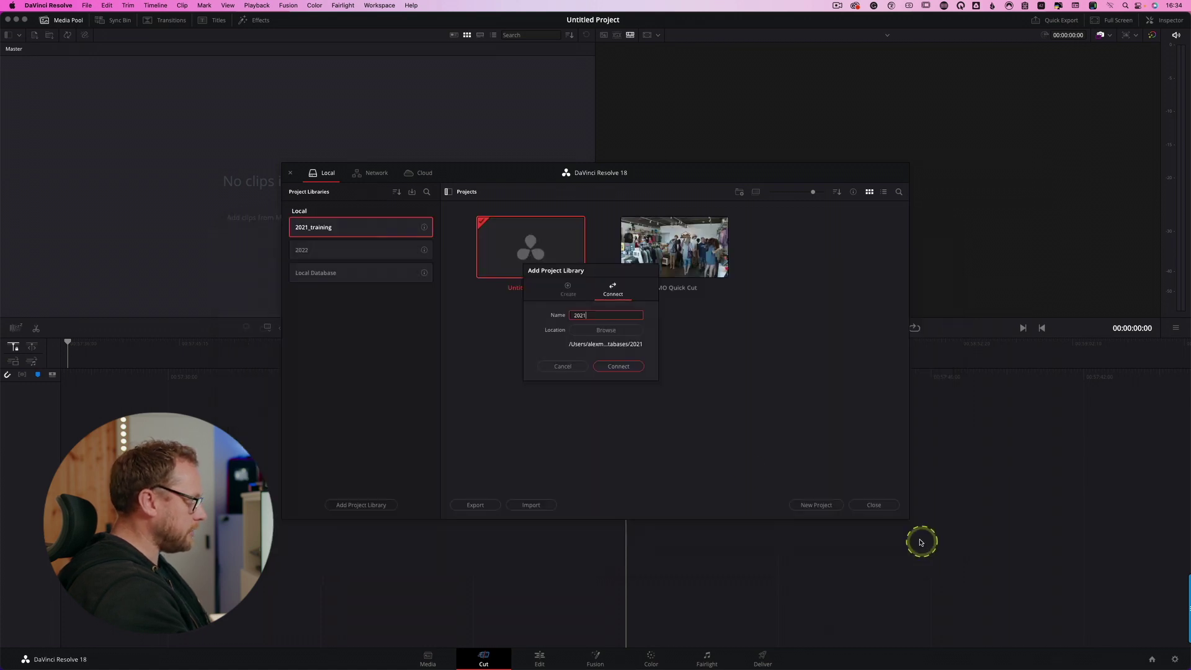
pyautogui.click(610, 366)
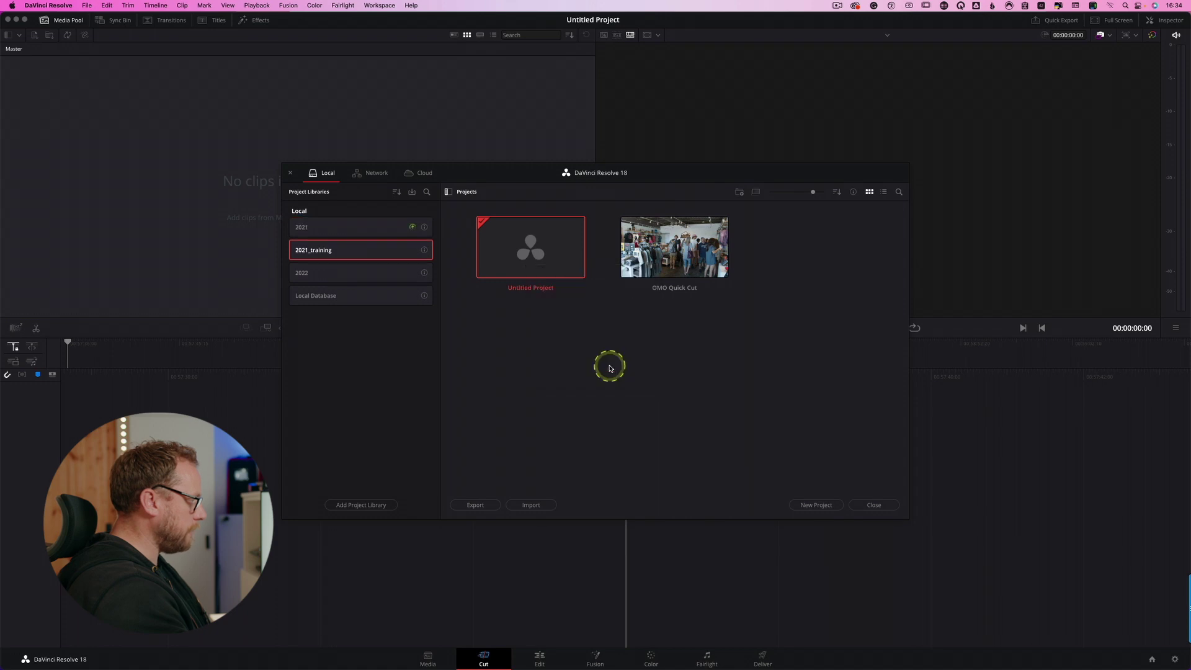
# Open the connected 2021 project library and upgrade it.
pyautogui.click(320, 229)
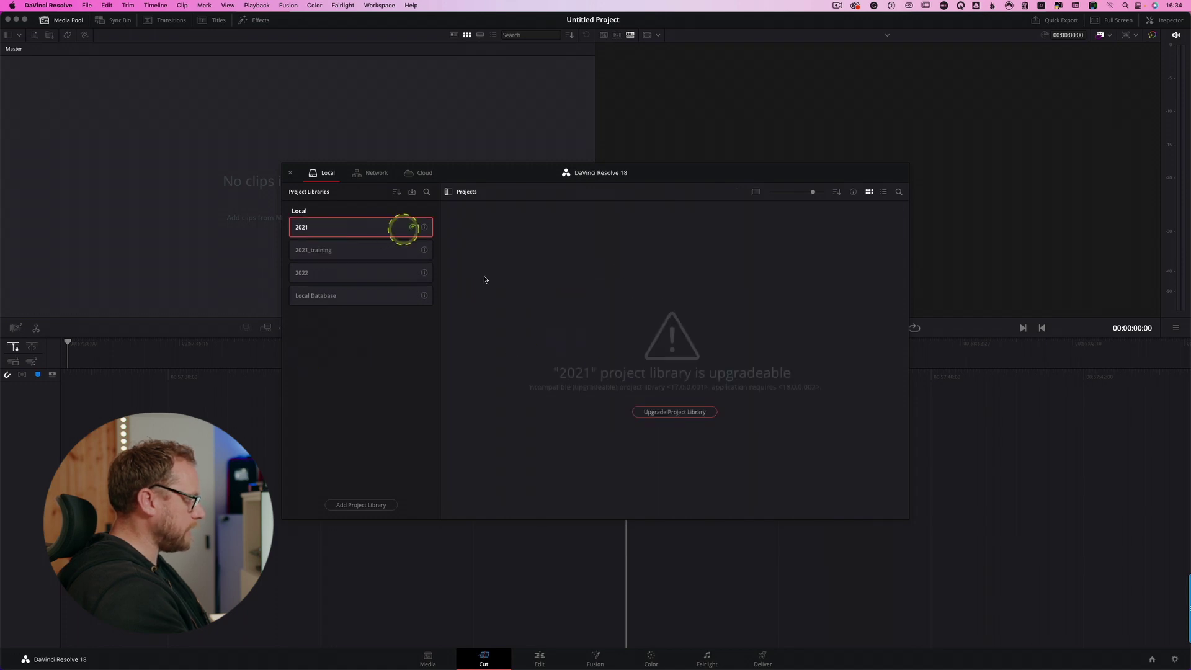
pyautogui.click(676, 415)
pyautogui.click(670, 372)
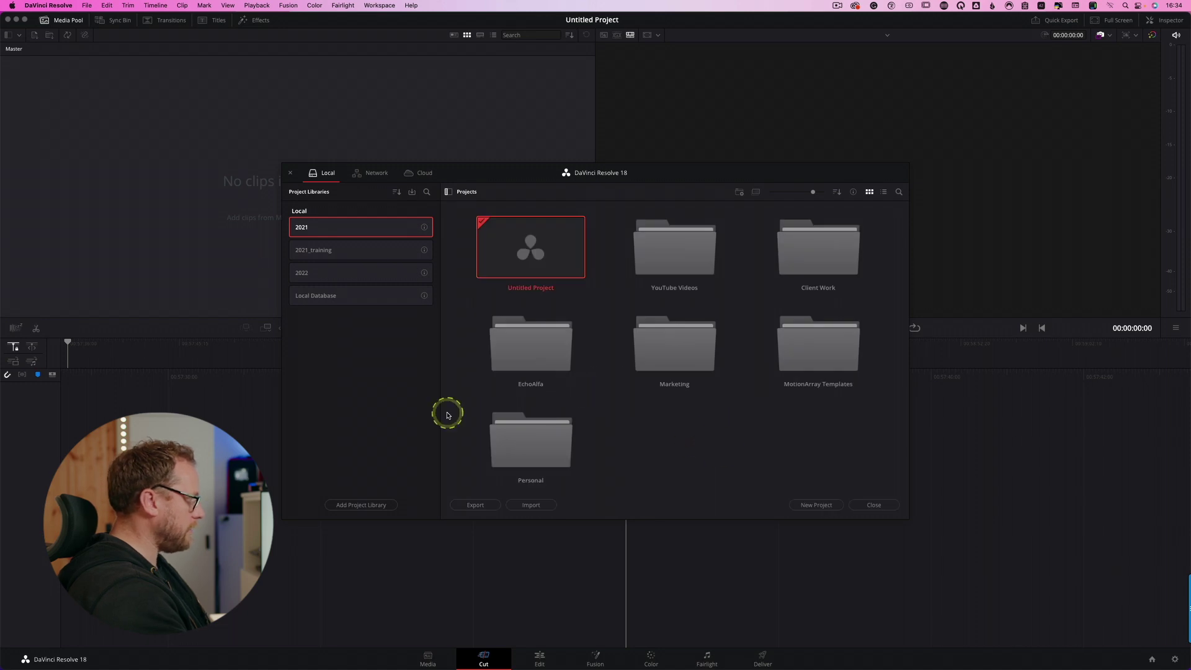
# Connect to the existing project library in Movies > Resolve > Databases > 2019, naming it 2019.
pyautogui.click(367, 507)
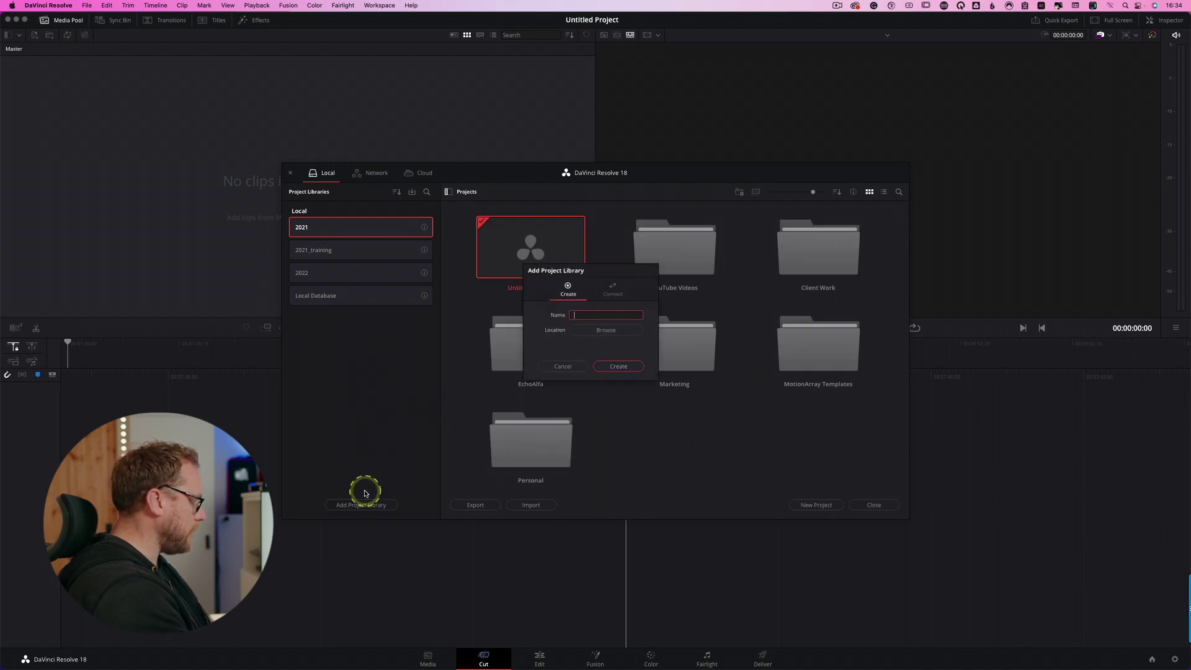
pyautogui.click(612, 291)
pyautogui.click(612, 339)
pyautogui.click(852, 312)
pyautogui.click(854, 317)
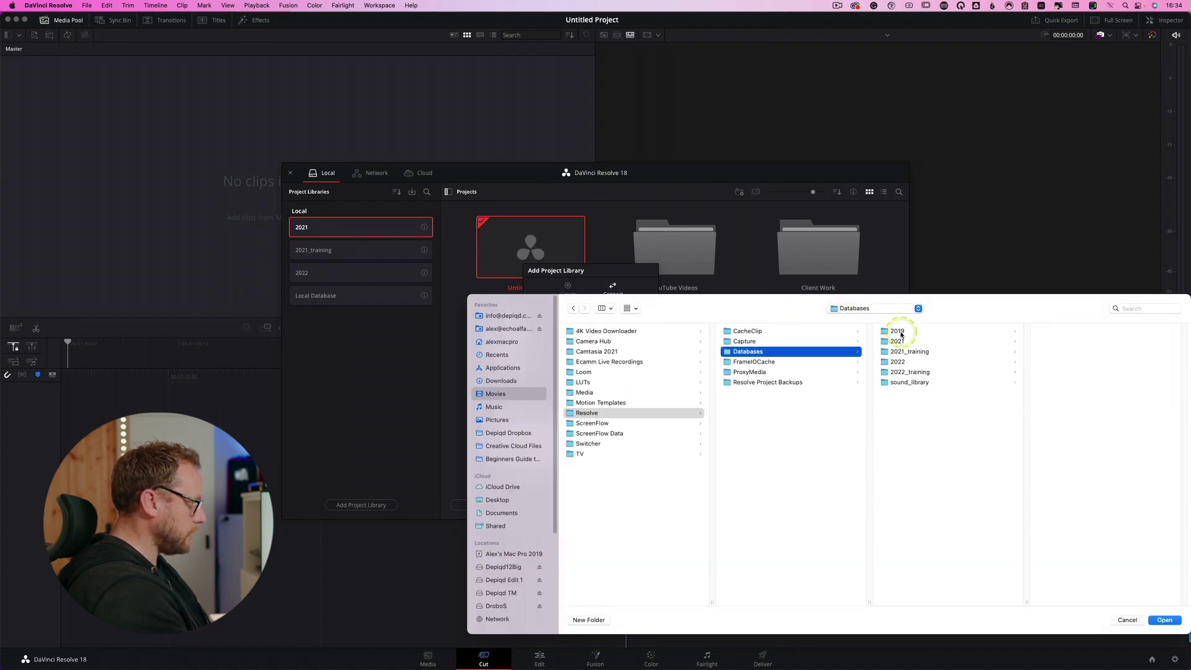
pyautogui.click(899, 331)
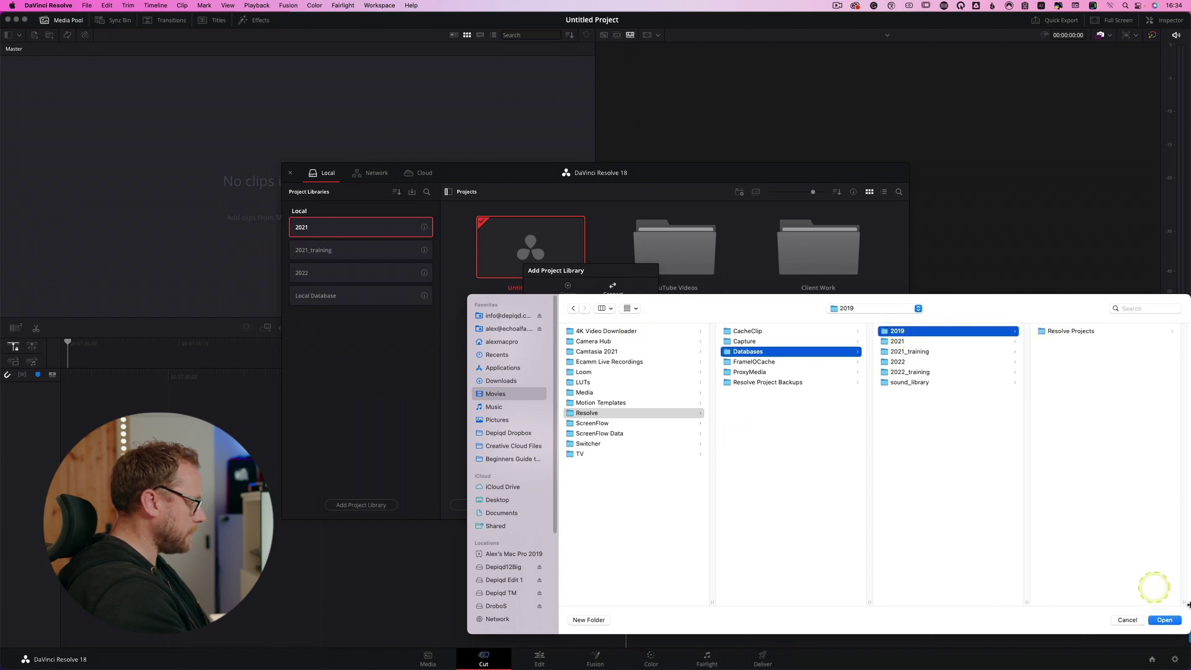
pyautogui.click(1166, 621)
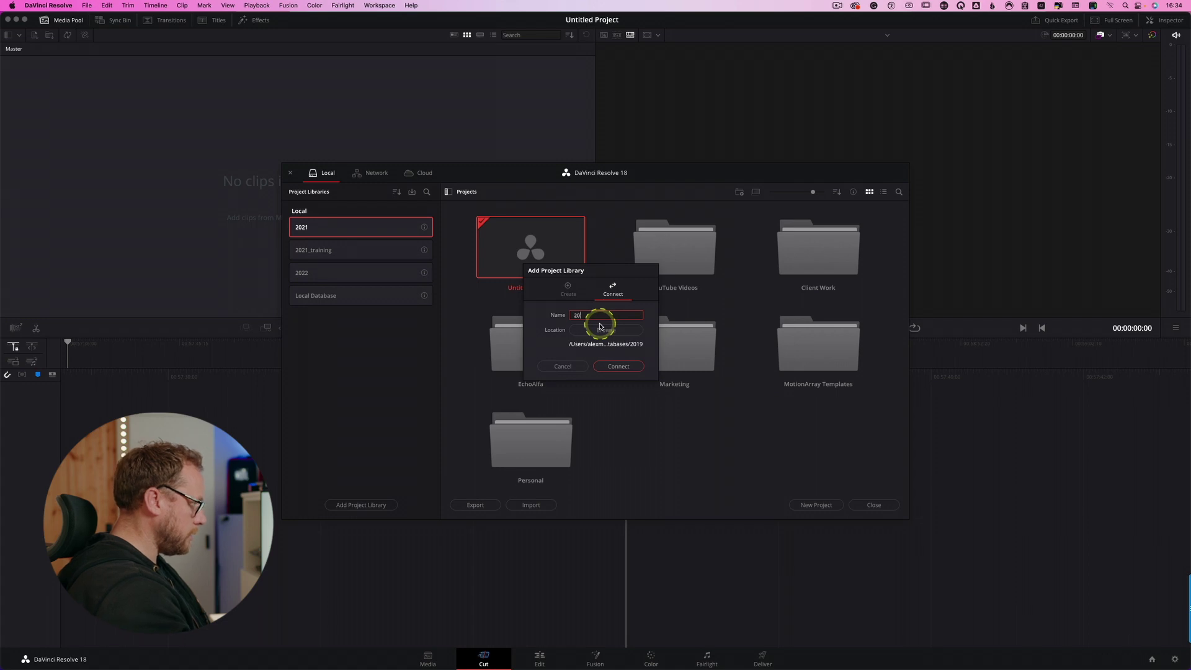
pyautogui.click(618, 367)
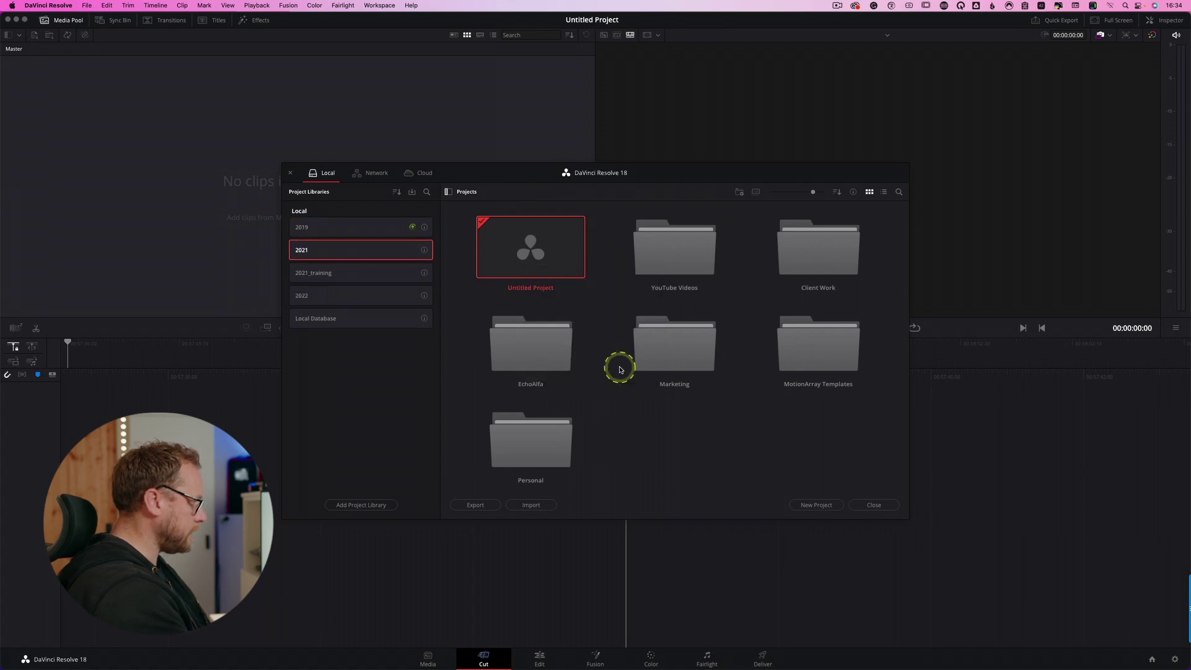
# Open the connected 2019 project library and upgrade it.
pyautogui.click(410, 228)
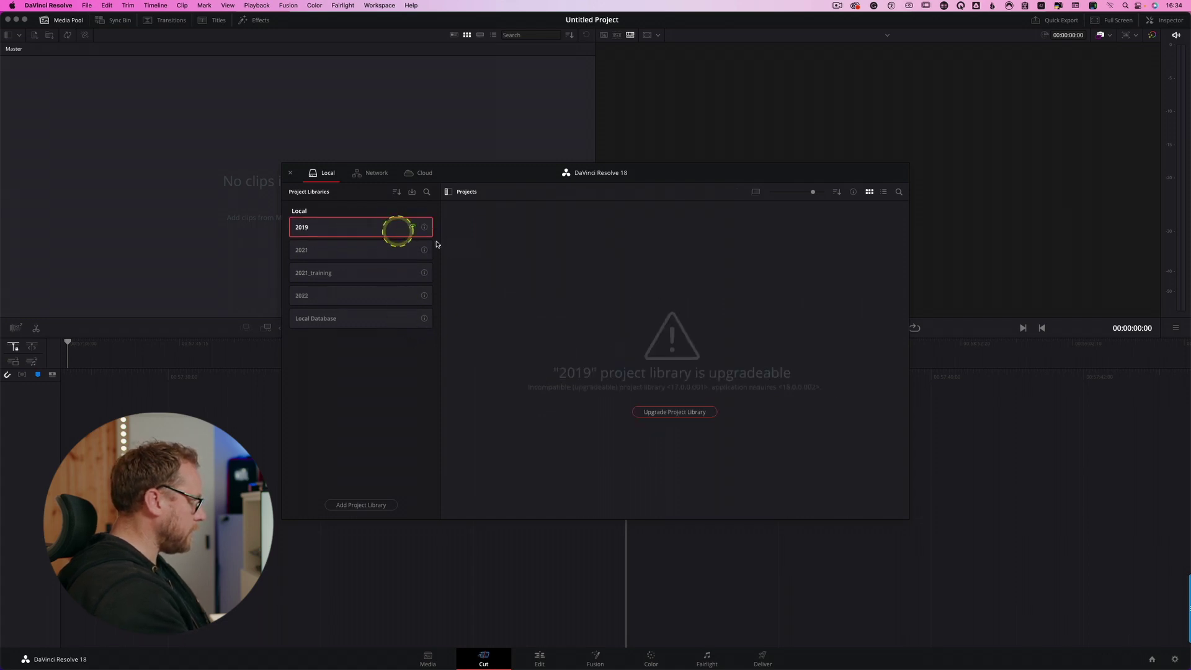
pyautogui.click(673, 412)
pyautogui.click(677, 373)
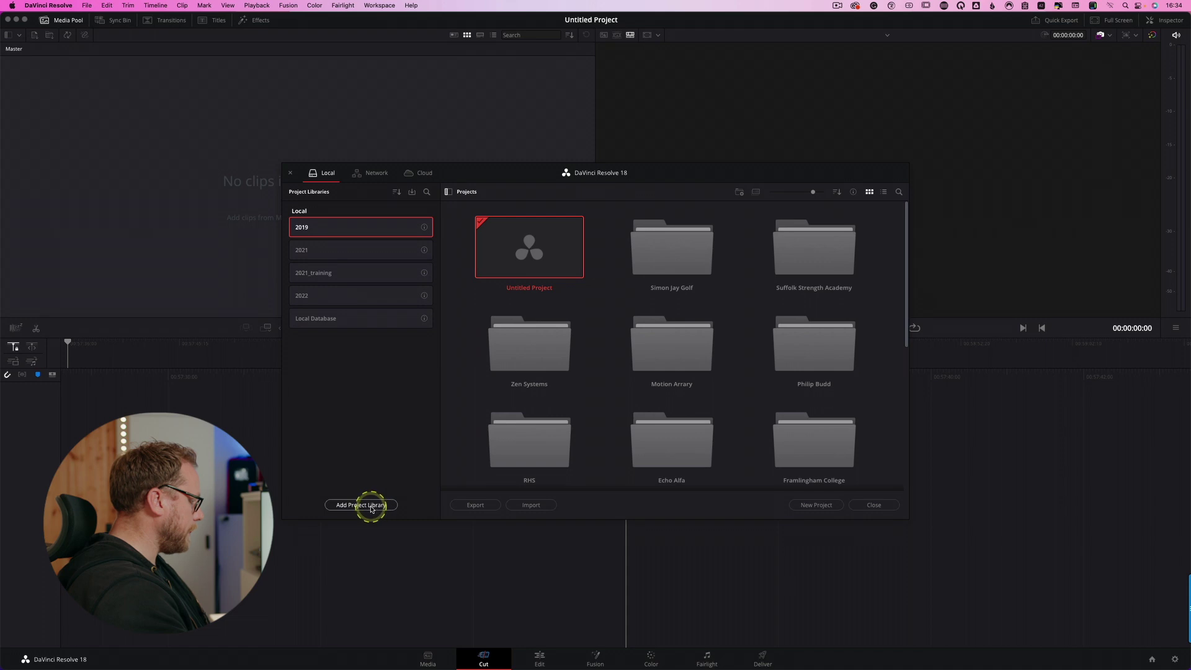
# Connect to the existing project library in Movies > Resolve > Databases > 2022_training, naming it 2022_training.
pyautogui.click(412, 191)
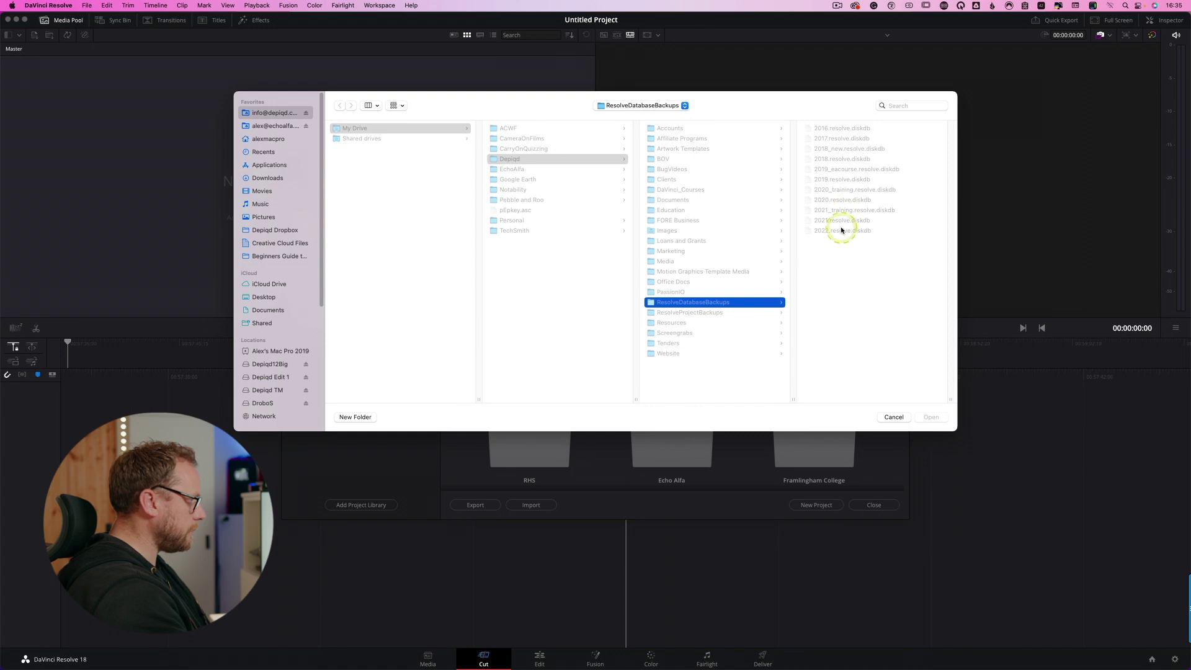
pyautogui.click(894, 418)
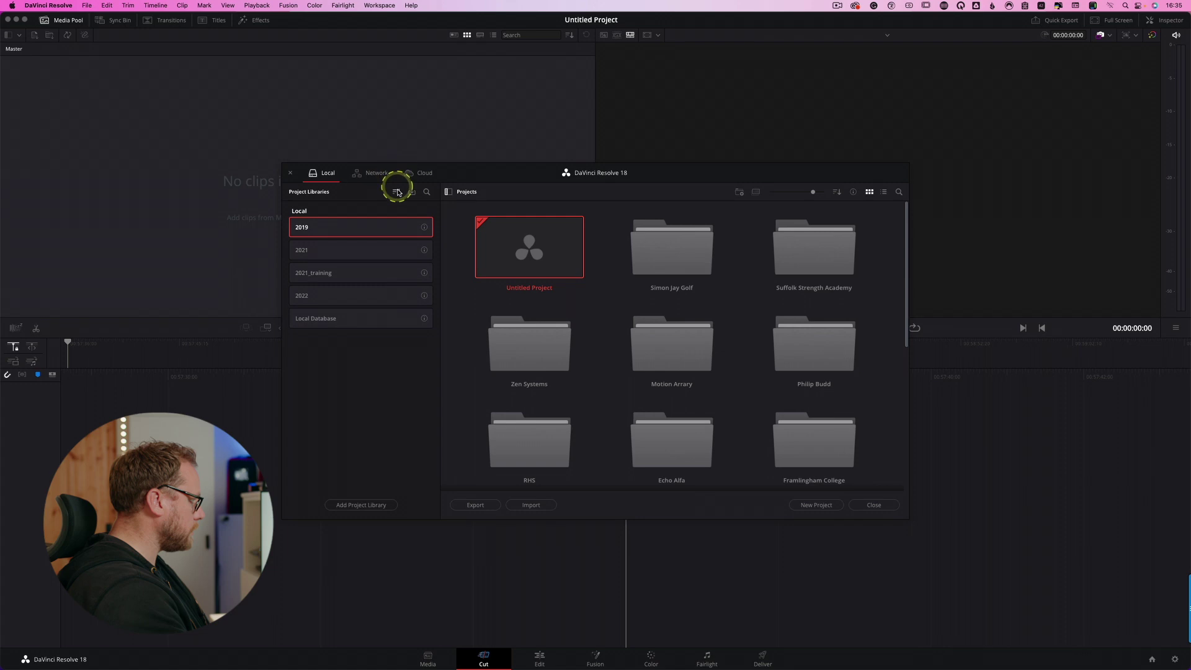
pyautogui.click(364, 505)
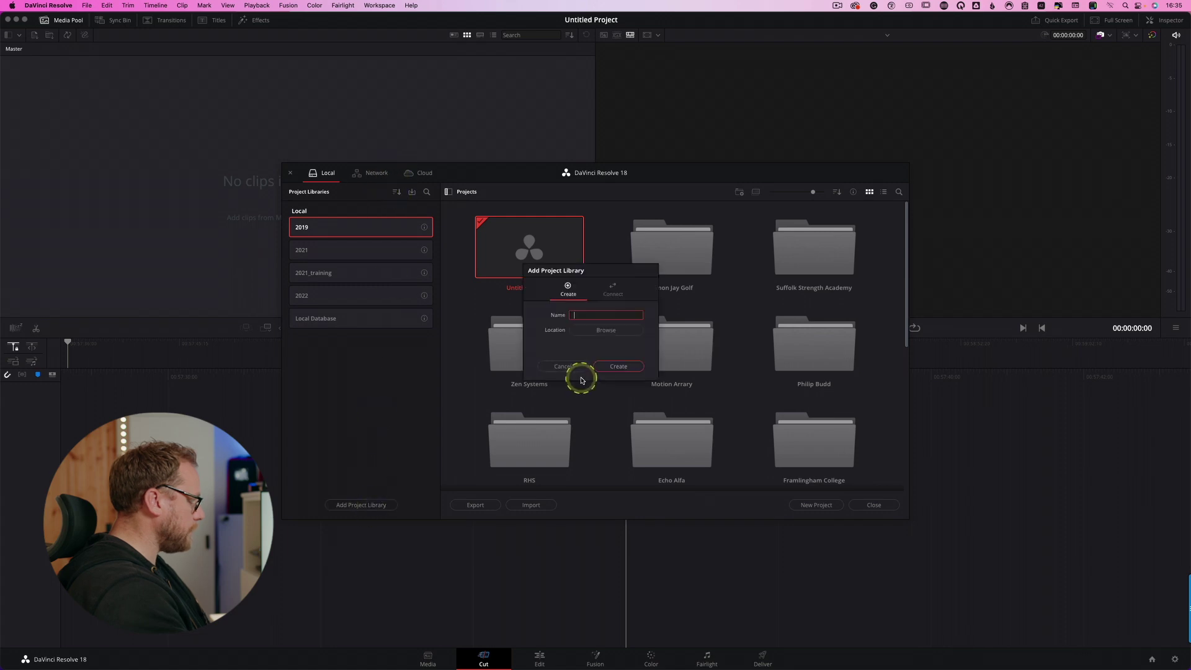
pyautogui.click(615, 293)
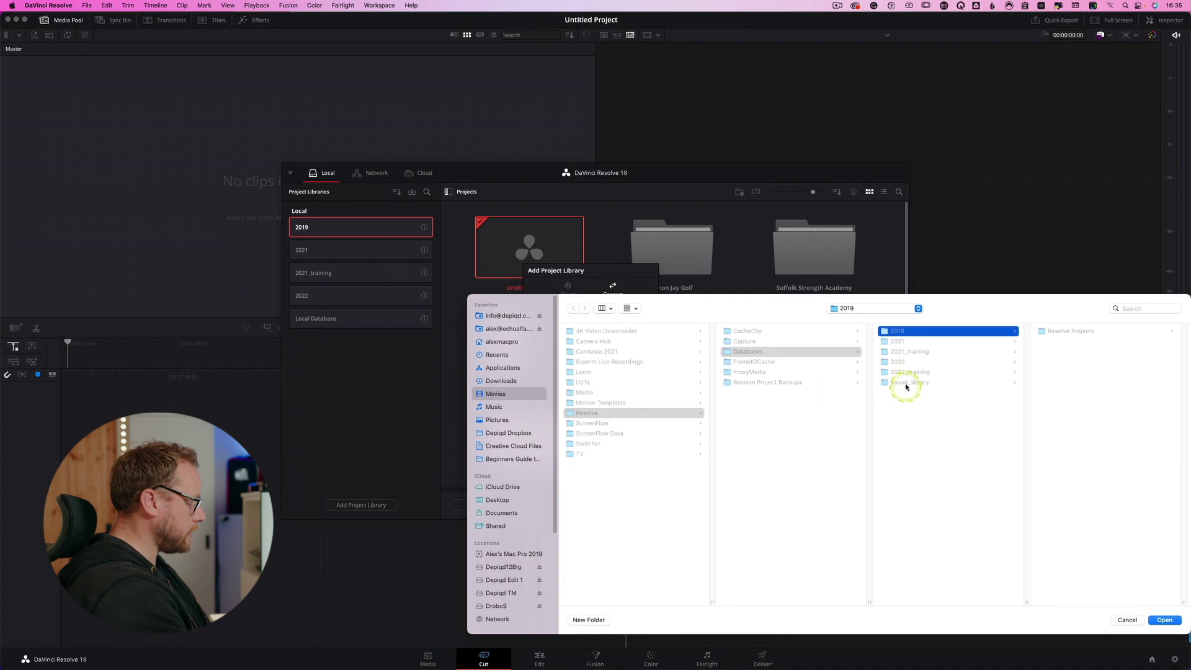
pyautogui.click(906, 374)
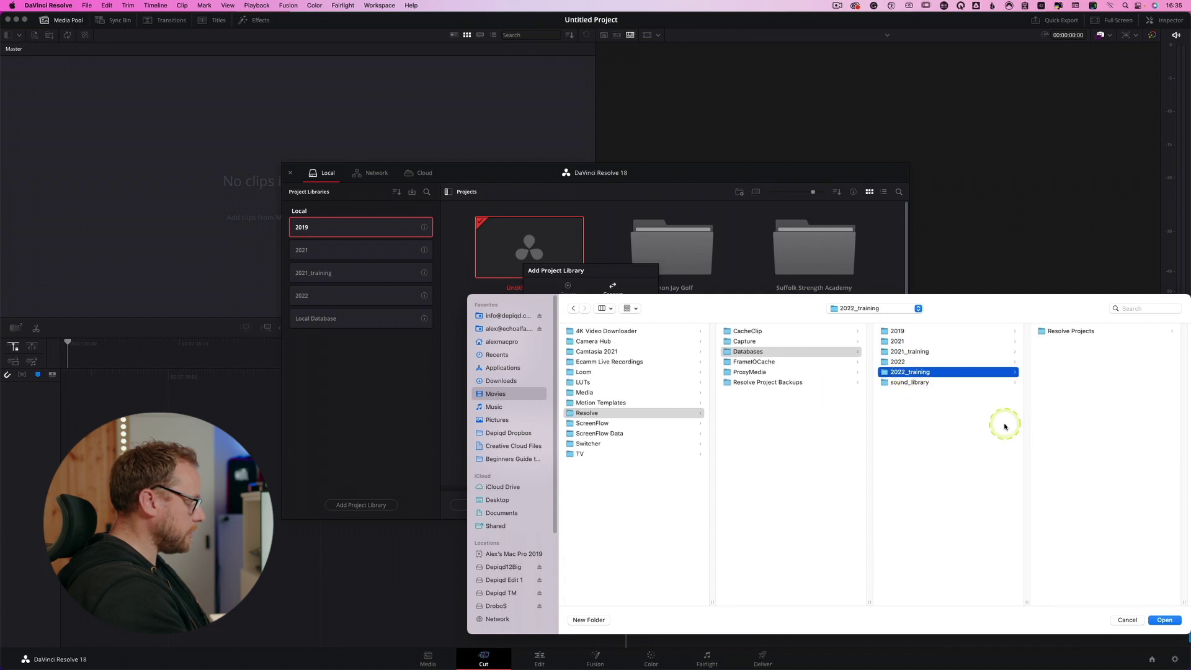
pyautogui.click(1164, 620)
pyautogui.click(550, 296)
pyautogui.write('_Training')
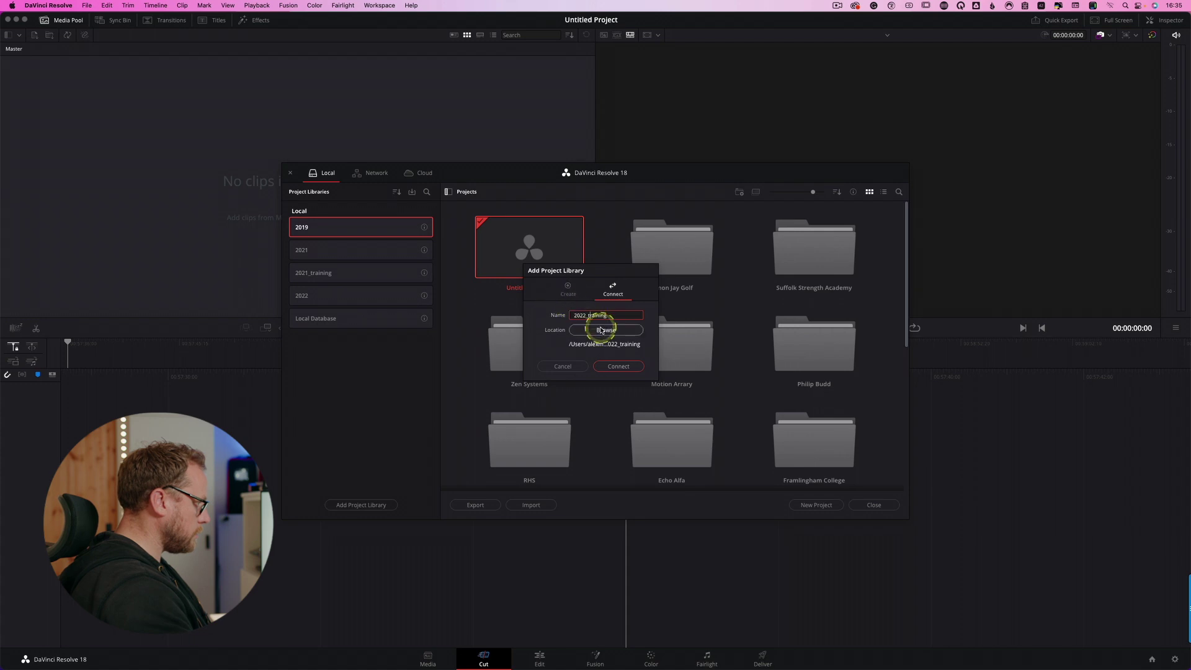
pyautogui.click(619, 372)
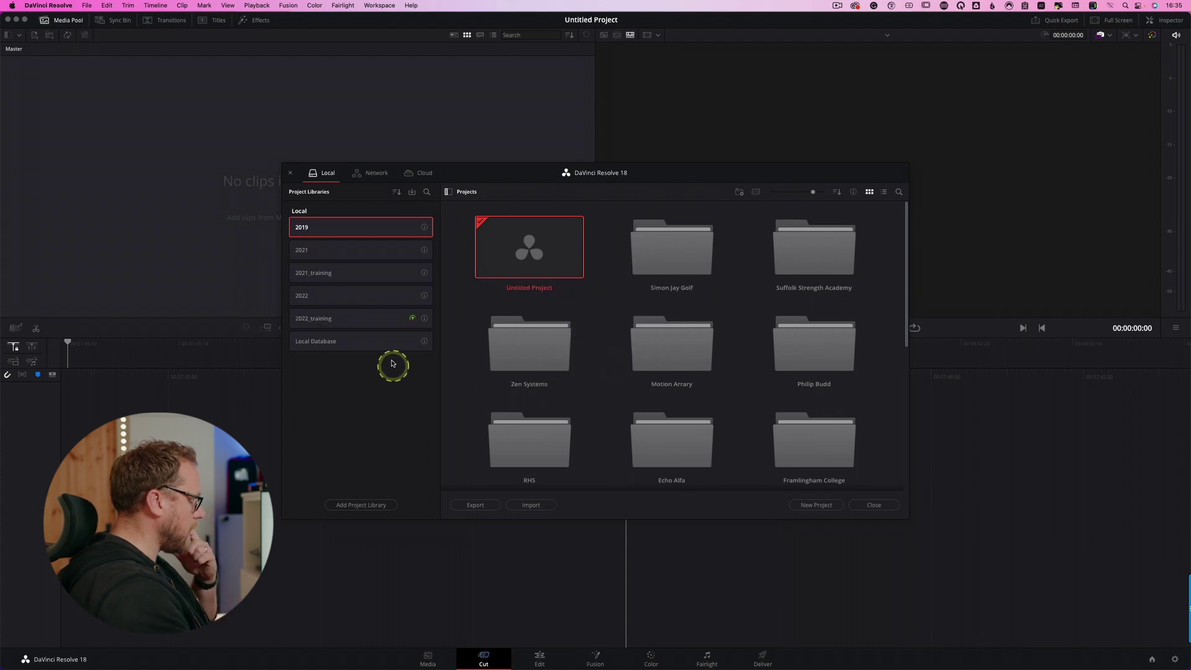
# Open the connected 2022_training project library and upgrade it.
pyautogui.click(362, 319)
pyautogui.click(671, 412)
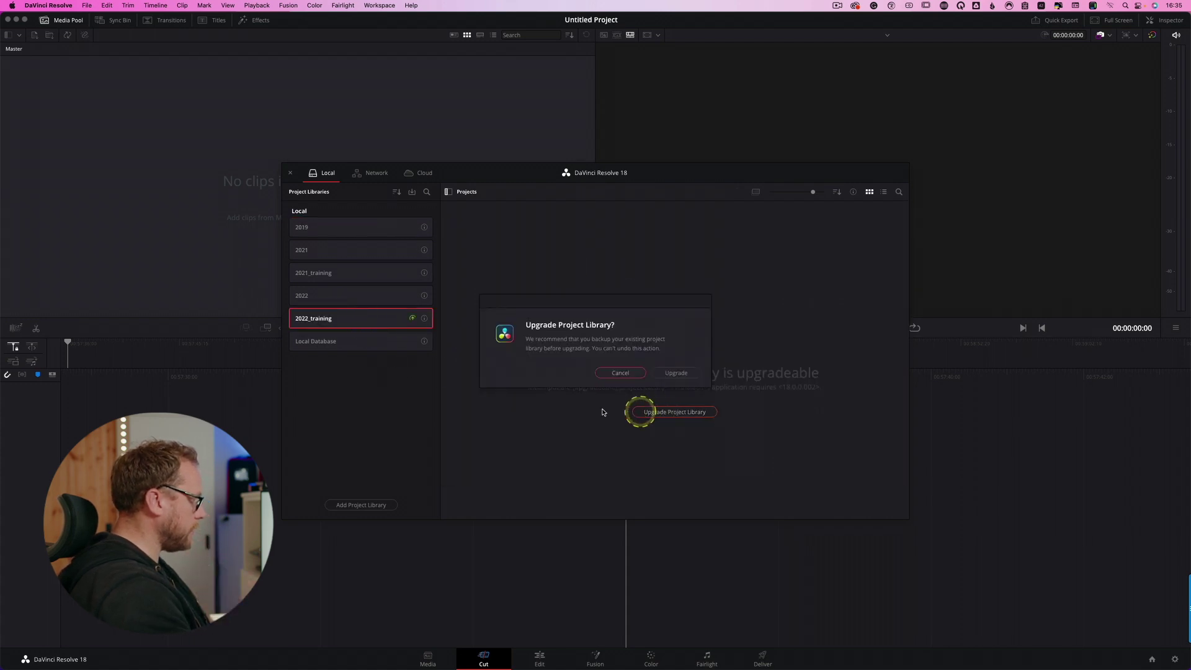
pyautogui.click(676, 373)
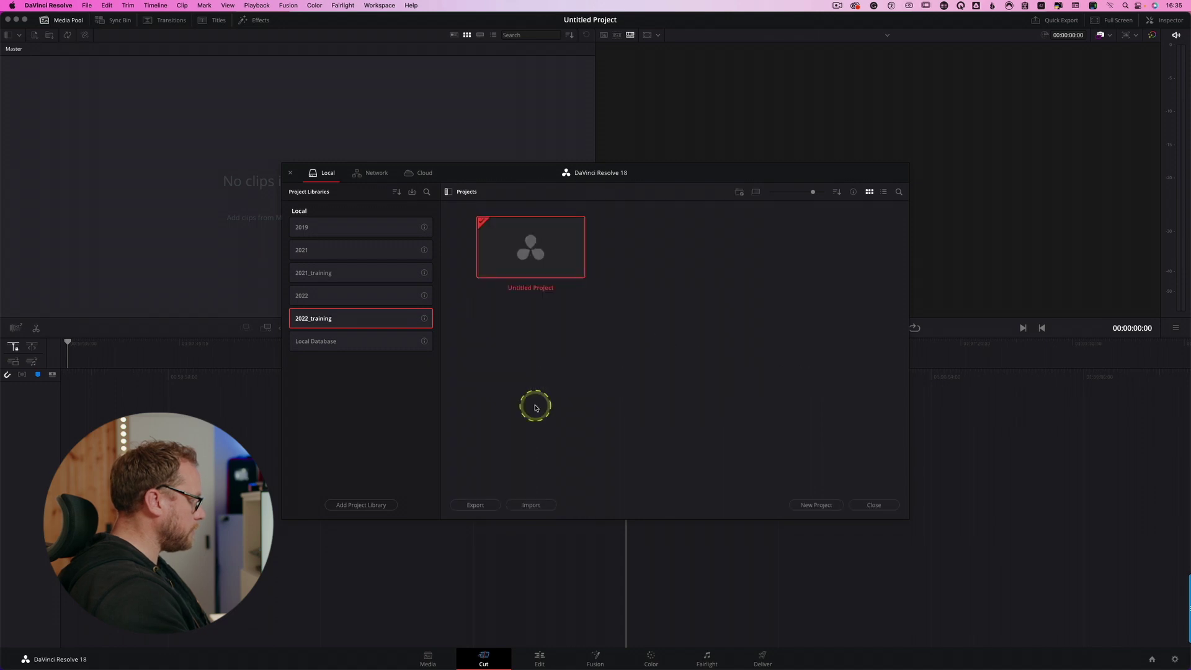
# Open the OMO Quick Cut project from the 2021_training library and show its timeline on the Edit page.
pyautogui.click(363, 278)
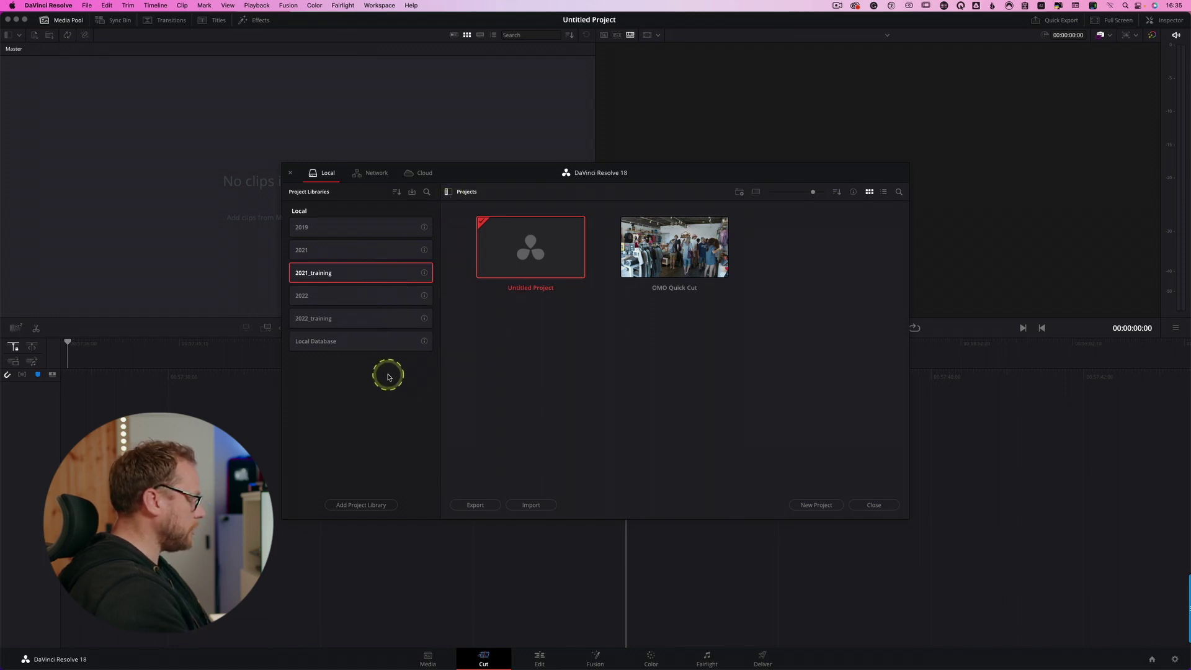
pyautogui.click(447, 193)
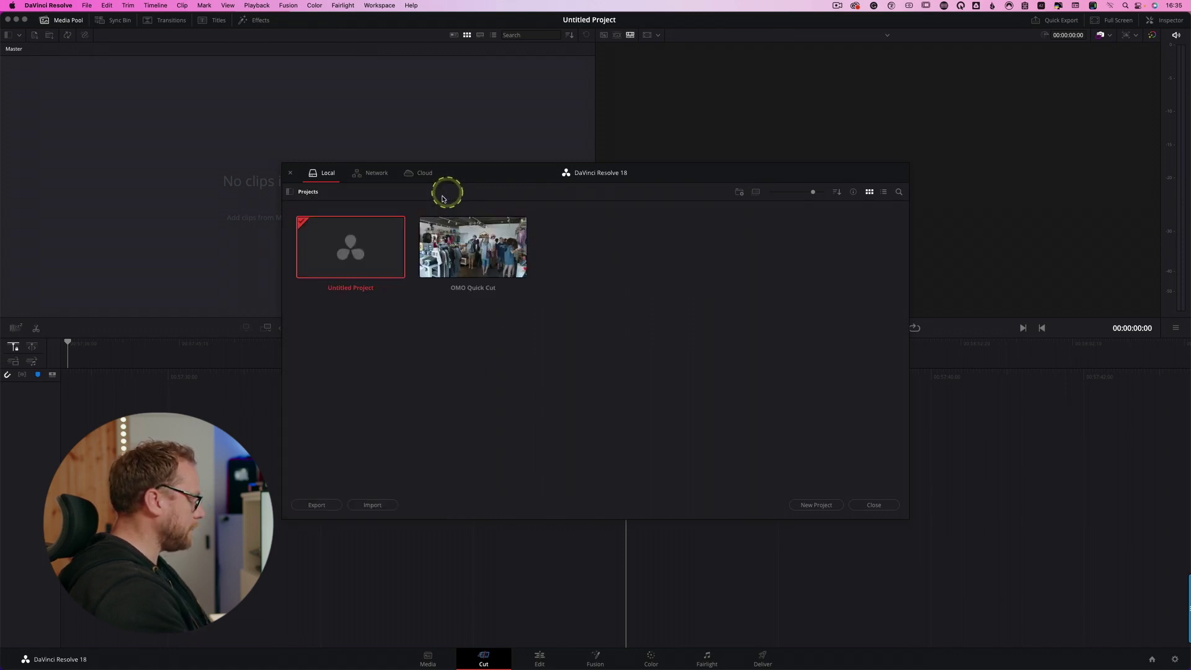
pyautogui.click(482, 264)
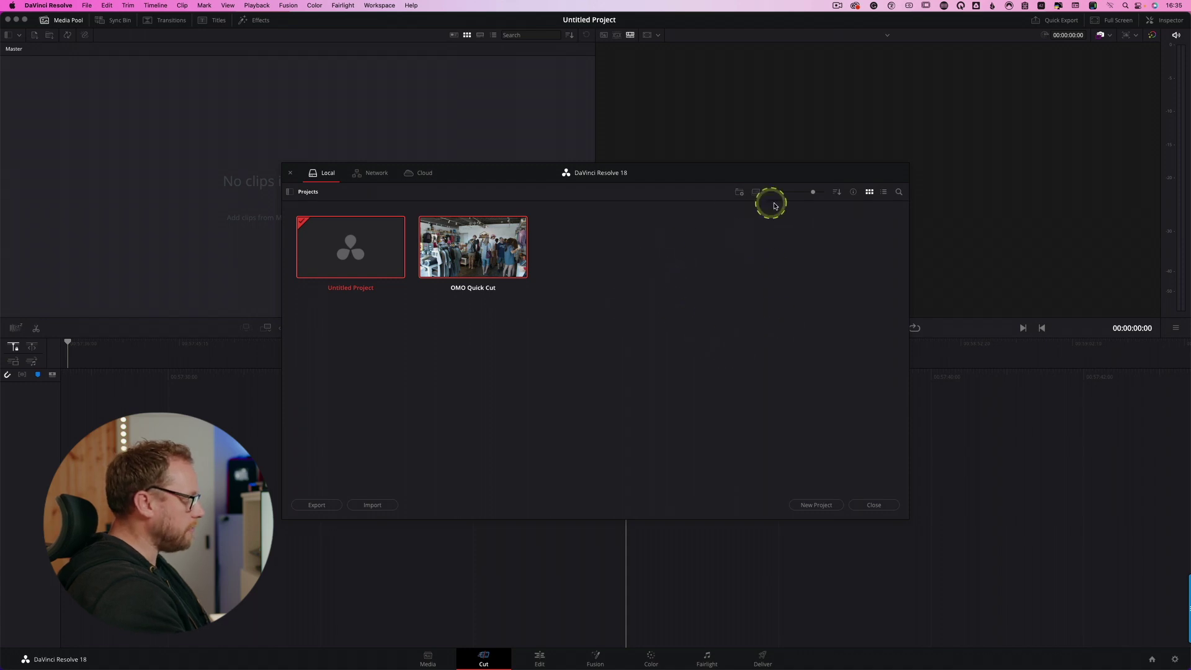
pyautogui.press('Return')
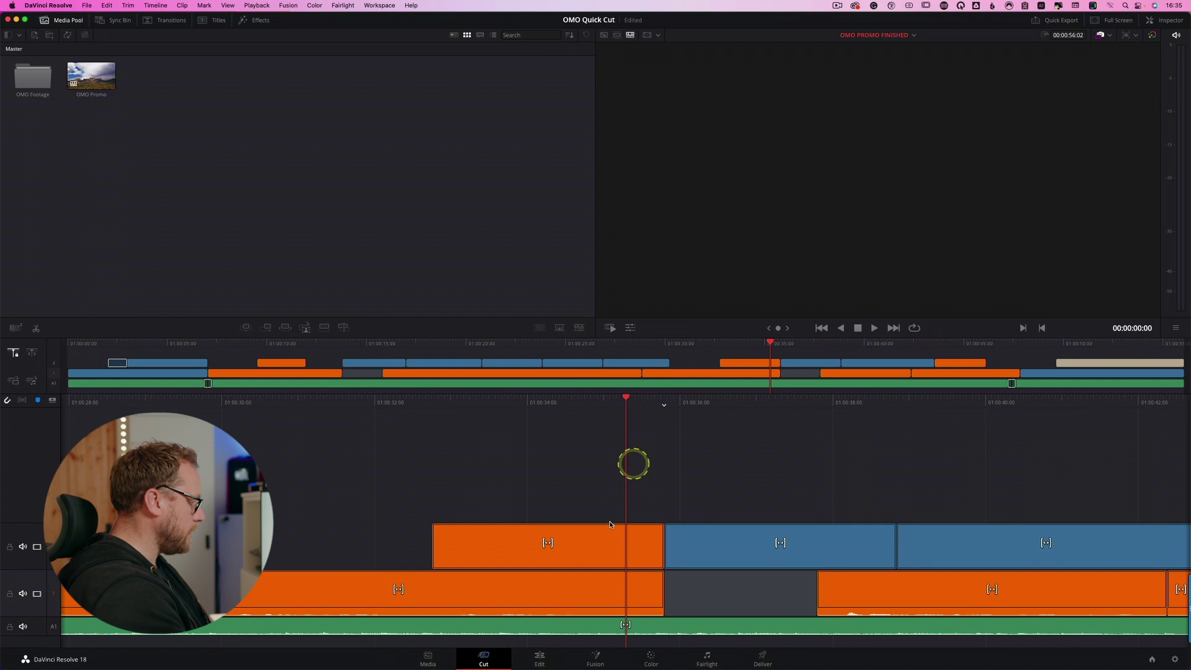
pyautogui.click(539, 654)
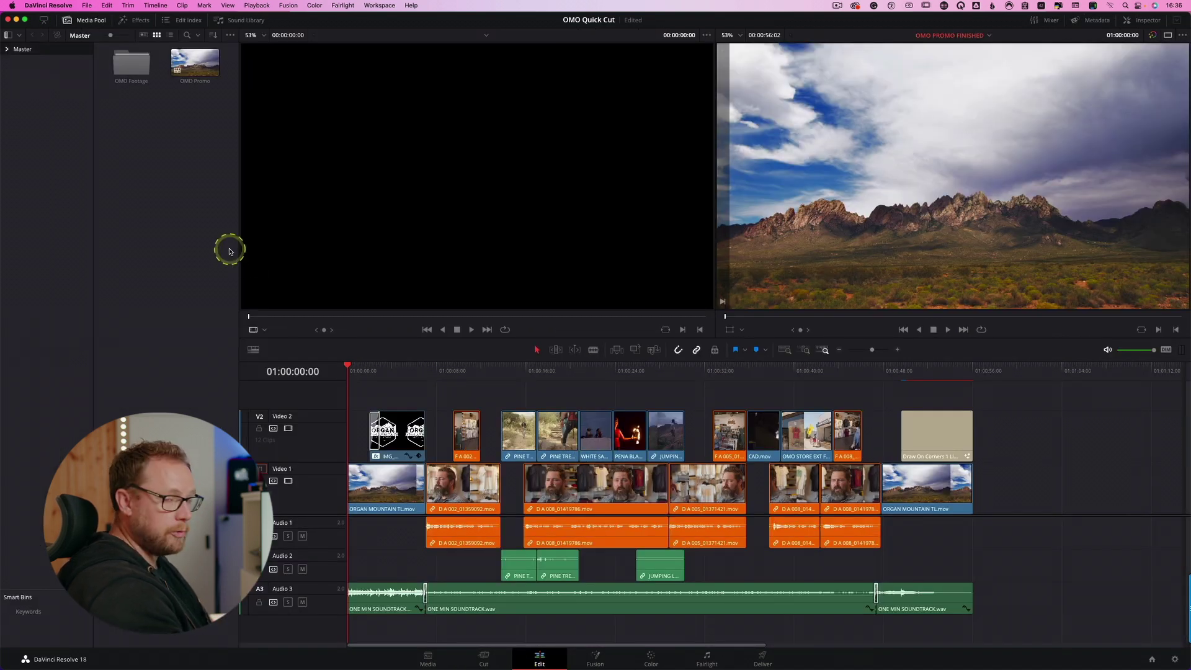
# Show the LUT browser on the Color page and review the lookup table options in the project's Color Management settings without saving.
pyautogui.click(651, 659)
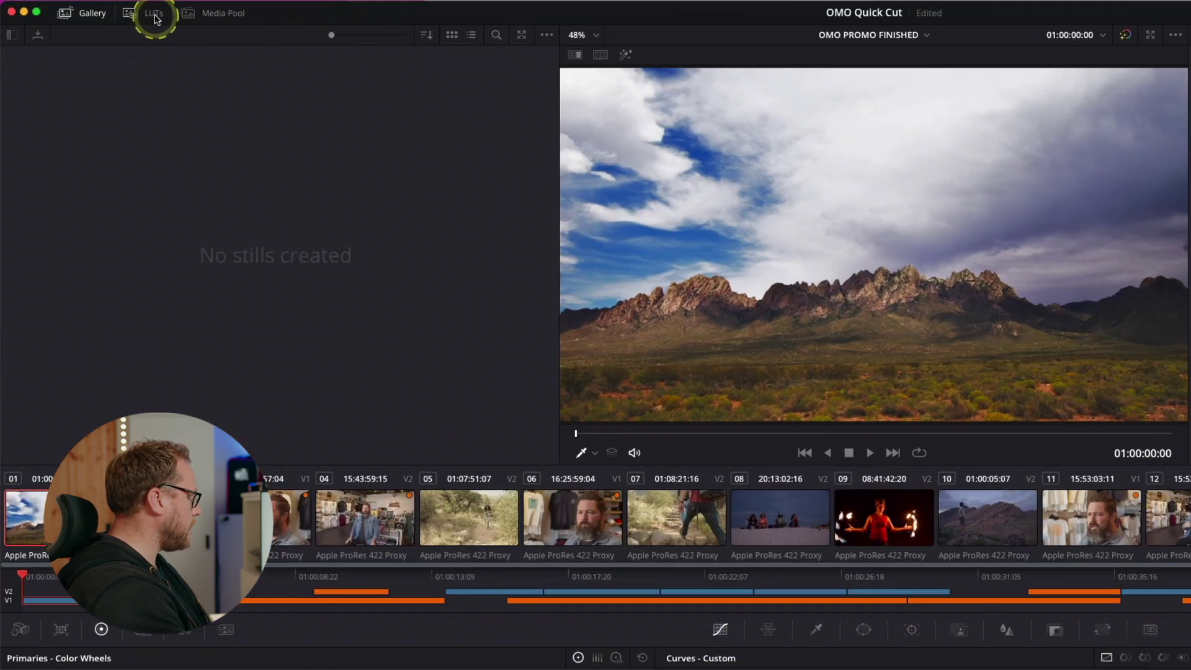
pyautogui.click(99, 20)
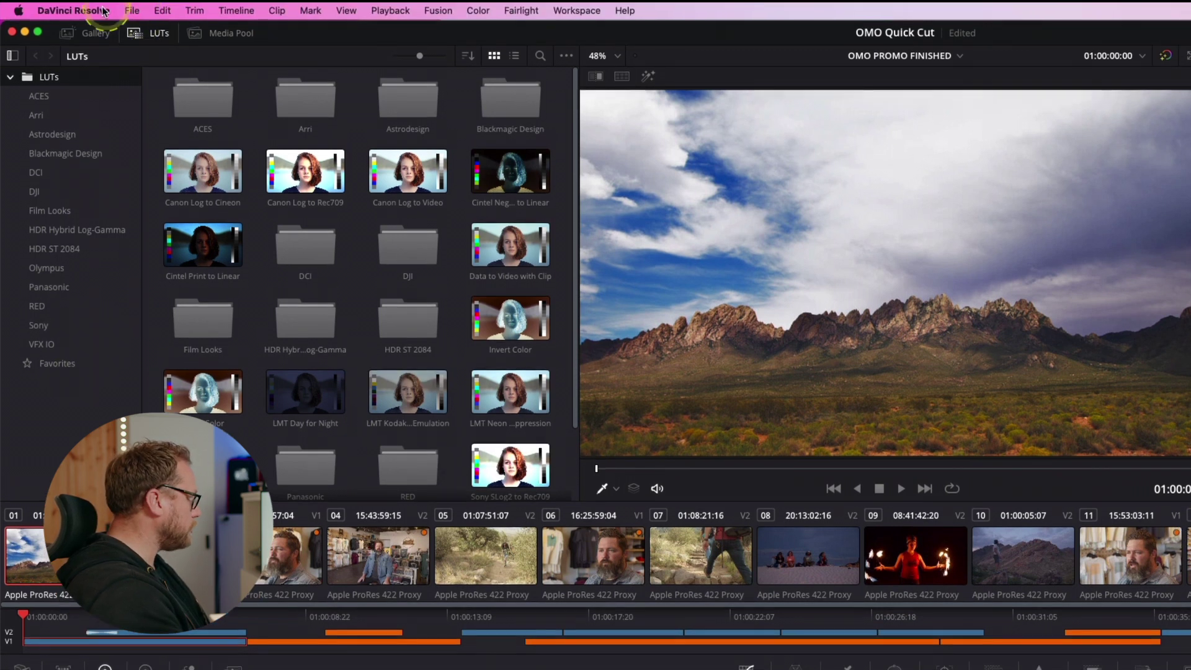
pyautogui.click(99, 10)
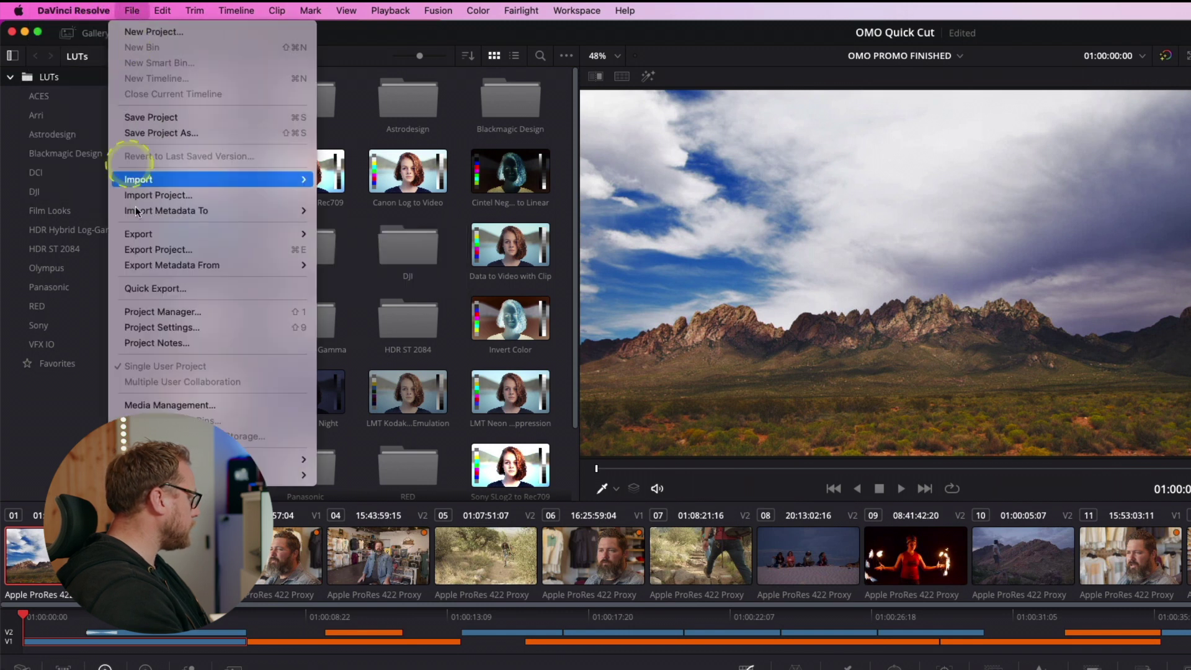
pyautogui.click(163, 328)
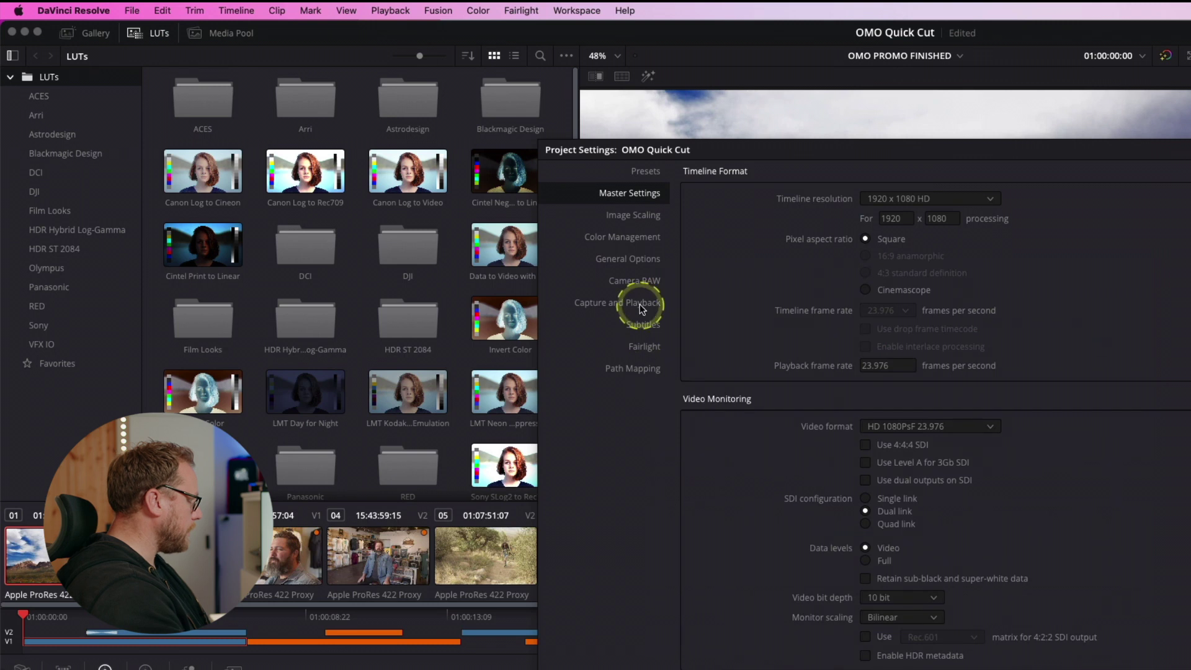
pyautogui.click(624, 237)
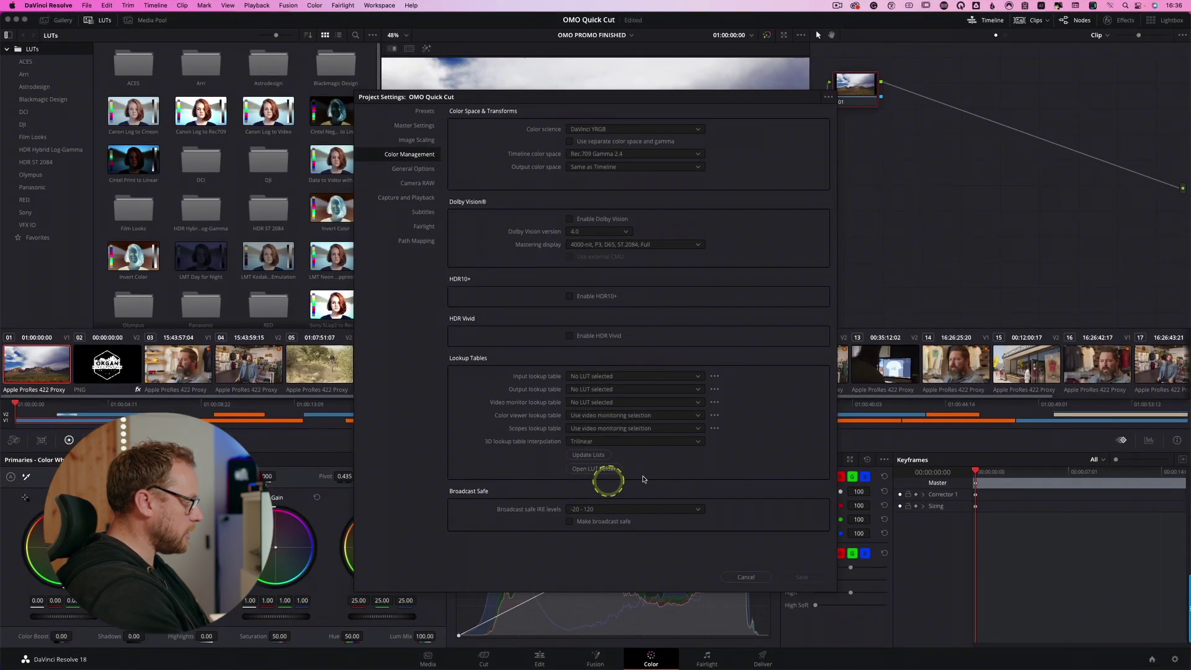
pyautogui.click(746, 577)
# Add the Movies > LUTs folder as a LUT location in the general system preferences, save, and refresh the LUT browser.
pyautogui.click(73, 5)
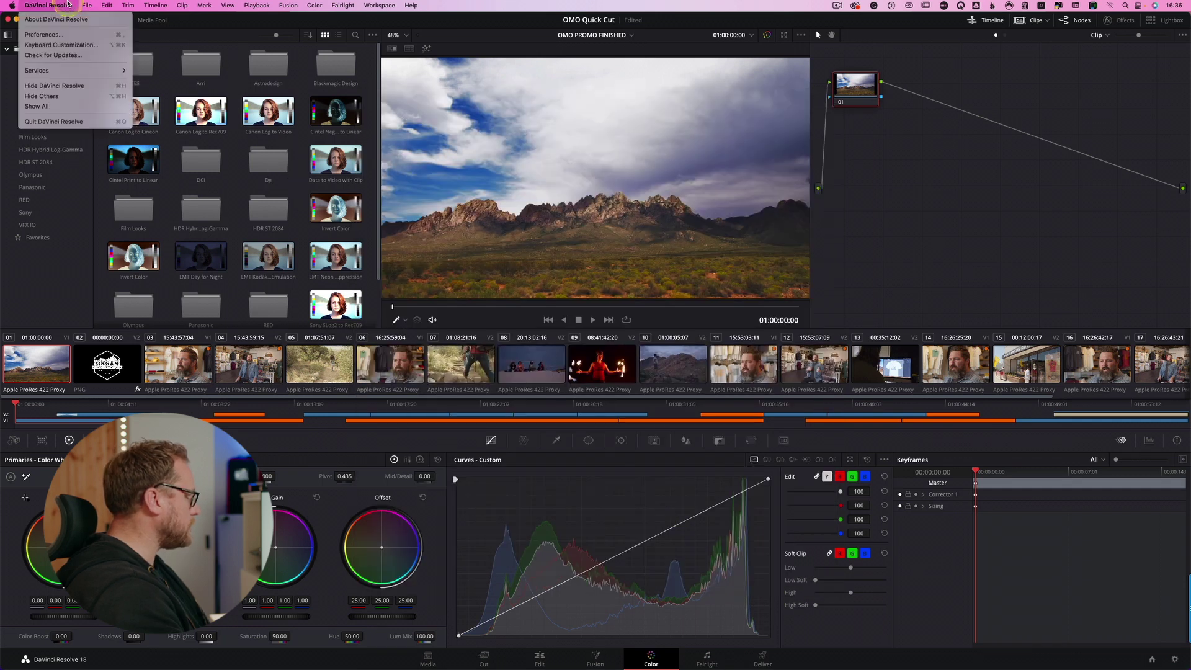
pyautogui.click(43, 34)
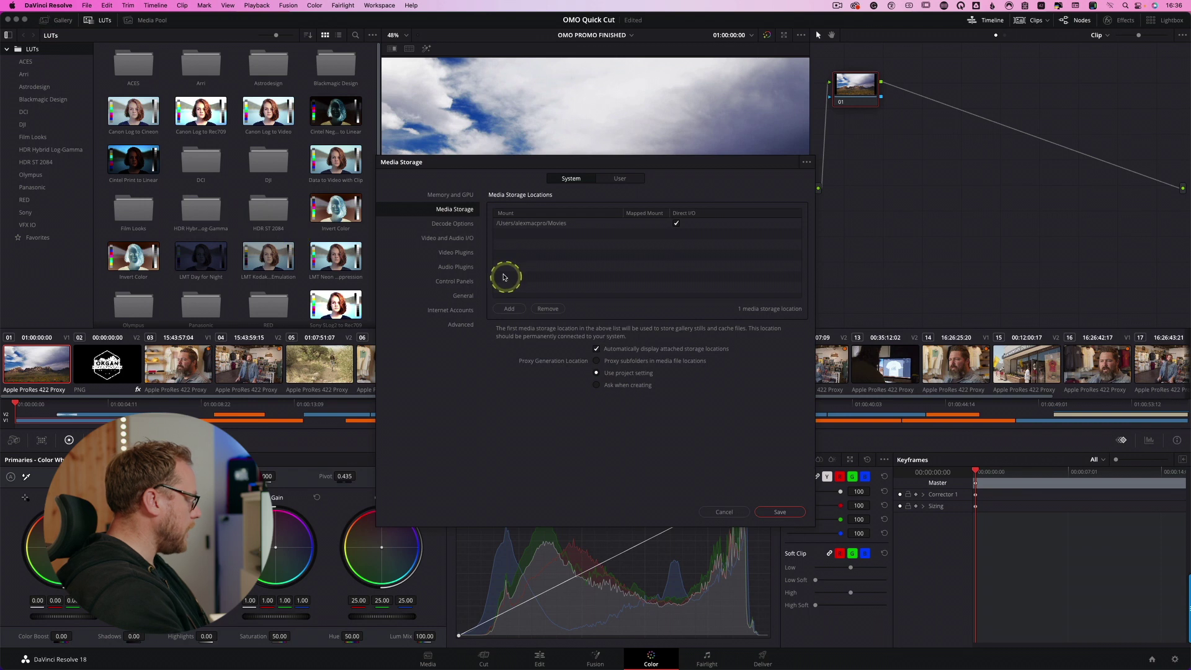
pyautogui.click(466, 296)
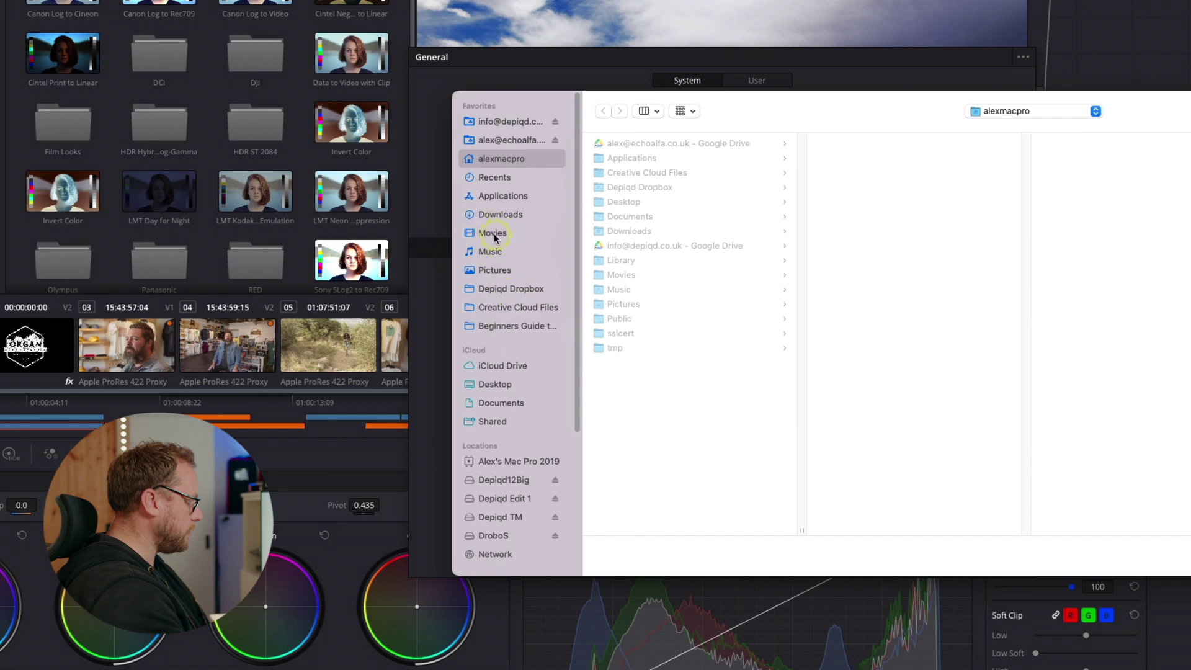
pyautogui.click(494, 235)
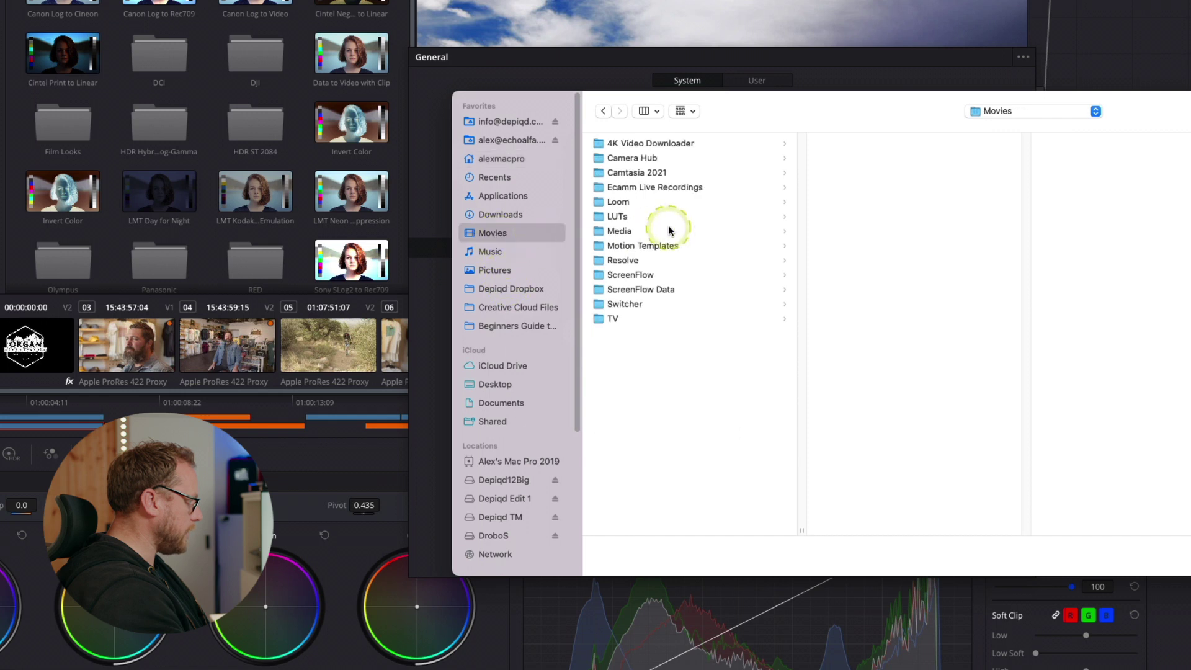
pyautogui.click(670, 217)
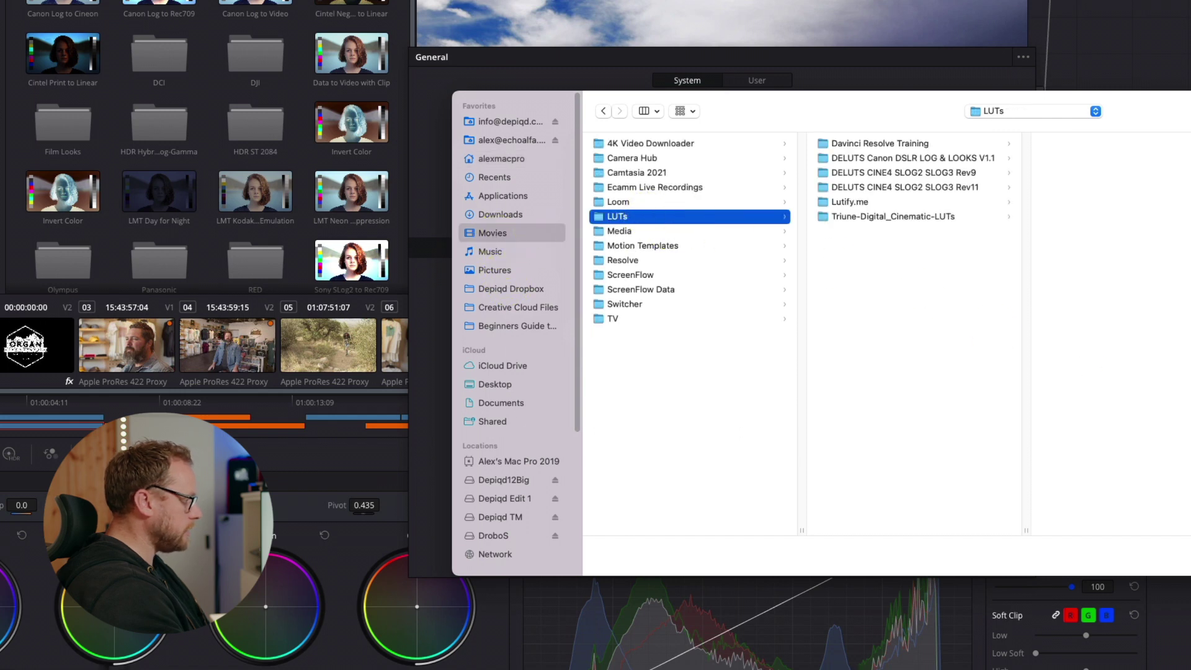
pyautogui.press('Escape')
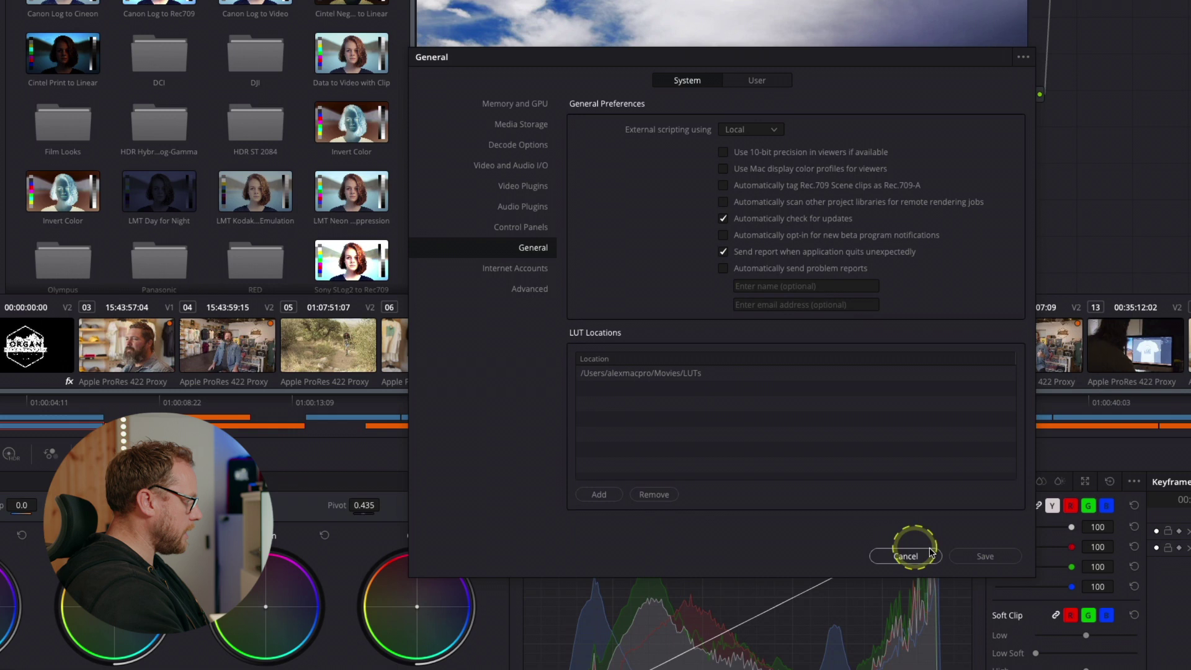
pyautogui.click(986, 556)
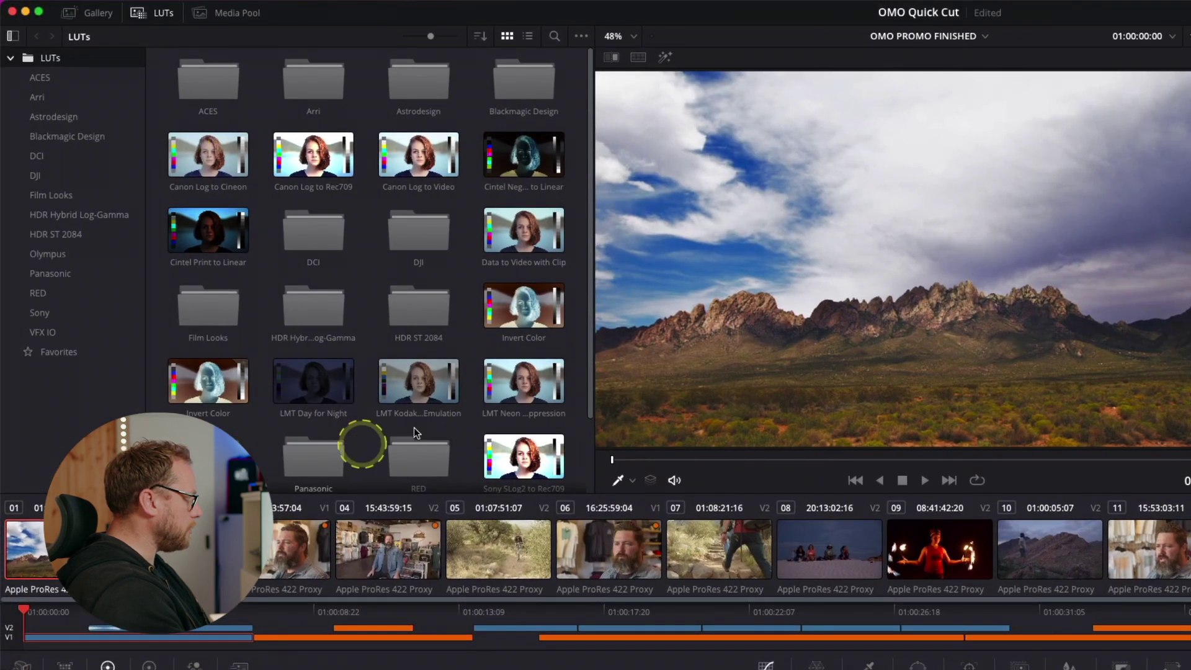
pyautogui.rightClick(370, 273)
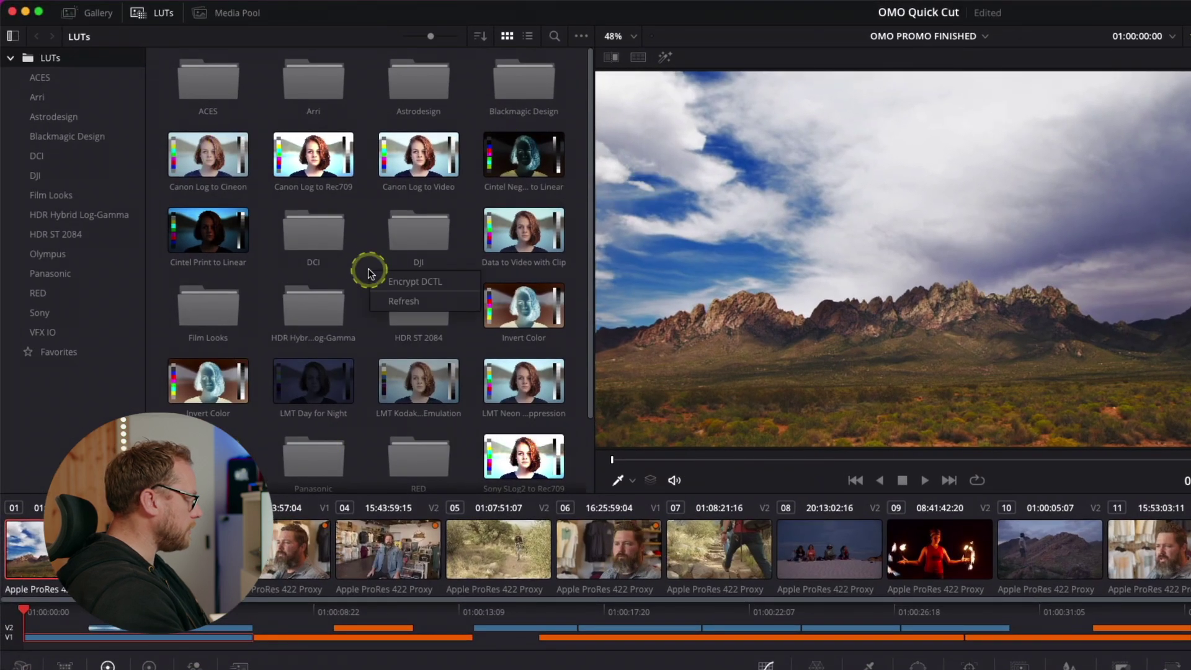
pyautogui.click(391, 301)
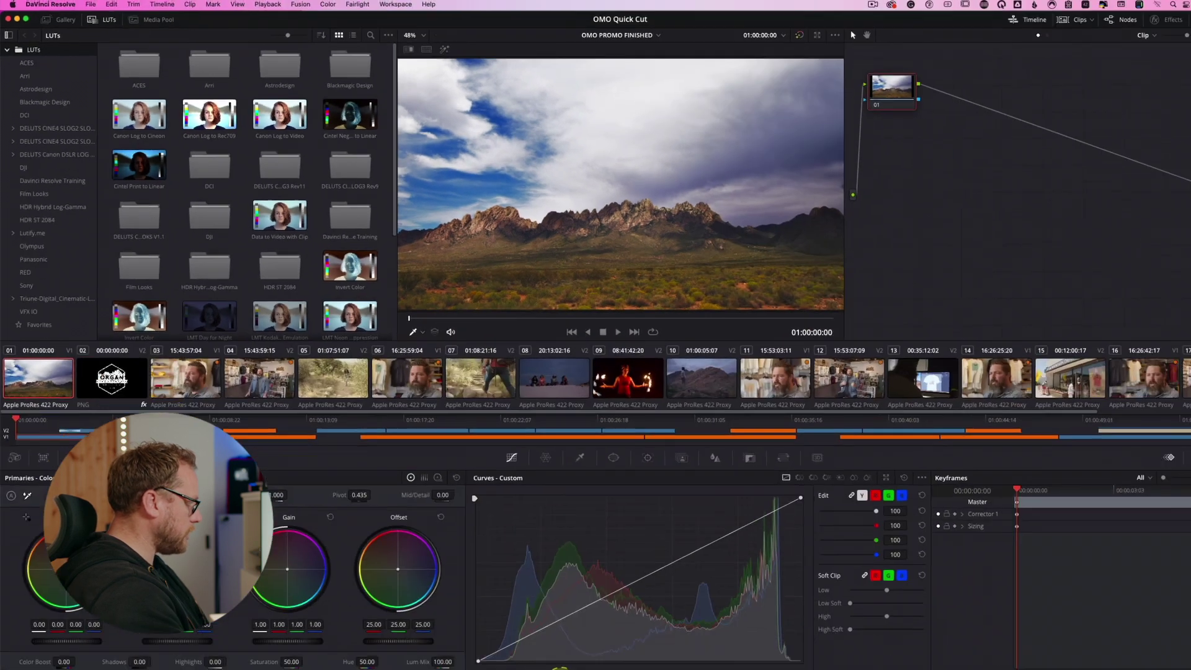
# Examine the available titles, generators and effects in the Edit page's effects library.
pyautogui.hotkey('shift', '4')
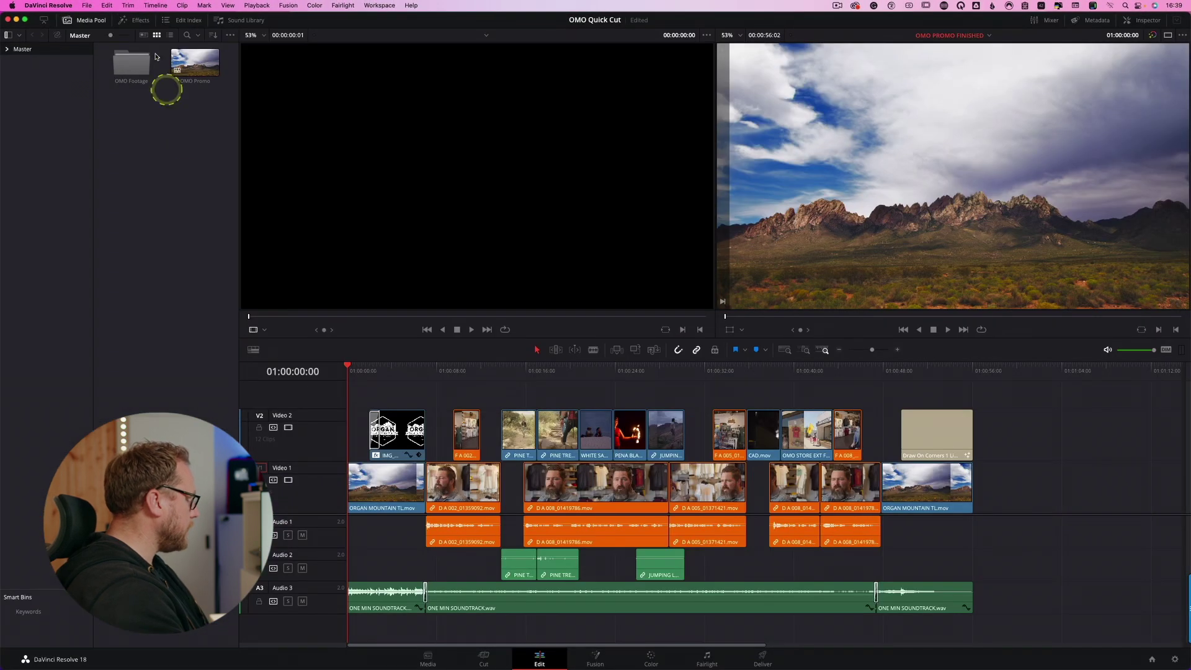
pyautogui.click(140, 21)
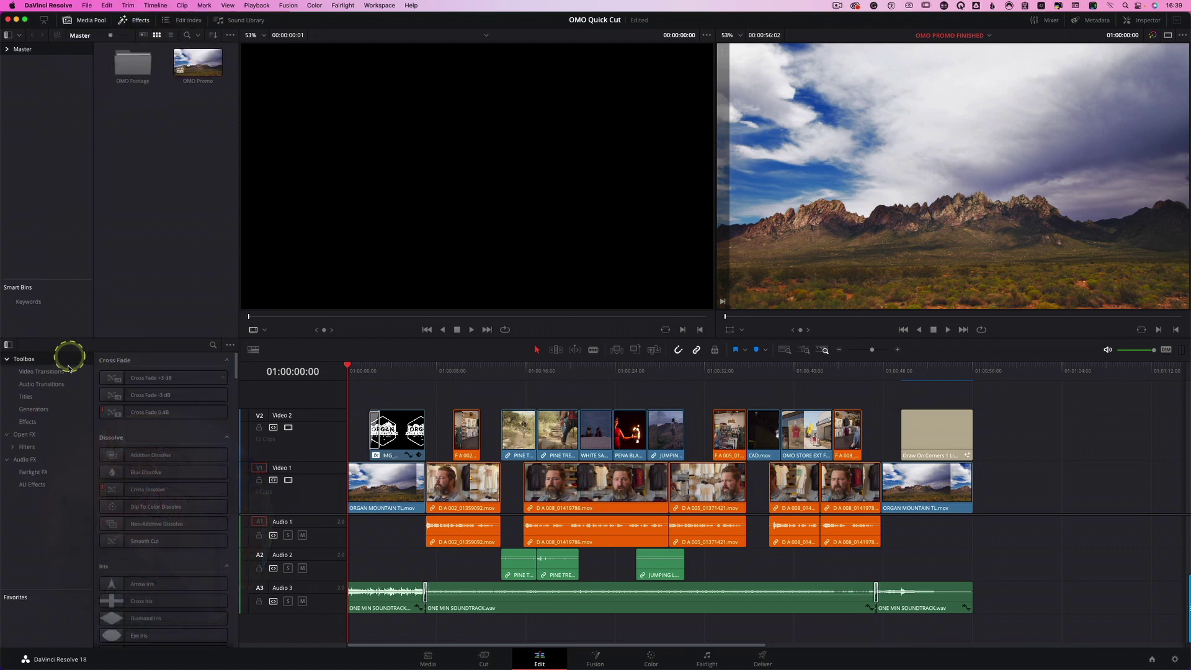
pyautogui.click(26, 396)
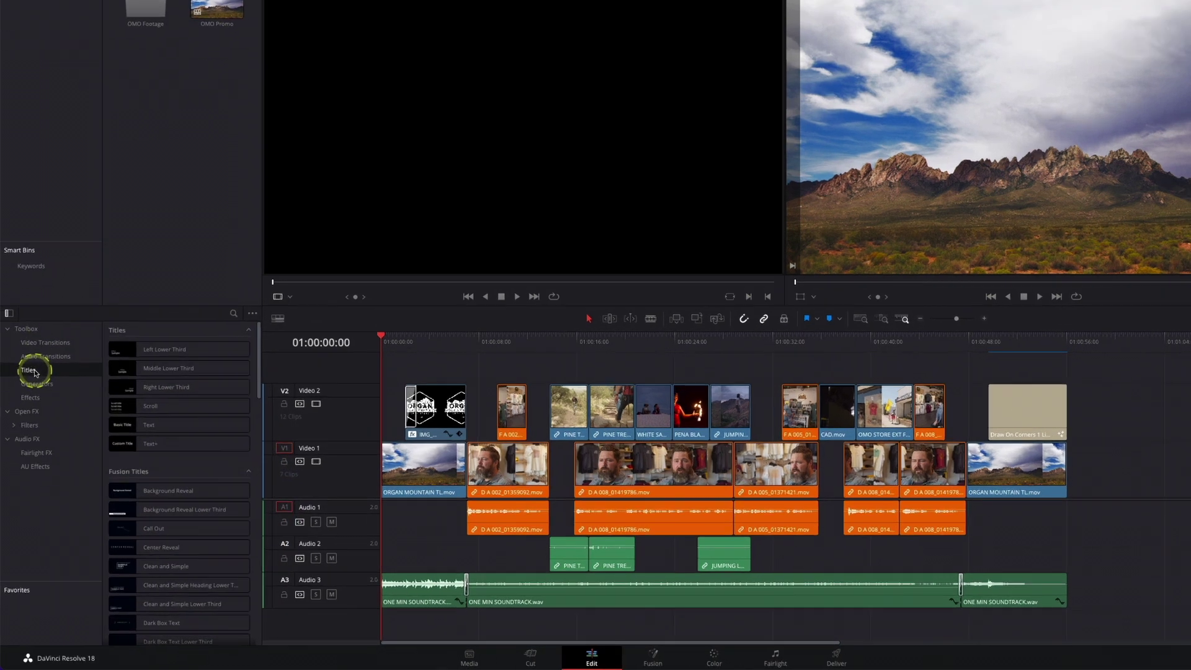
pyautogui.scroll(-10, 186, 496)
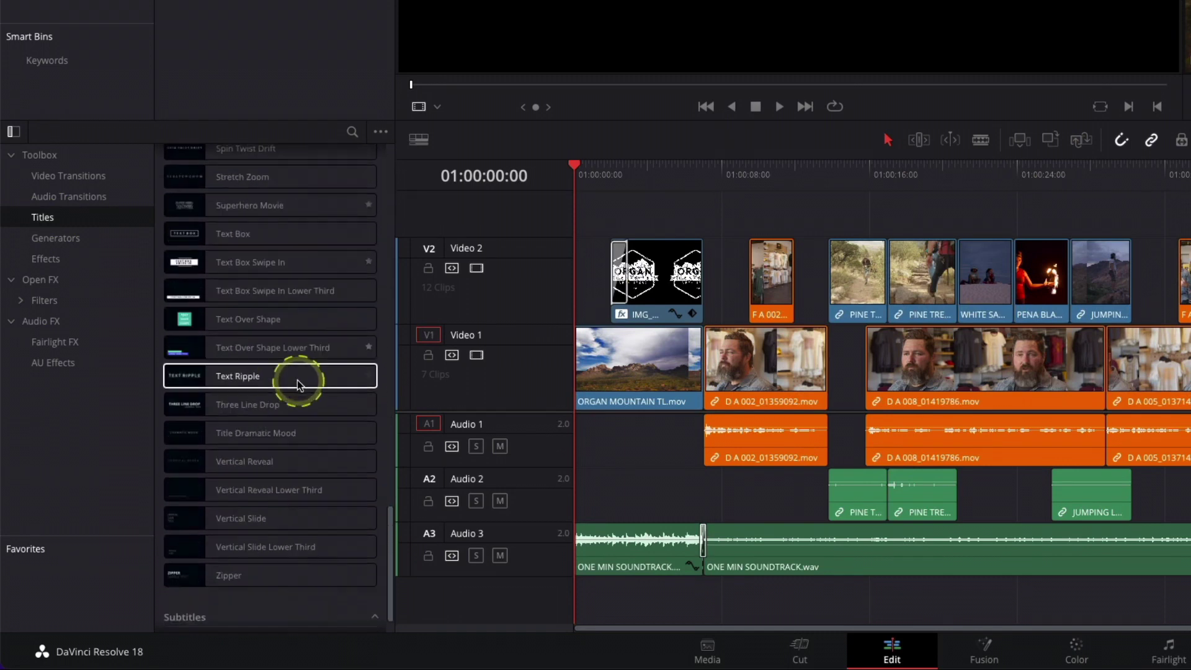
pyautogui.scroll(-1, 291, 366)
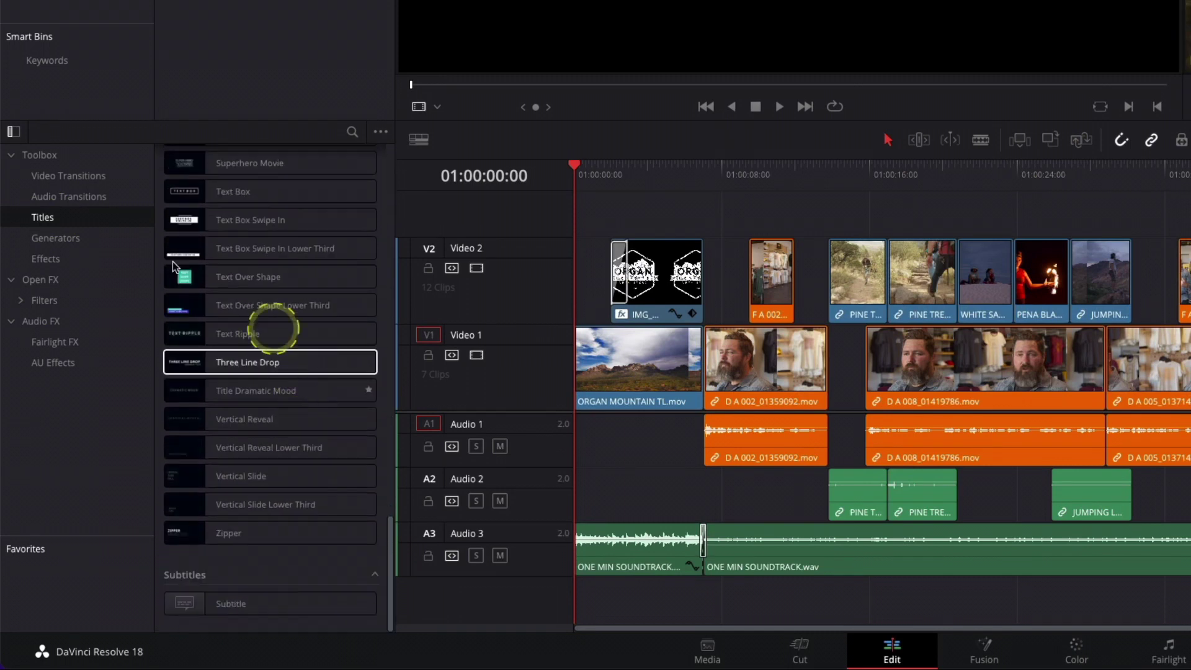
pyautogui.click(81, 239)
pyautogui.click(56, 254)
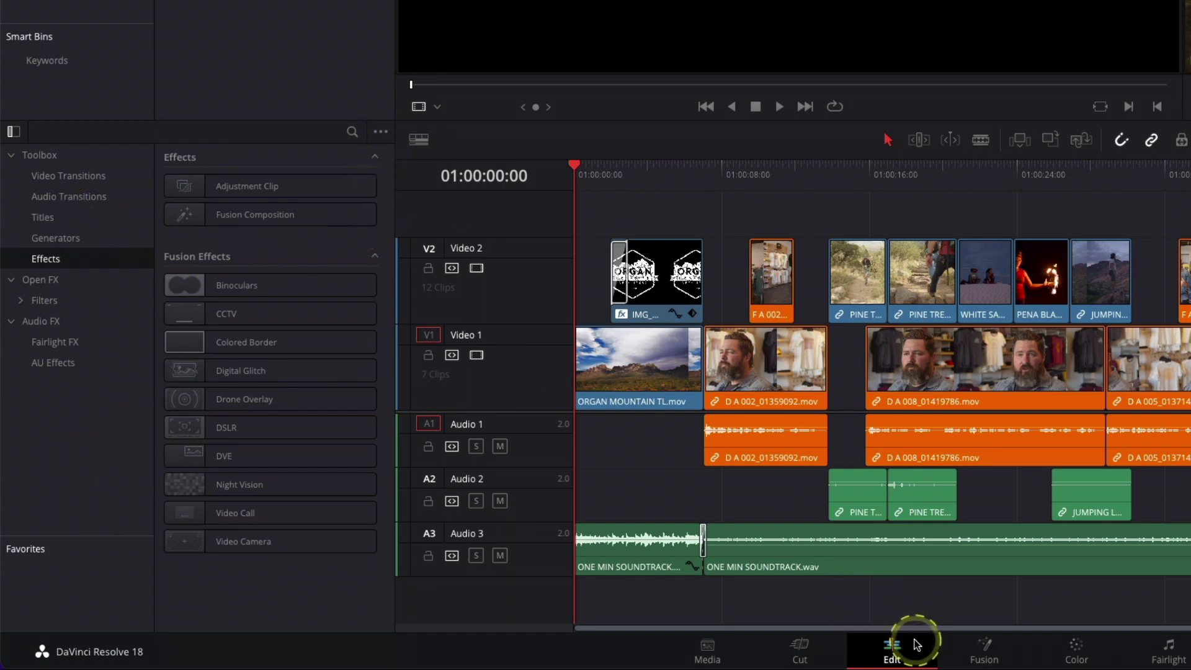
# Reveal the Fusion page's effect Templates folder in Finder and enlarge its window.
pyautogui.click(983, 657)
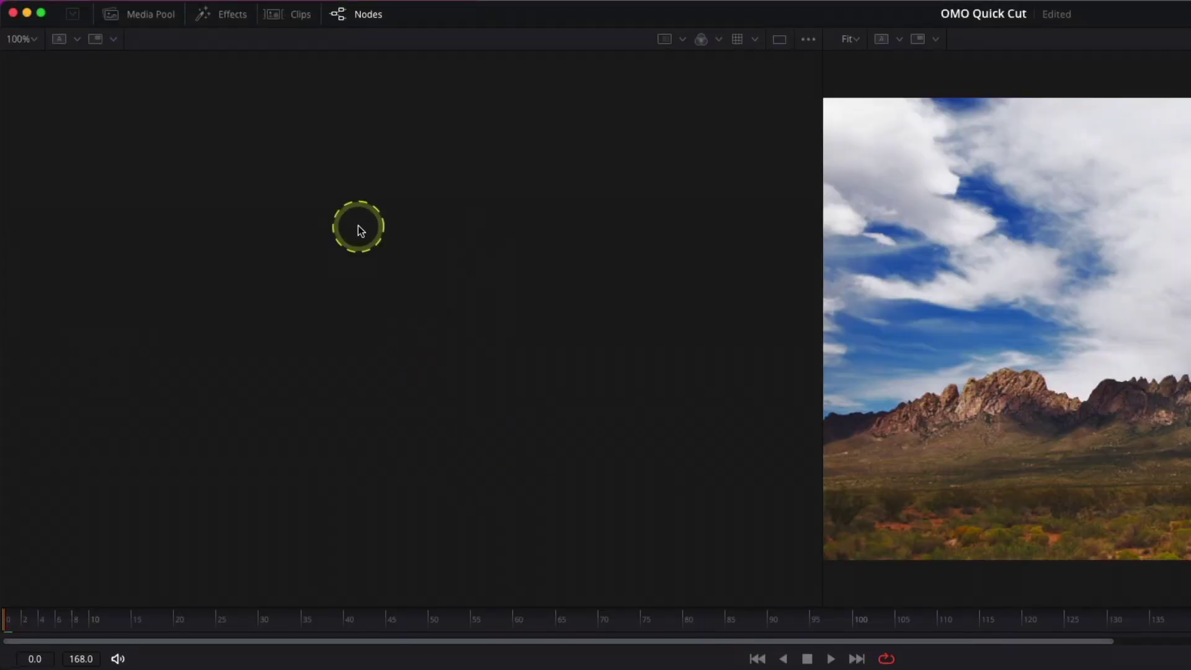
pyautogui.click(232, 18)
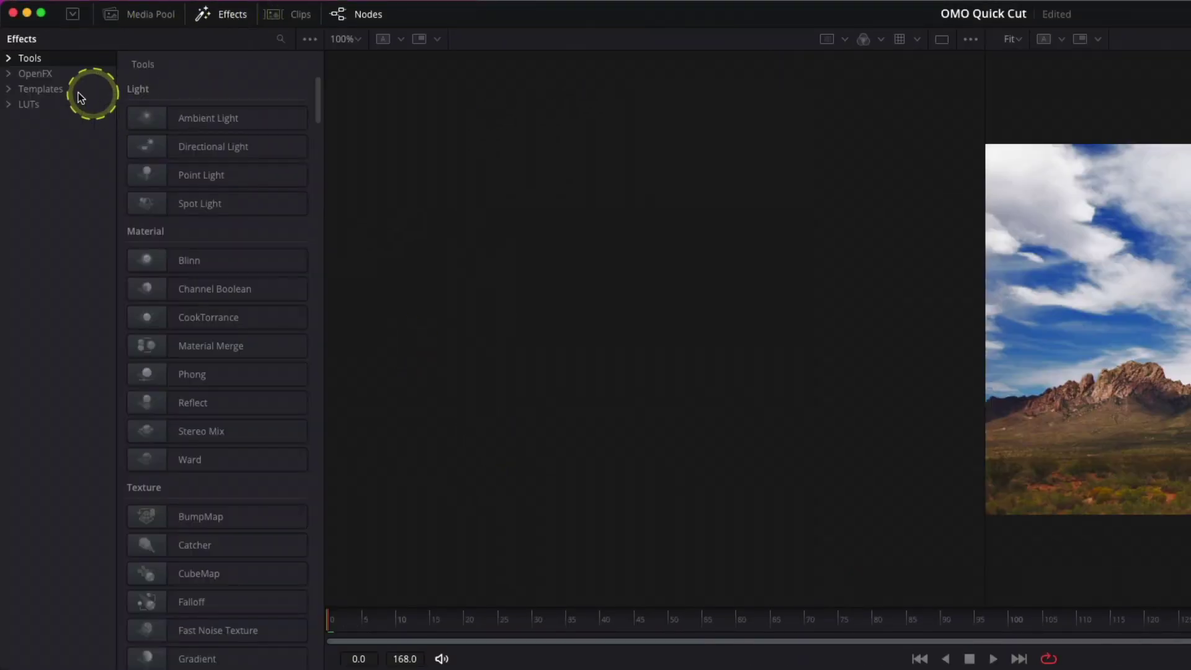
pyautogui.click(64, 88)
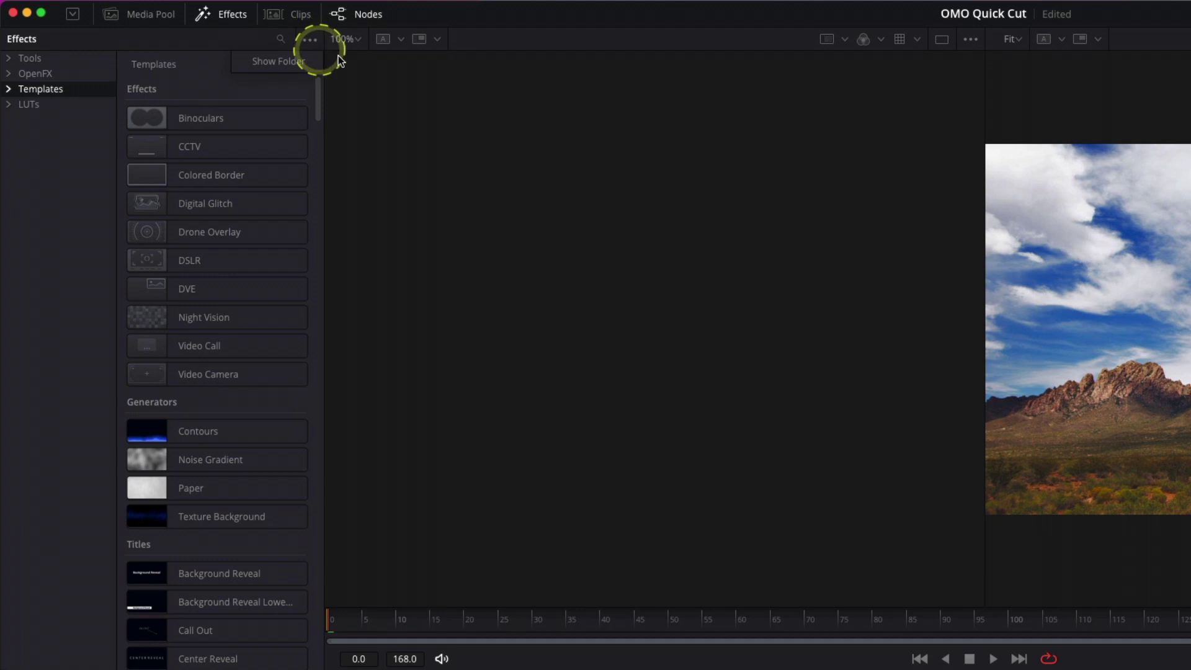
pyautogui.click(292, 61)
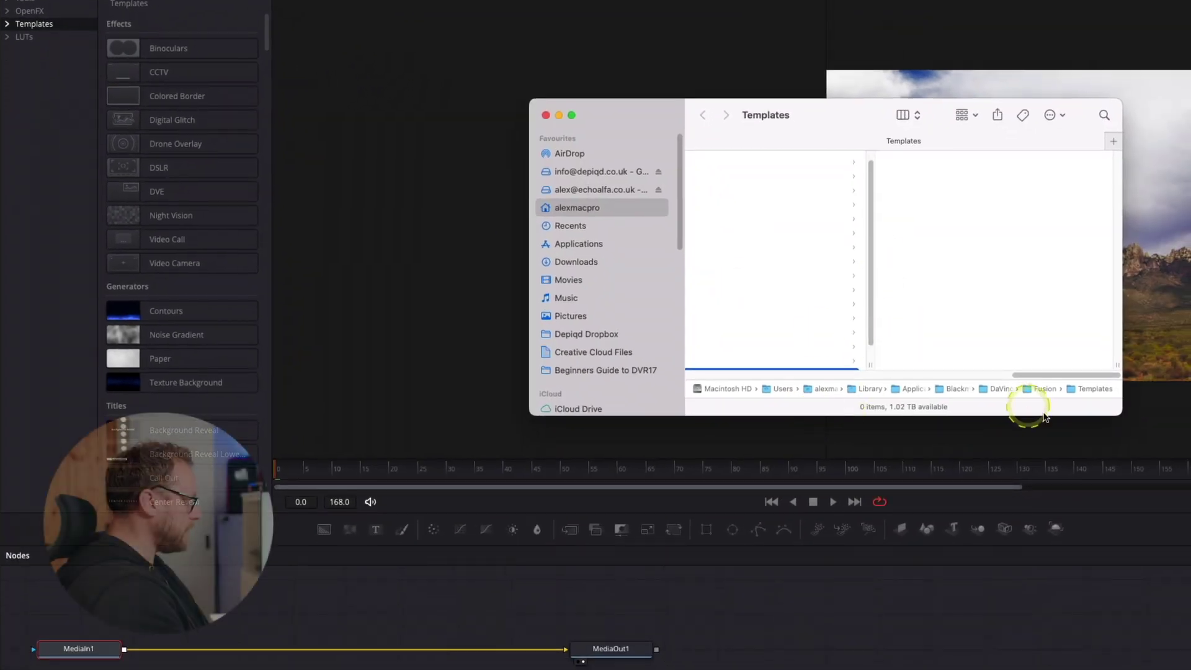
pyautogui.moveTo(1117, 412); pyautogui.dragTo(1188, 667)
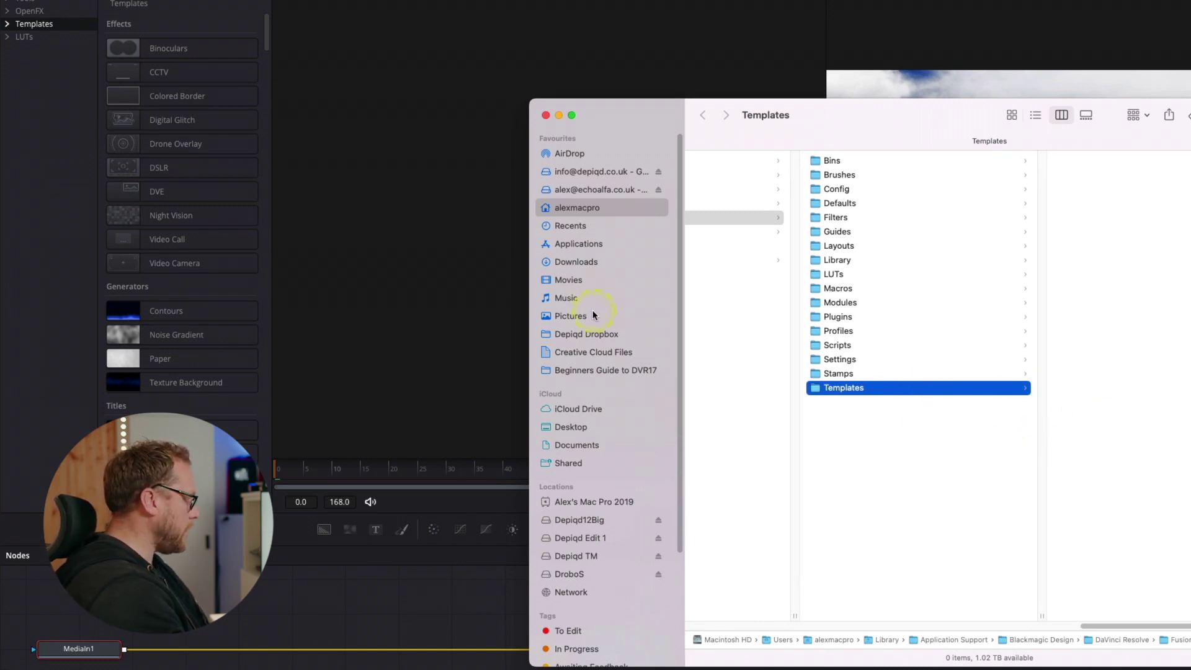
# Open the Desktop's Backup folder in a separate Finder window beside the Fusion Templates window.
pyautogui.rightClick(587, 425)
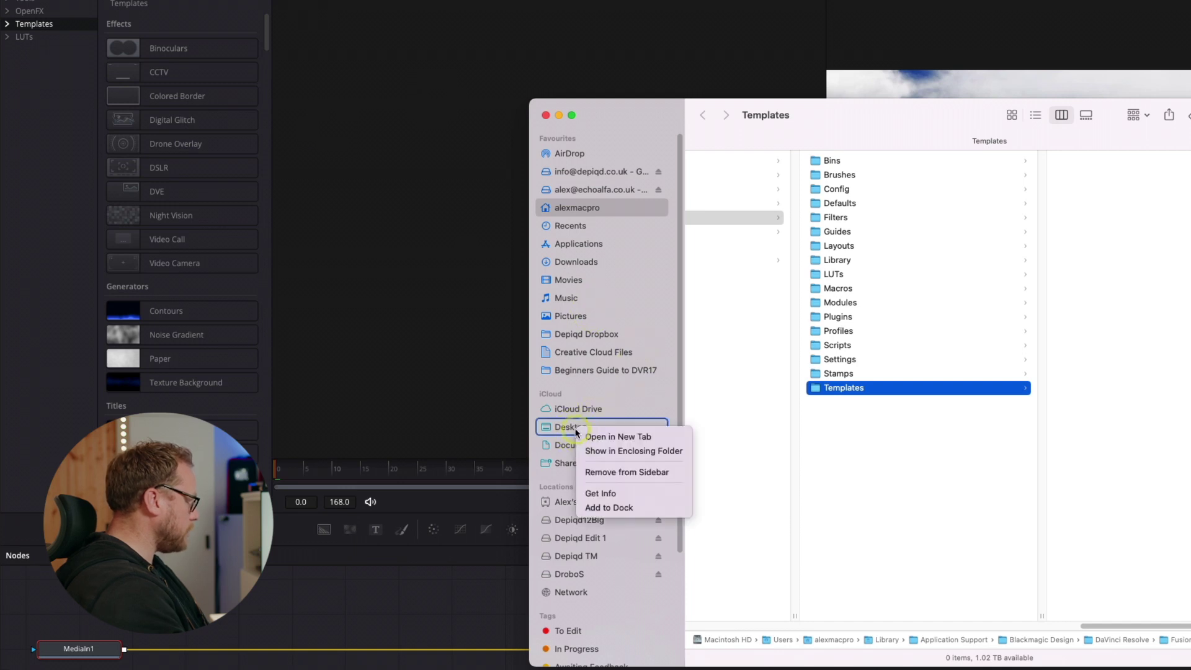
pyautogui.keyDown('alt'); pyautogui.click(608, 436); pyautogui.keyUp('alt')
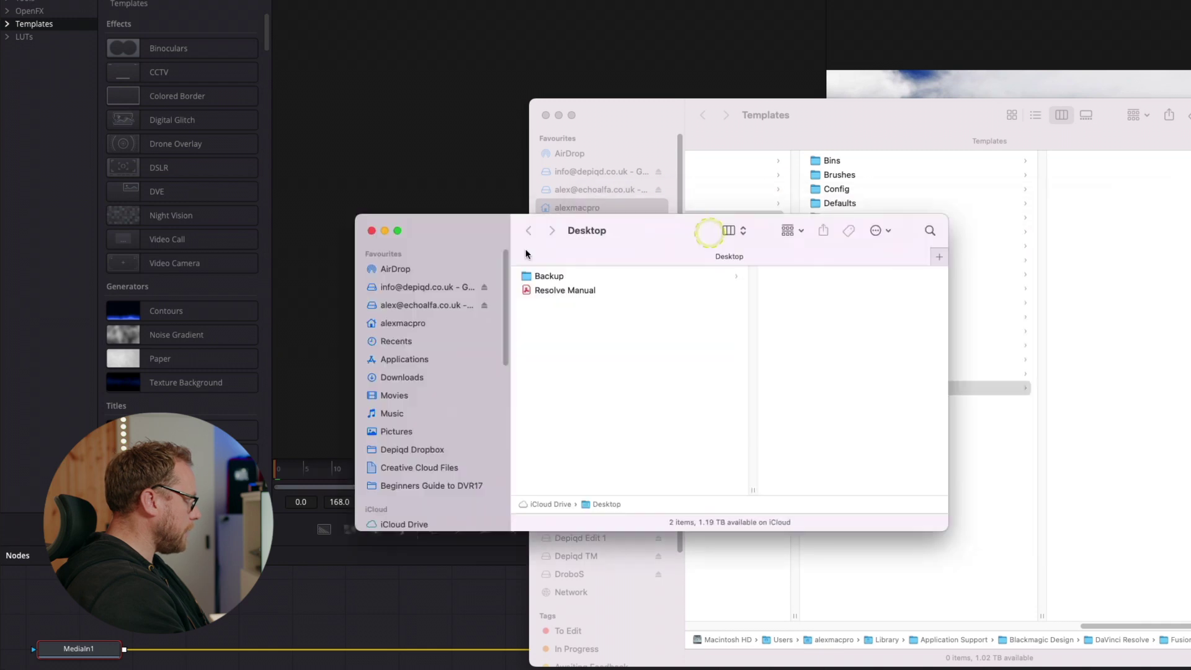
pyautogui.moveTo(526, 253); pyautogui.dragTo(233, 352)
pyautogui.click(330, 375)
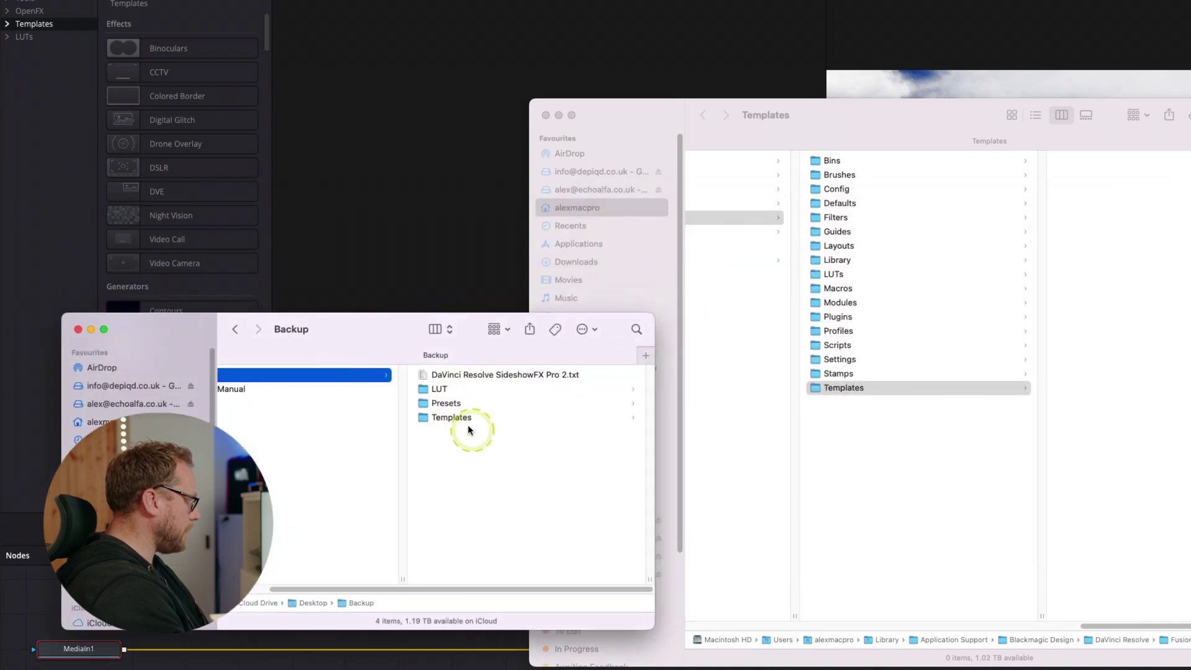
# Move everything in Backup > Templates into the Fusion Templates folder and look through the template list on the Fusion page.
pyautogui.click(457, 418)
pyautogui.moveTo(525, 491); pyautogui.dragTo(474, 434)
pyautogui.keyDown('shift'); pyautogui.click(448, 375); pyautogui.keyUp('shift')
pyautogui.moveTo(274, 372); pyautogui.dragTo(1160, 313)
pyautogui.click(387, 532)
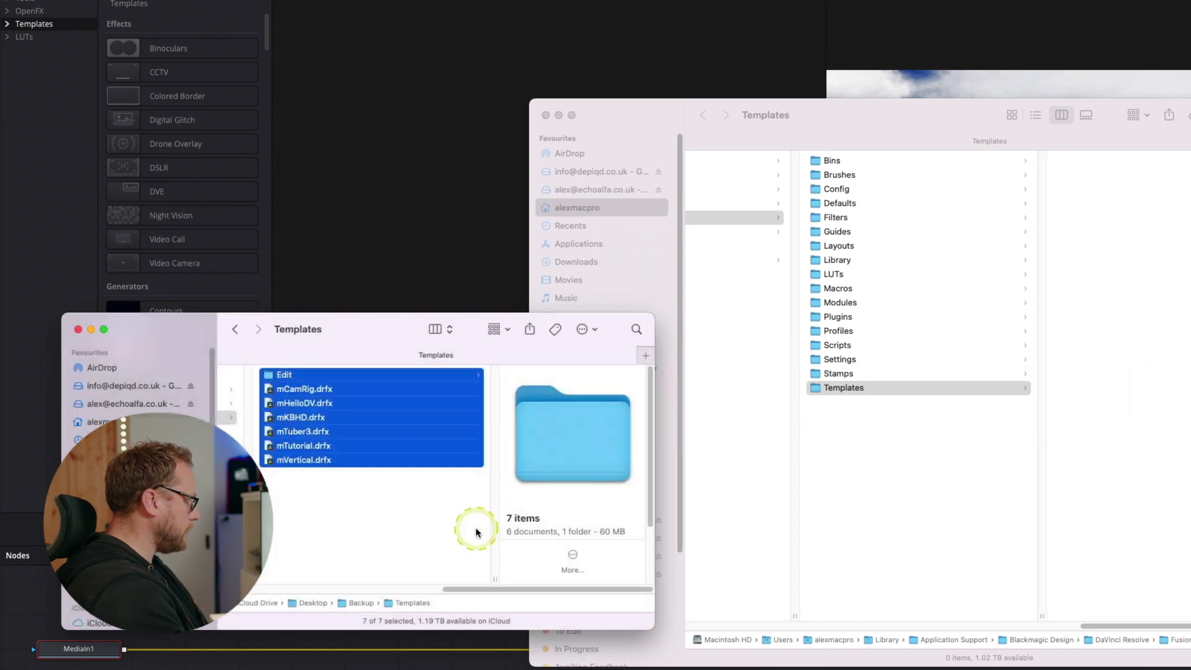
pyautogui.press('Left')
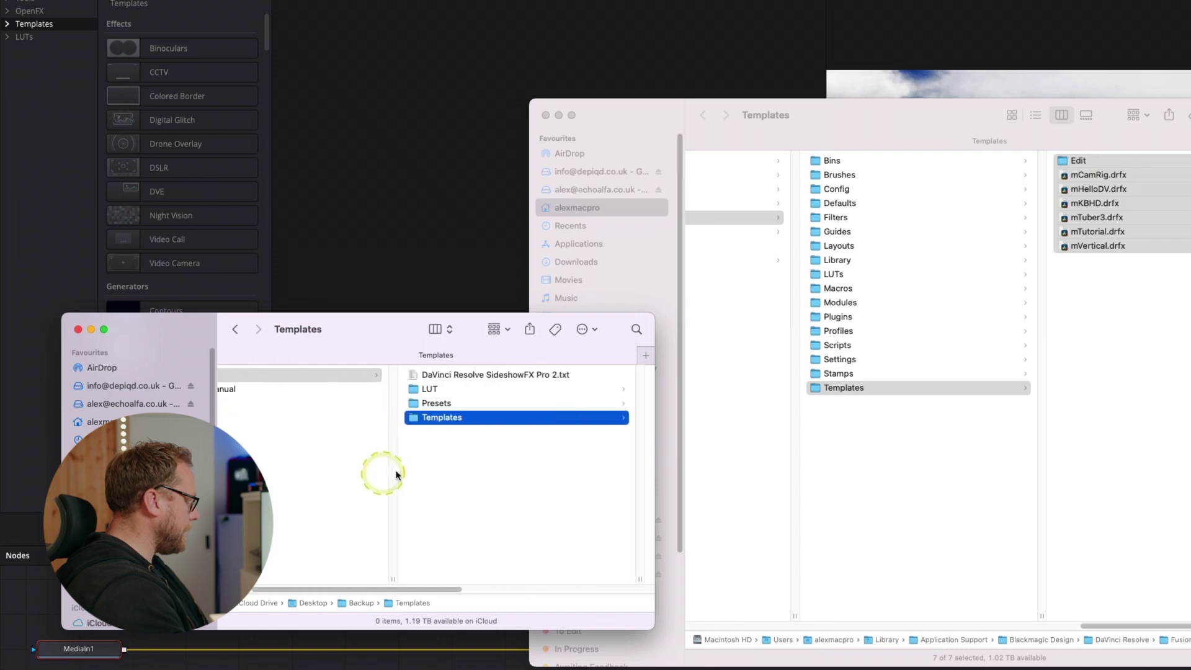
pyautogui.click(78, 331)
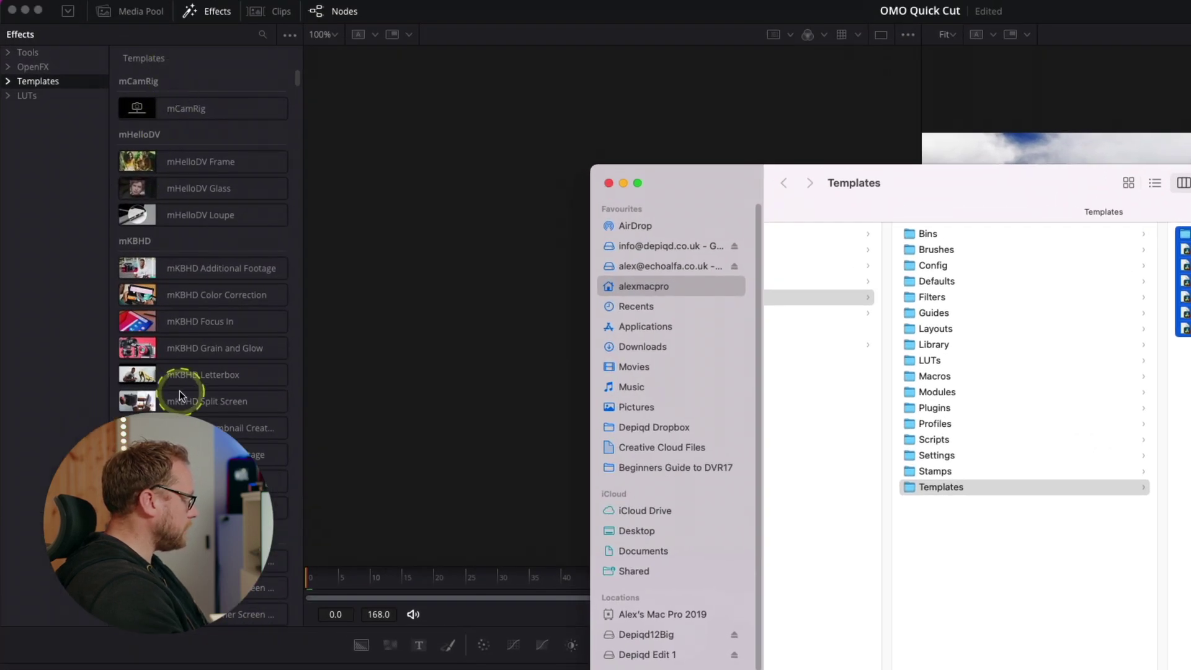
pyautogui.scroll(-15, 180, 396)
pyautogui.scroll(-20, 200, 396)
pyautogui.scroll(20, 202, 389)
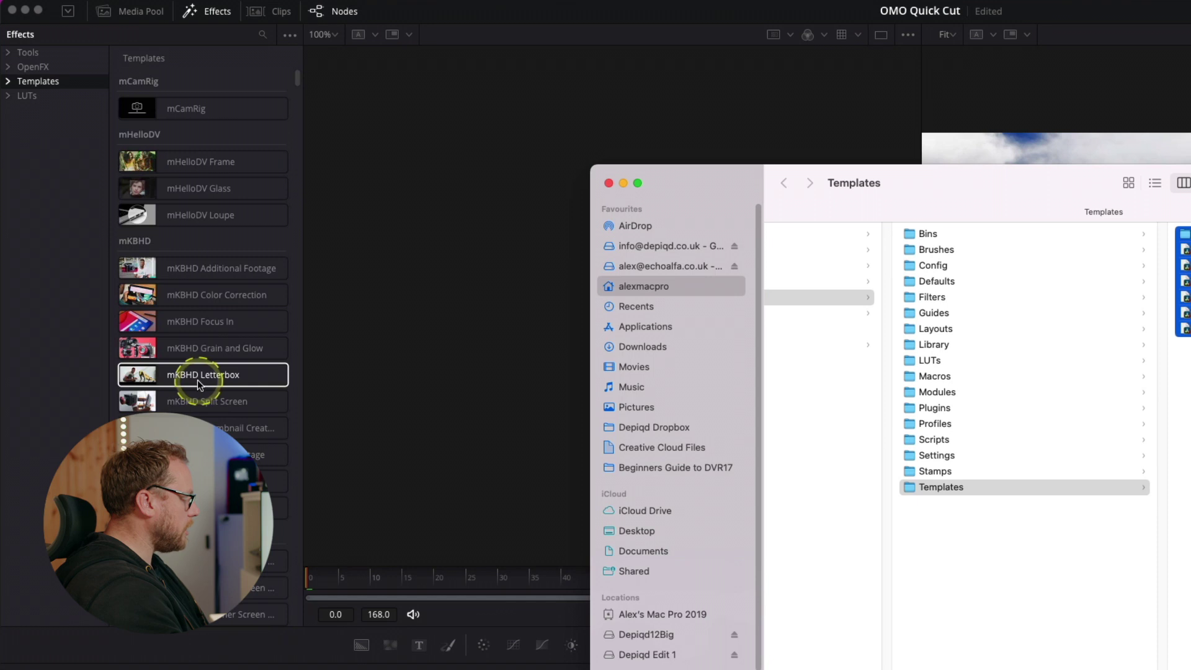
# Open the user Library folder Preferences > Blackmagic Design > DaVinci Resolve > Fairlight > Presets in Finder.
pyautogui.click(1012, 554)
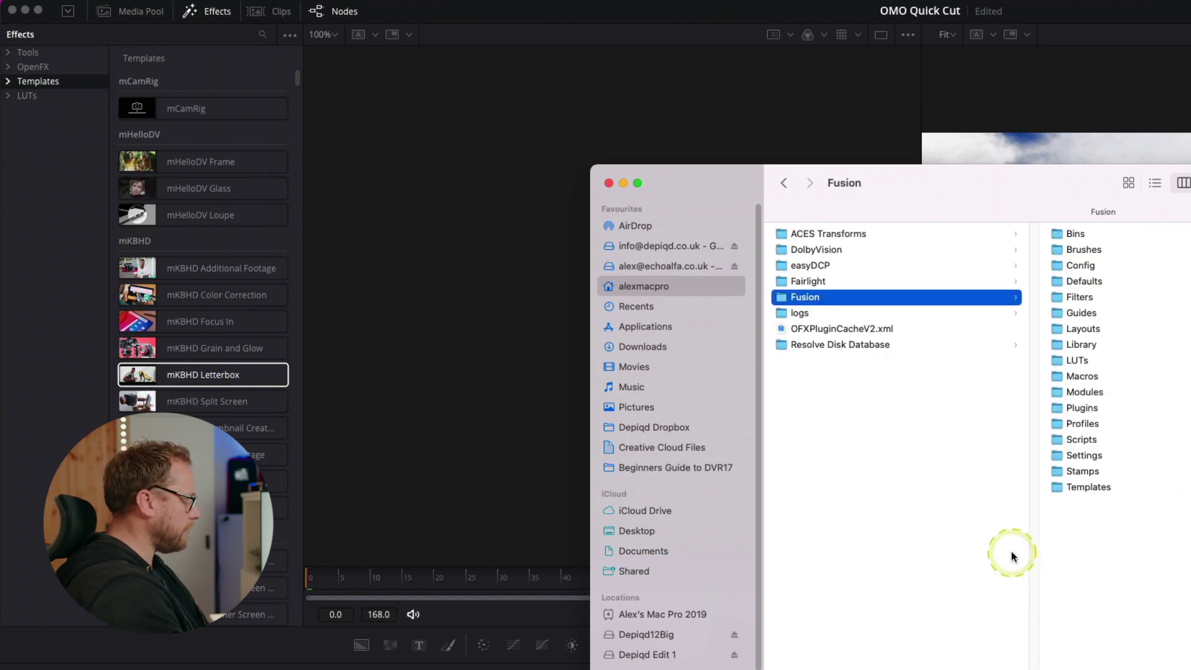
pyautogui.hscroll(-10, 937, 460)
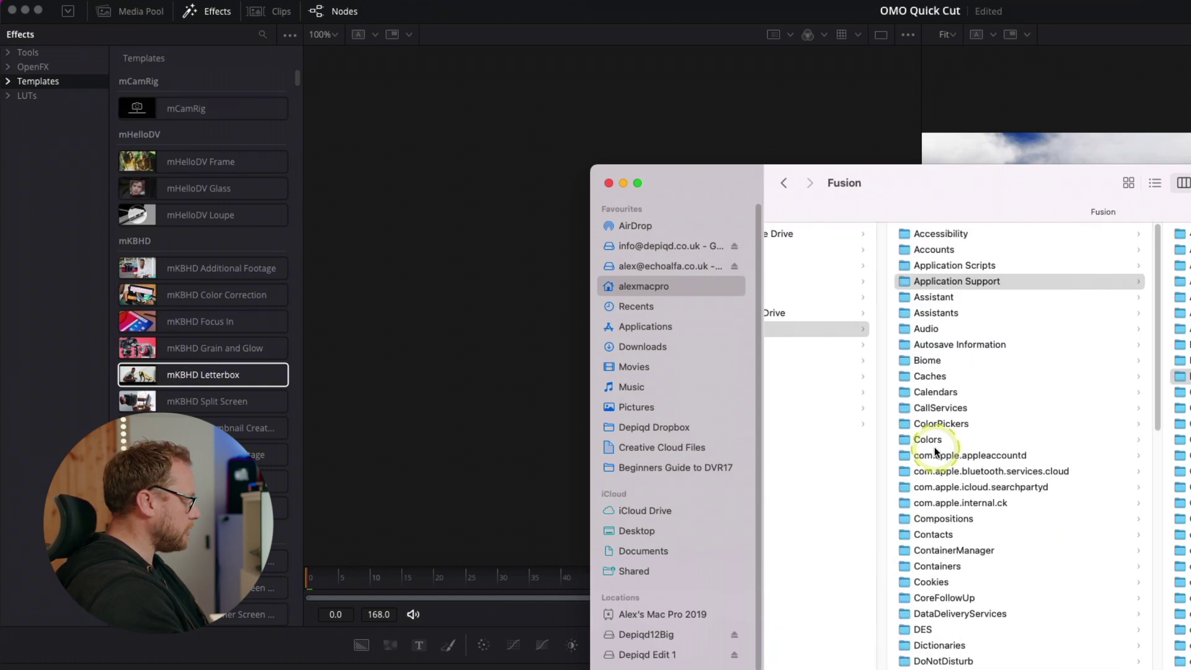
pyautogui.scroll(-15, 936, 452)
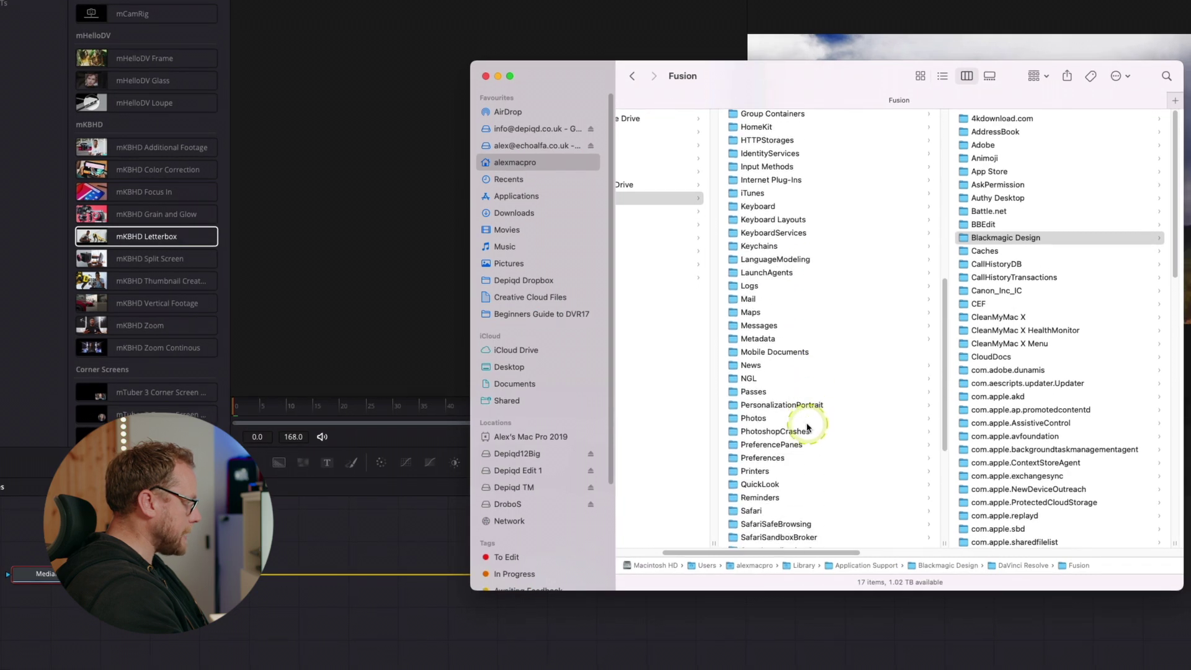
pyautogui.scroll(-3, 810, 427)
pyautogui.click(784, 414)
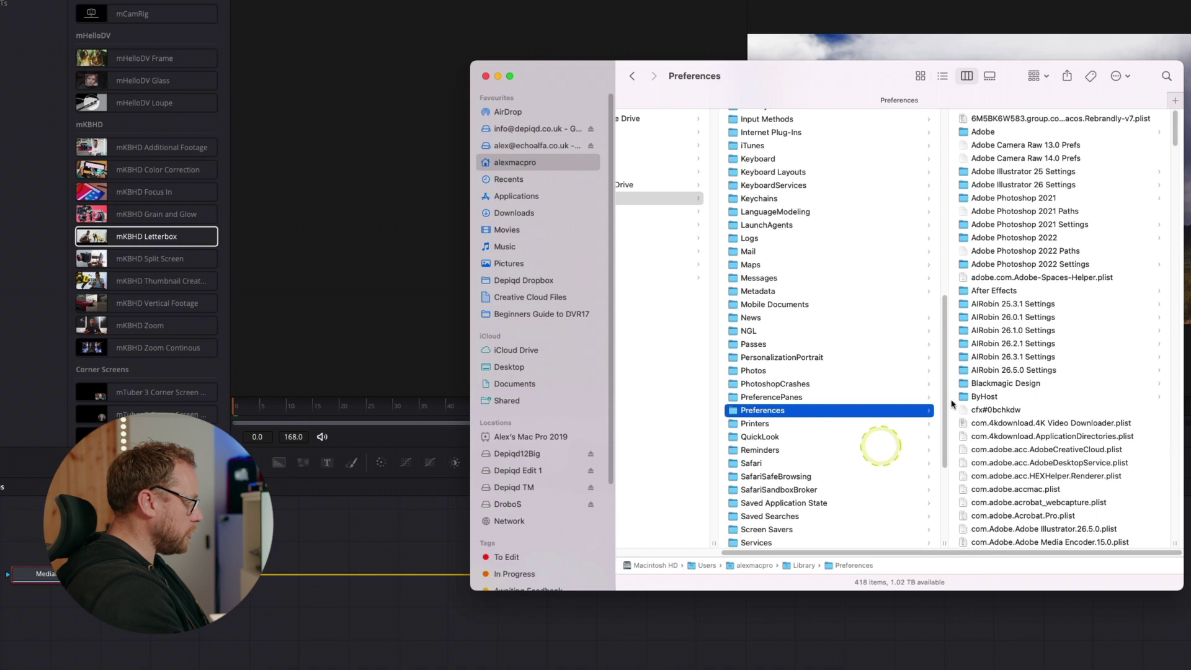
pyautogui.click(1035, 383)
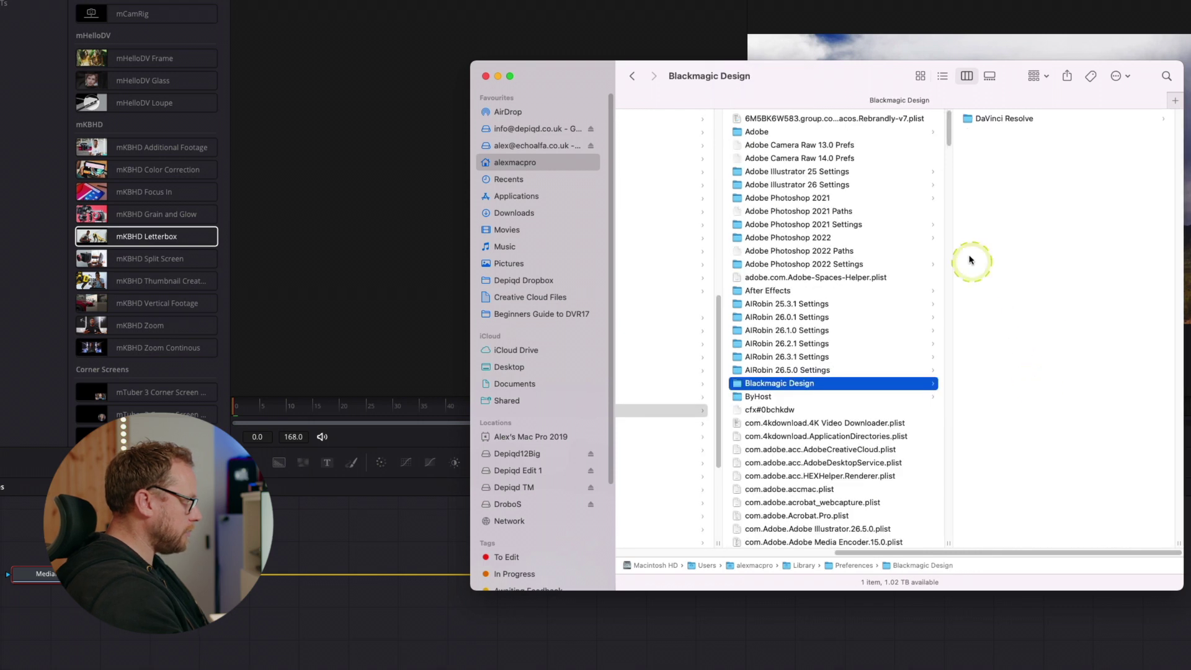
pyautogui.click(999, 120)
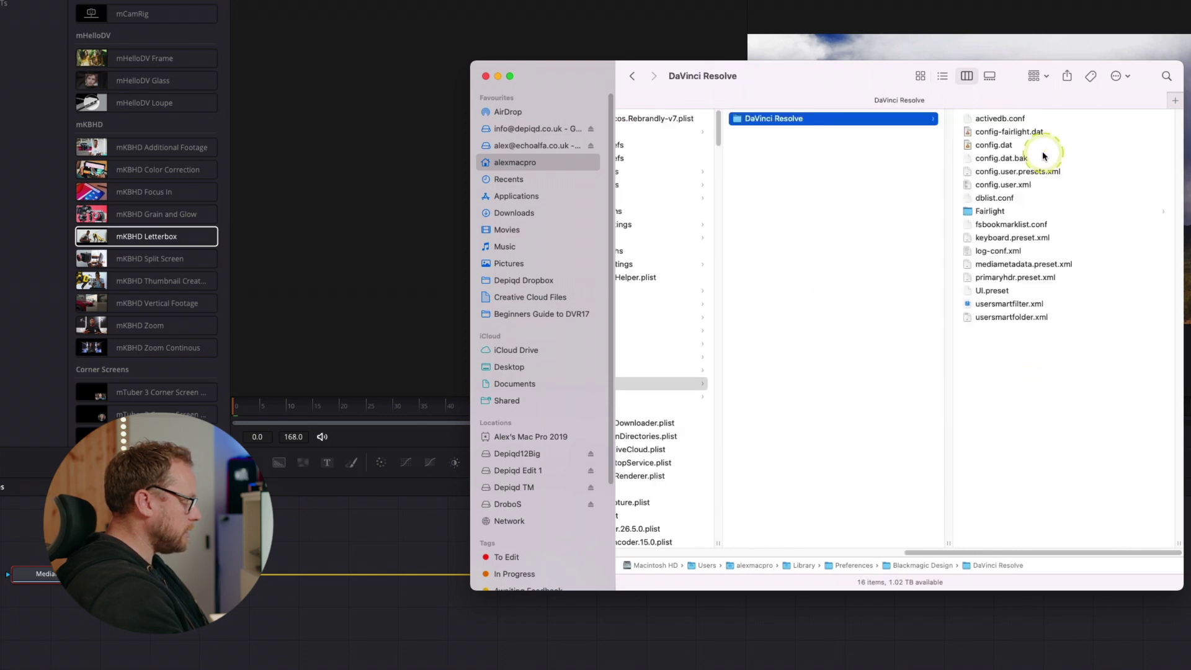
pyautogui.click(1012, 211)
pyautogui.click(993, 145)
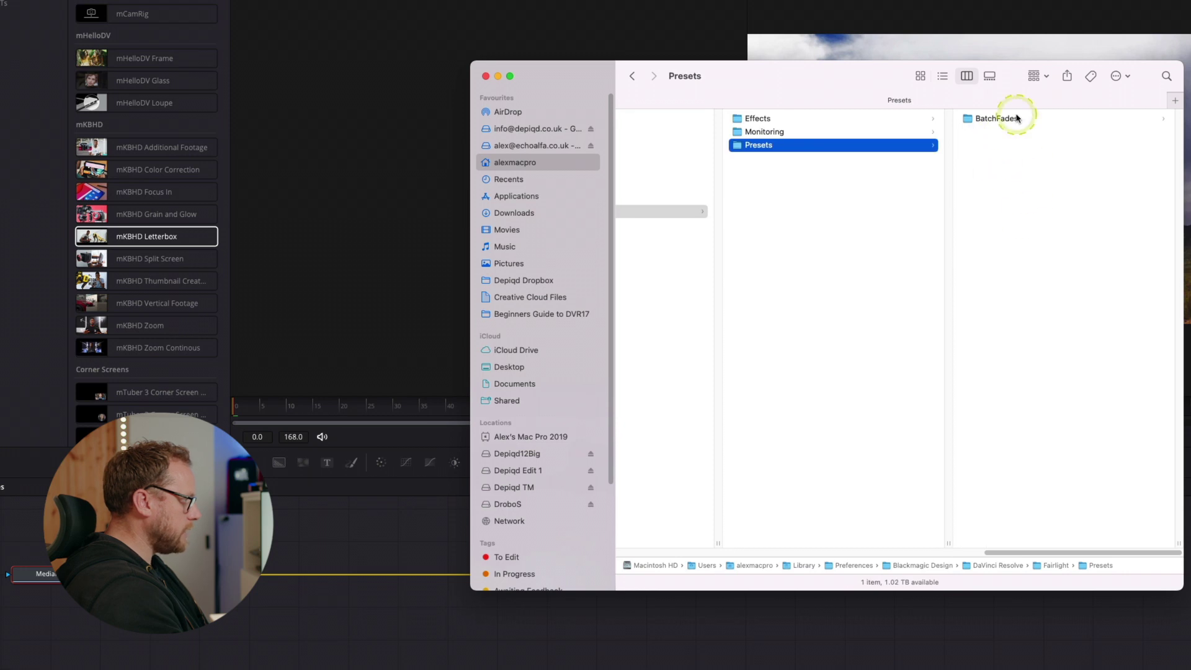
pyautogui.press('super+Tab')
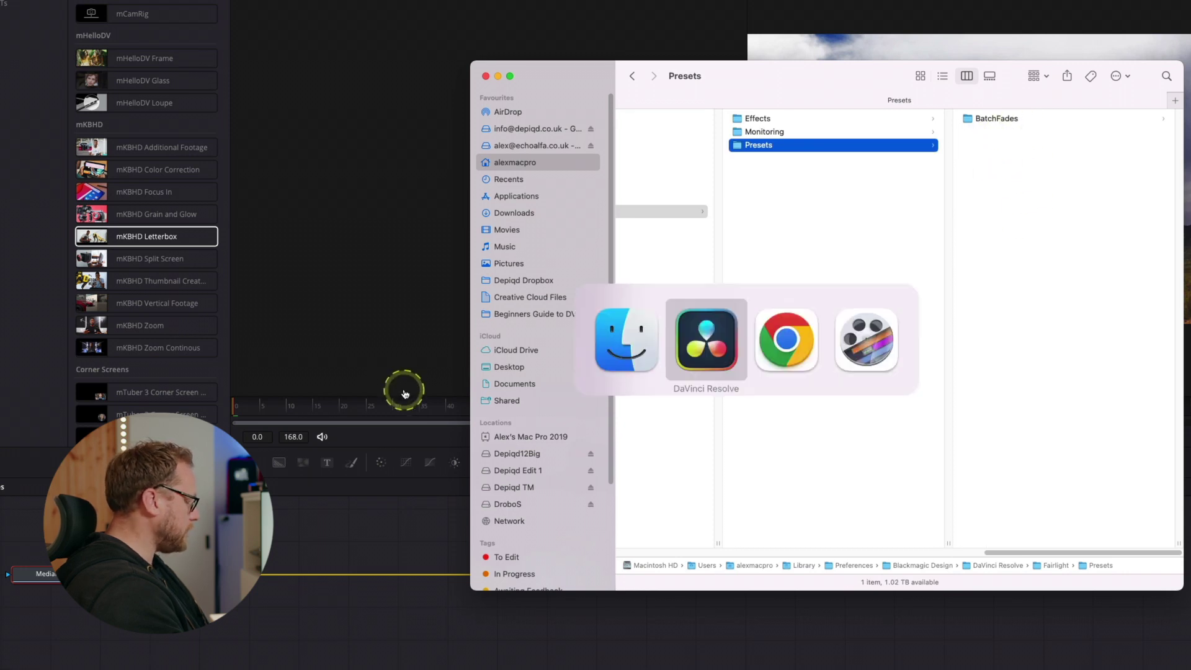
pyautogui.press('super+Tab')
pyautogui.press('super+Tab')
pyautogui.press('super+Tab')
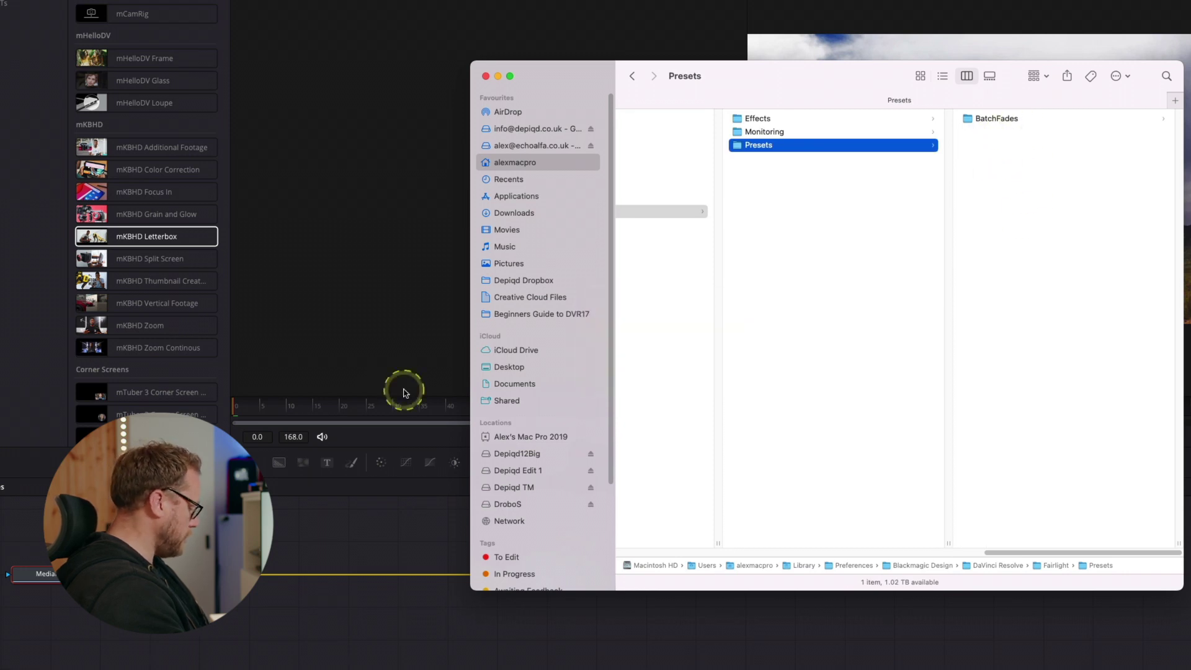
# Open the Desktop's Backup > Presets folder in a separate Finder window beside the Fairlight Presets window.
pyautogui.rightClick(525, 366)
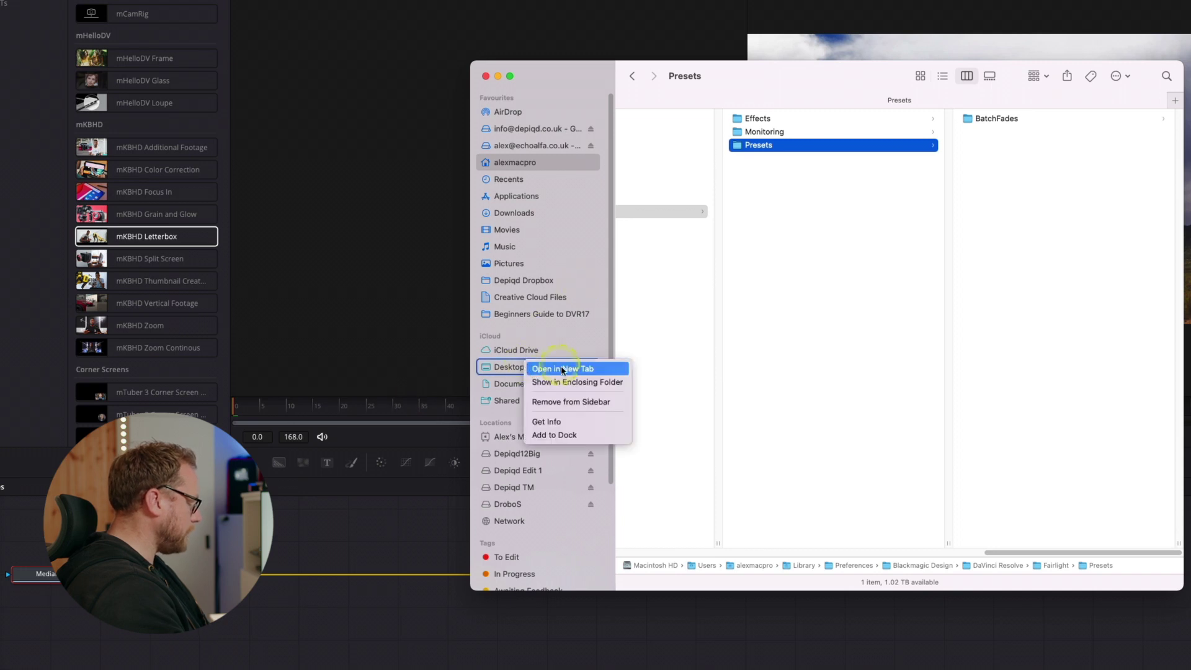
pyautogui.click(565, 370)
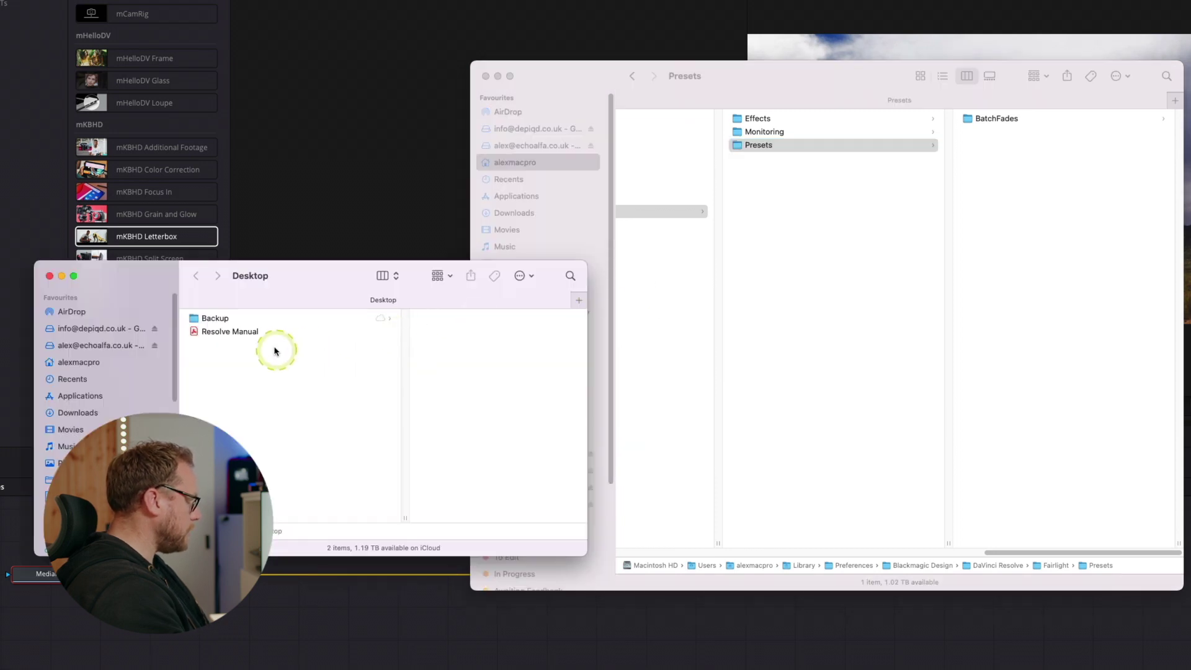
pyautogui.click(390, 322)
pyautogui.click(411, 343)
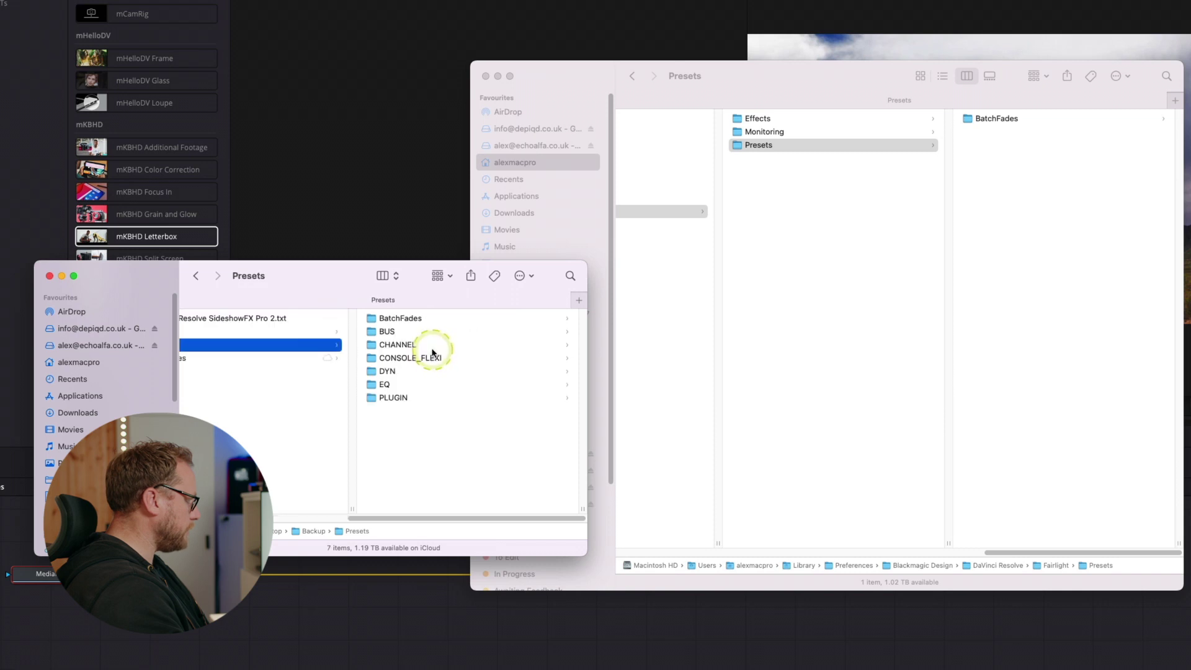
pyautogui.click(504, 370)
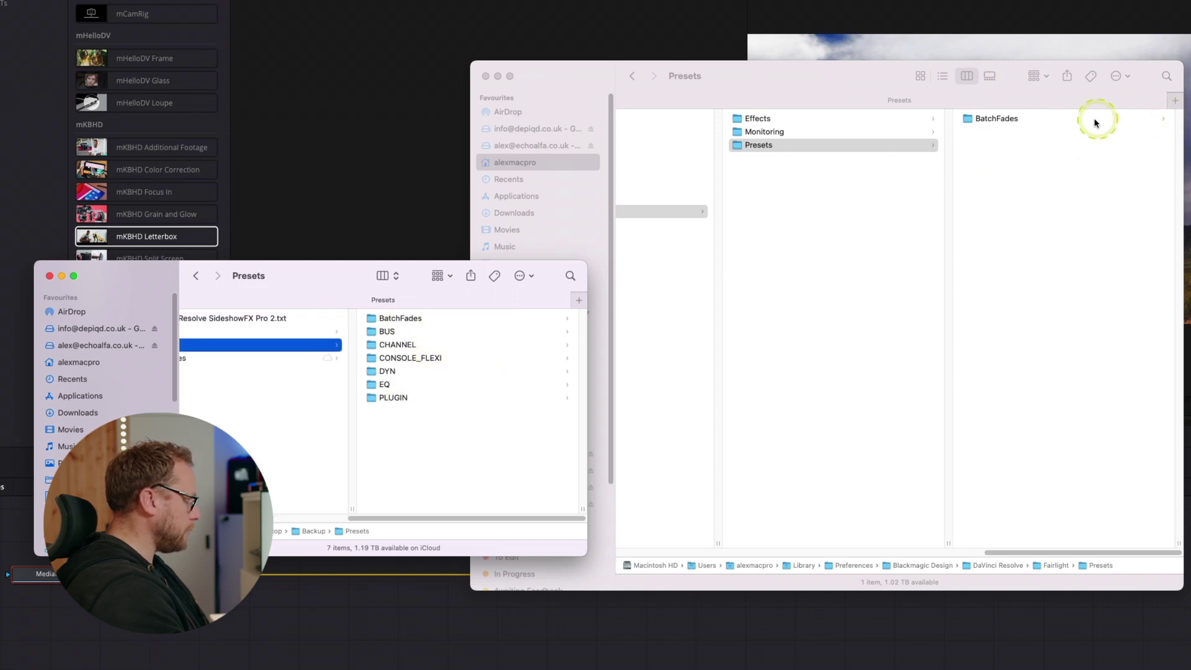
# Delete the existing BatchFades folder from Fairlight > Presets and move all seven backup preset folders there, out of iCloud Drive.
pyautogui.rightClick(999, 122)
pyautogui.click(1024, 143)
pyautogui.click(535, 370)
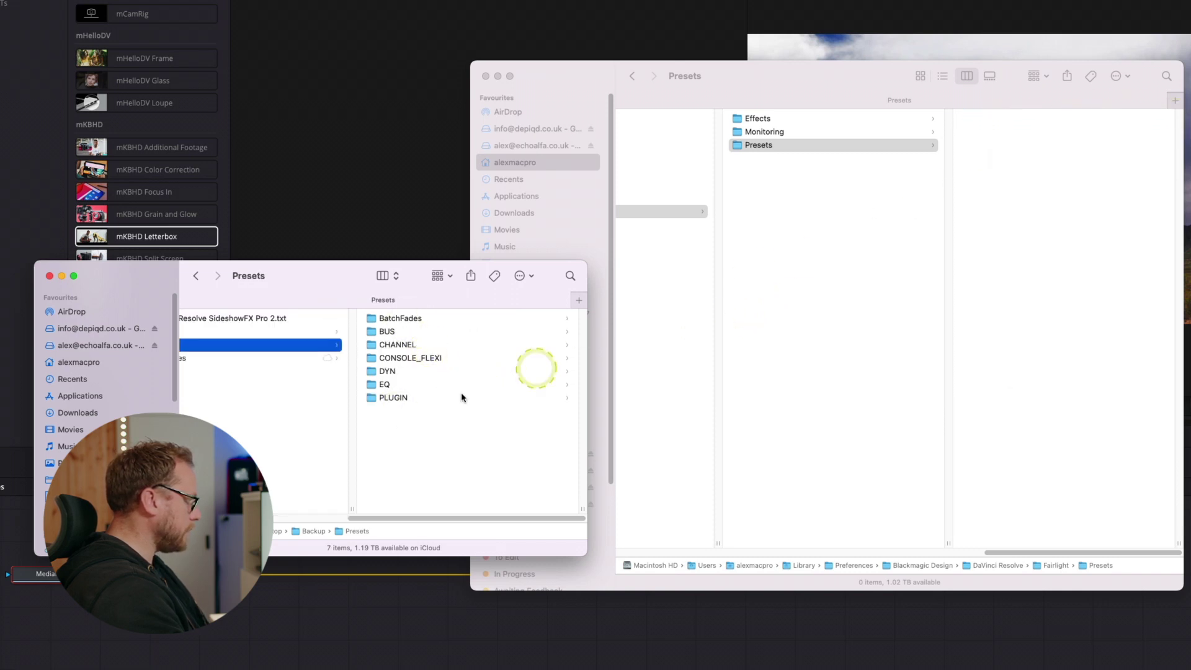
pyautogui.press('super+a')
pyautogui.moveTo(409, 321); pyautogui.dragTo(385, 325)
pyautogui.moveTo(230, 323); pyautogui.dragTo(1002, 200)
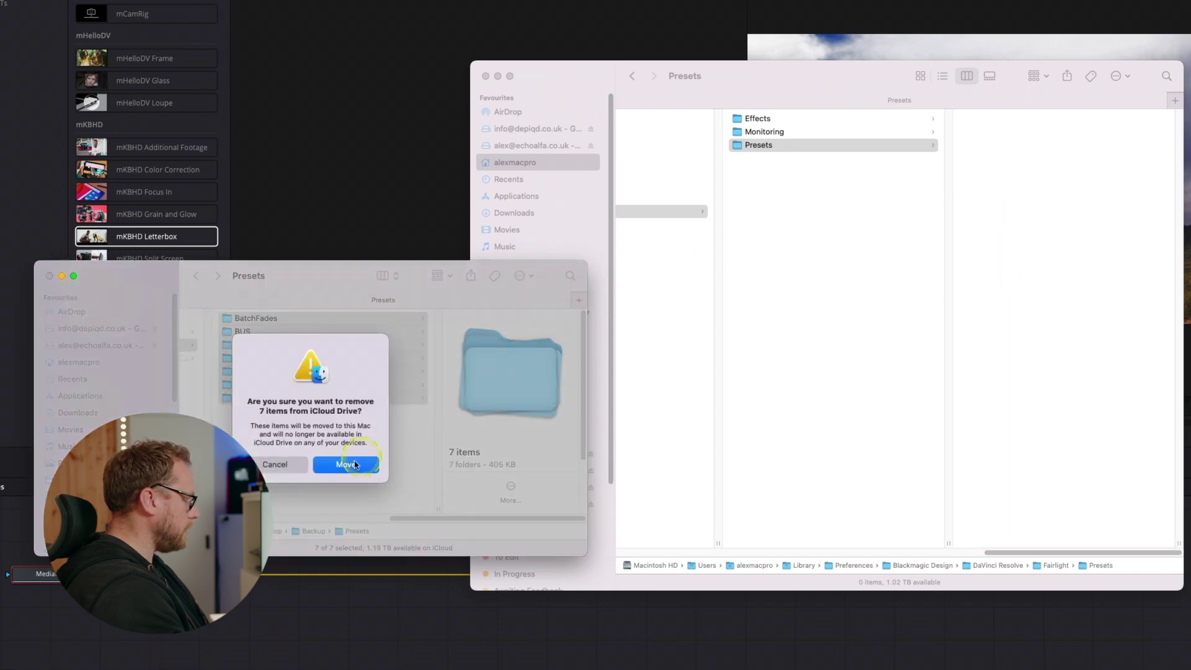
pyautogui.click(355, 465)
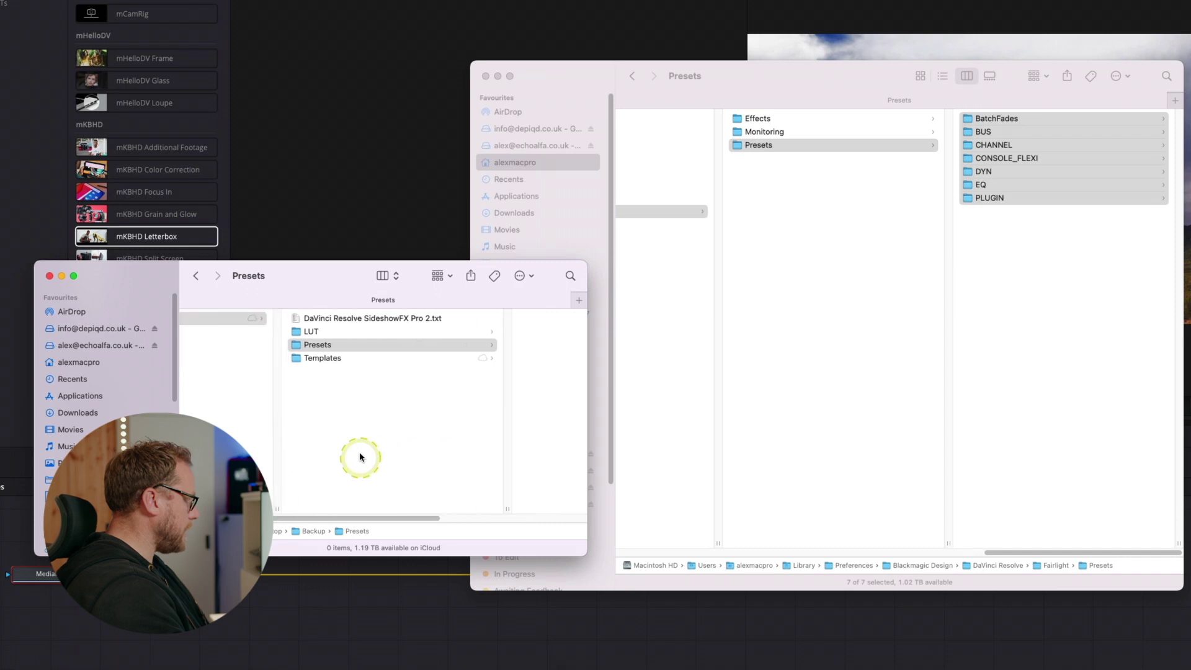
# Permanently delete the LUT, Presets and Templates folders from Backup, keeping DaVinci Resolve SideshowFX Pro 2.txt.
pyautogui.click(338, 333)
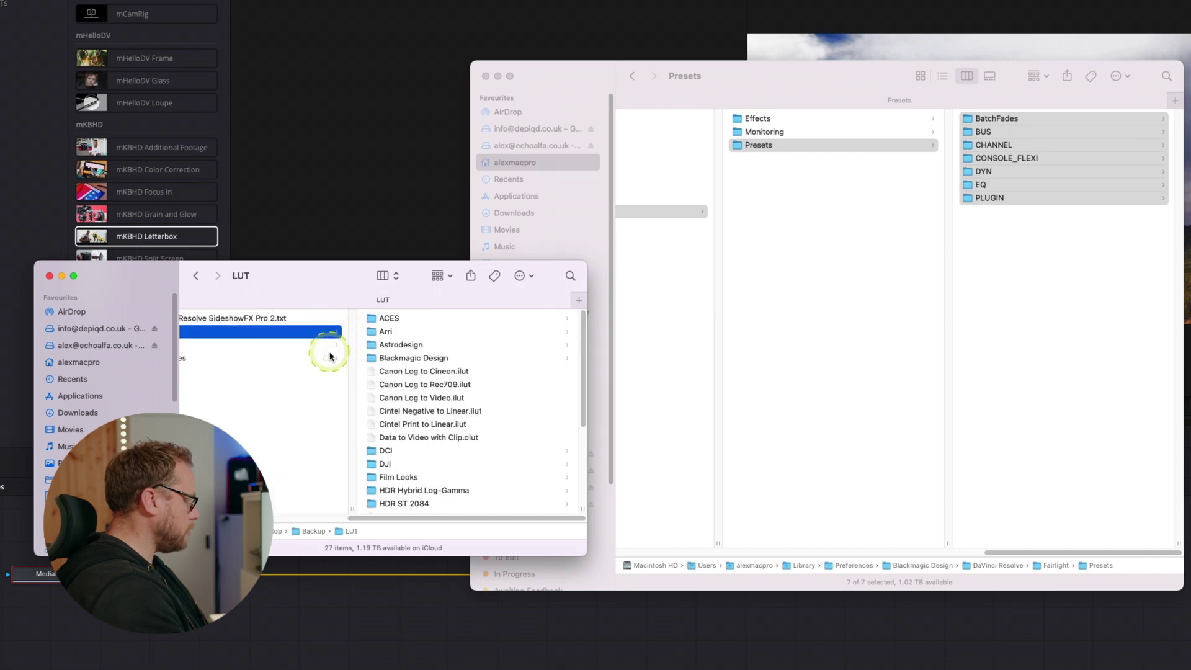
pyautogui.moveTo(281, 375); pyautogui.dragTo(257, 338)
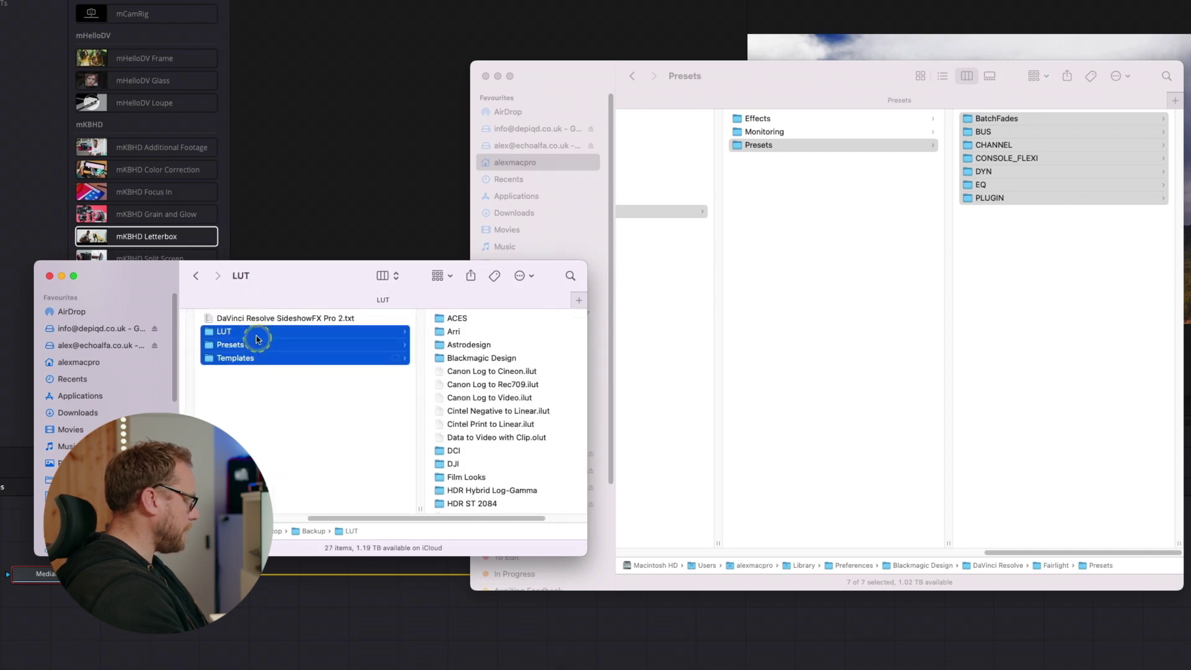
pyautogui.press('alt+super+BackSpace')
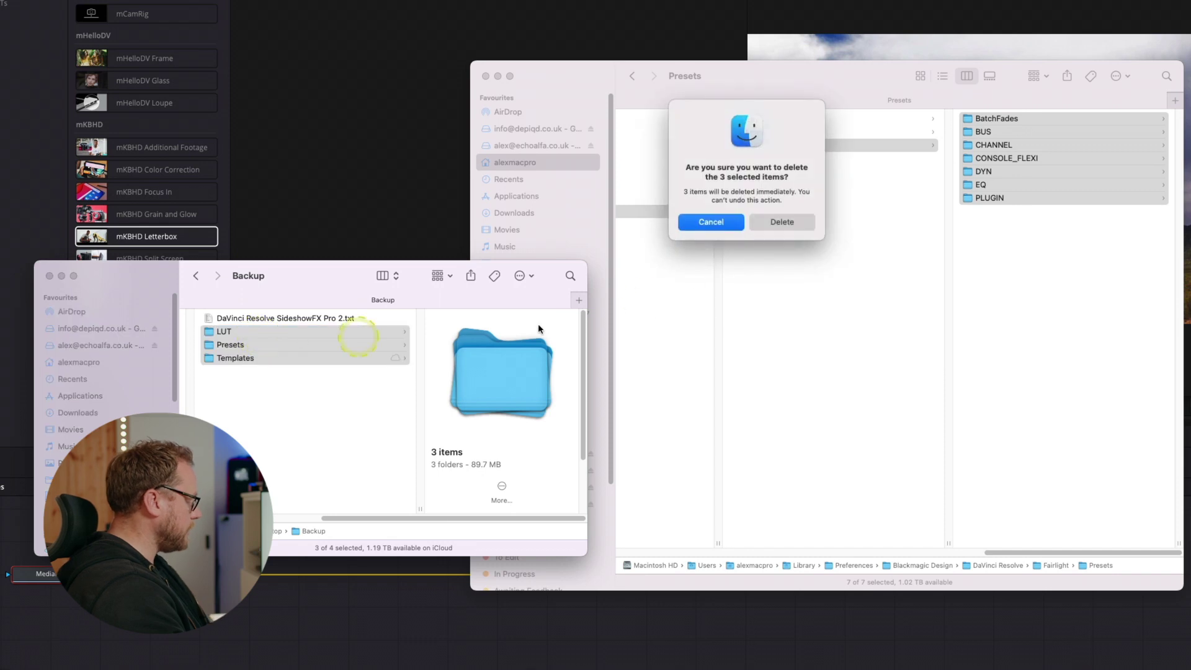
pyautogui.click(752, 222)
pyautogui.click(313, 319)
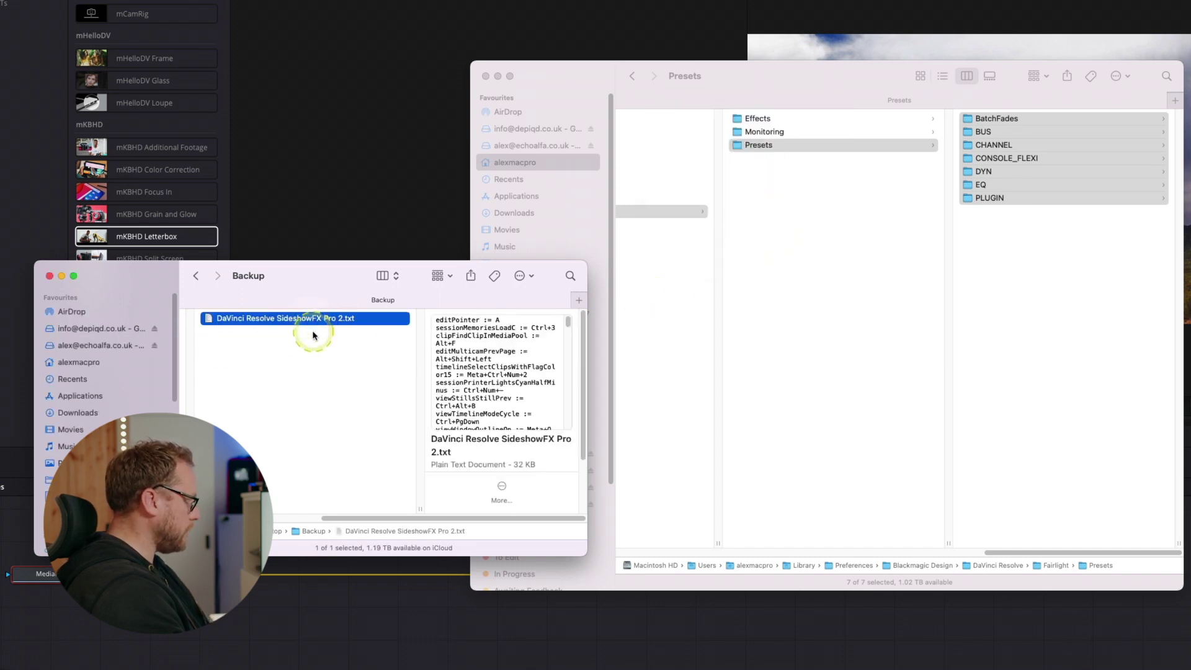
# Close the Fairlight Presets Finder window, return to DaVinci Resolve, and open the Presets Library on the Fairlight page.
pyautogui.click(779, 239)
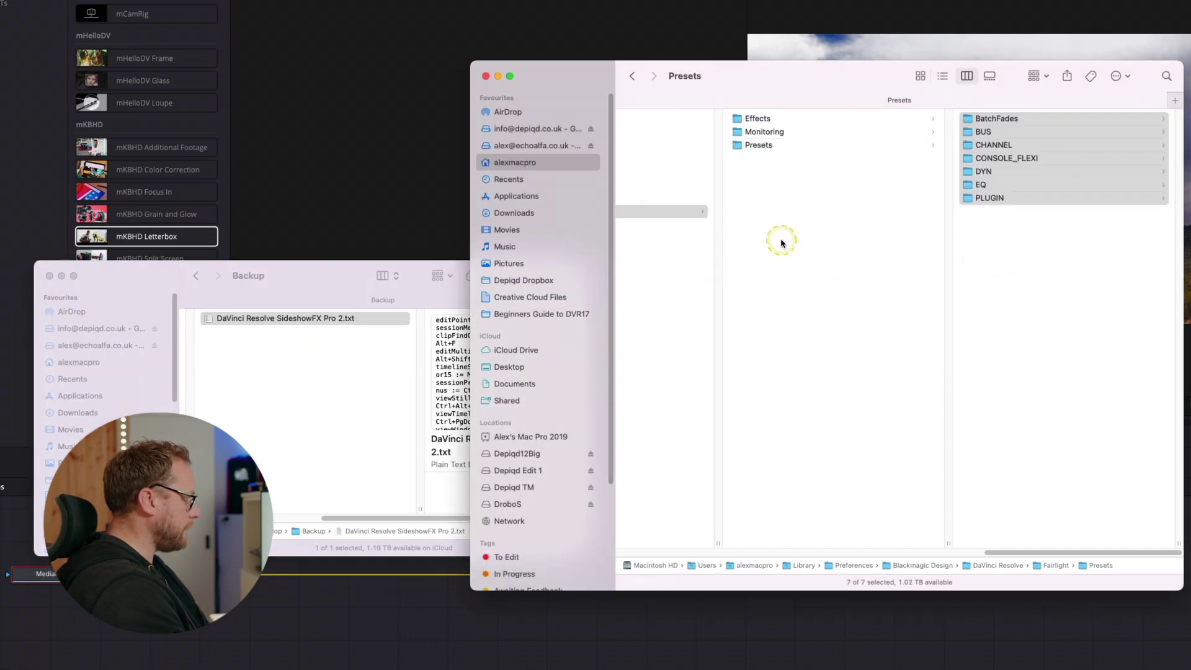
pyautogui.click(486, 76)
pyautogui.click(756, 562)
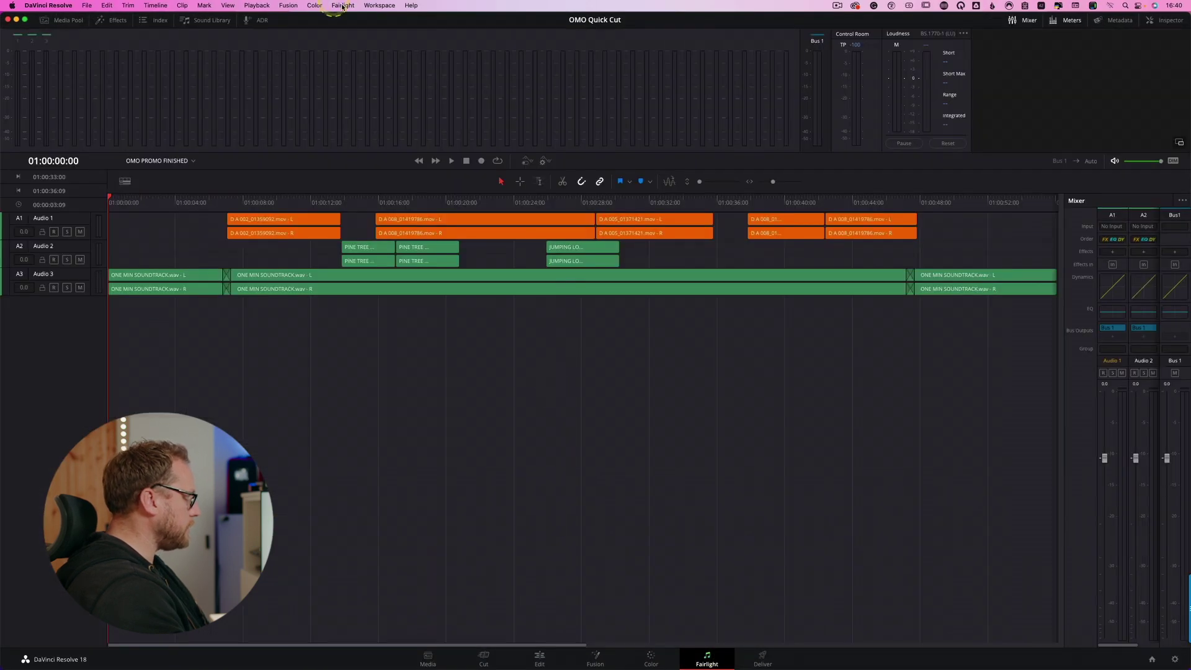
pyautogui.click(342, 6)
pyautogui.click(384, 49)
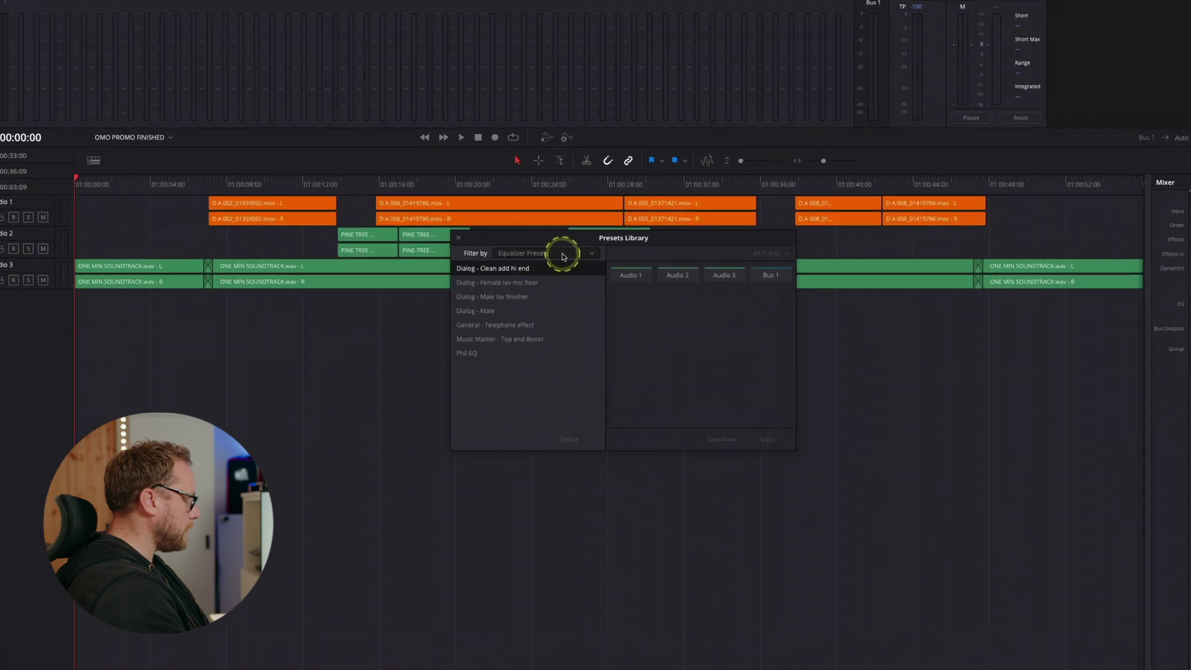
# Filter the Presets Library by Fairlight Configuration Presets to check for the restored configuration, and close the library.
pyautogui.click(540, 263)
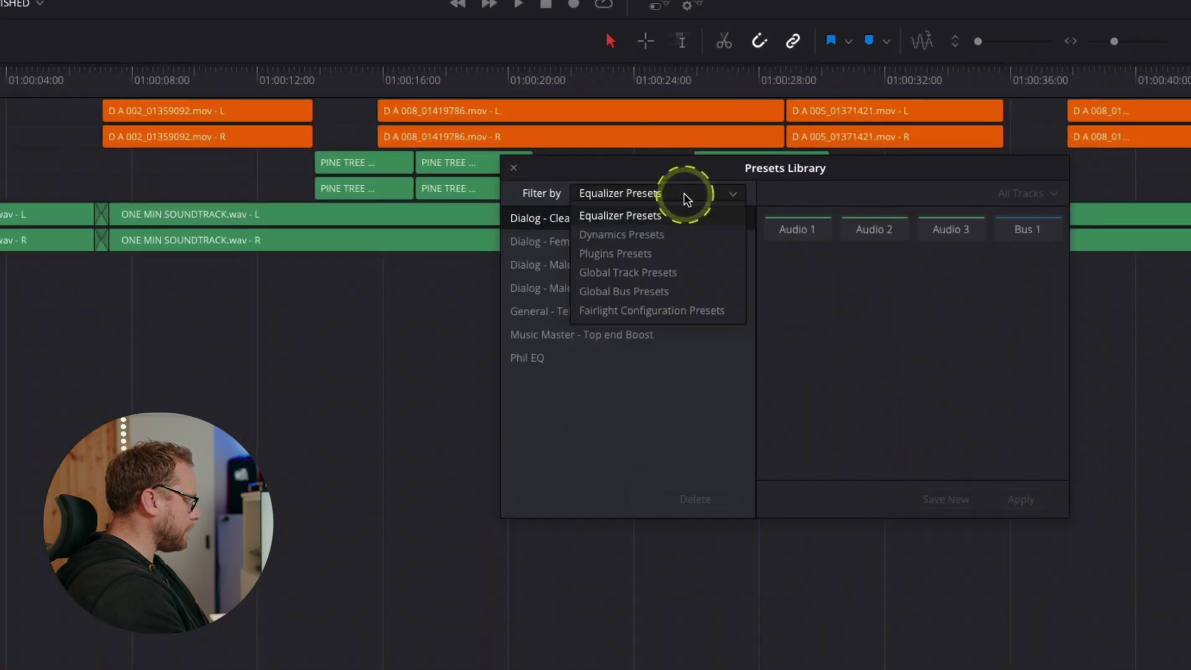
pyautogui.click(677, 310)
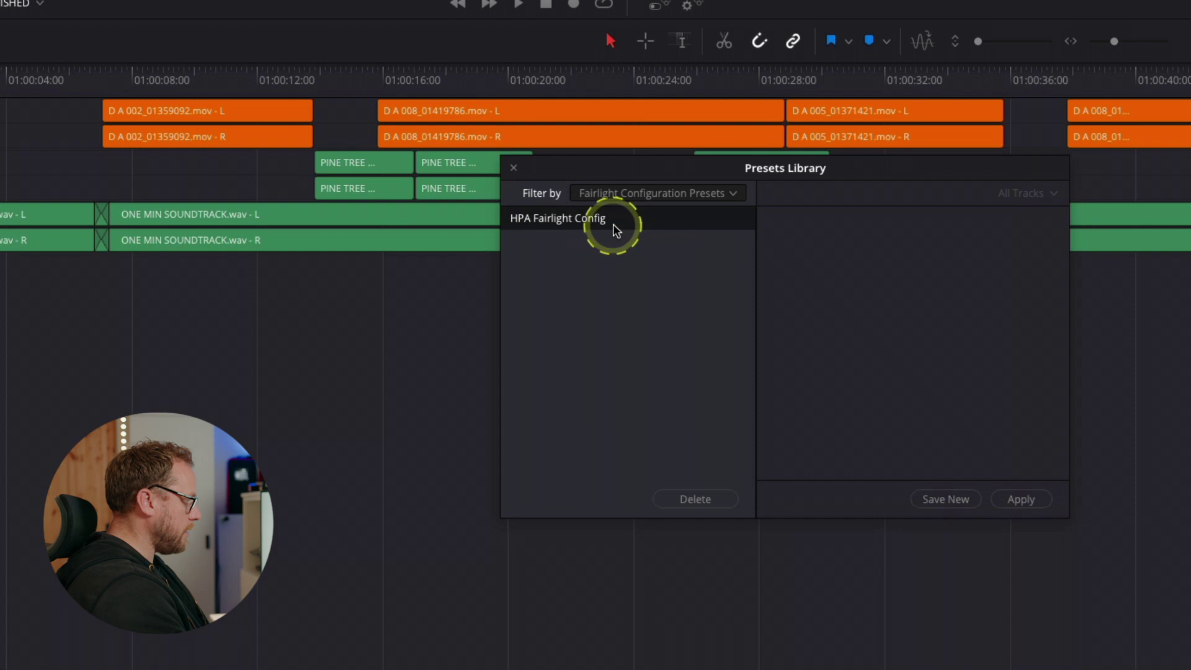
pyautogui.click(514, 168)
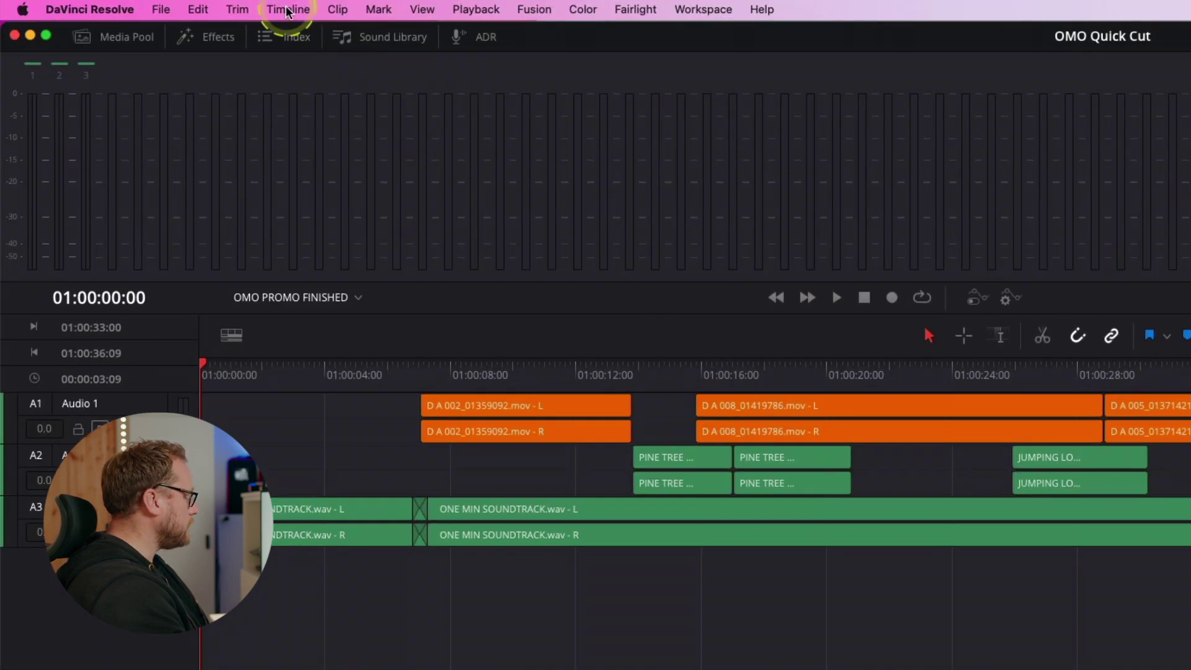
# Open Keyboard Customization and view the list of available keyboard layout presets.
pyautogui.click(90, 9)
pyautogui.click(99, 41)
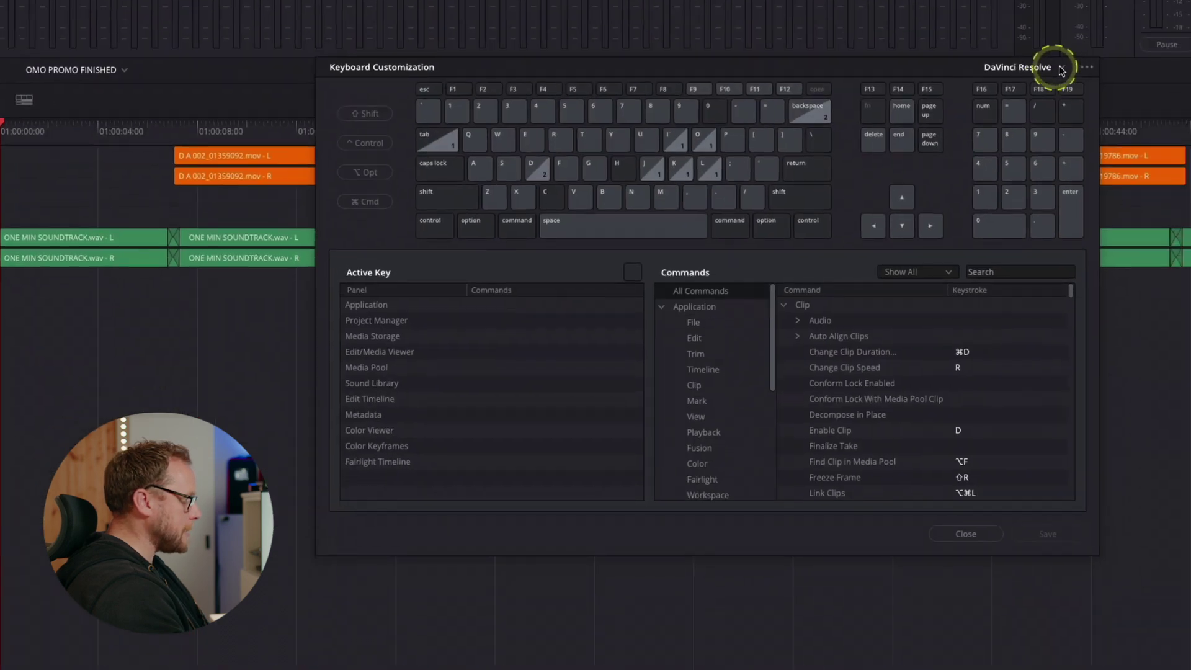
pyautogui.click(1062, 68)
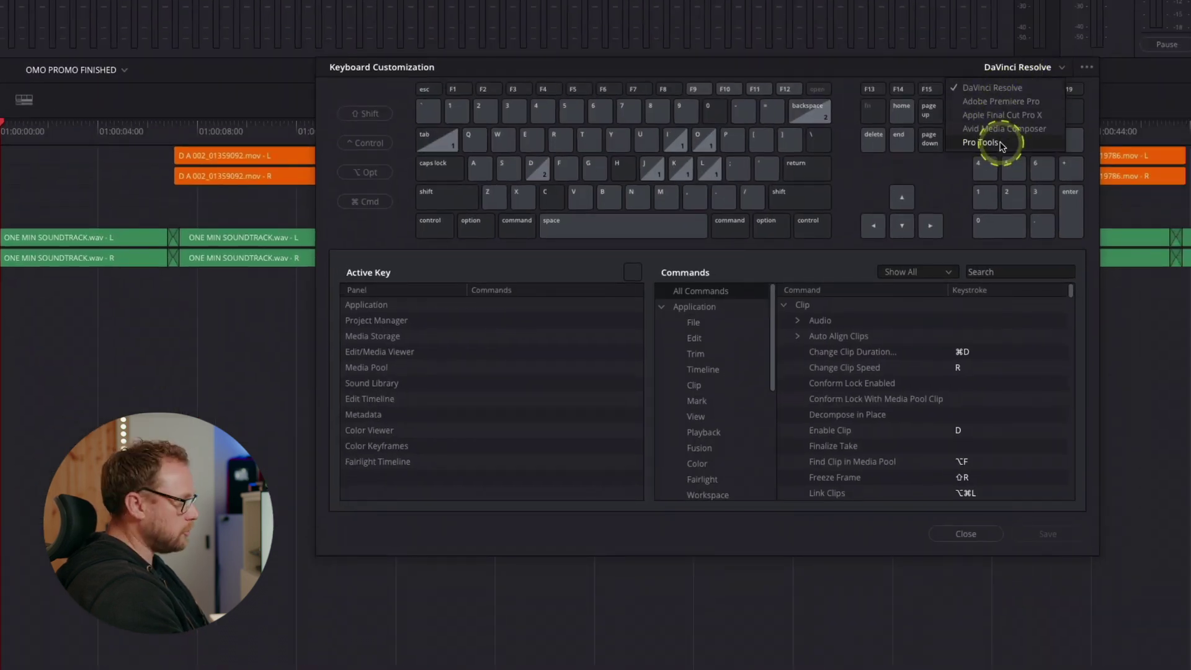
# Import the keyboard preset DaVinci Resolve SideshowFX Pro 2.txt from the Backup folder on the Desktop.
pyautogui.click(1090, 70)
pyautogui.click(1090, 70)
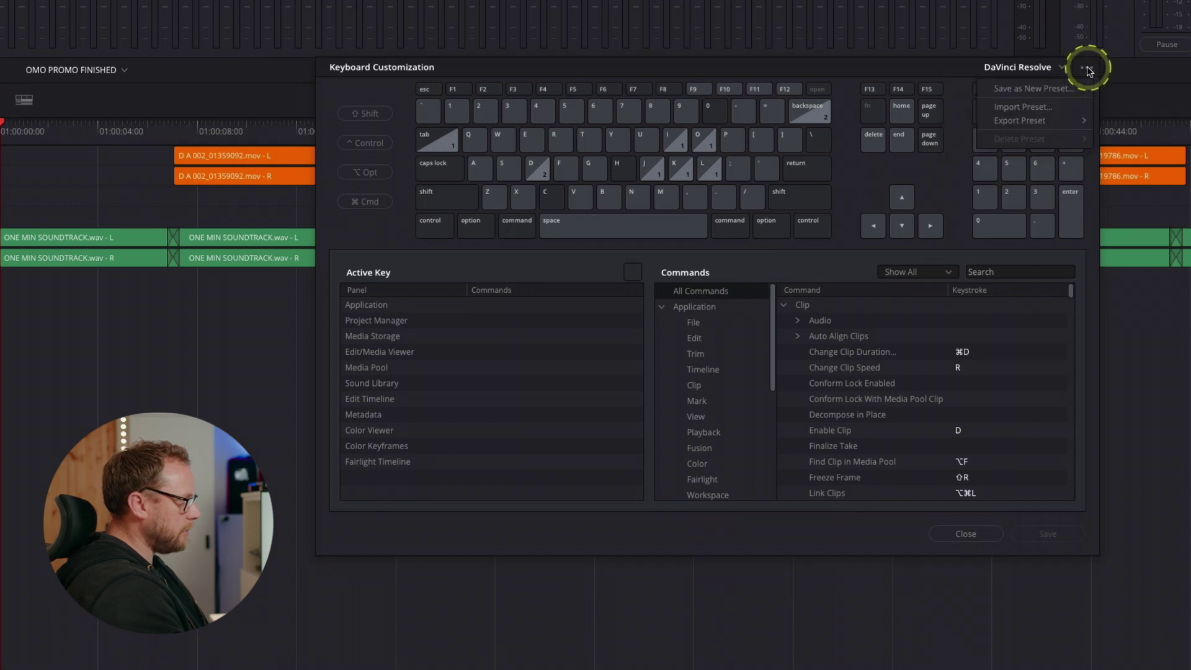
pyautogui.click(1033, 108)
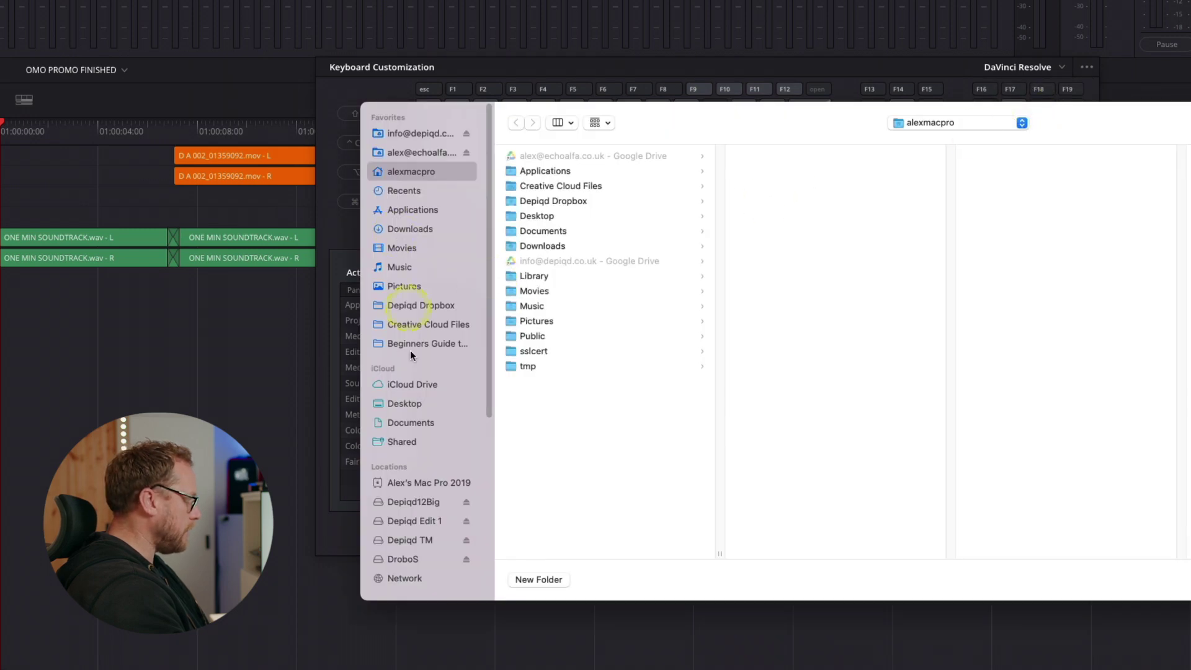
pyautogui.click(406, 404)
pyautogui.click(630, 156)
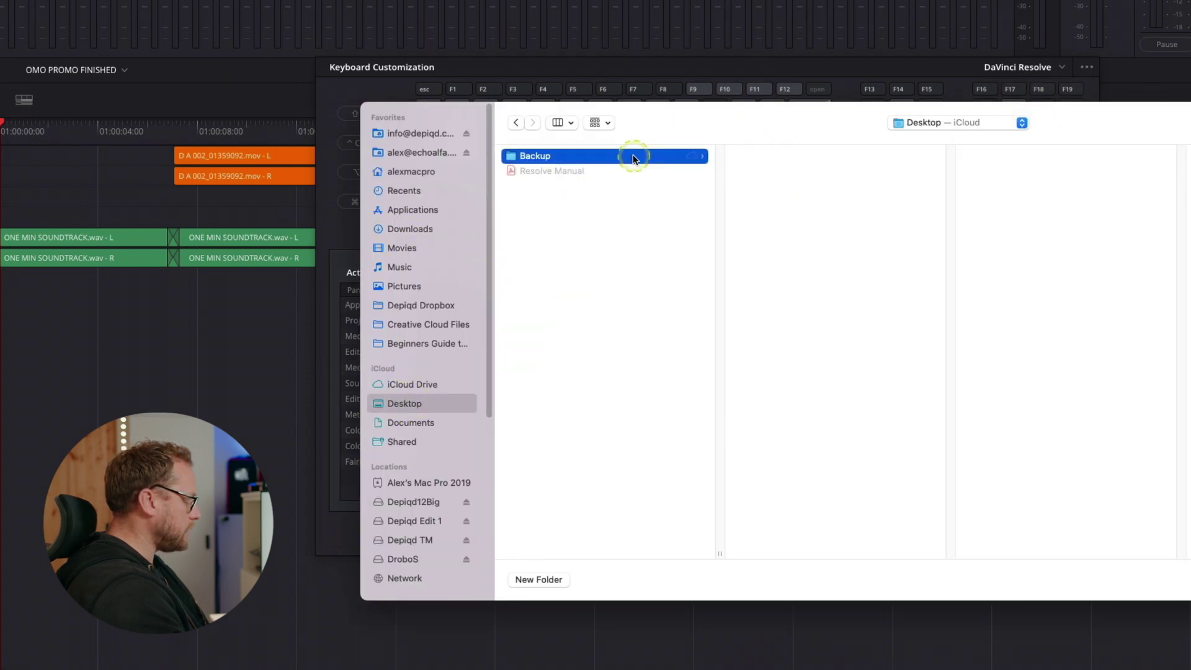
pyautogui.click(811, 157)
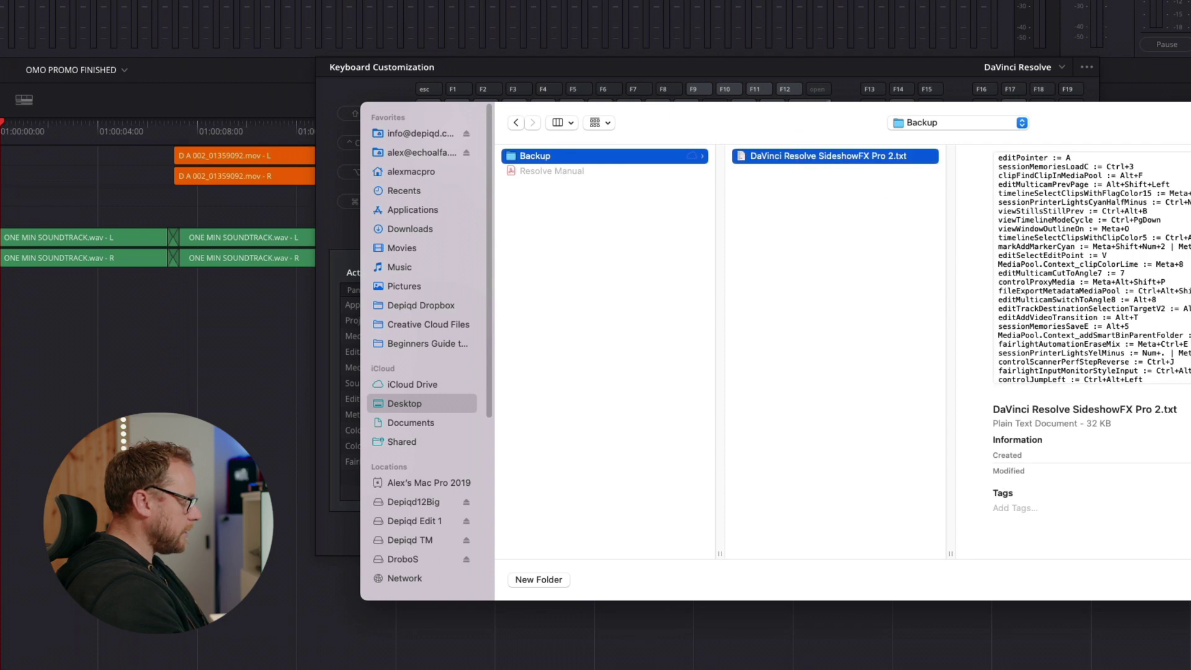
pyautogui.press('Return')
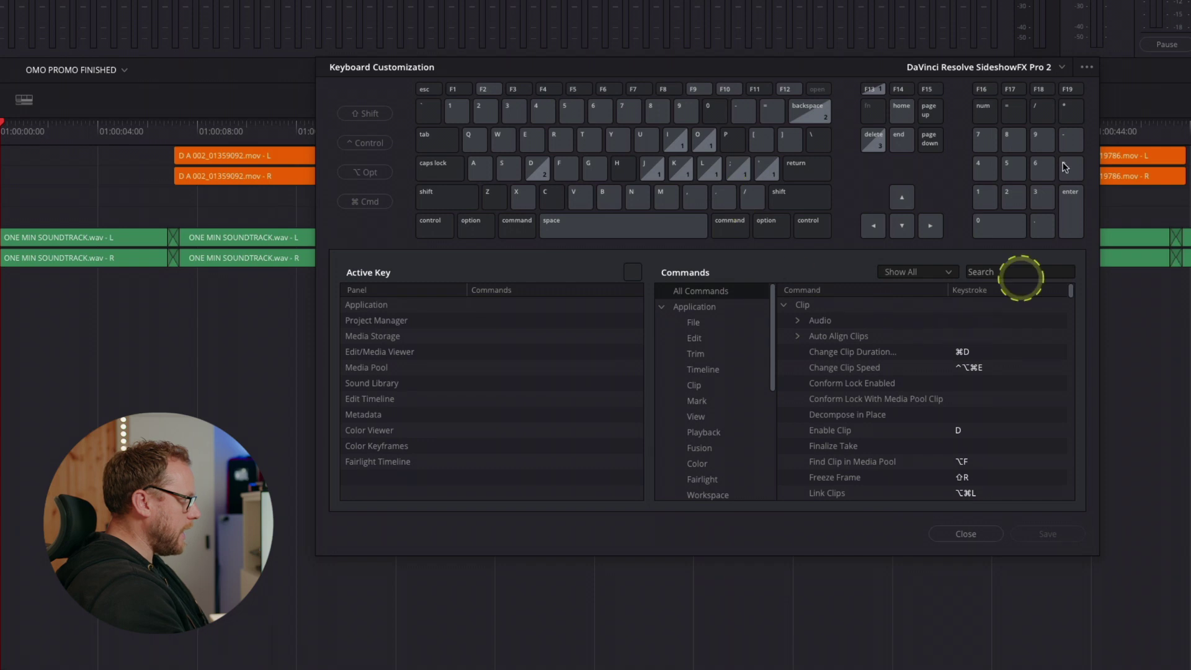
# Check the keyboard preset list for DaVinci Resolve SideshowFX Pro 2, close Keyboard Customization, and switch to the Edit page.
pyautogui.click(1082, 68)
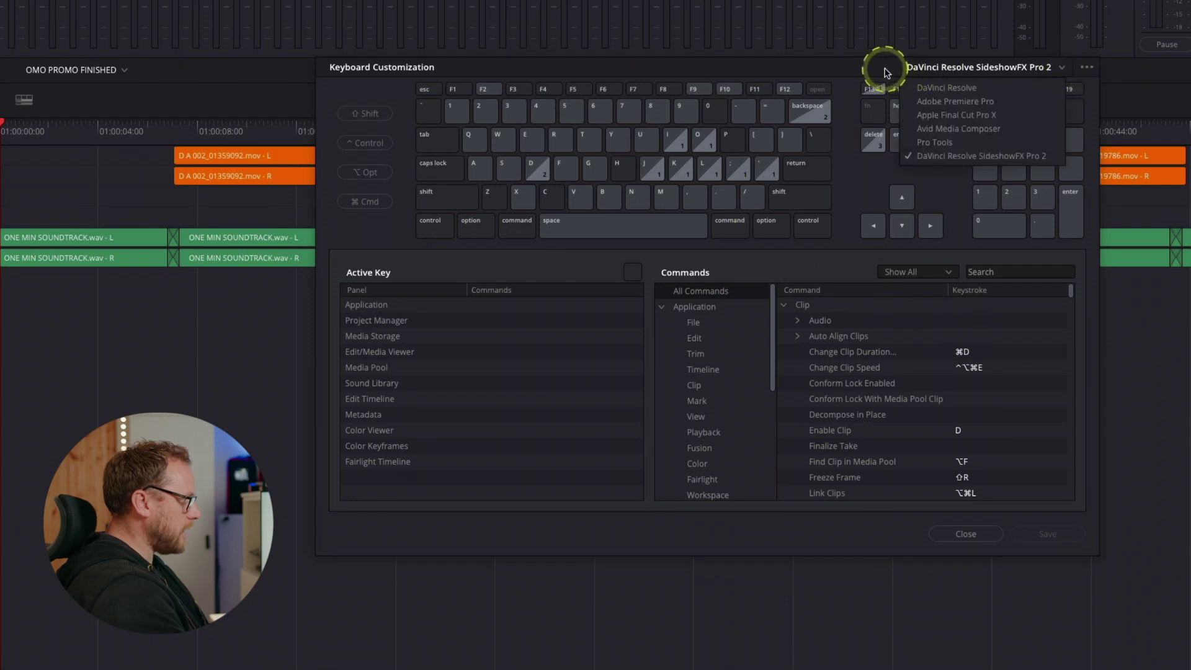
pyautogui.click(1092, 69)
pyautogui.click(987, 534)
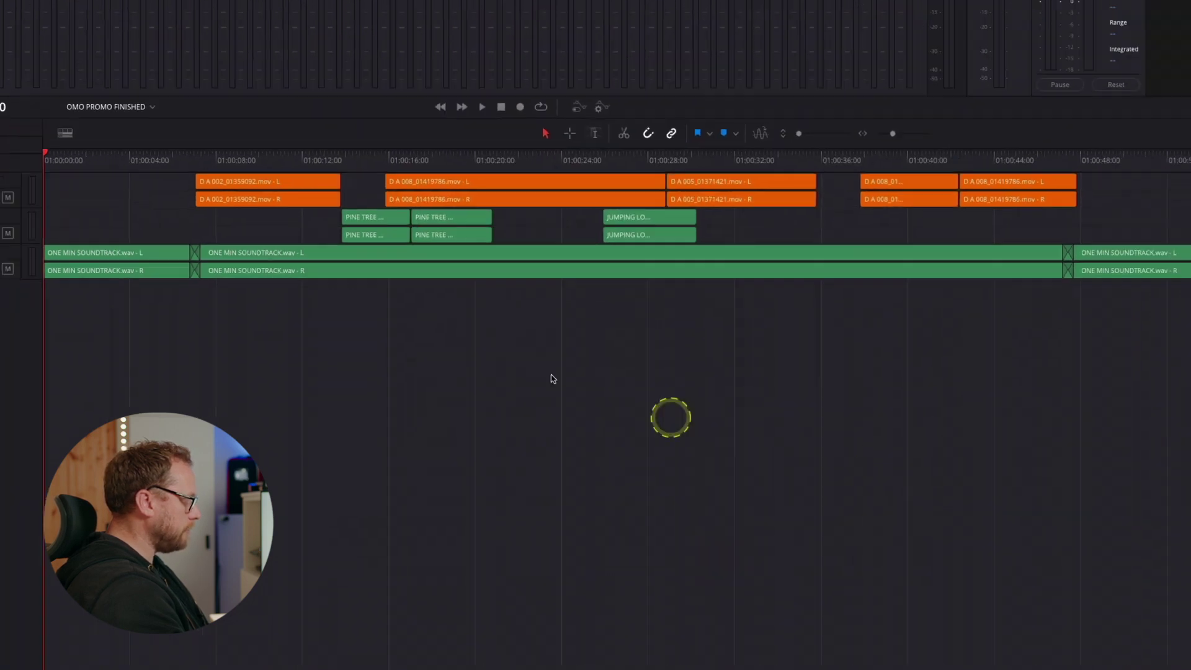
pyautogui.click(547, 666)
pyautogui.click(659, 388)
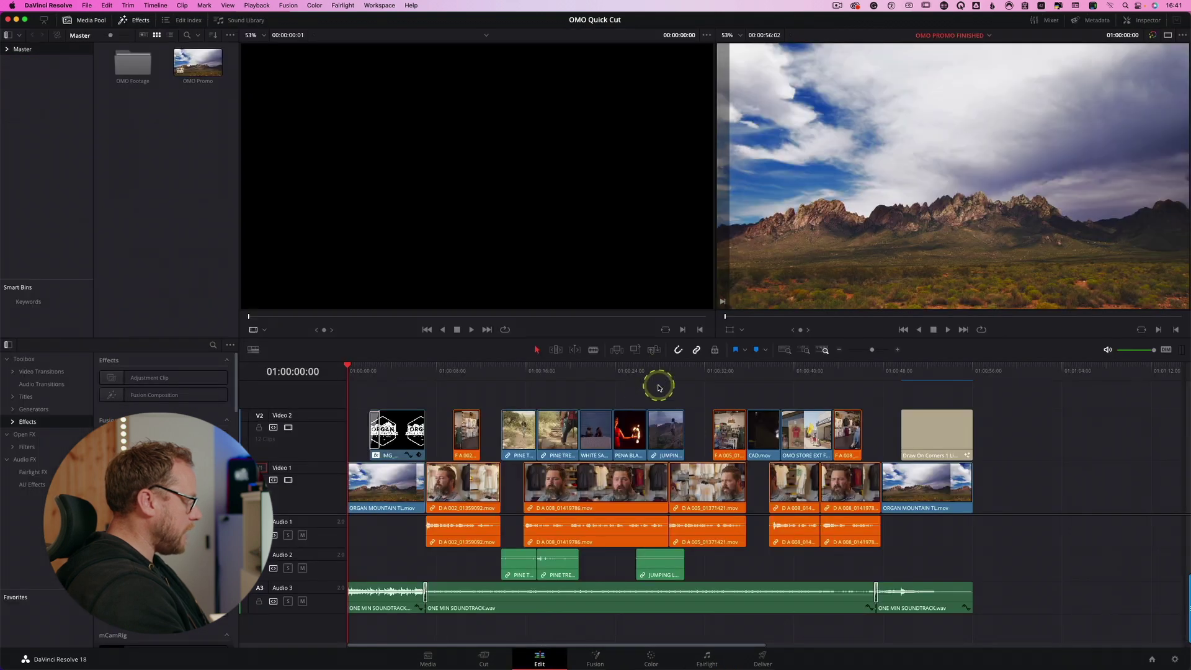